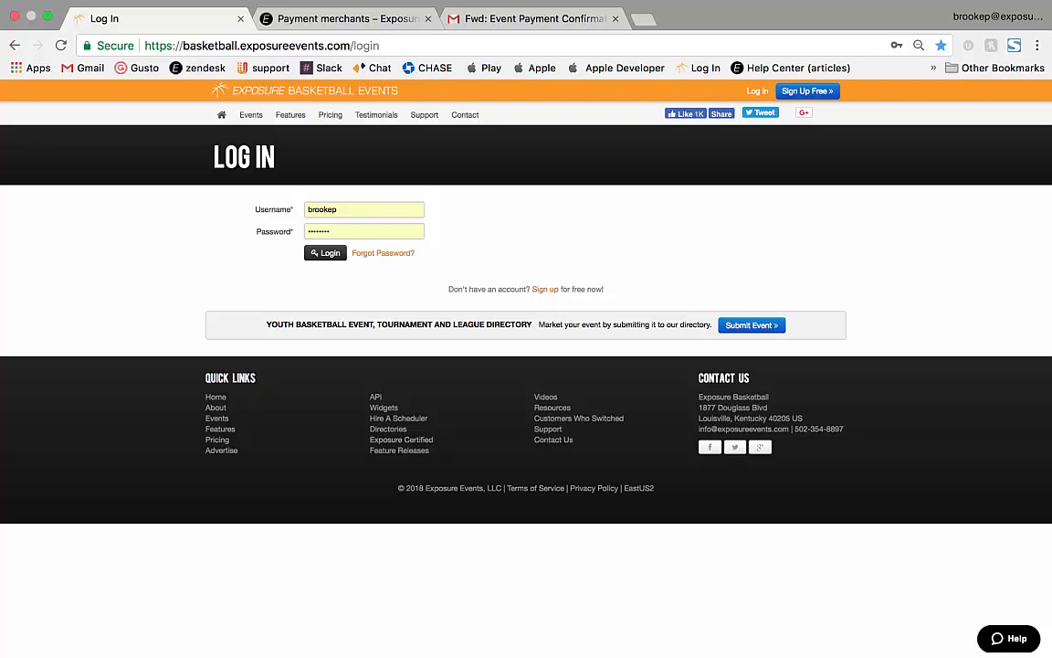
Sign in as director and open Event 1's divisions list.
{"action": "left_click", "coordinate": [326, 254]}
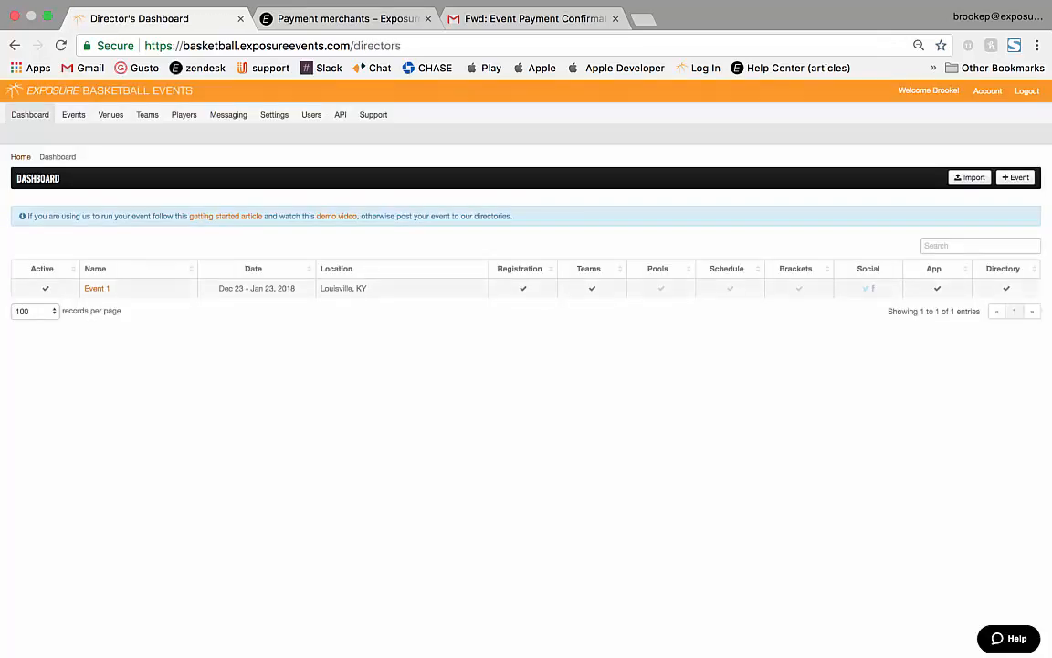
{"action": "left_click", "coordinate": [97, 289]}
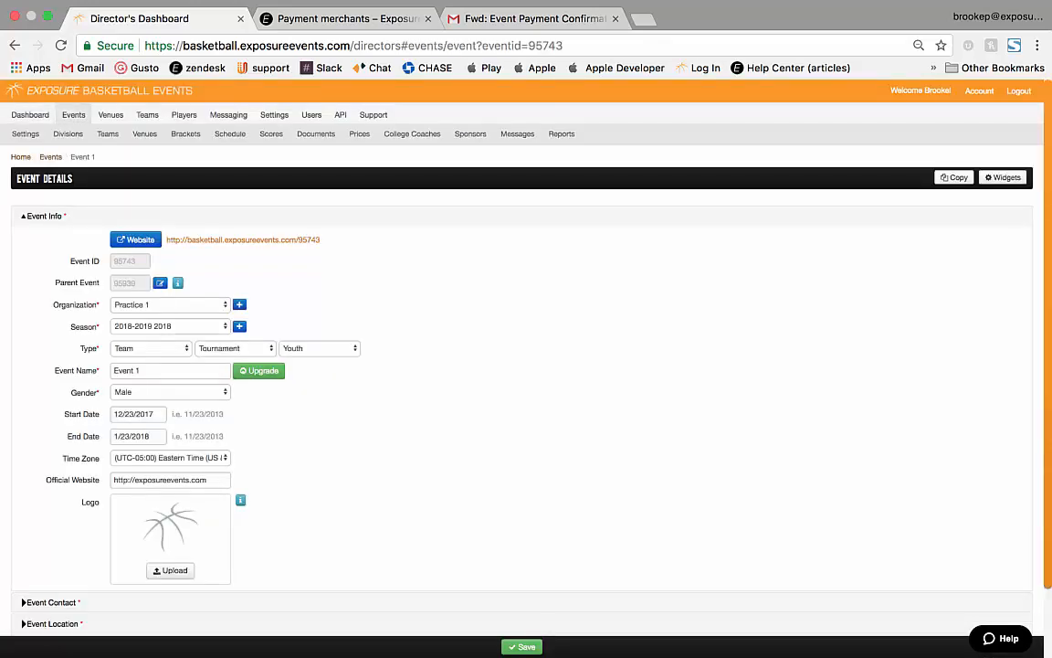
{"action": "left_click", "coordinate": [67, 134]}
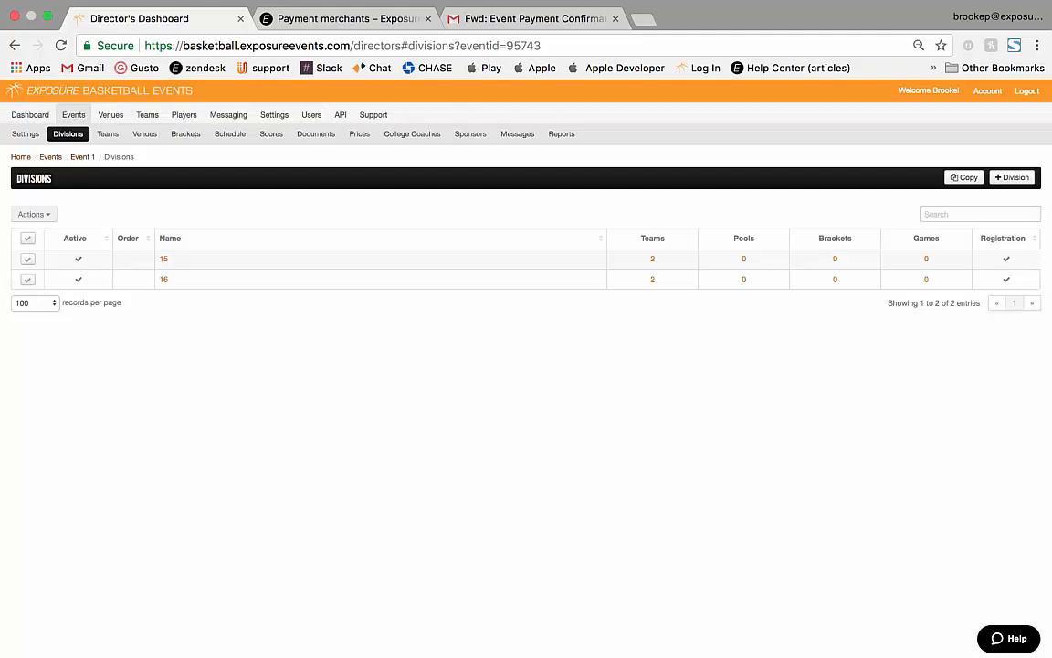
Add and save a division named 17, then go to Event 1's prices list.
{"action": "left_click", "coordinate": [1013, 177]}
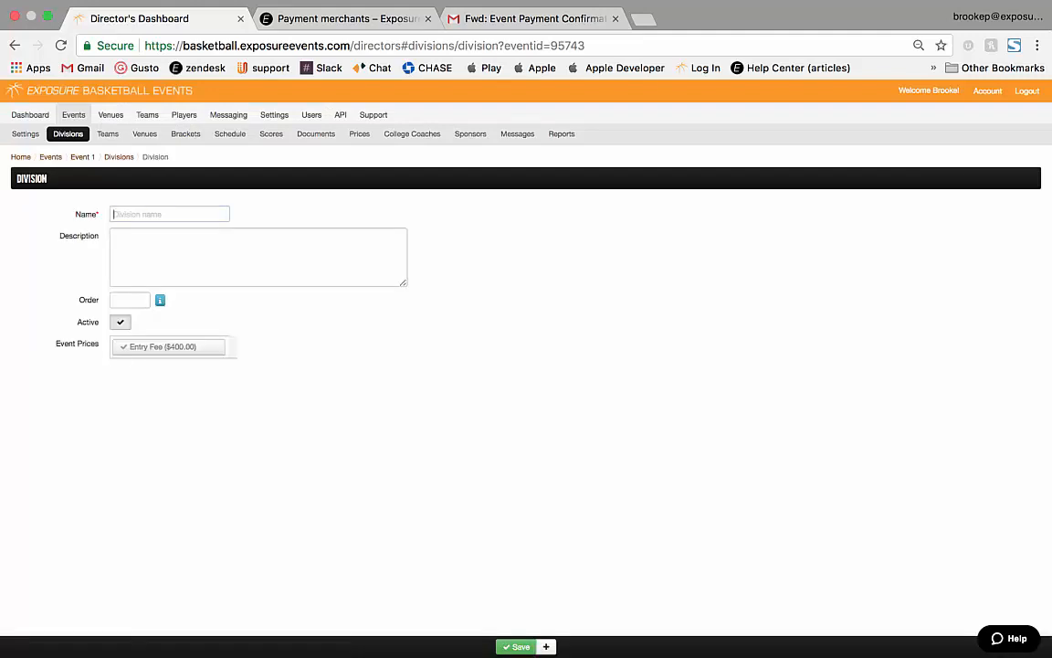
{"action": "type", "text": "17"}
{"action": "left_click", "coordinate": [170, 234]}
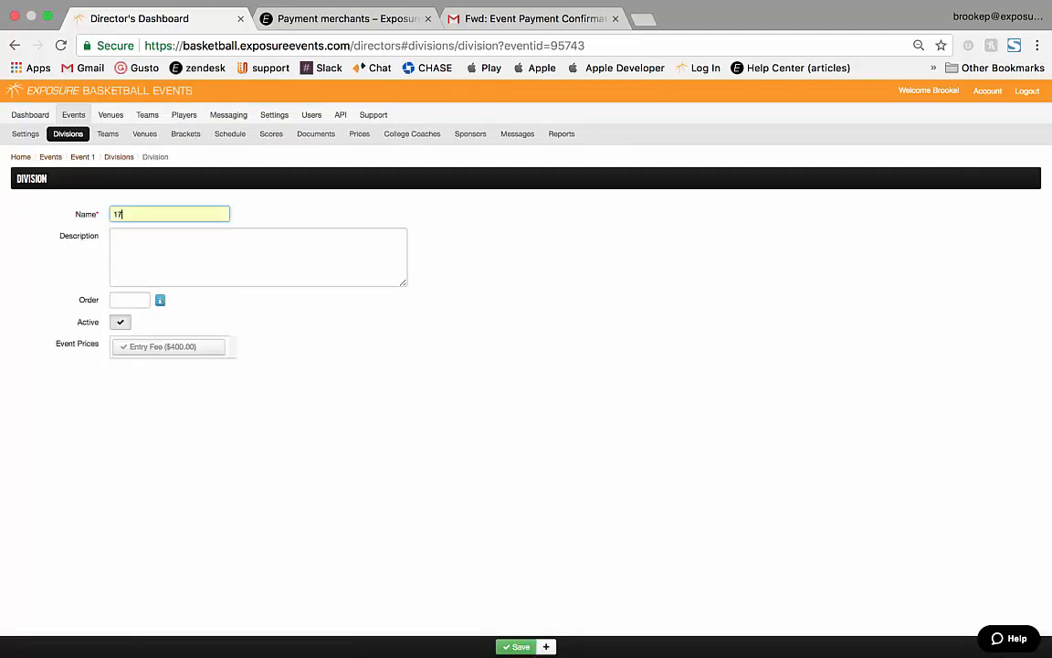
{"action": "left_click", "coordinate": [517, 646]}
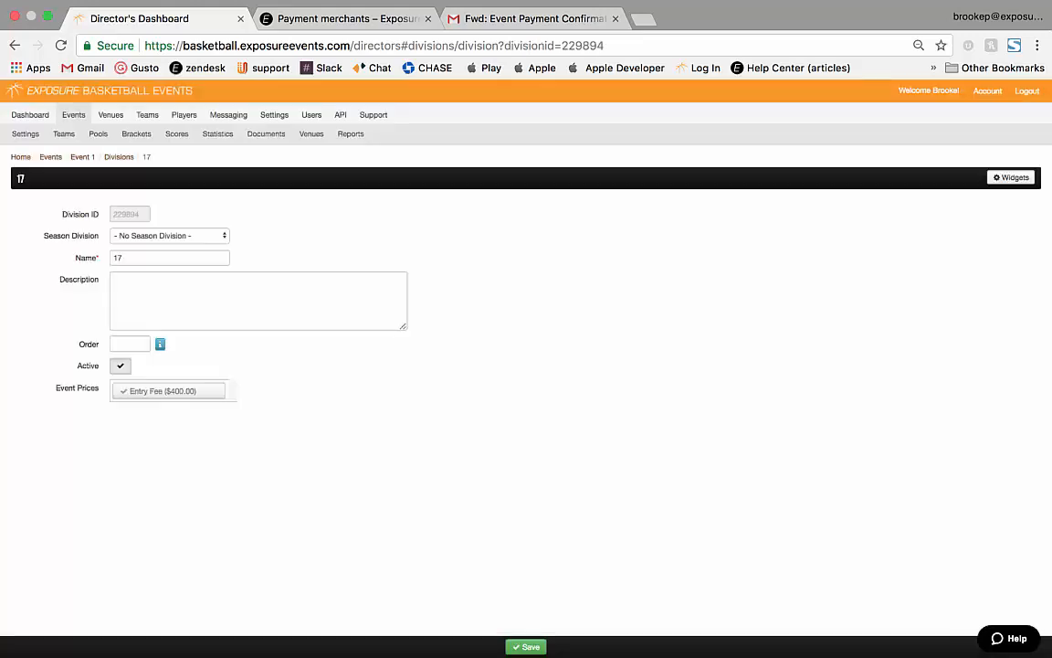
{"action": "left_click", "coordinate": [119, 157]}
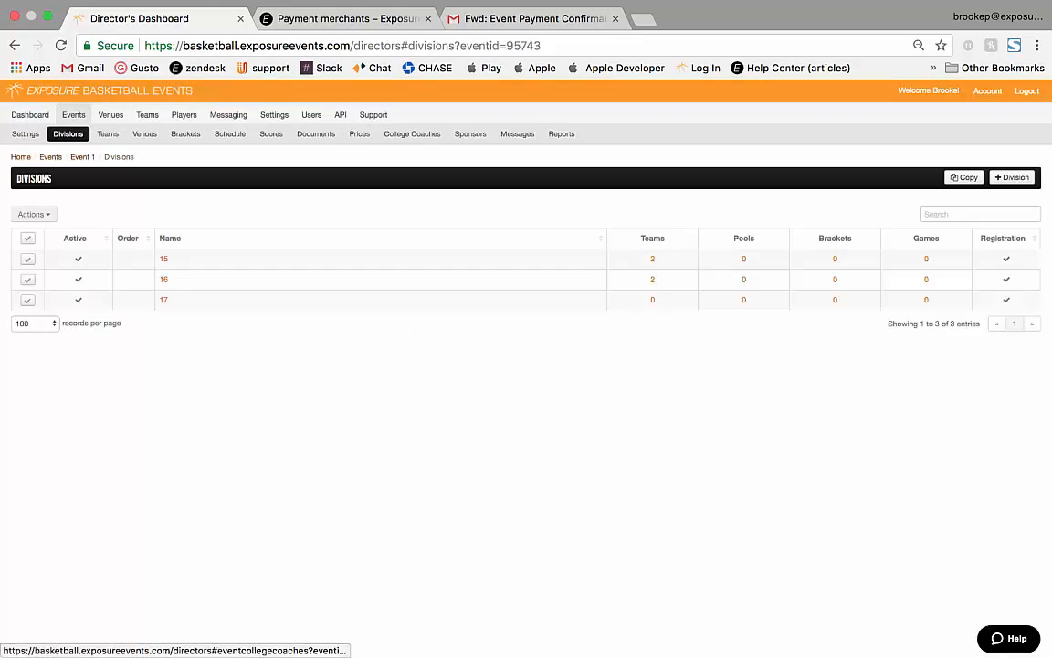
{"action": "left_click", "coordinate": [359, 133]}
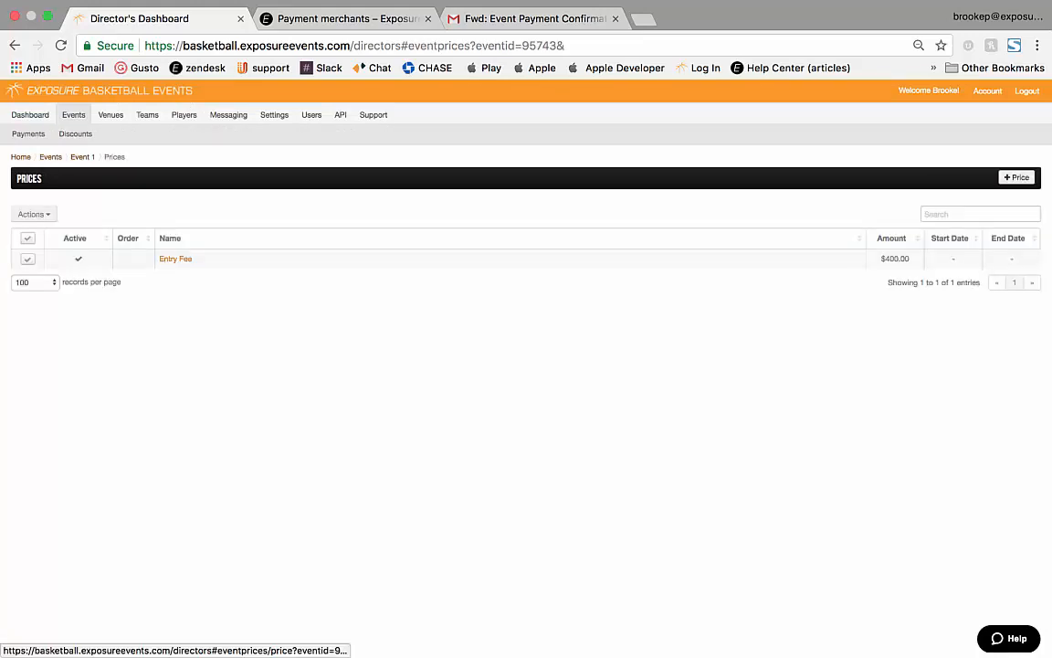
Create a new price of type Other named Tshirt.
{"action": "left_click", "coordinate": [1017, 178]}
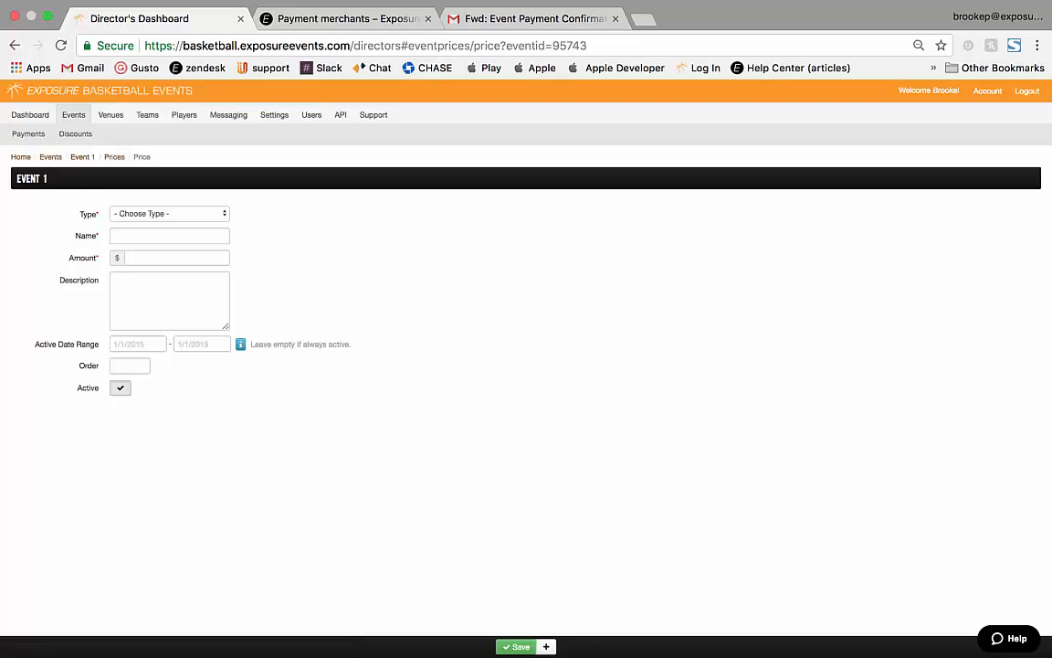
{"action": "left_click", "coordinate": [170, 214]}
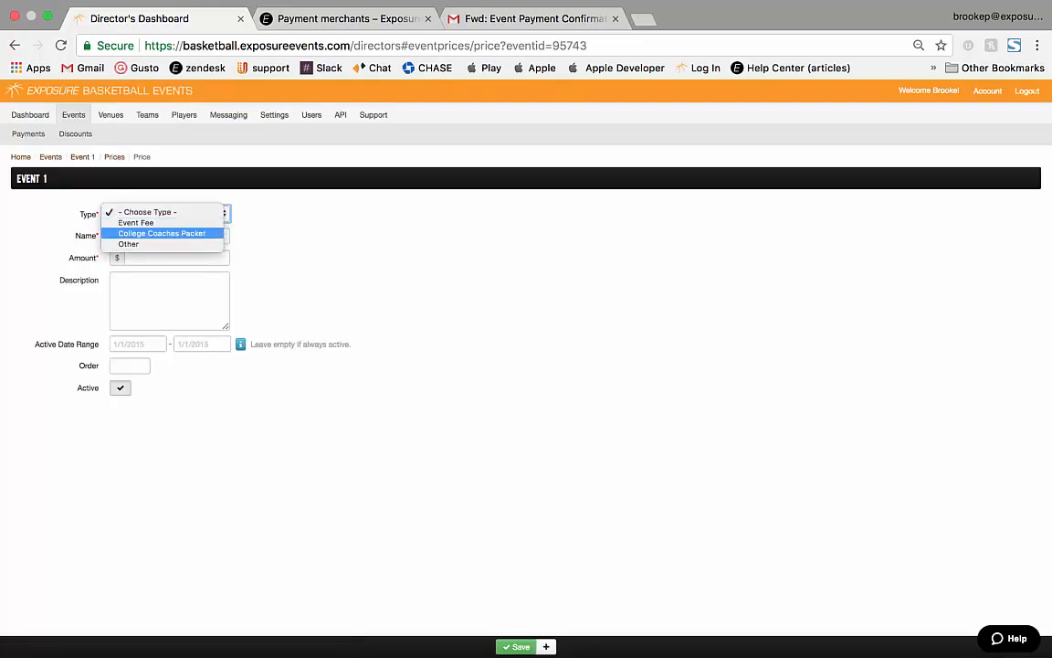
{"action": "left_click", "coordinate": [128, 243]}
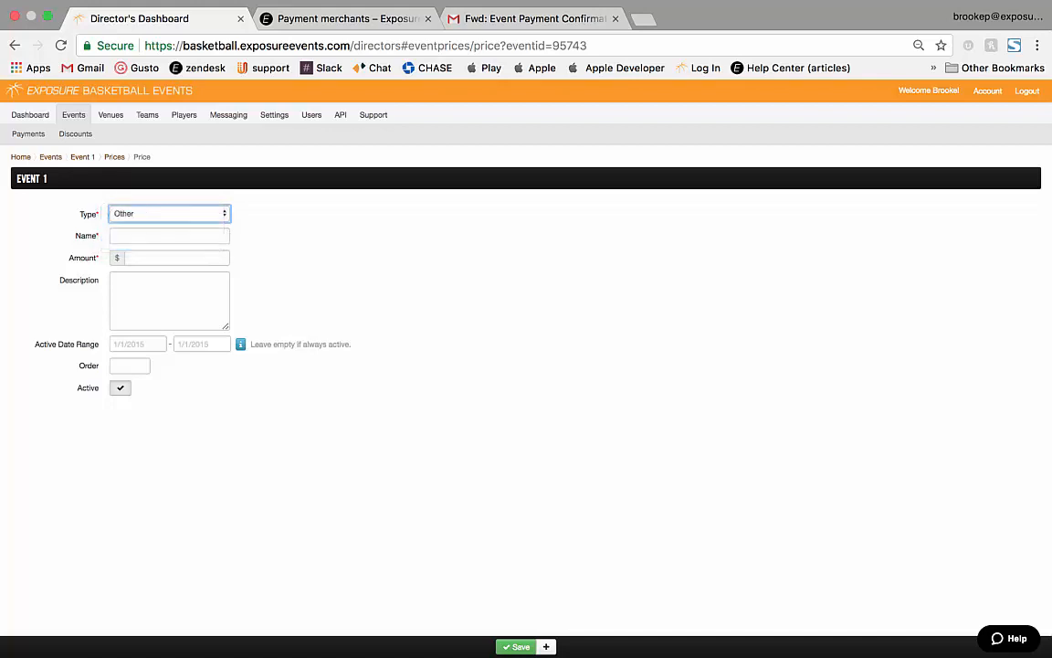
{"action": "left_click", "coordinate": [169, 236]}
{"action": "type", "text": "tshirt"}
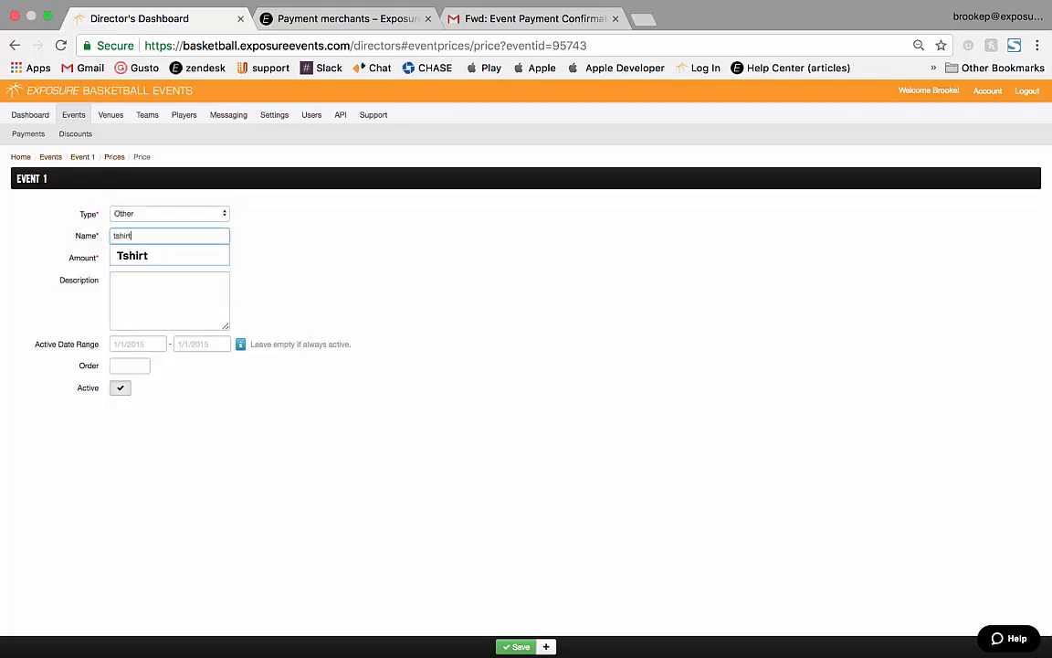
{"action": "key", "text": "Down"}
{"action": "key", "text": "Return"}
Give the Tshirt price amount 25.00 and description 'Event tshirt', and save it.
{"action": "key", "text": "Tab"}
{"action": "type", "text": "25.00"}
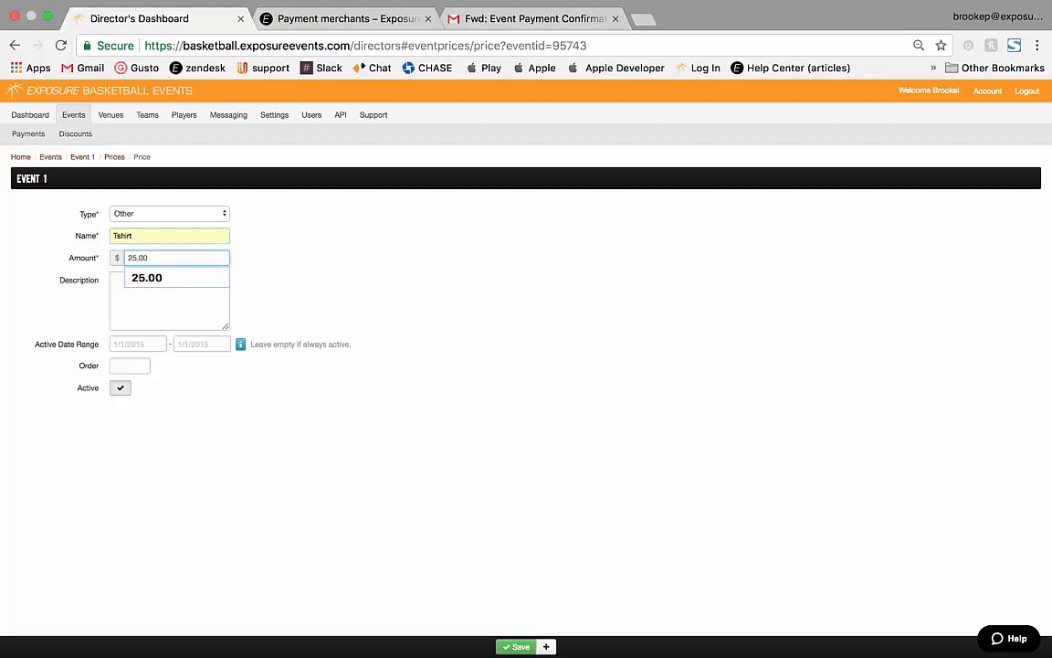
{"action": "key", "text": "Down"}
{"action": "key", "text": "Return"}
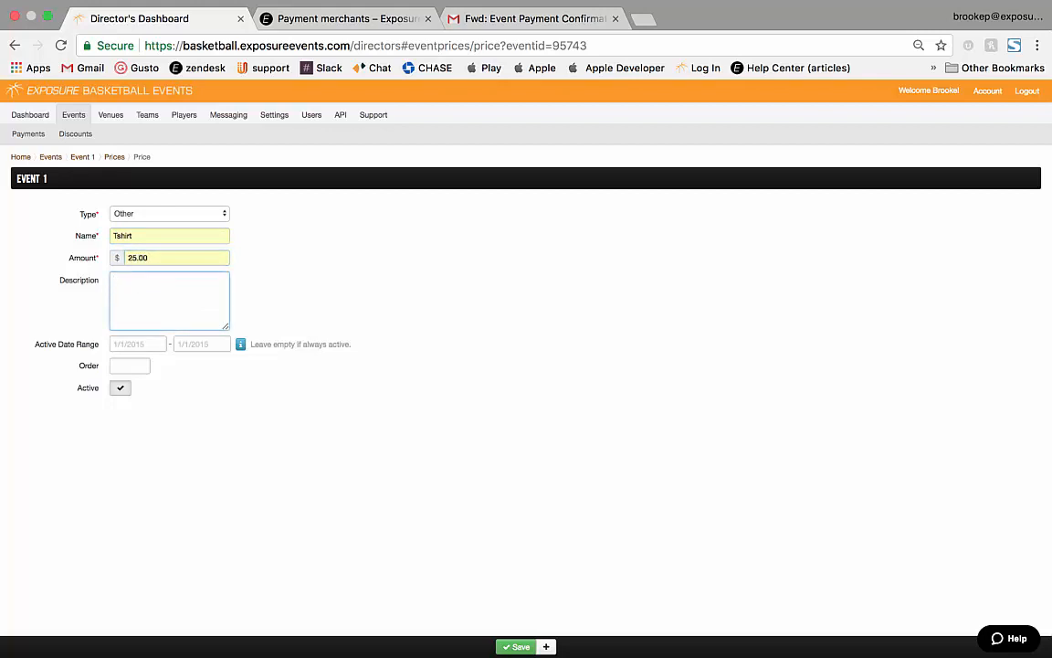
{"action": "type", "text": "Event tshirt"}
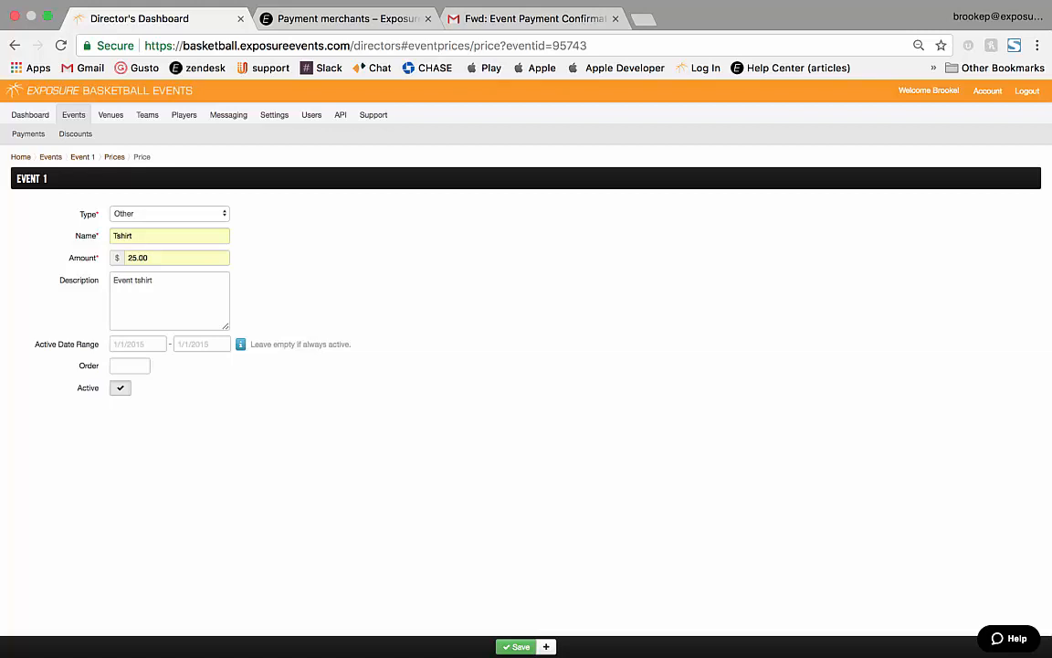
{"action": "left_click", "coordinate": [517, 647]}
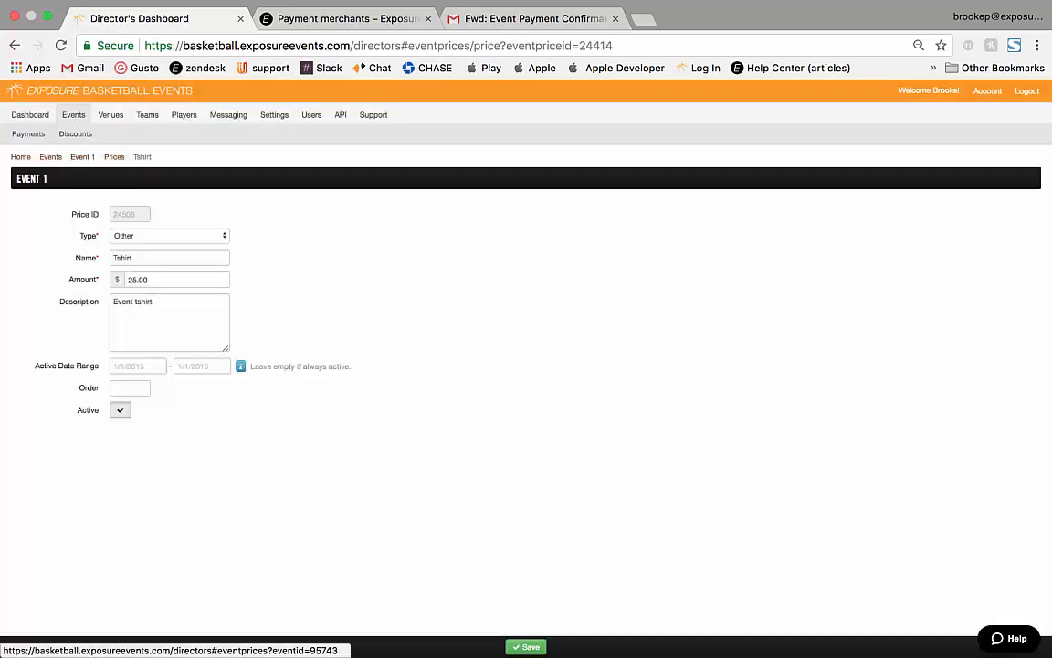
{"action": "left_click", "coordinate": [114, 156]}
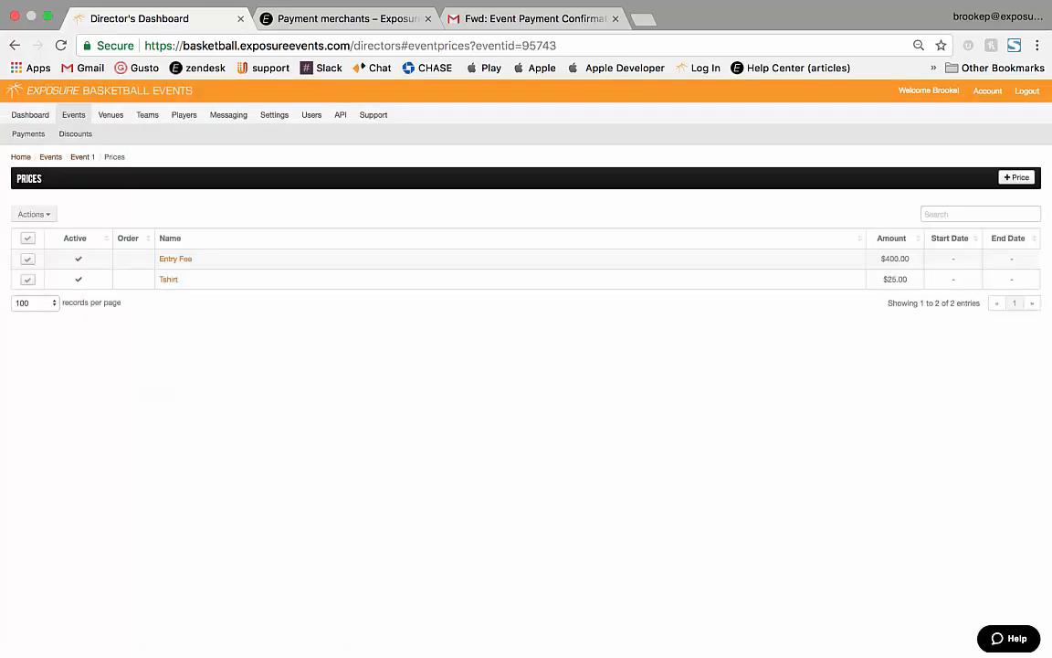
{"action": "left_click", "coordinate": [1017, 177]}
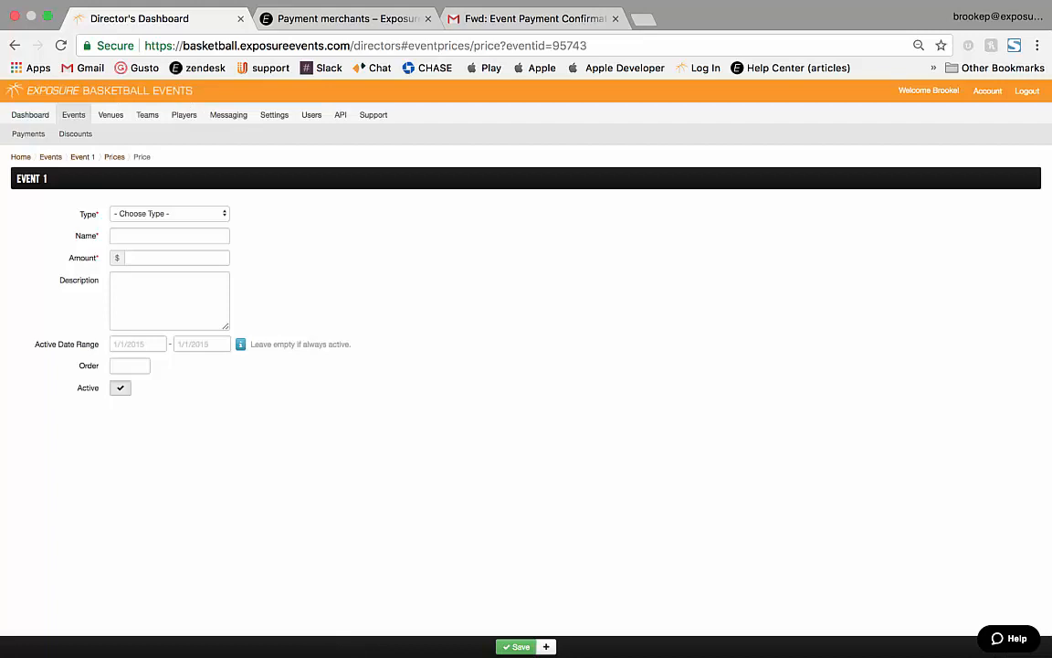
Set up an Event Fee price named Entry Fee, 1.00, described 'for 15 division'.
{"action": "left_click", "coordinate": [169, 214]}
{"action": "left_click", "coordinate": [137, 223]}
{"action": "left_click", "coordinate": [169, 236]}
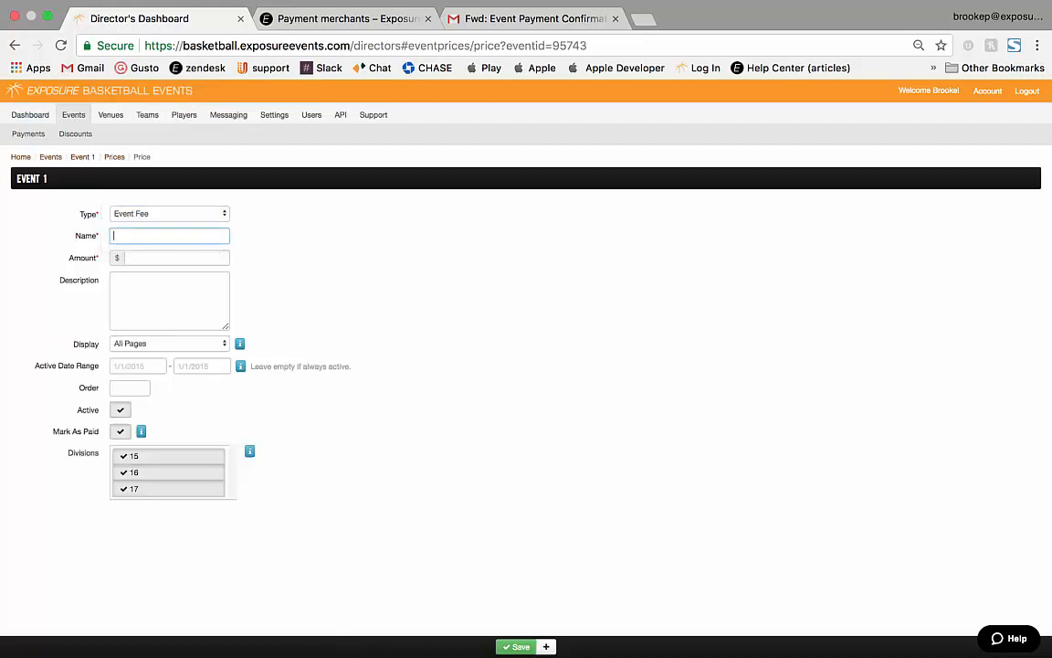
{"action": "type", "text": "en"}
{"action": "key", "text": "Down"}
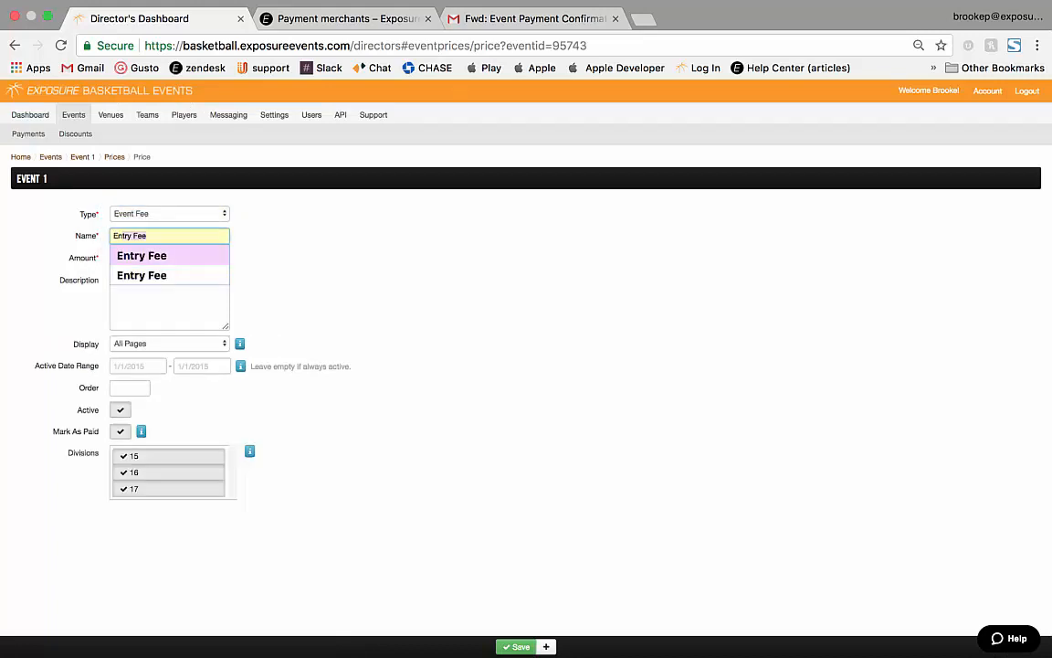
{"action": "key", "text": "Tab"}
{"action": "type", "text": "1.0"}
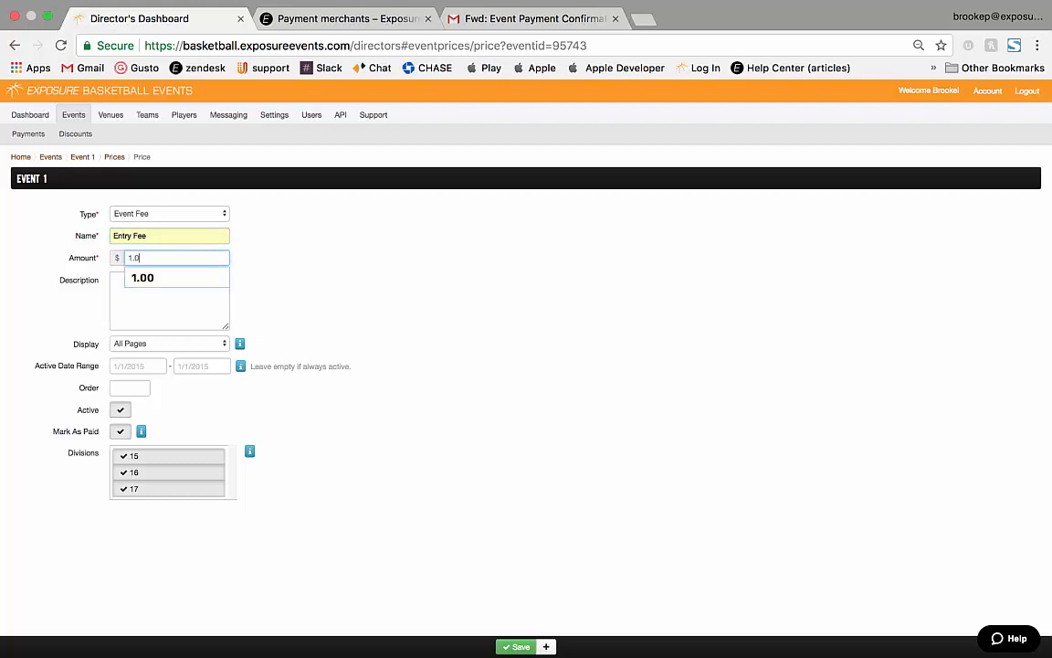
{"action": "key", "text": "Down"}
{"action": "key", "text": "Return"}
{"action": "key", "text": "Tab"}
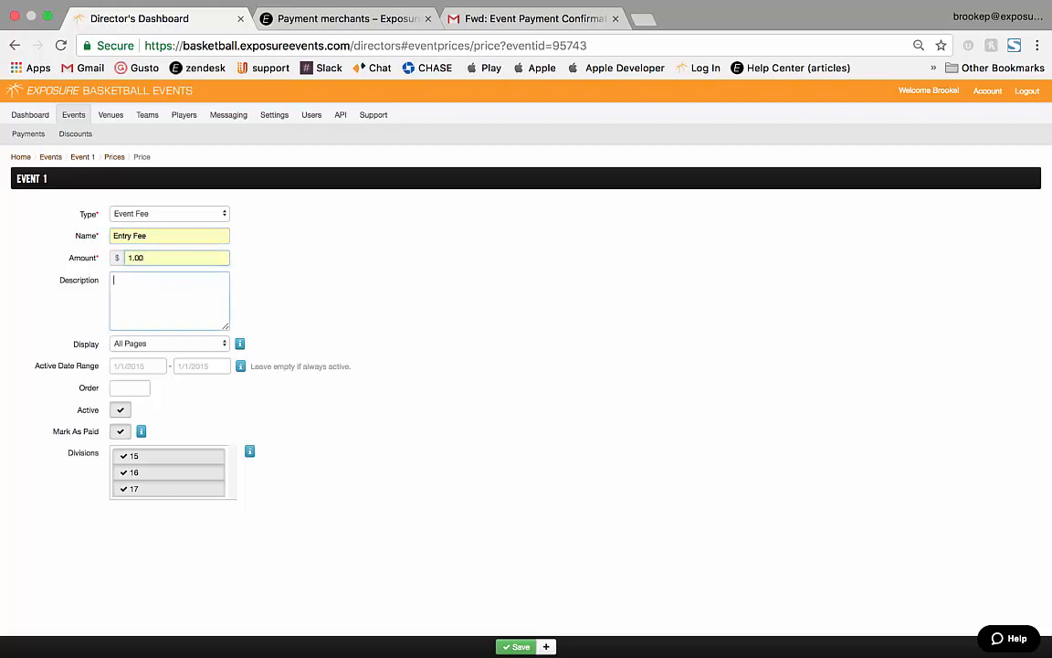
{"action": "type", "text": "for 15 "}
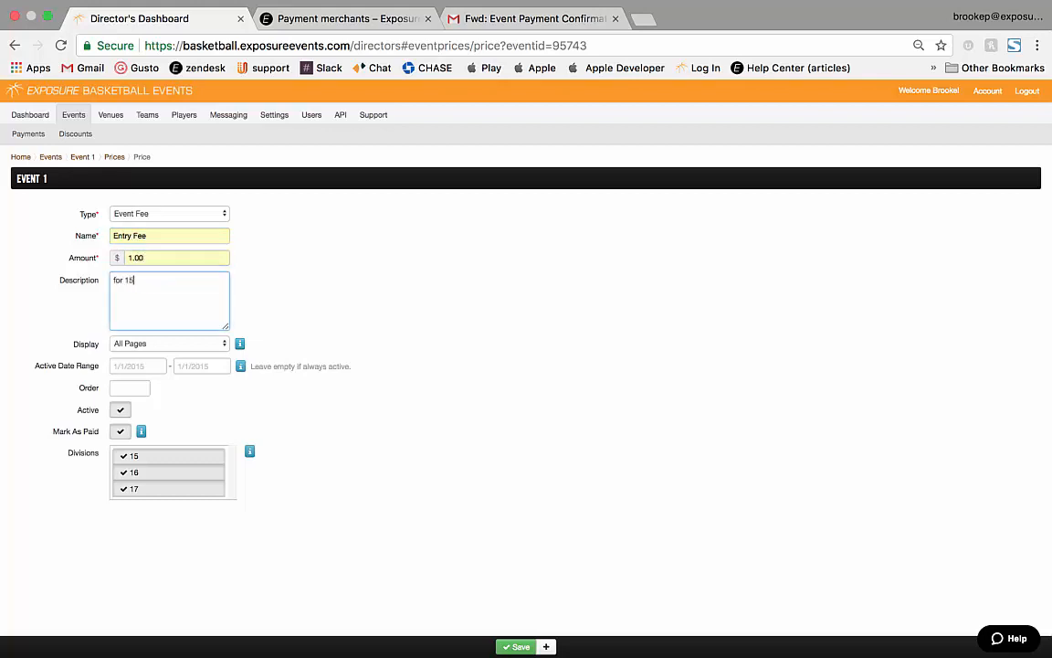
{"action": "type", "text": "division"}
{"action": "key", "text": "Tab"}
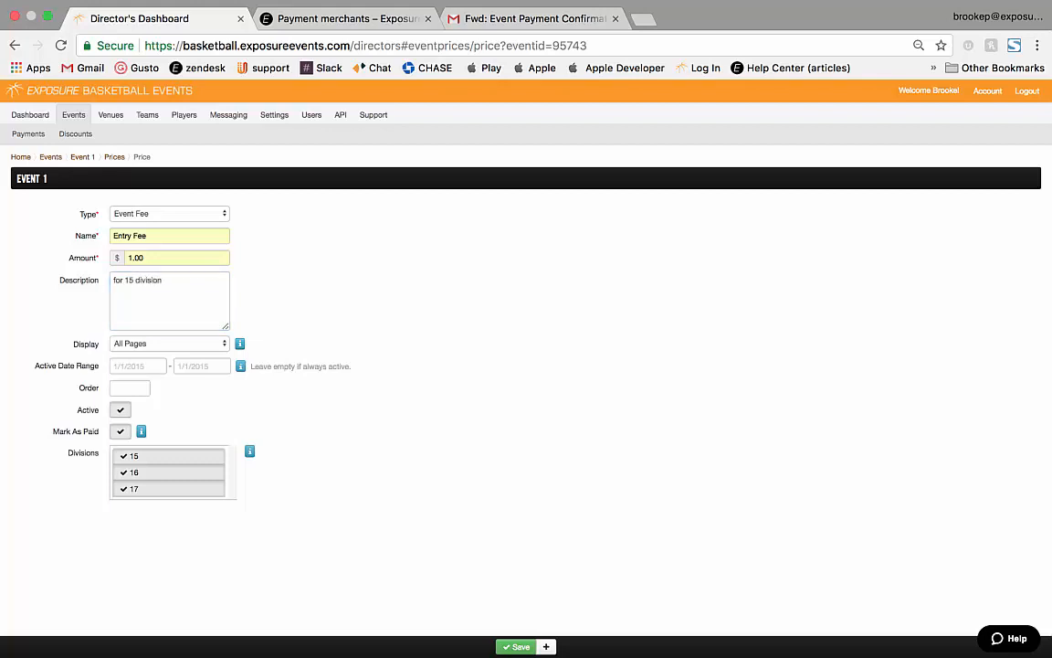
Keep All Pages display, exclude divisions 16 and 17, save, and return to Events.
{"action": "key", "text": "space"}
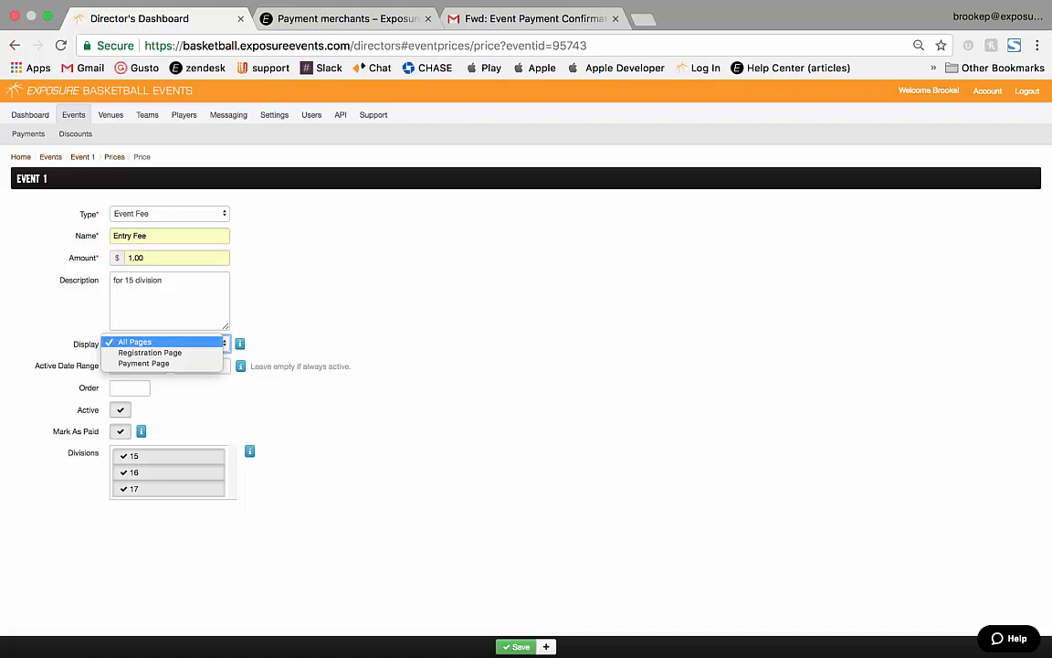
{"action": "left_click", "coordinate": [163, 341]}
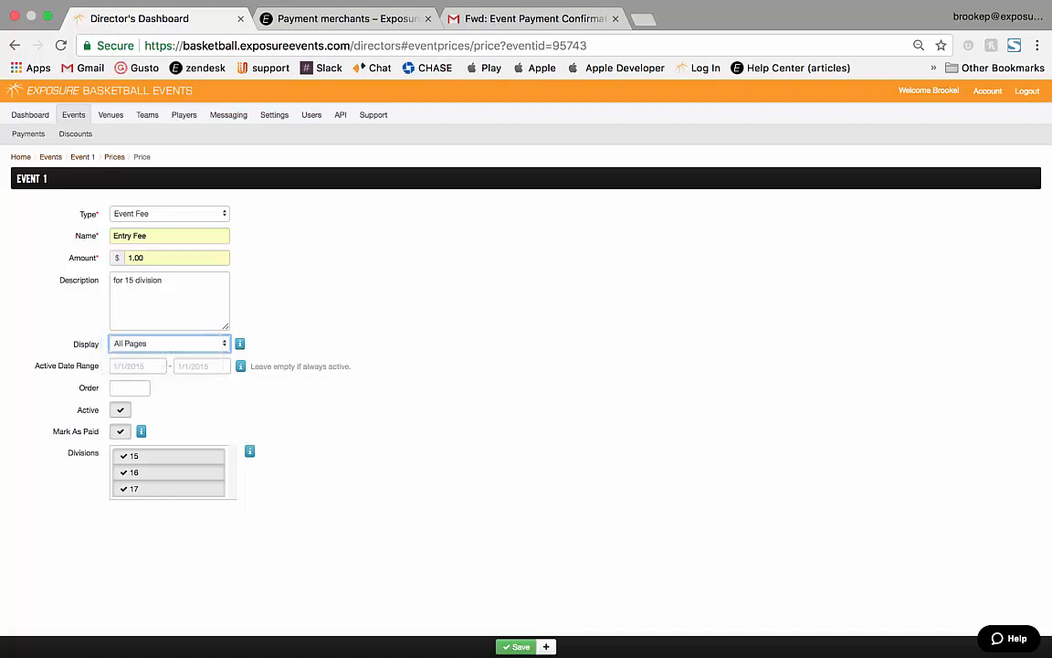
{"action": "left_click", "coordinate": [393, 343]}
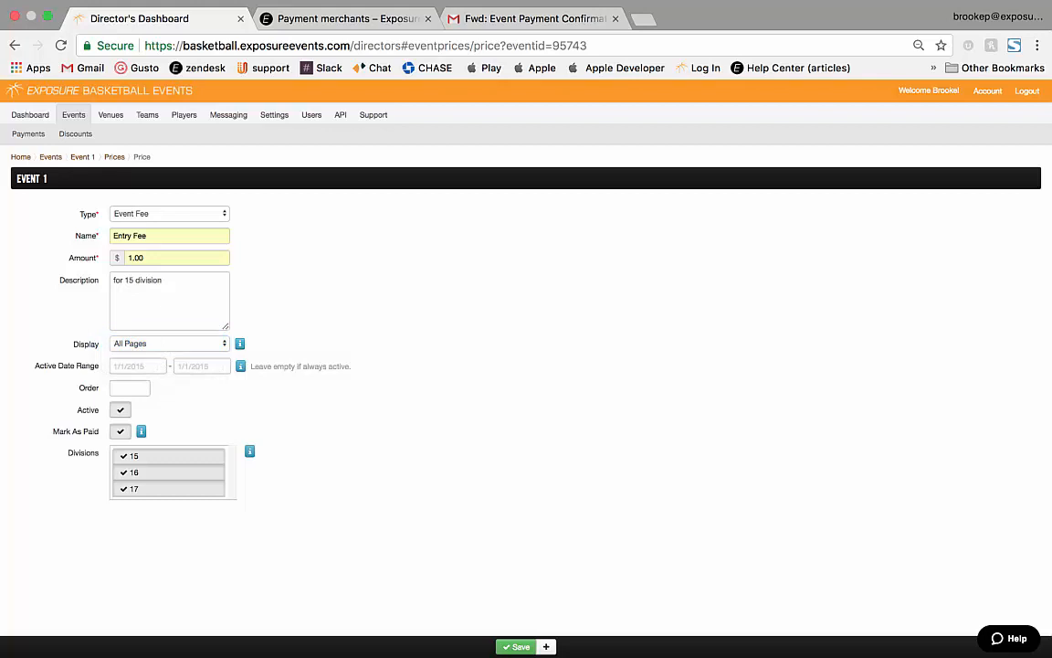
{"action": "left_click", "coordinate": [134, 472]}
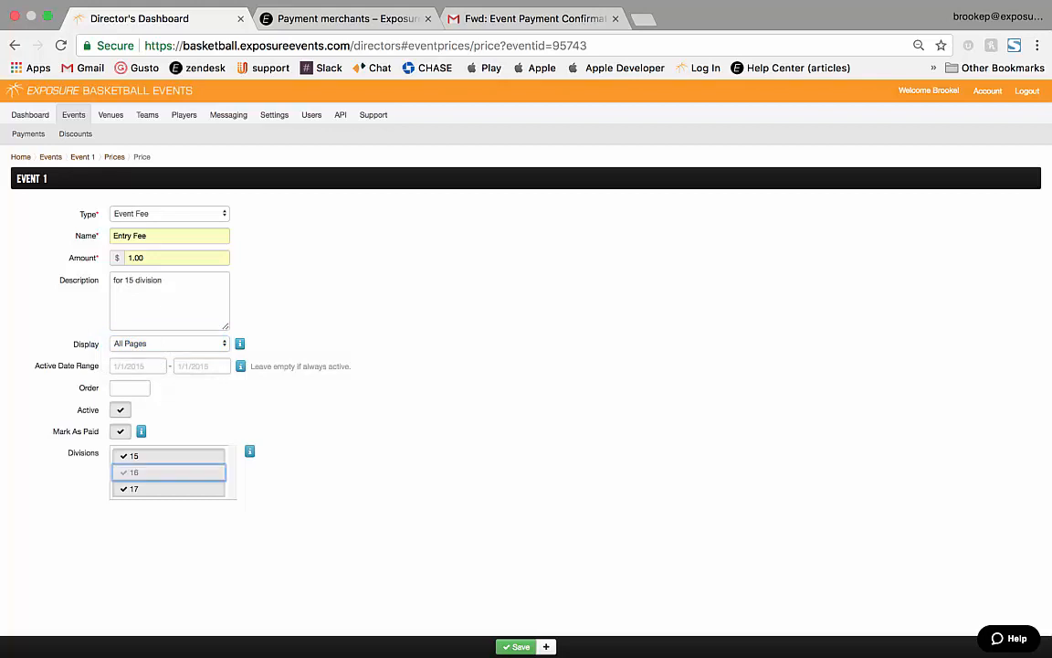
{"action": "left_click", "coordinate": [135, 488]}
{"action": "left_click", "coordinate": [365, 484]}
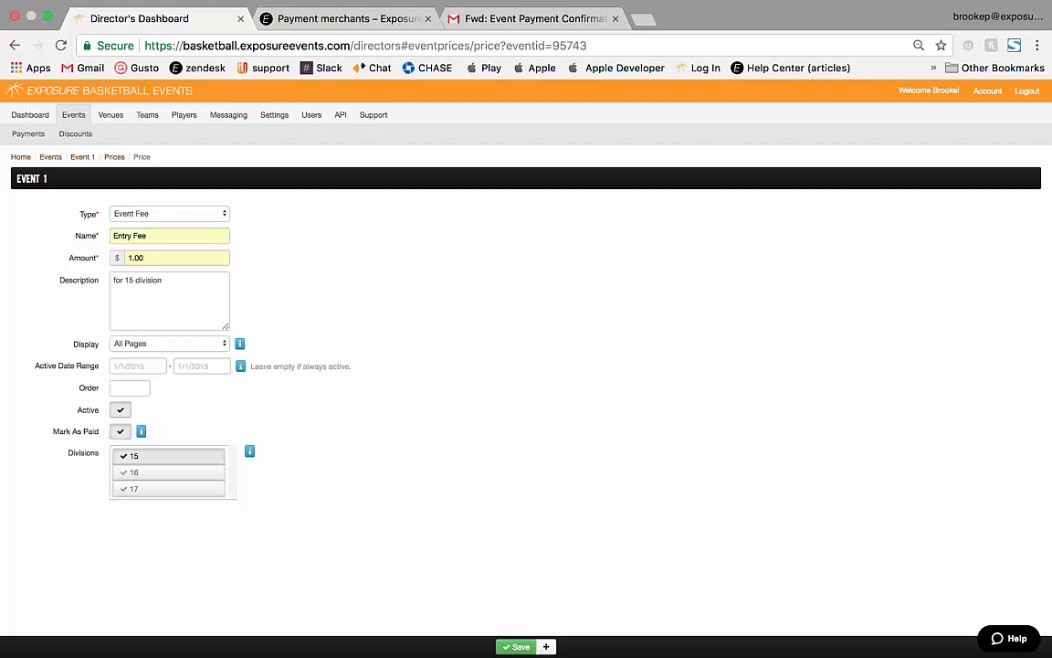
{"action": "left_click", "coordinate": [517, 646]}
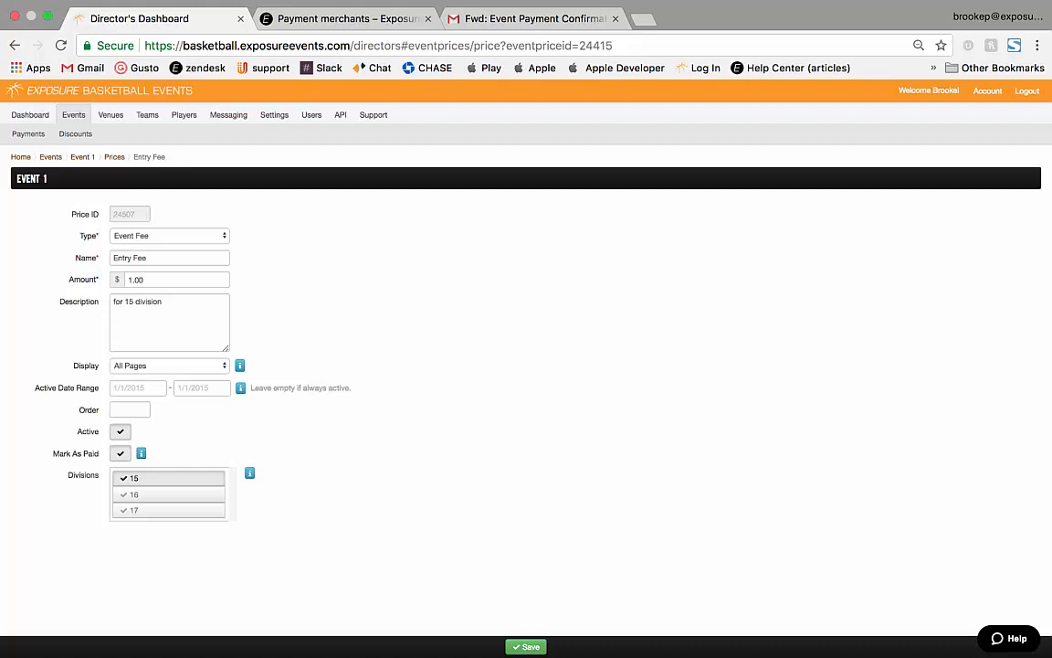
{"action": "left_click", "coordinate": [73, 114]}
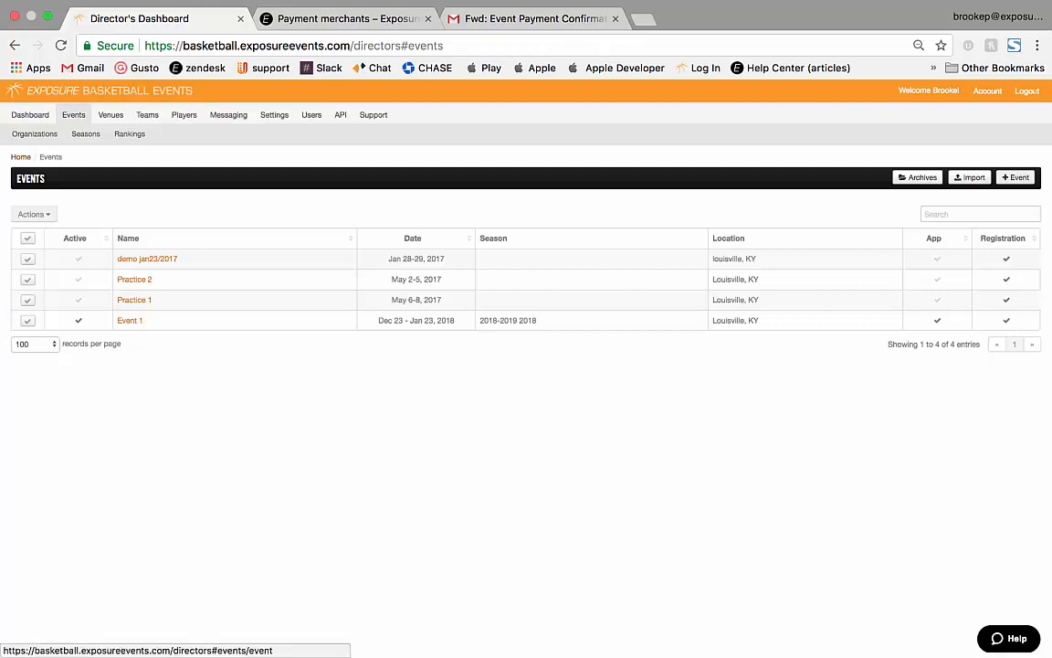
Start a new event named 'event 2' with dates 1/27/2018 to 1/28/2018.
{"action": "left_click", "coordinate": [1016, 177]}
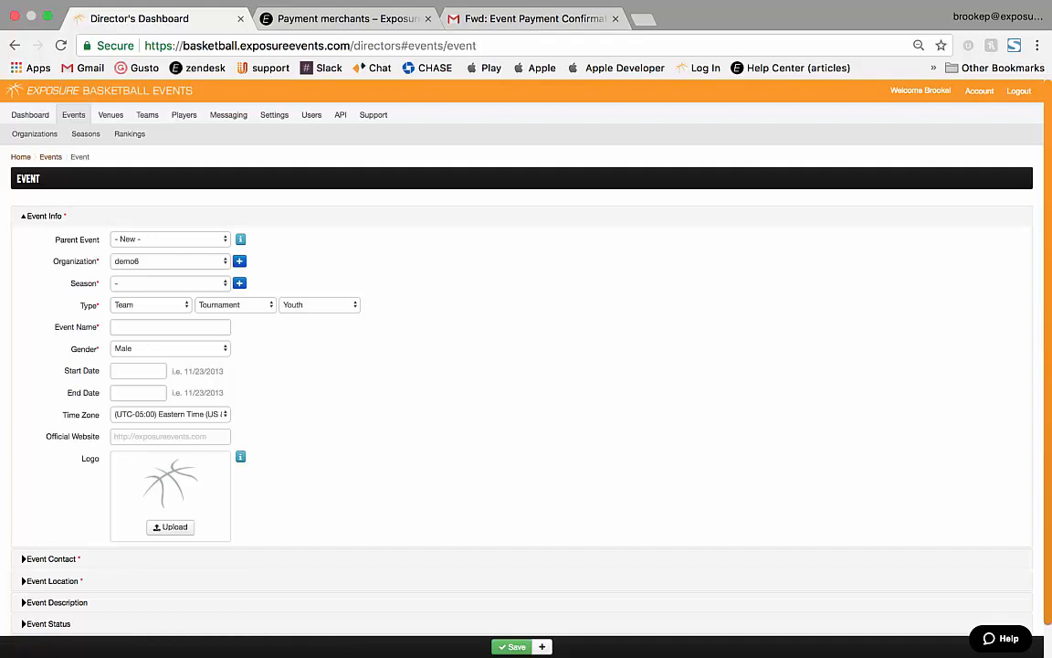
{"action": "left_click", "coordinate": [170, 327]}
{"action": "type", "text": "e"}
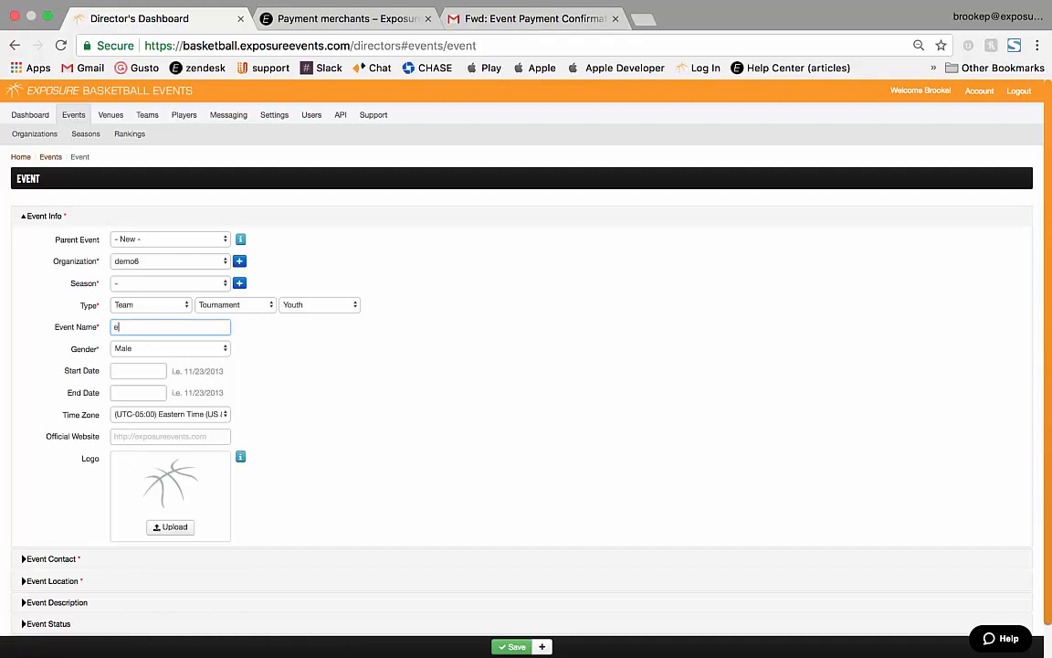
{"action": "type", "text": "vent 2"}
{"action": "left_click", "coordinate": [138, 371]}
{"action": "left_click", "coordinate": [227, 471]}
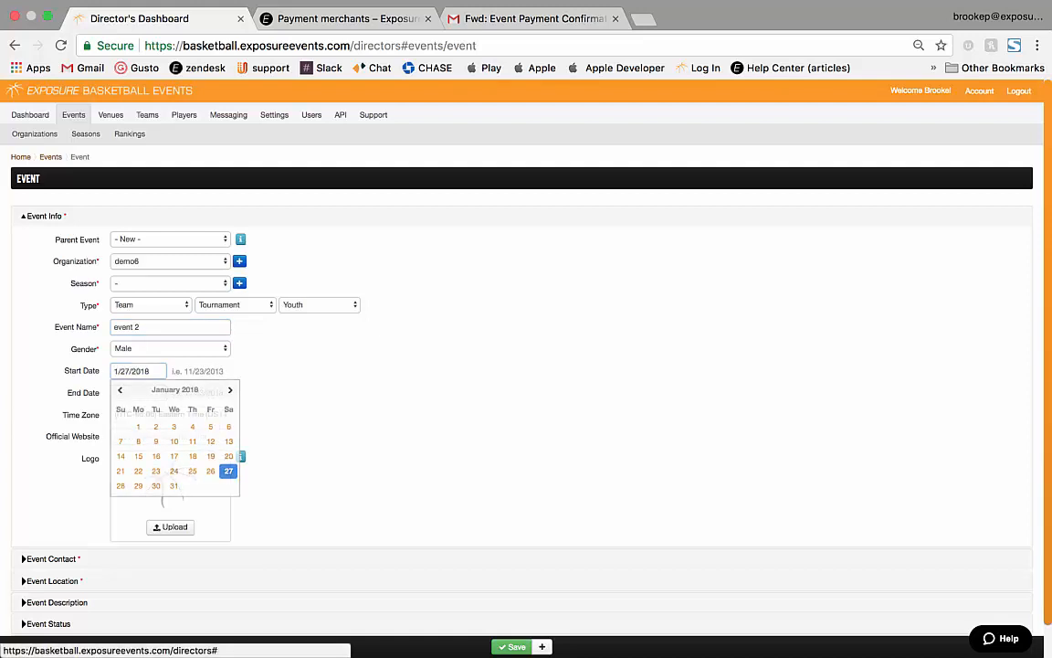
{"action": "left_click", "coordinate": [137, 393]}
{"action": "left_click", "coordinate": [138, 505]}
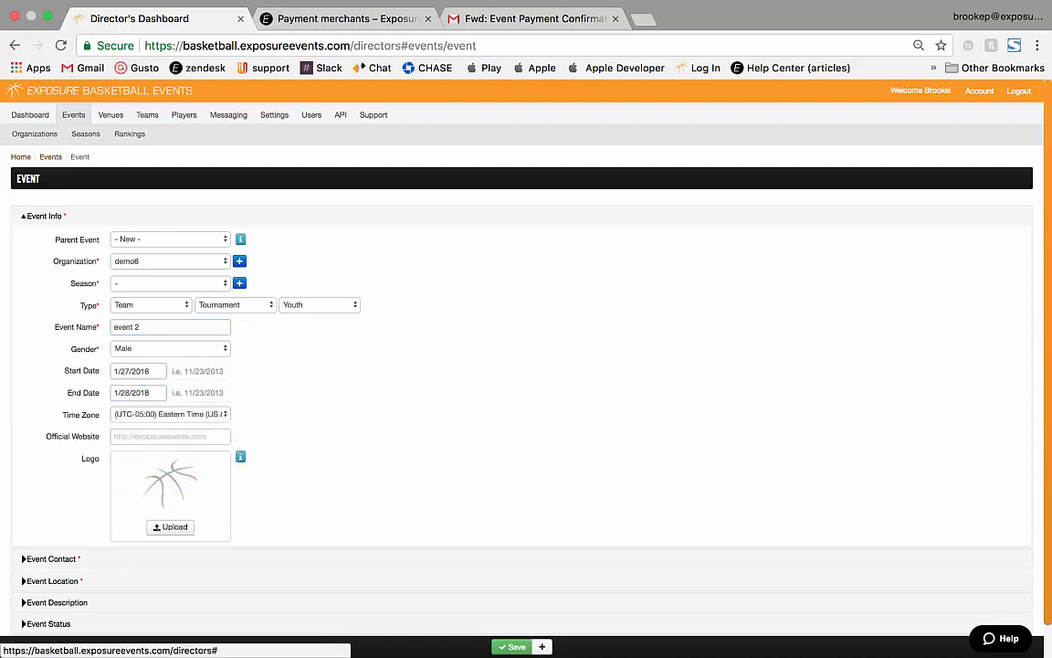
{"action": "scroll", "coordinate": [138, 505], "scroll_direction": "down", "scroll_amount": 1}
Fill in the event contact's name and e-mail address, correcting the e-mail.
{"action": "left_click", "coordinate": [50, 516]}
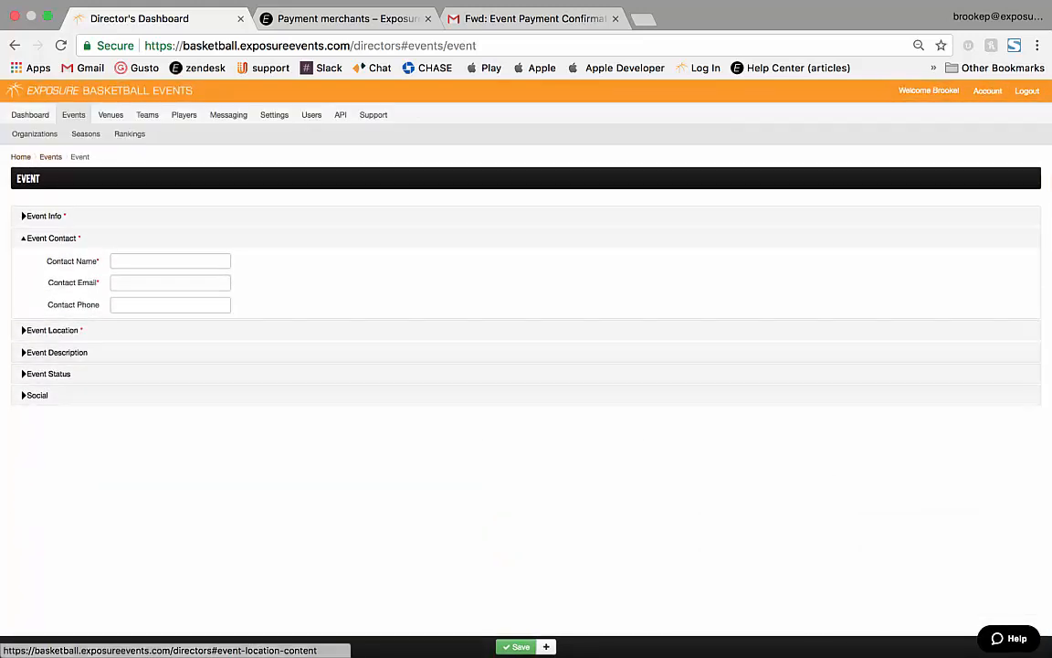
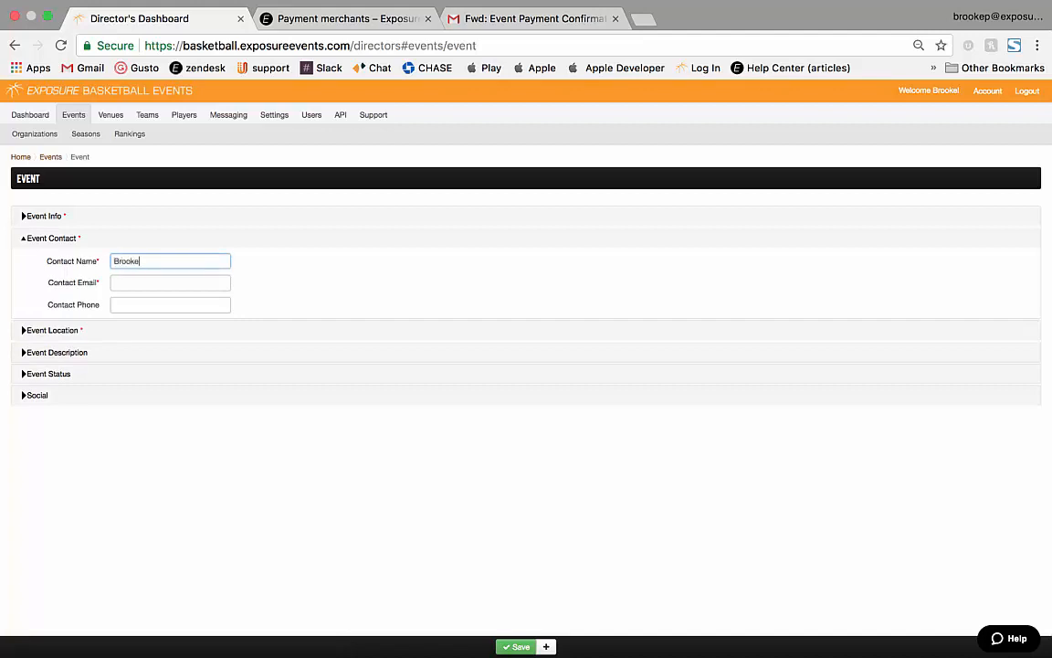
{"action": "key", "text": "Tab"}
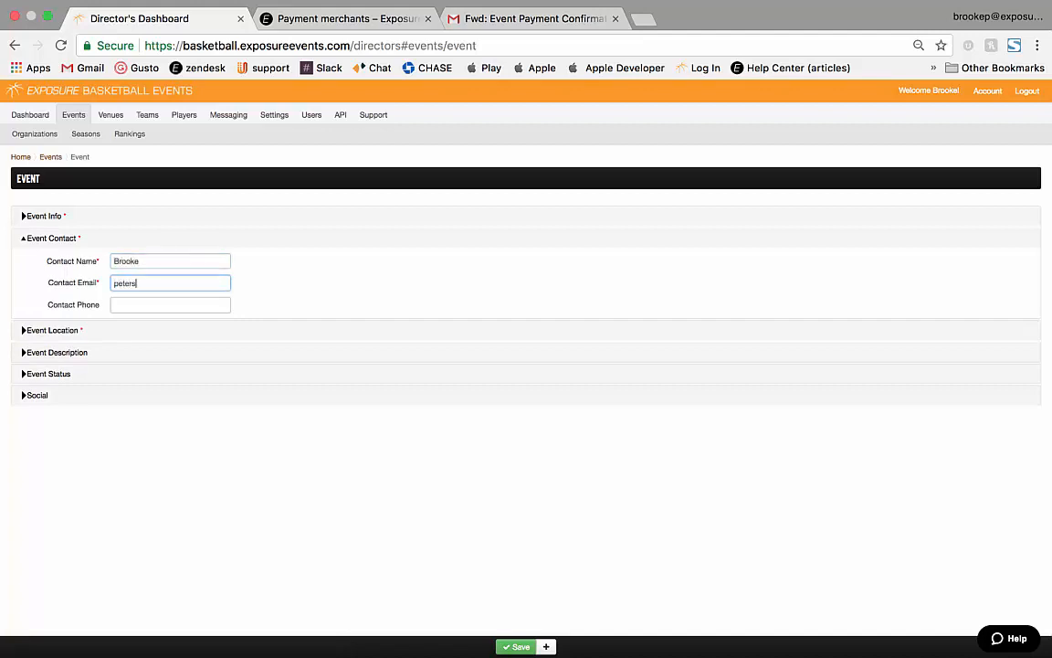
{"action": "left_click", "coordinate": [52, 330]}
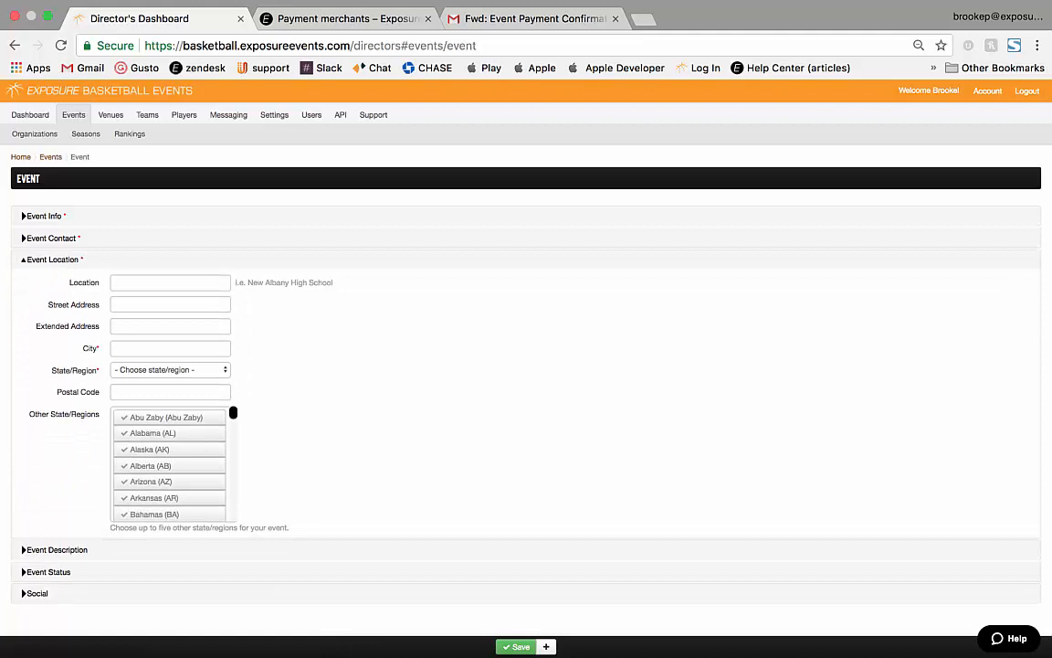
{"action": "left_click", "coordinate": [52, 238]}
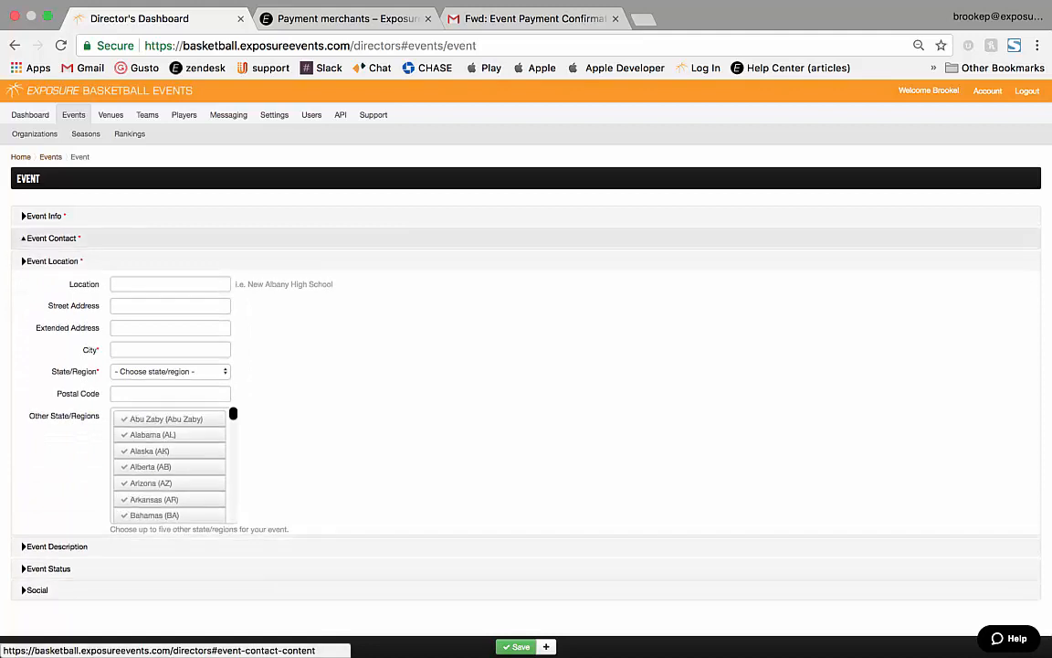
{"action": "double_click", "coordinate": [138, 283]}
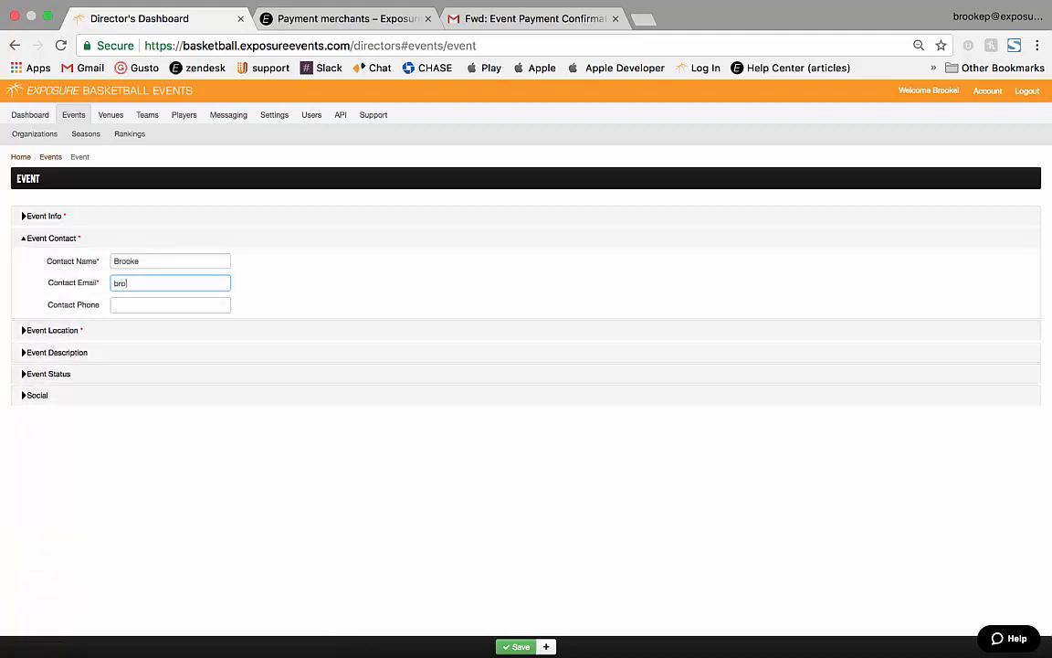
Set the event location to Louisville, Kentucky.
{"action": "left_click", "coordinate": [52, 330]}
{"action": "left_click", "coordinate": [170, 350]}
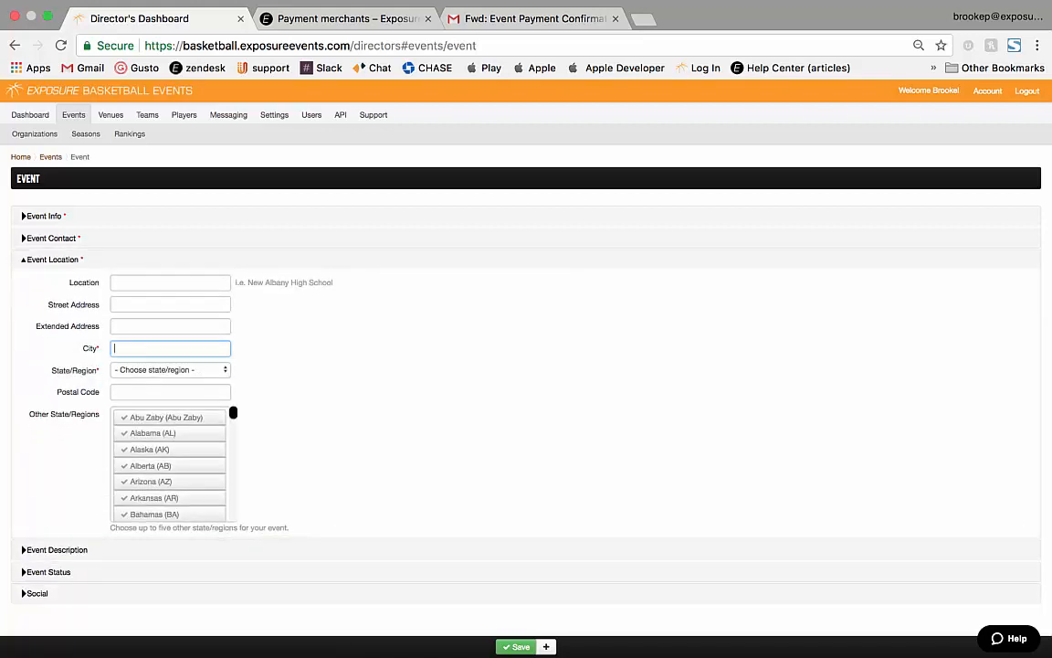
{"action": "type", "text": "loui"}
{"action": "left_click", "coordinate": [170, 368]}
{"action": "left_click", "coordinate": [170, 370]}
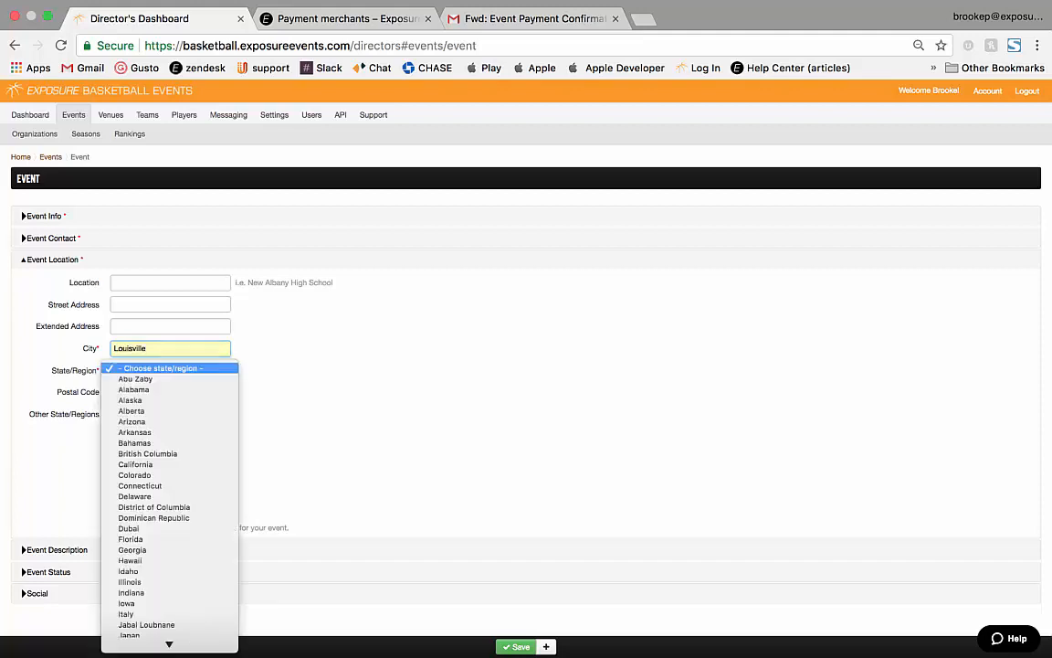
{"action": "scroll", "coordinate": [170, 613], "scroll_direction": "down", "scroll_amount": 3}
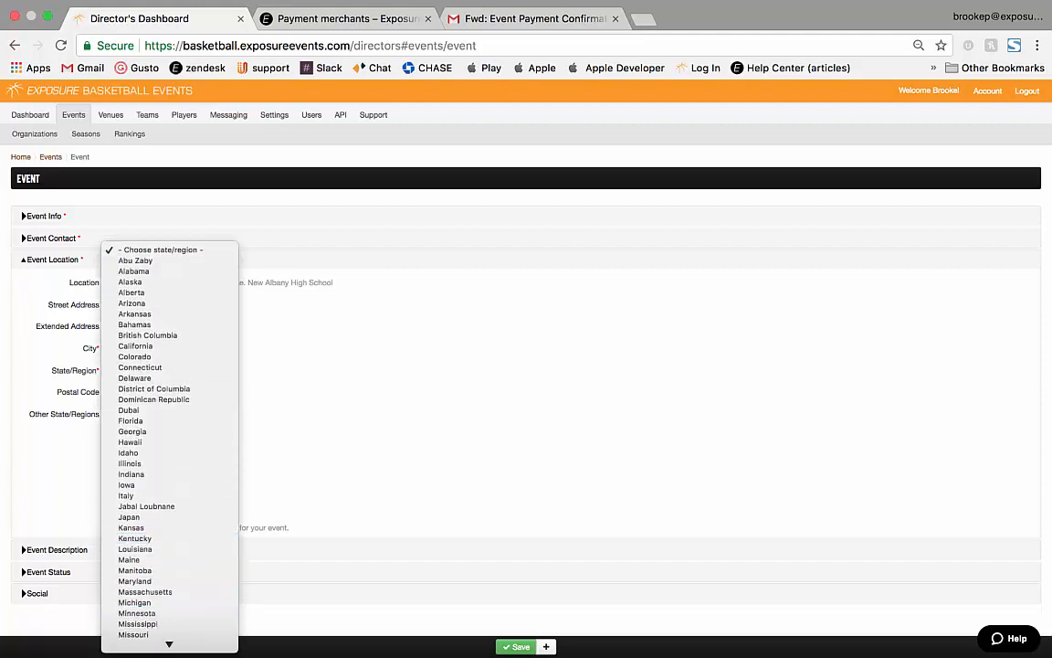
{"action": "left_click", "coordinate": [135, 538]}
Save, fix the missing season by choosing 2017-2018 Winter, and return to Events.
{"action": "left_click", "coordinate": [517, 647]}
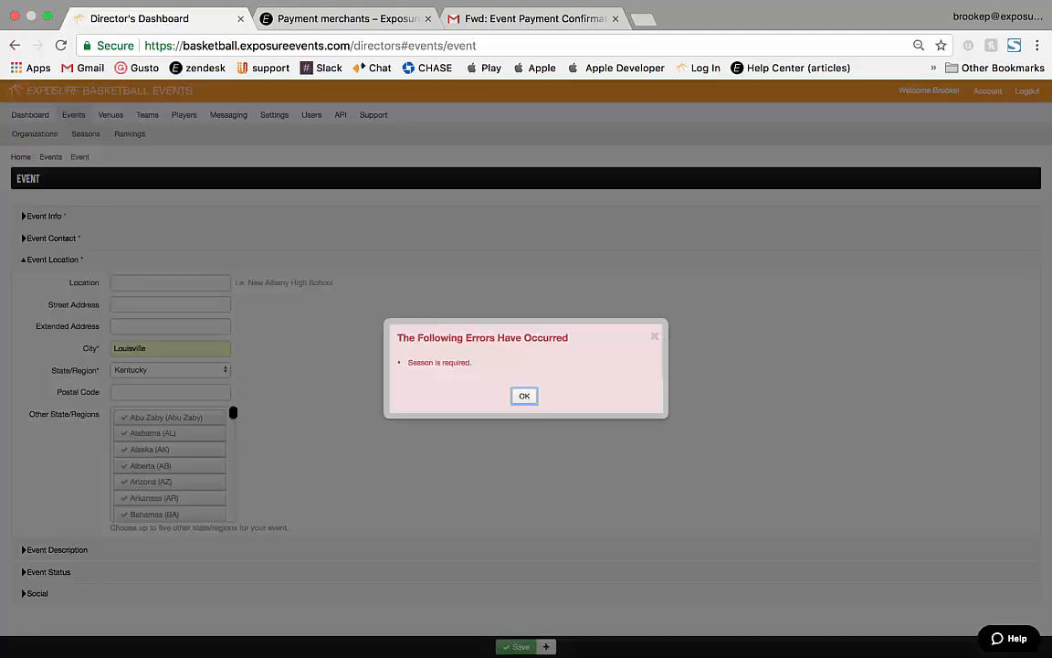
{"action": "left_click", "coordinate": [524, 395]}
{"action": "left_click", "coordinate": [44, 217]}
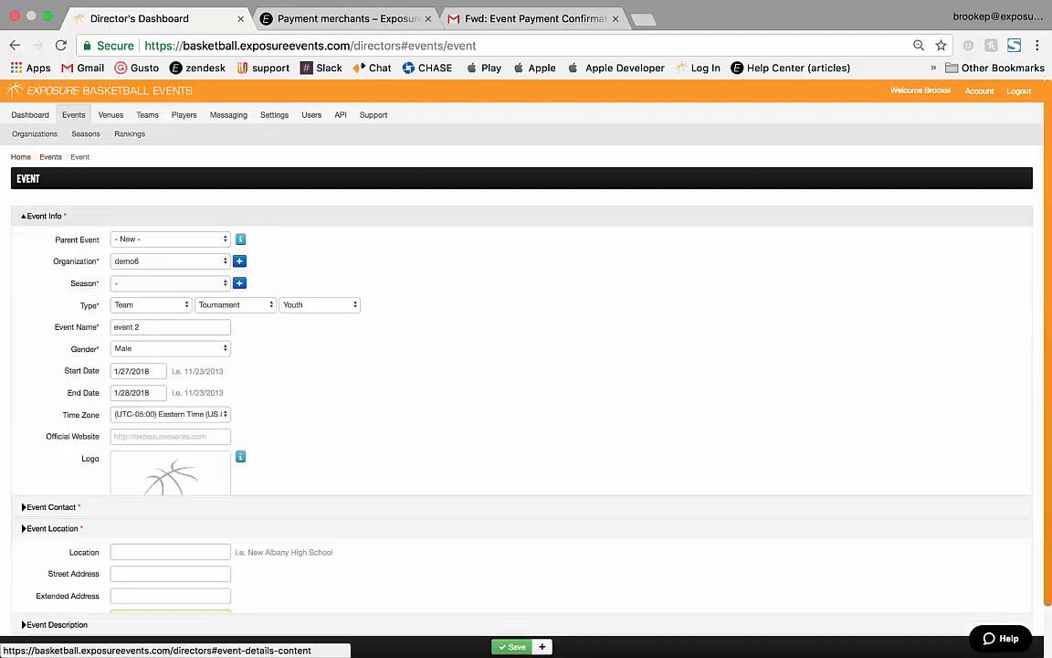
{"action": "left_click", "coordinate": [169, 284]}
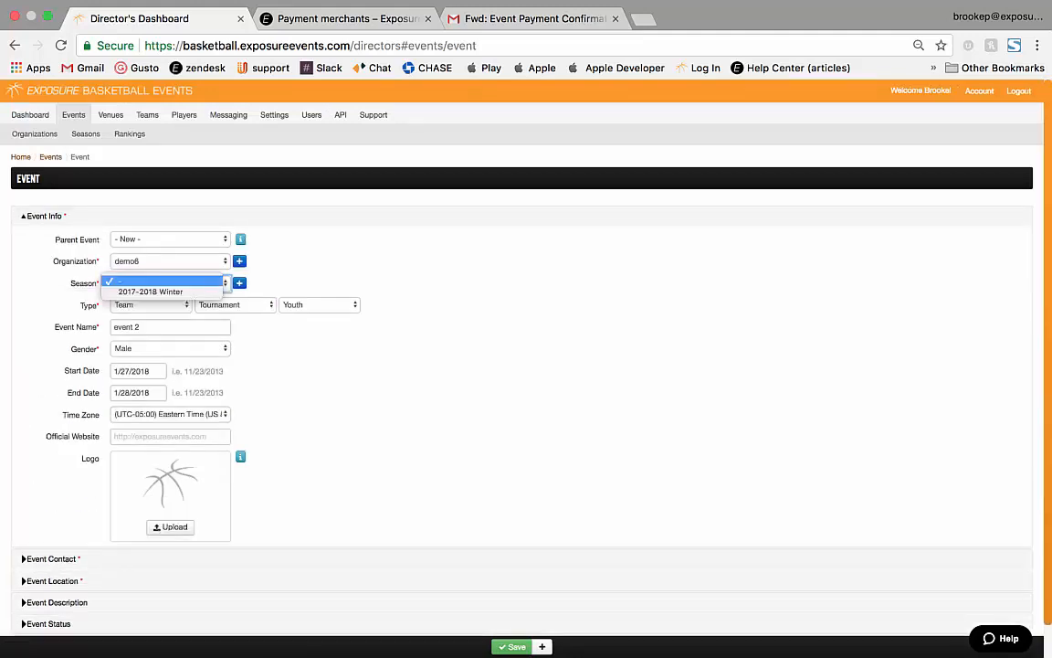
{"action": "left_click", "coordinate": [146, 290]}
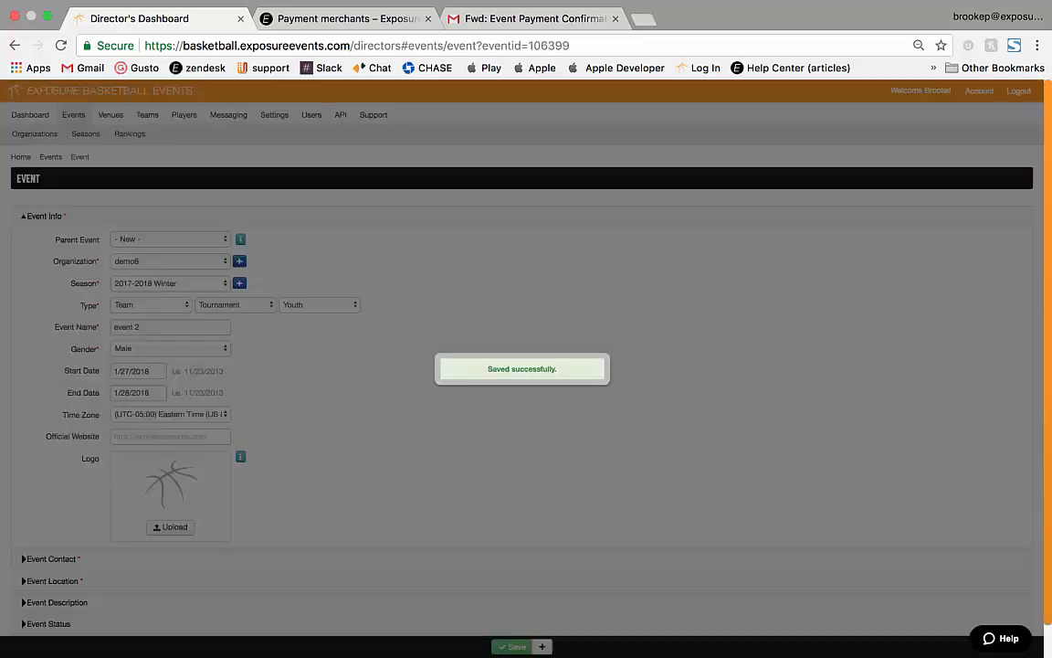
{"action": "left_click", "coordinate": [73, 115]}
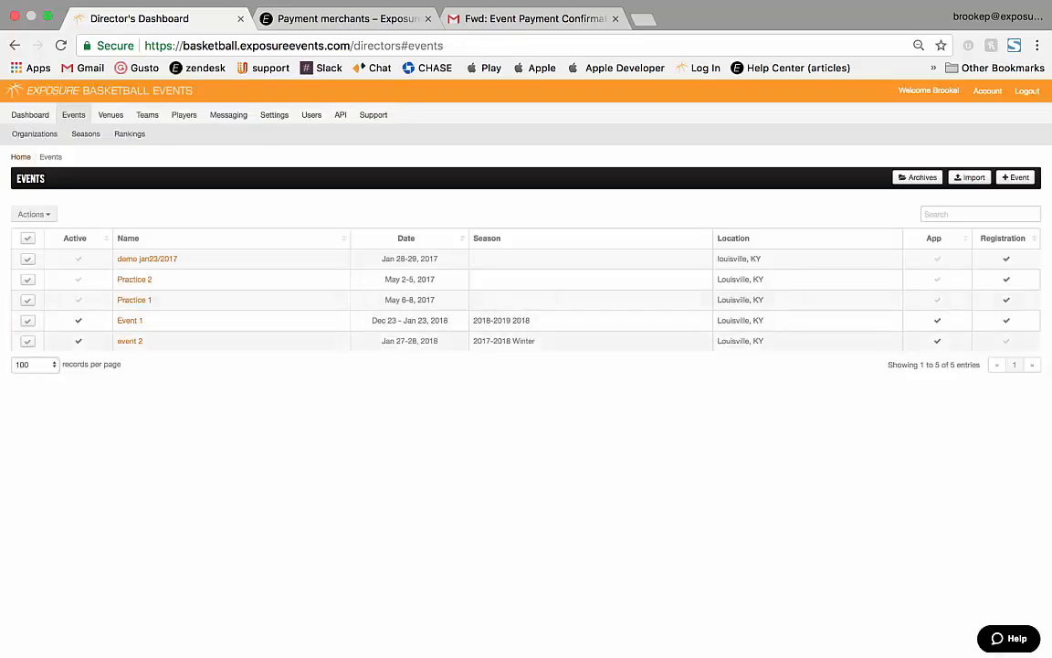
Copy Event 1's divisions 15, 16 and 17 to event 2, then view event 2's divisions.
{"action": "left_click", "coordinate": [124, 313]}
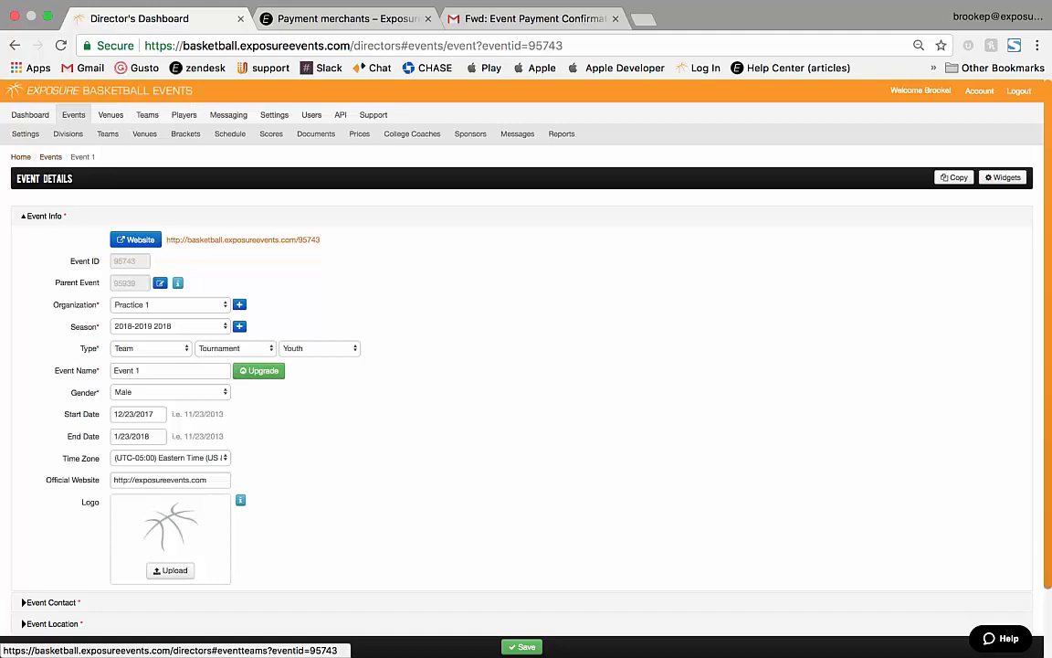
{"action": "left_click", "coordinate": [67, 133]}
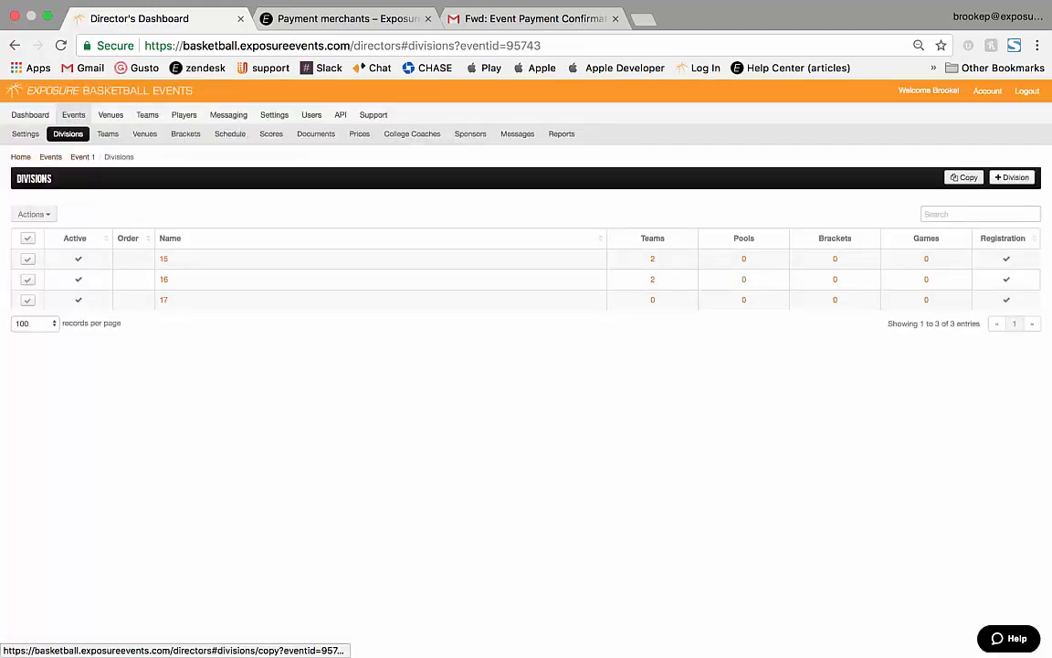
{"action": "left_click", "coordinate": [965, 177]}
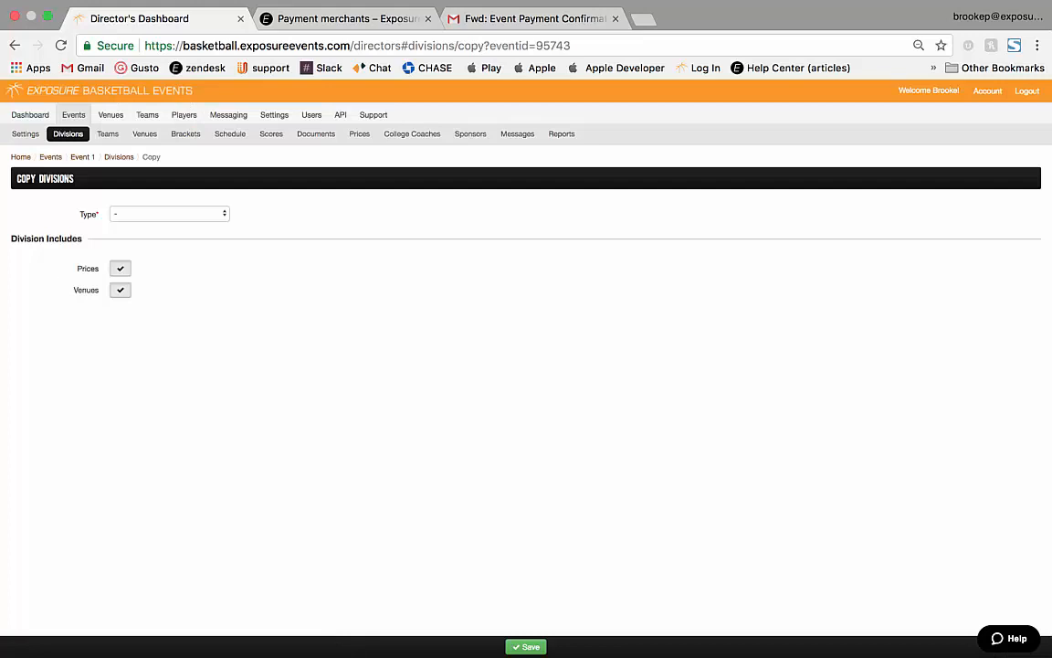
{"action": "left_click", "coordinate": [169, 212]}
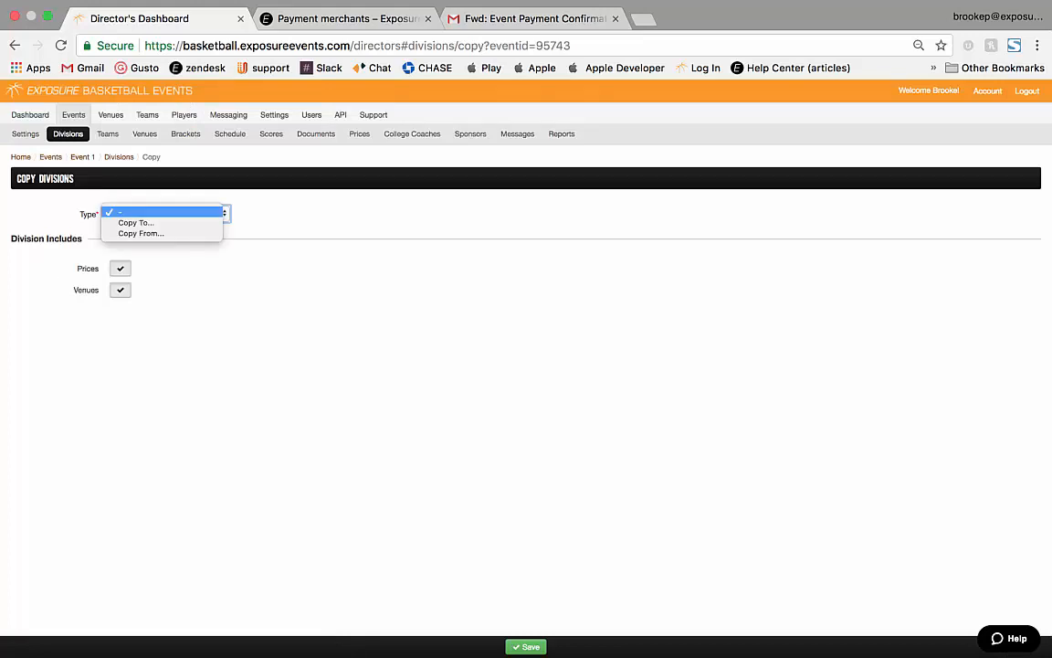
{"action": "left_click", "coordinate": [164, 221]}
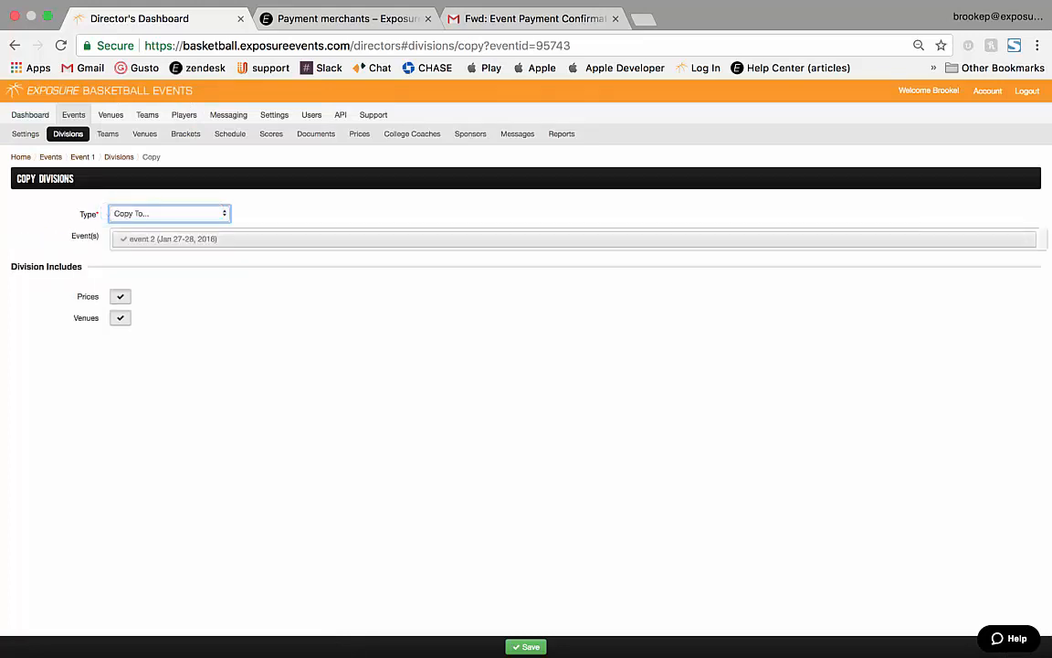
{"action": "left_click", "coordinate": [526, 646]}
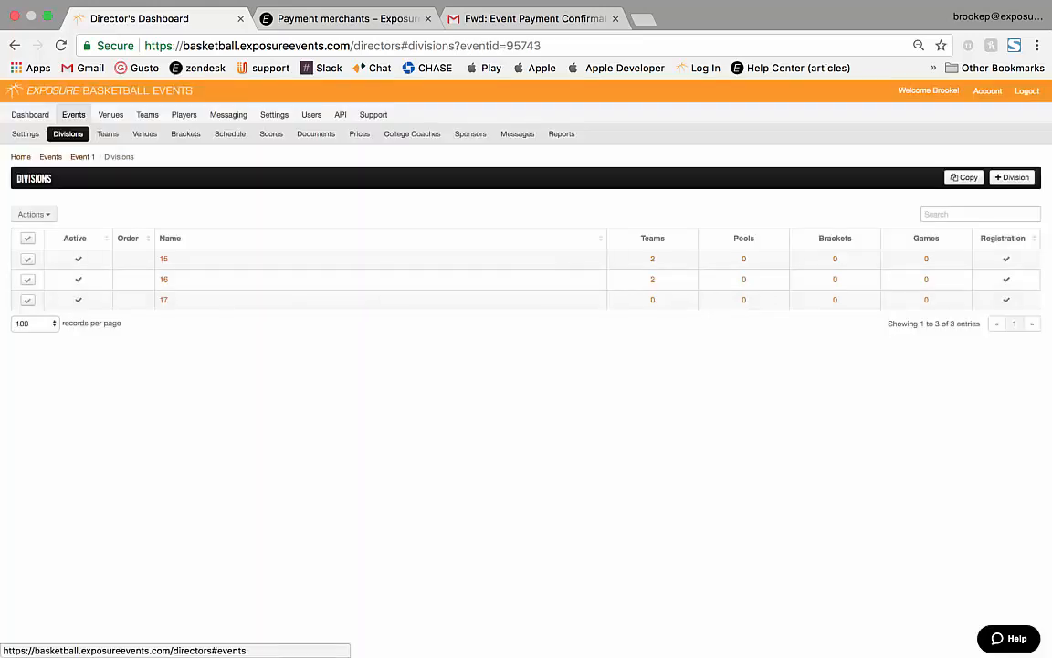
{"action": "left_click", "coordinate": [73, 114]}
{"action": "left_click", "coordinate": [130, 341]}
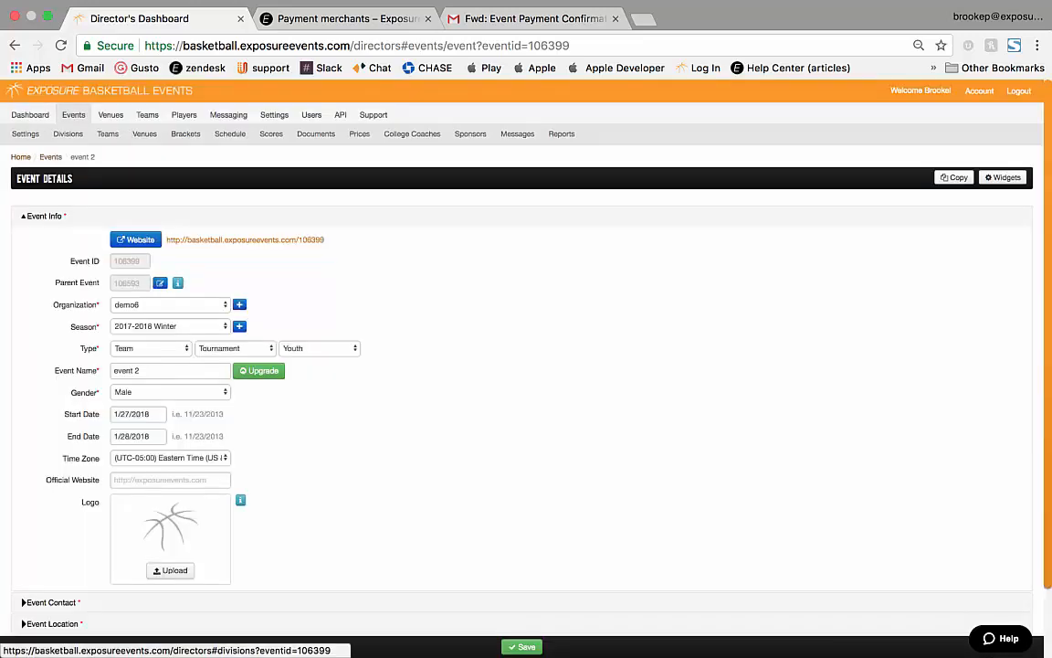
{"action": "left_click", "coordinate": [67, 134]}
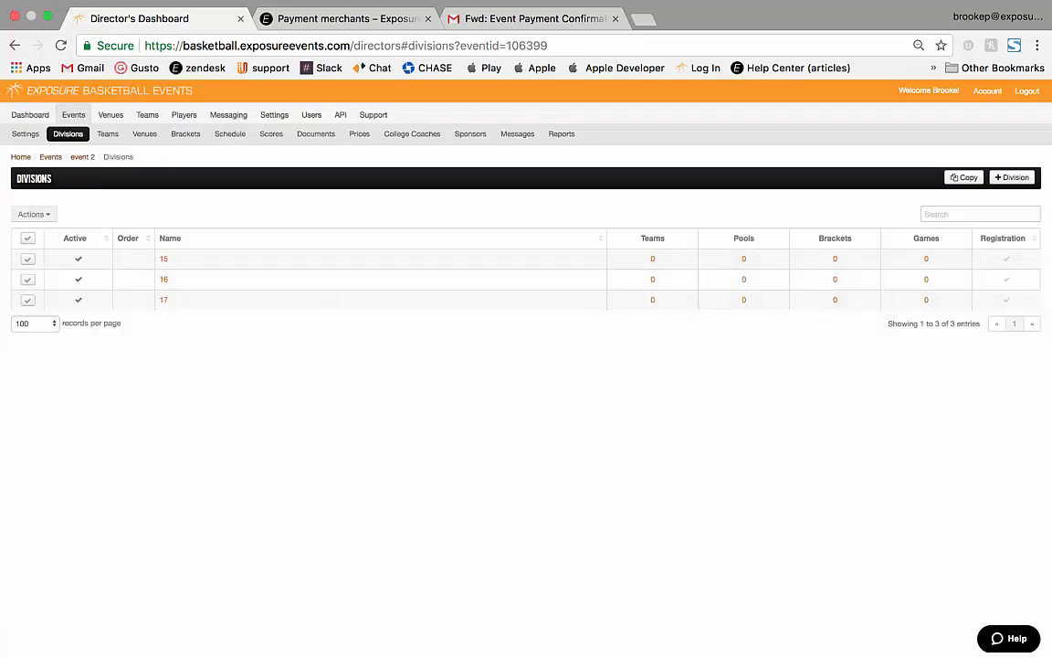
Change event 2's Entry Fee to divisions 16 and 17 at 1.00 instead of 400.00.
{"action": "left_click", "coordinate": [359, 133]}
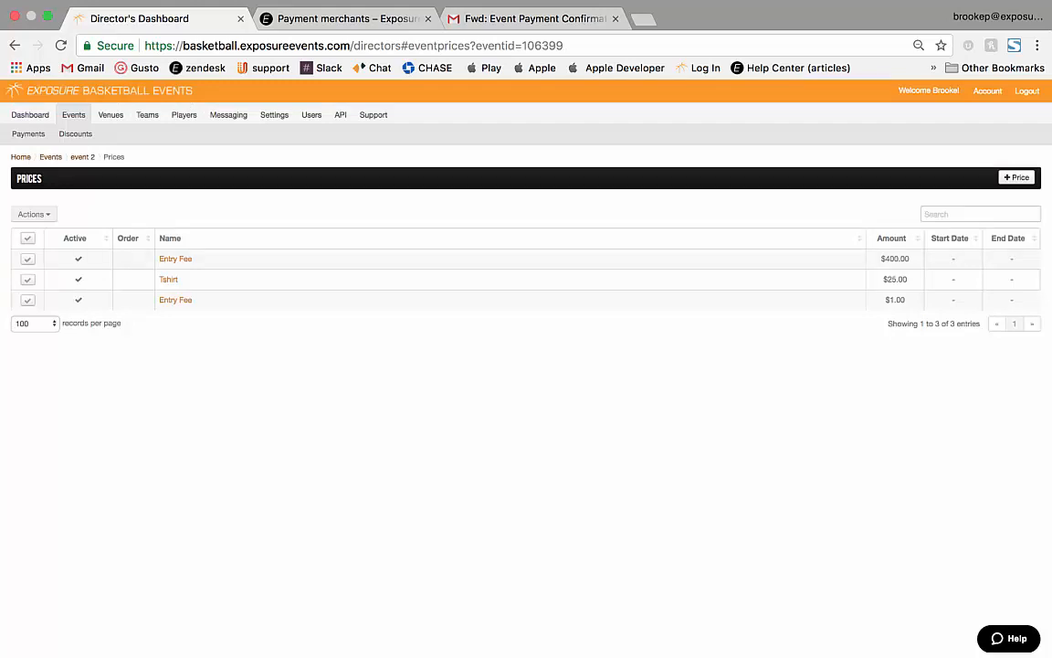
{"action": "left_click", "coordinate": [175, 259]}
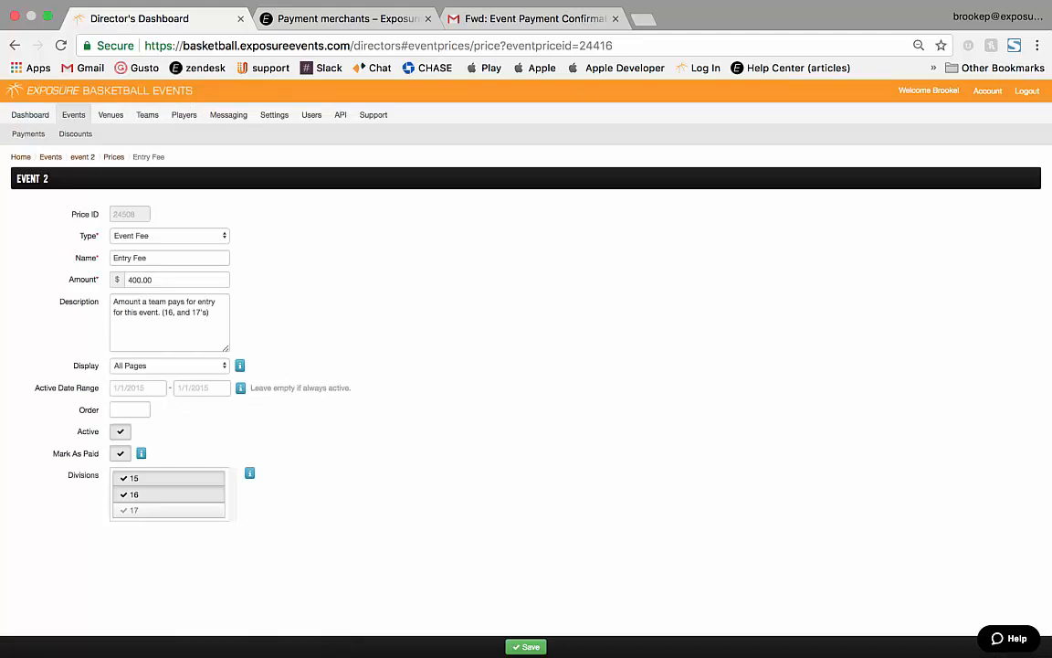
{"action": "left_click", "coordinate": [168, 478]}
{"action": "left_click", "coordinate": [168, 510]}
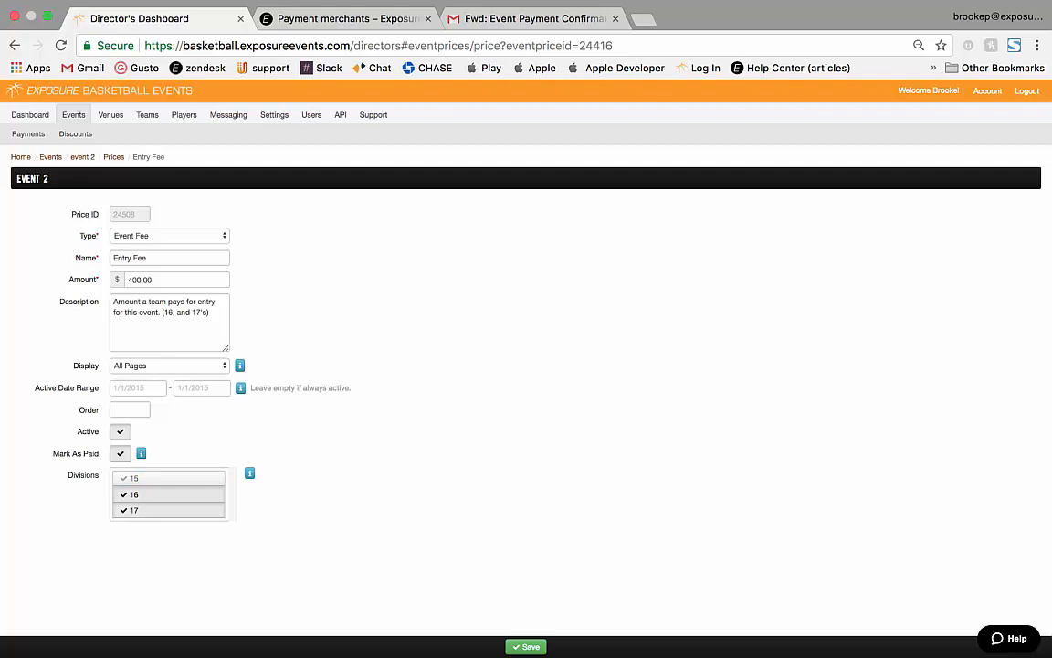
{"action": "double_click", "coordinate": [152, 280]}
{"action": "type", "text": "1.0"}
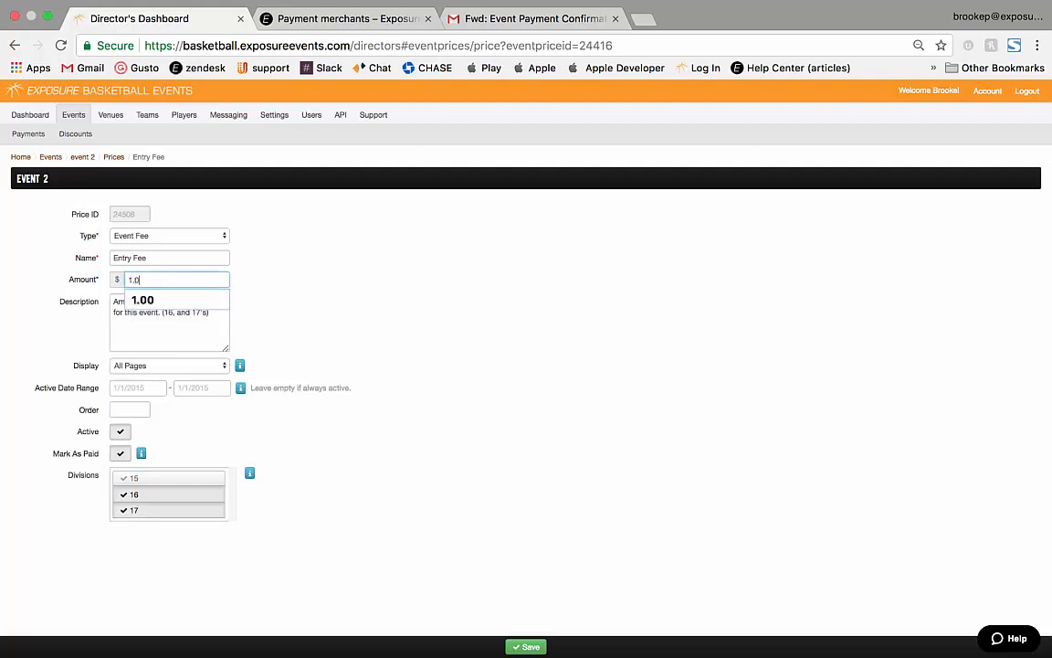
{"action": "key", "text": "Down"}
{"action": "key", "text": "Return"}
{"action": "key", "text": "Return"}
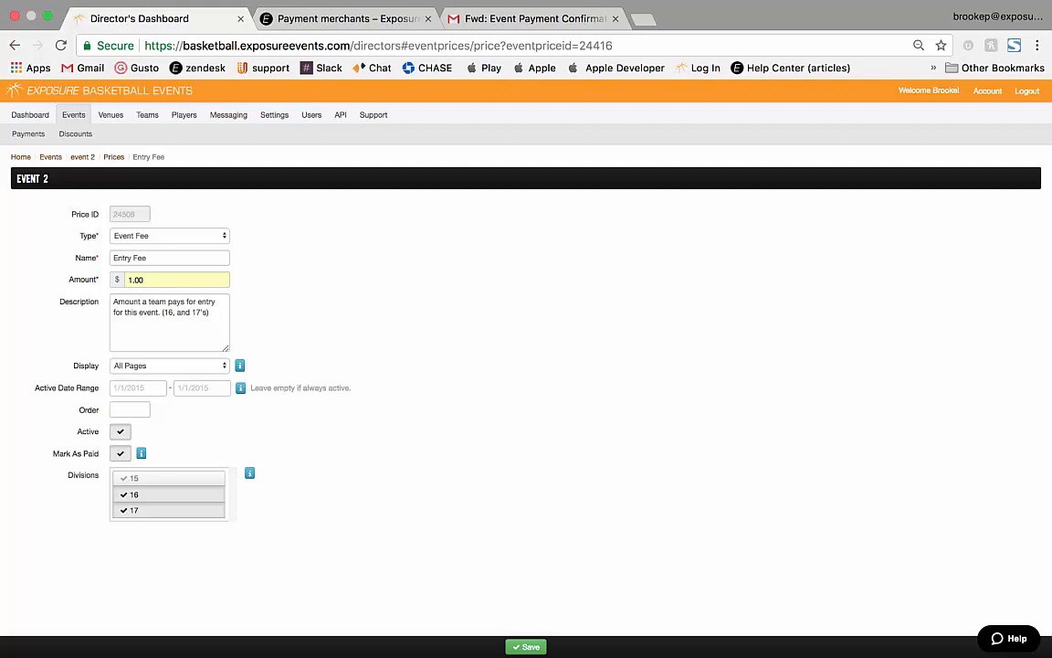
{"action": "left_click", "coordinate": [73, 114]}
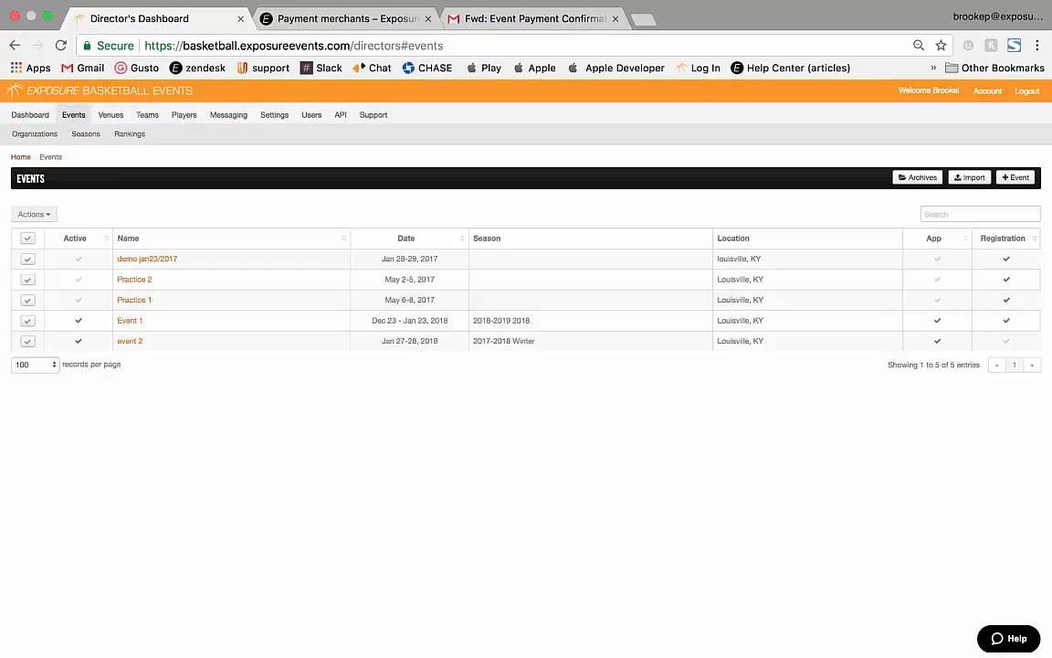
Copy Event 1 with start date 1/27/2018 and end date 1/28/2018.
{"action": "left_click", "coordinate": [130, 320]}
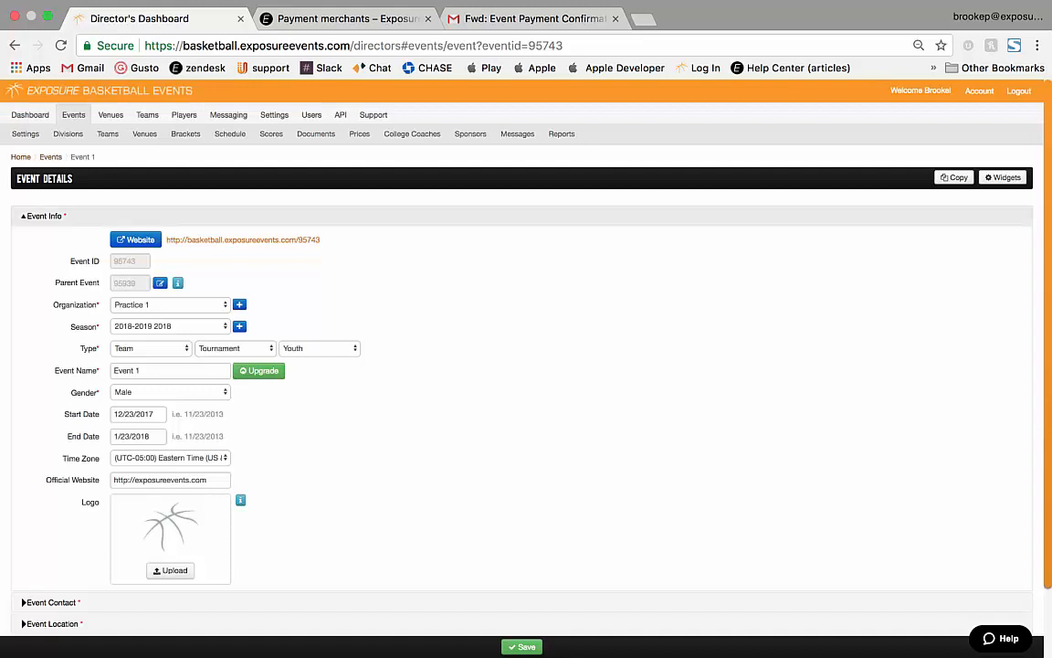
{"action": "left_click", "coordinate": [955, 177]}
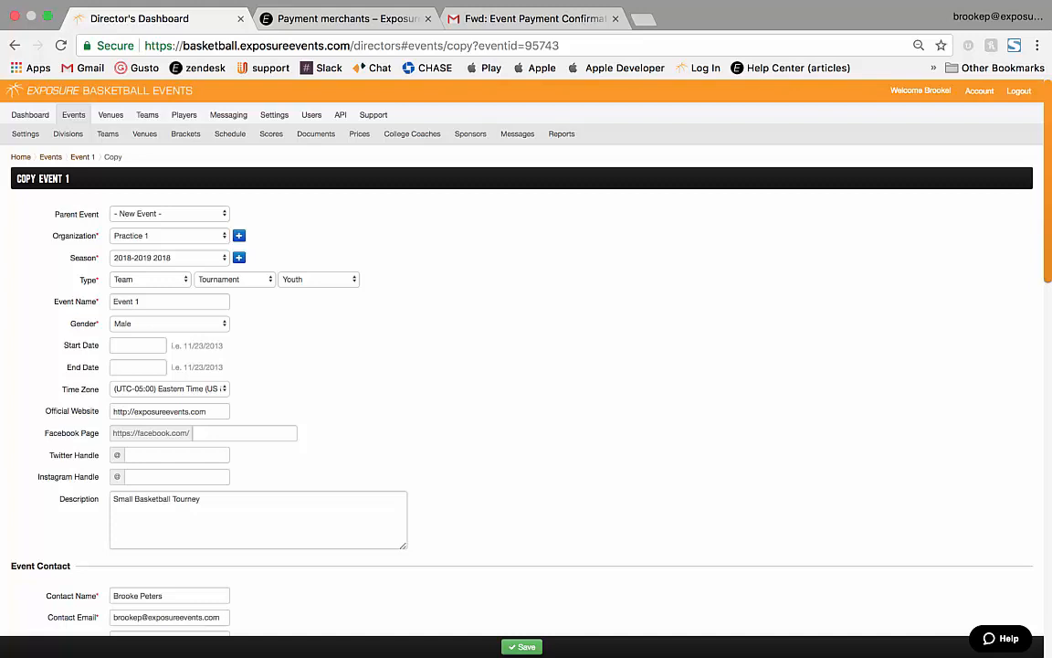
{"action": "left_click", "coordinate": [137, 345]}
{"action": "left_click", "coordinate": [228, 430]}
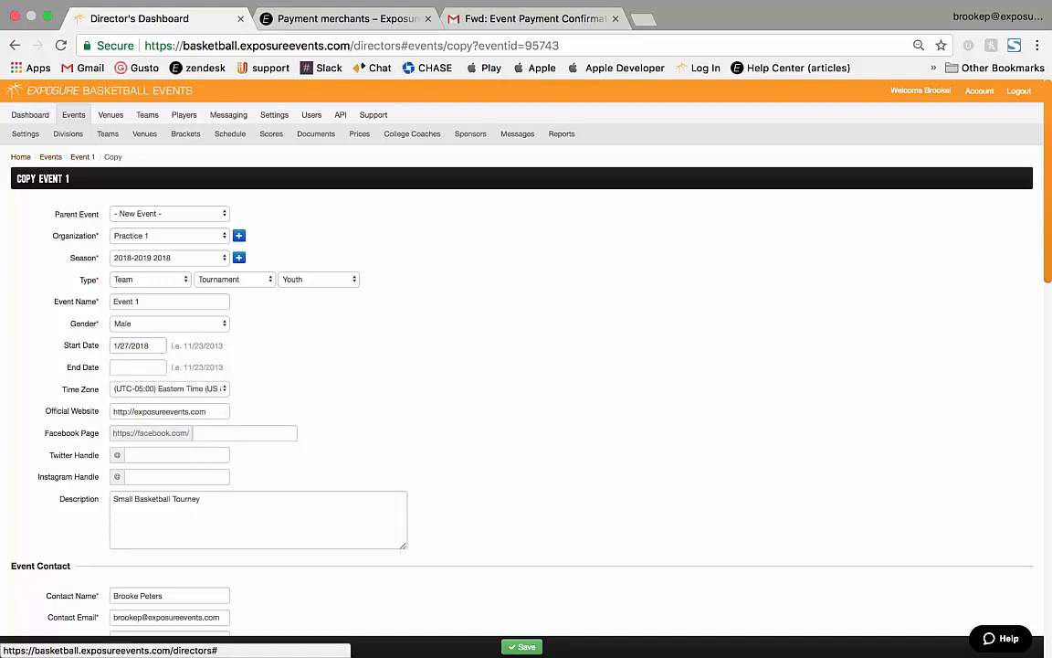
{"action": "left_click", "coordinate": [137, 367]}
{"action": "left_click", "coordinate": [120, 470]}
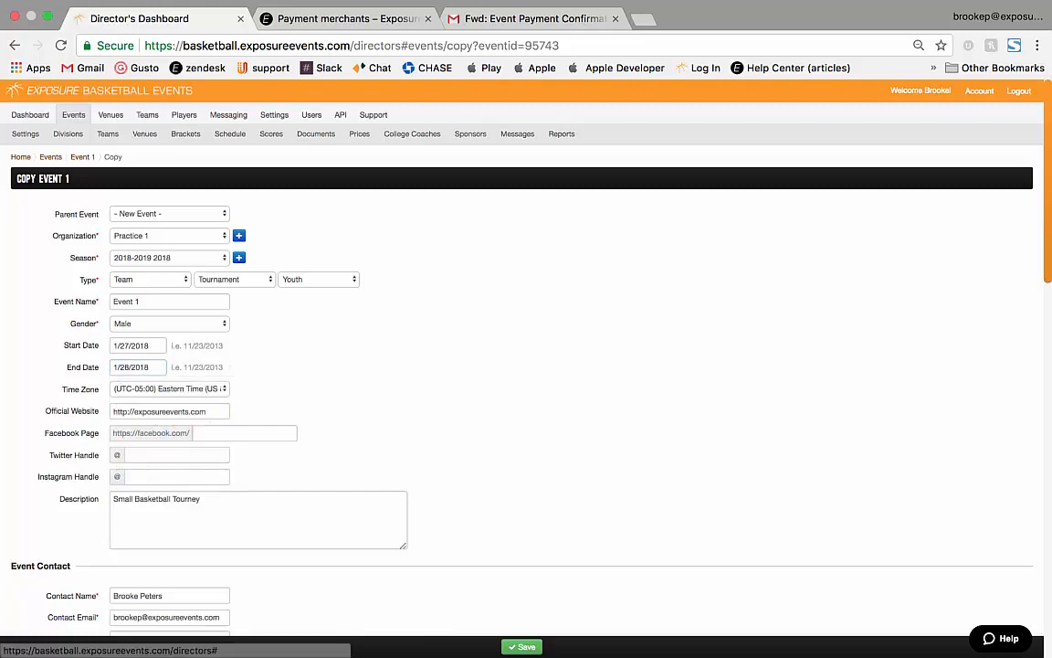
Rename the copied event to Event 3 and save it.
{"action": "left_click", "coordinate": [139, 301]}
{"action": "key", "text": "BackSpace"}
{"action": "type", "text": "3"}
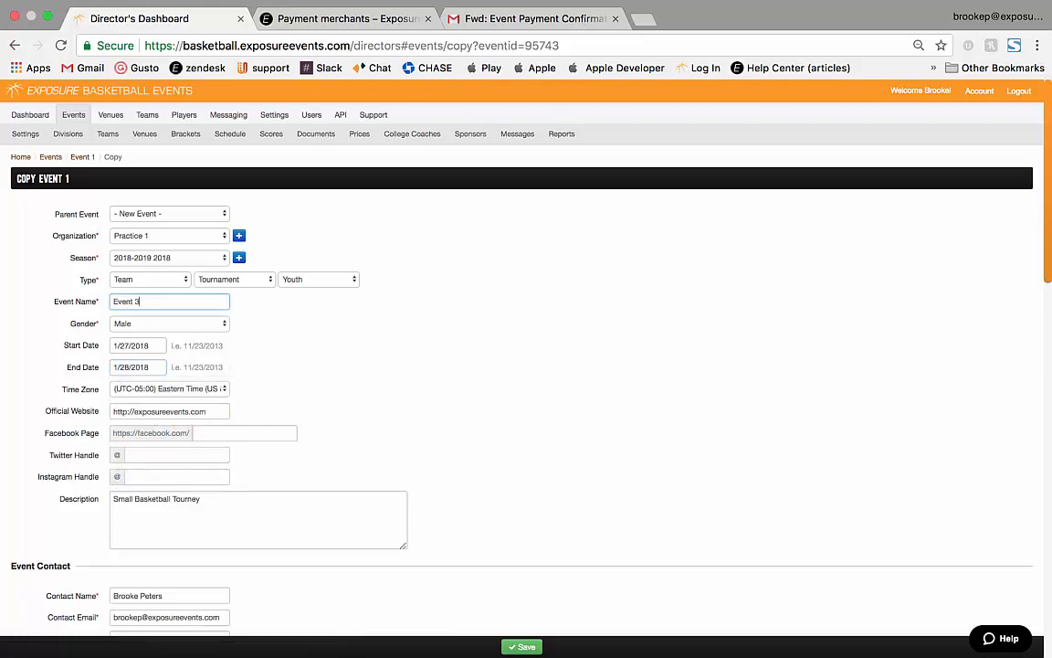
{"action": "scroll", "coordinate": [526, 365], "scroll_direction": "down", "scroll_amount": 3}
{"action": "scroll", "coordinate": [526, 365], "scroll_direction": "up", "scroll_amount": 3}
{"action": "scroll", "coordinate": [526, 365], "scroll_direction": "down", "scroll_amount": 7}
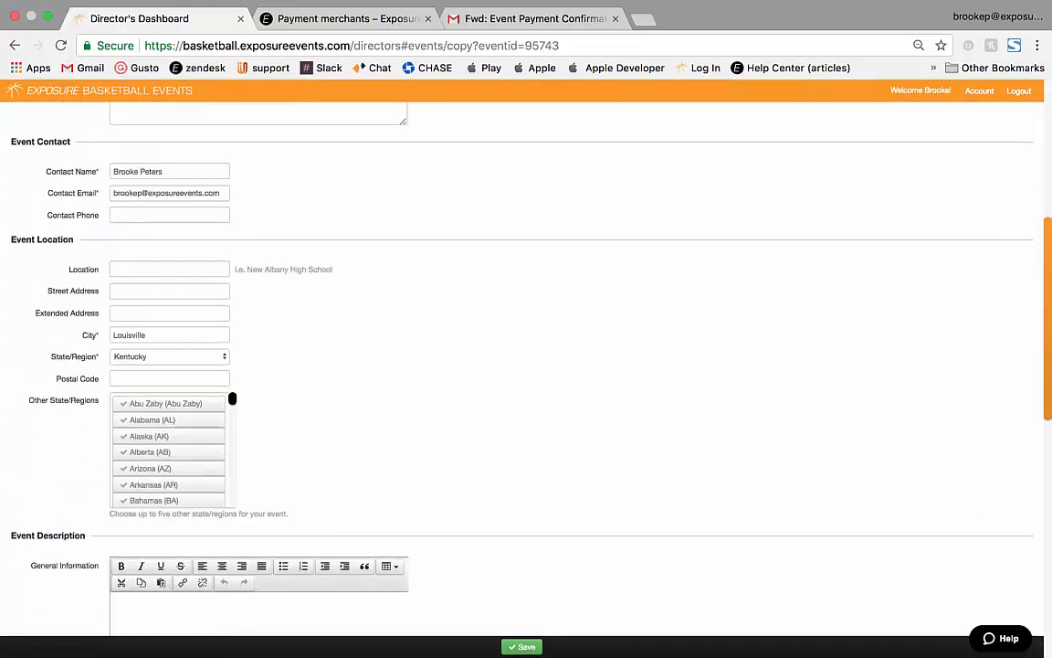
{"action": "scroll", "coordinate": [526, 366], "scroll_direction": "down", "scroll_amount": 1}
{"action": "scroll", "coordinate": [527, 365], "scroll_direction": "up", "scroll_amount": 8}
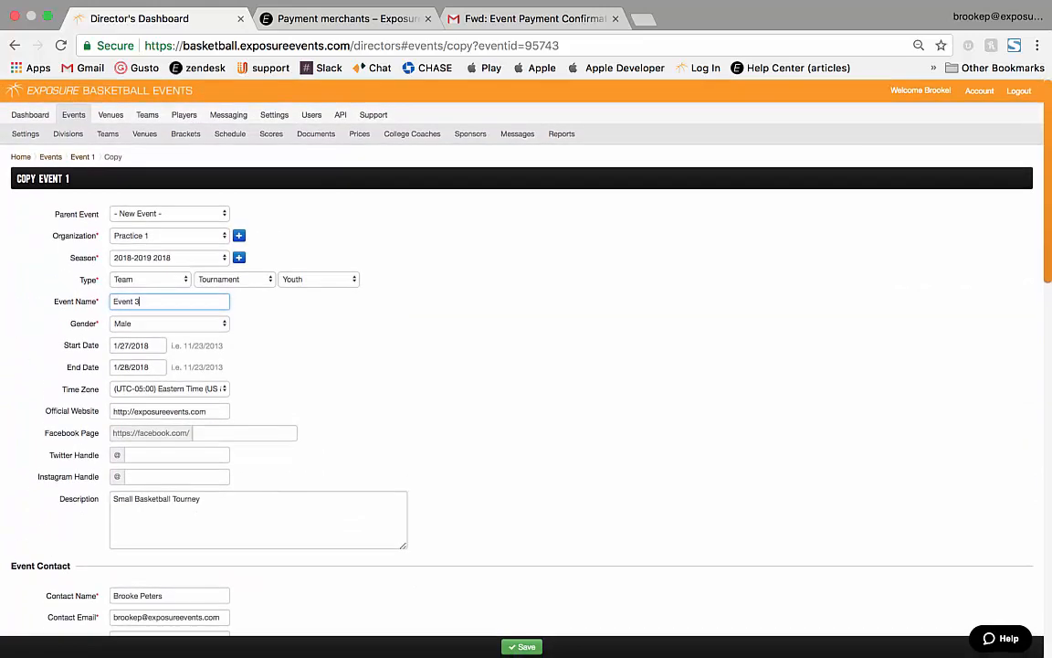
{"action": "left_click", "coordinate": [522, 647]}
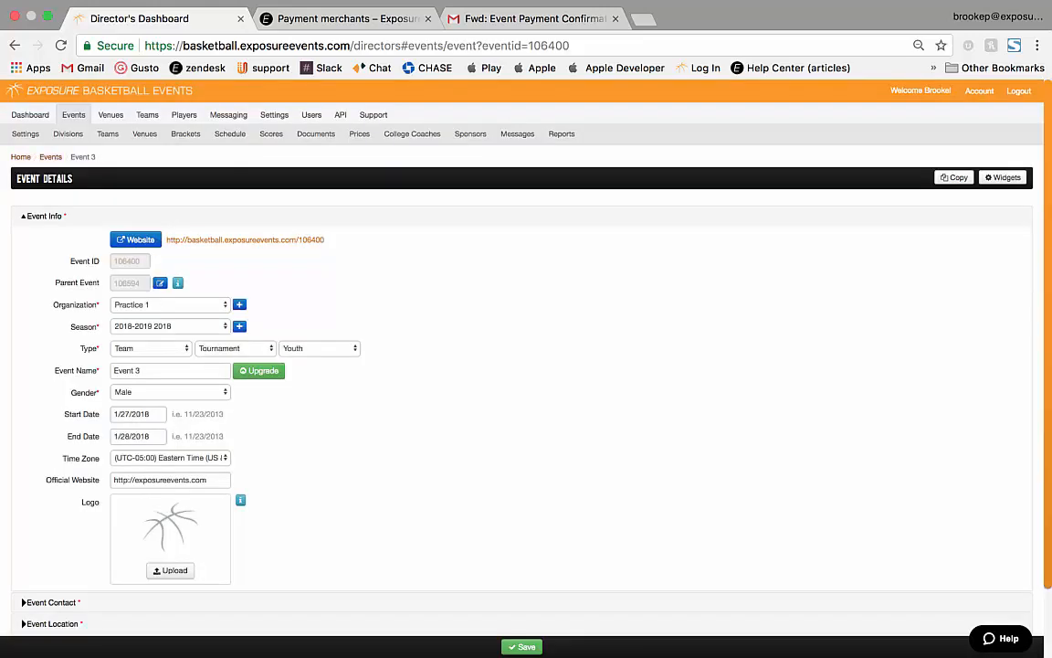
Review Event 3's divisions and copied prices, then open Global Settings.
{"action": "left_click", "coordinate": [67, 133]}
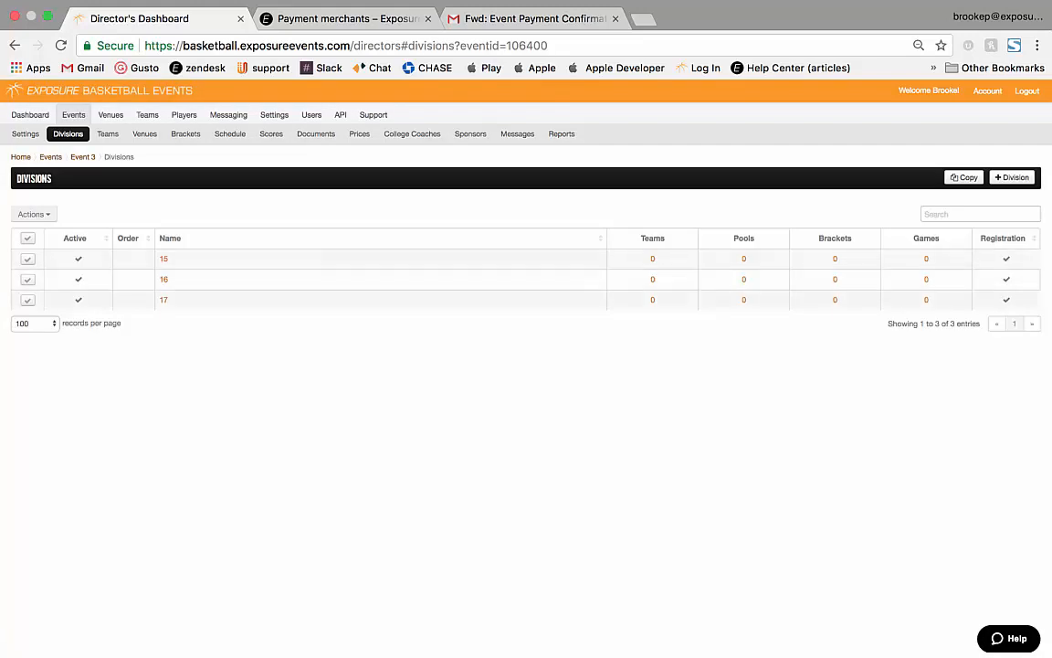
{"action": "left_click", "coordinate": [359, 133]}
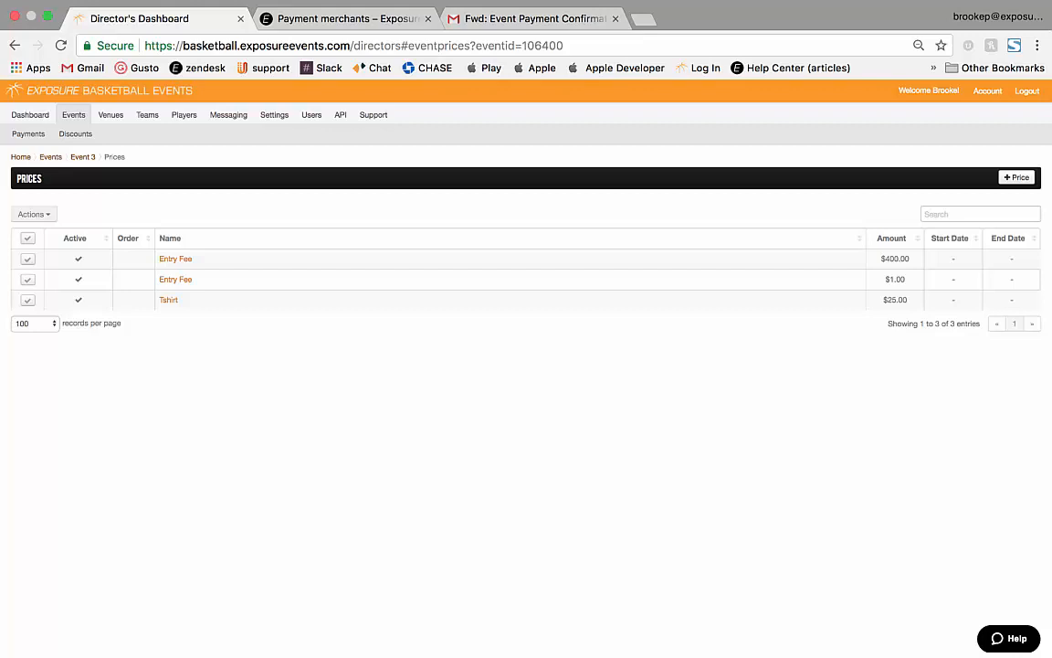
{"action": "left_click", "coordinate": [274, 115]}
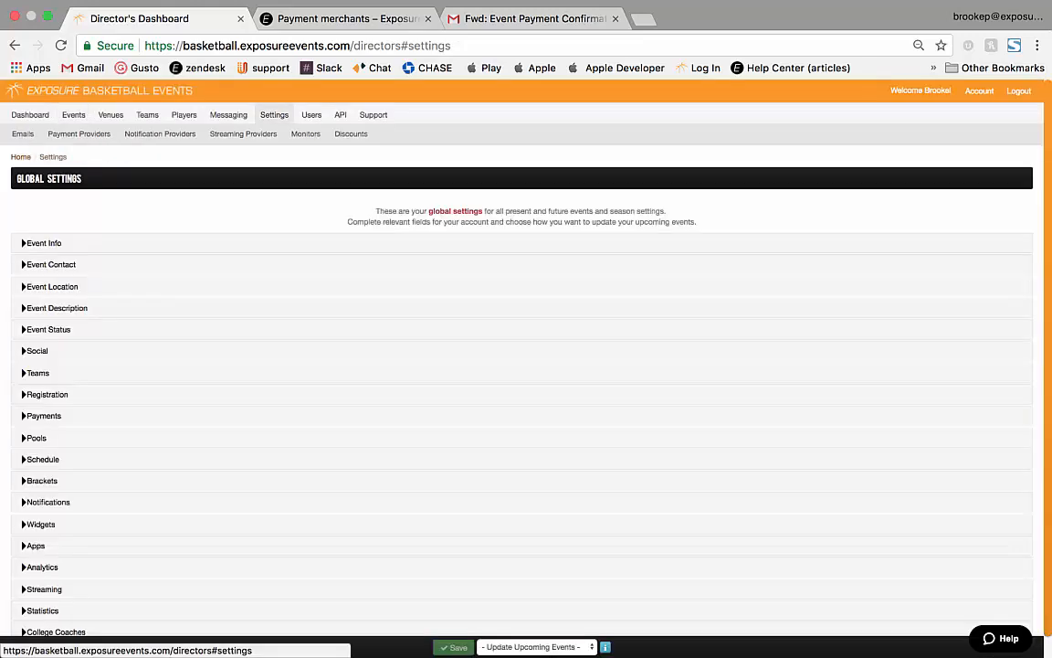
Look over the Registration and Payments global settings, then go back to Events.
{"action": "left_click", "coordinate": [47, 394]}
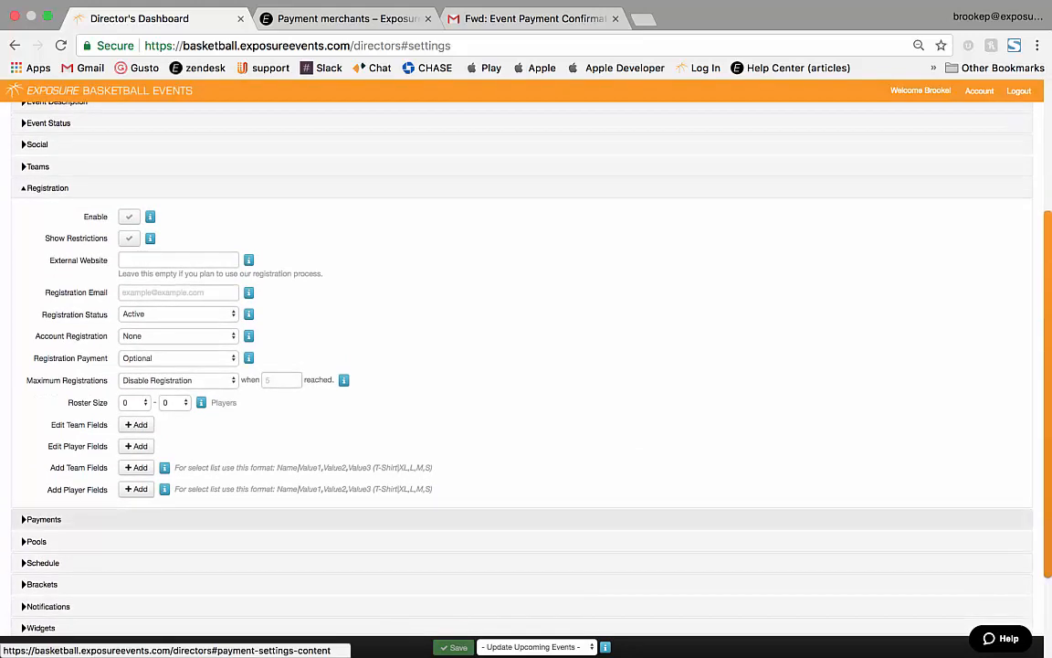
{"action": "left_click", "coordinate": [43, 551]}
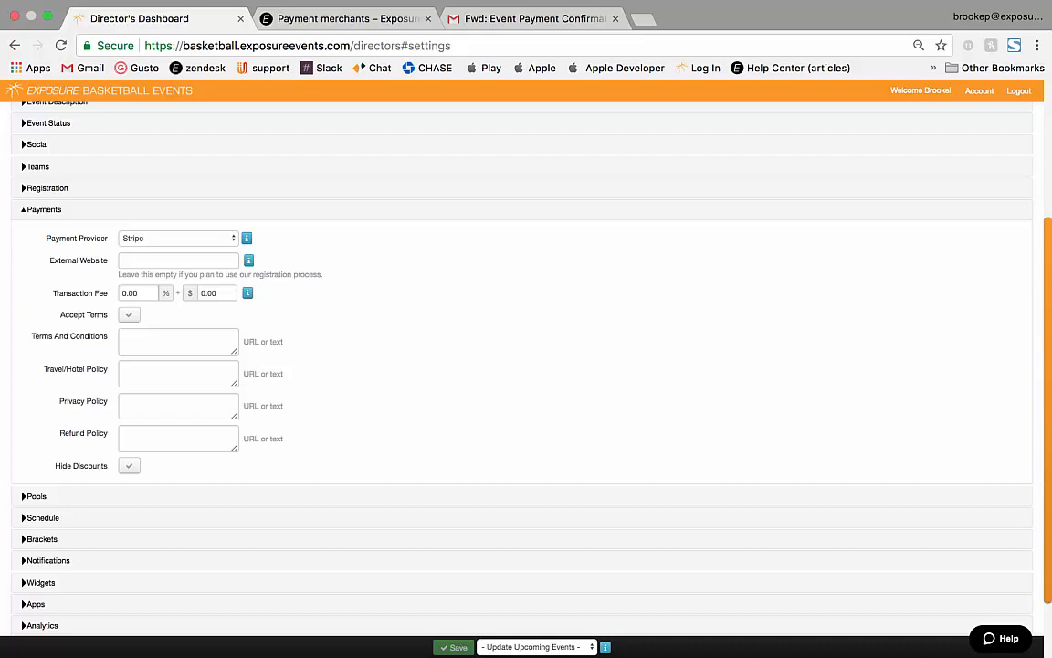
{"action": "scroll", "coordinate": [526, 366], "scroll_direction": "up", "scroll_amount": 4}
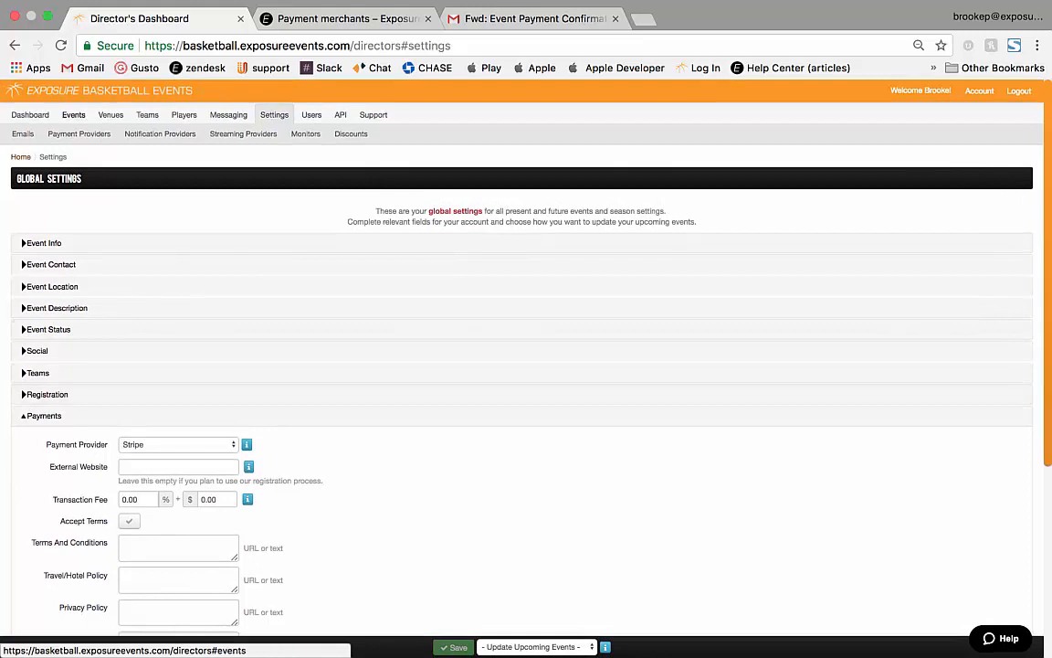
{"action": "left_click", "coordinate": [73, 114]}
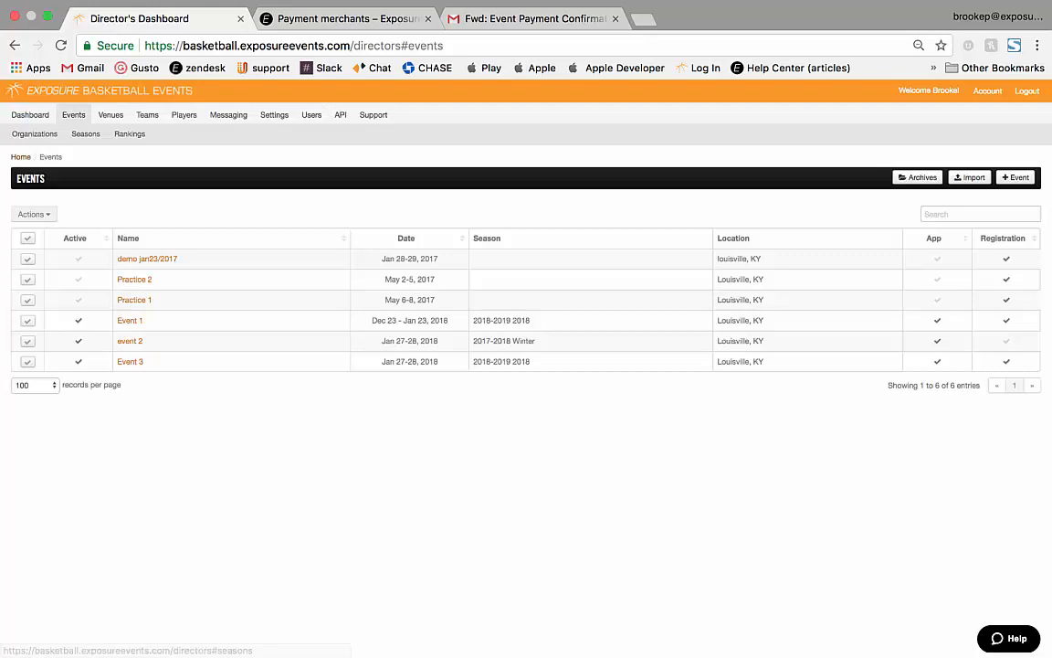
Open event 2's settings and expand its Payments and Registration sections for review.
{"action": "left_click", "coordinate": [130, 341]}
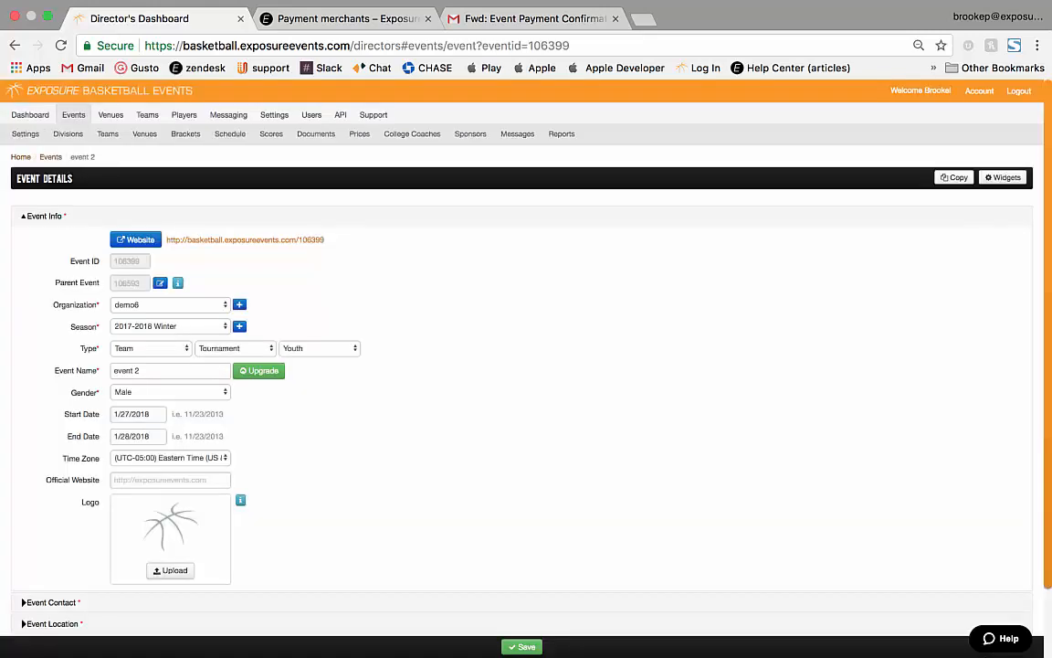
{"action": "left_click", "coordinate": [25, 133]}
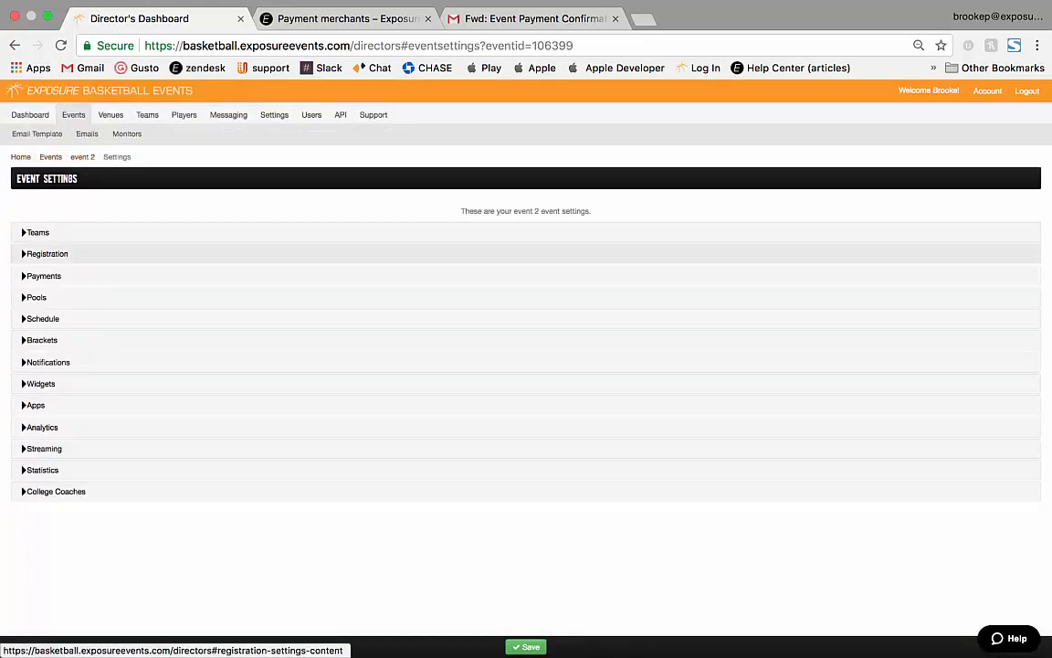
{"action": "left_click", "coordinate": [44, 275]}
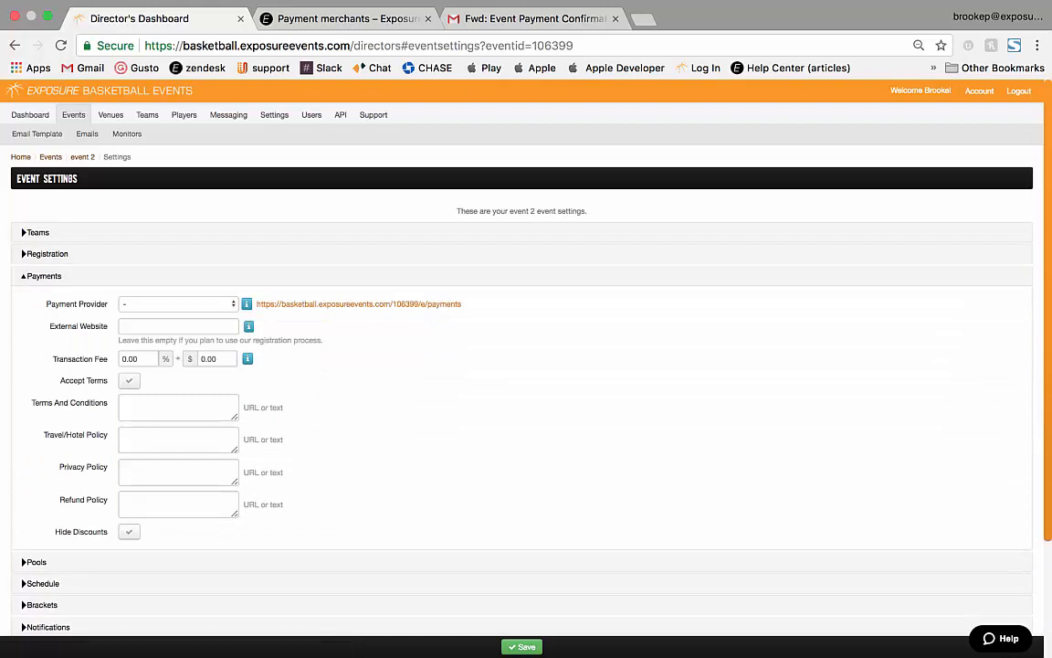
{"action": "left_click", "coordinate": [47, 254]}
{"action": "scroll", "coordinate": [522, 365], "scroll_direction": "down", "scroll_amount": 2}
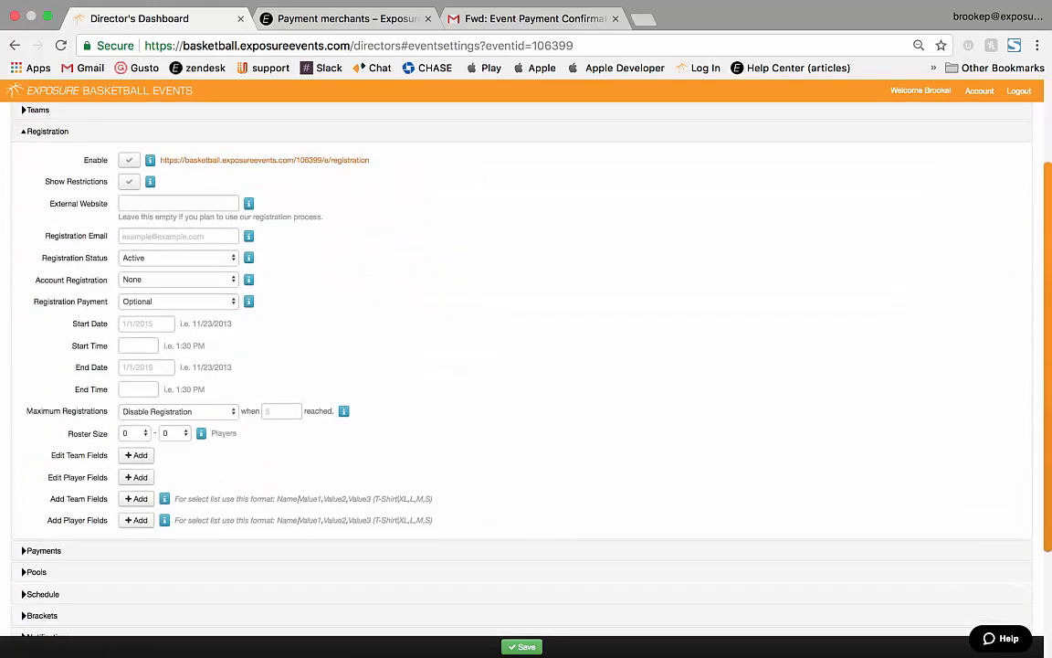
{"action": "scroll", "coordinate": [522, 365], "scroll_direction": "up", "scroll_amount": 2}
Dismiss the browser page menu and go to the account's Global Settings page.
{"action": "right_click", "coordinate": [546, 441]}
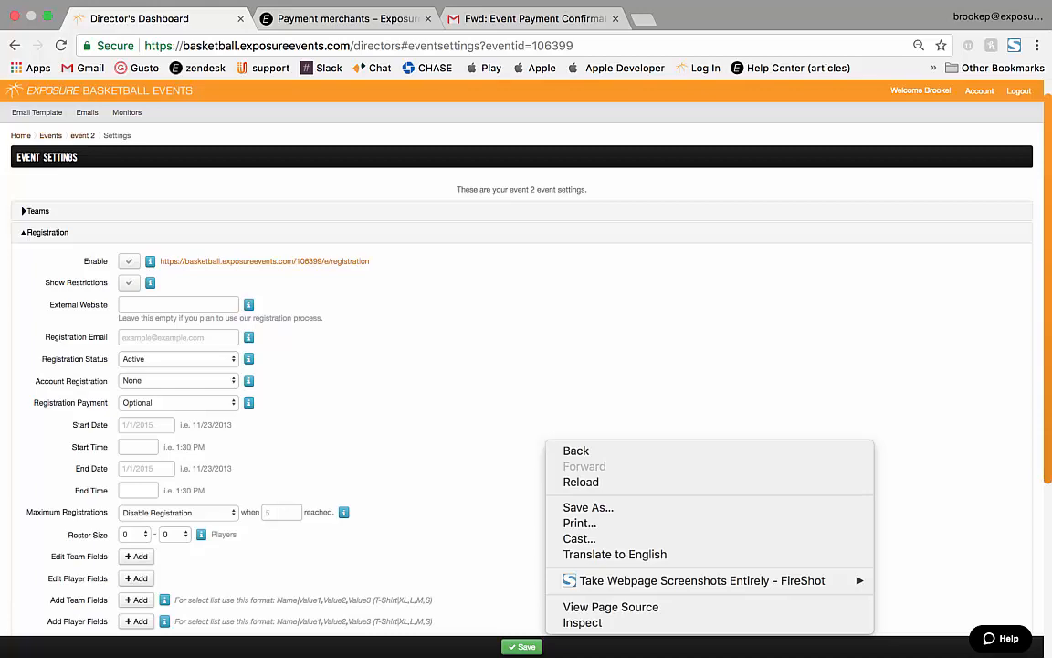
{"action": "key", "text": "Escape"}
{"action": "scroll", "coordinate": [522, 365], "scroll_direction": "up", "scroll_amount": 1}
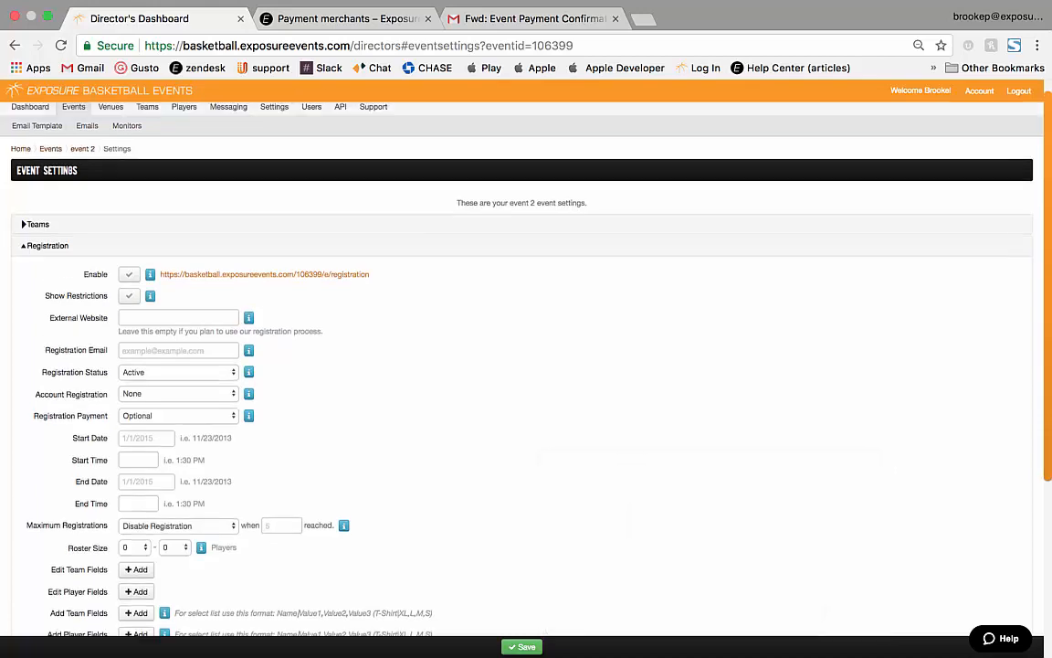
{"action": "left_click", "coordinate": [274, 114]}
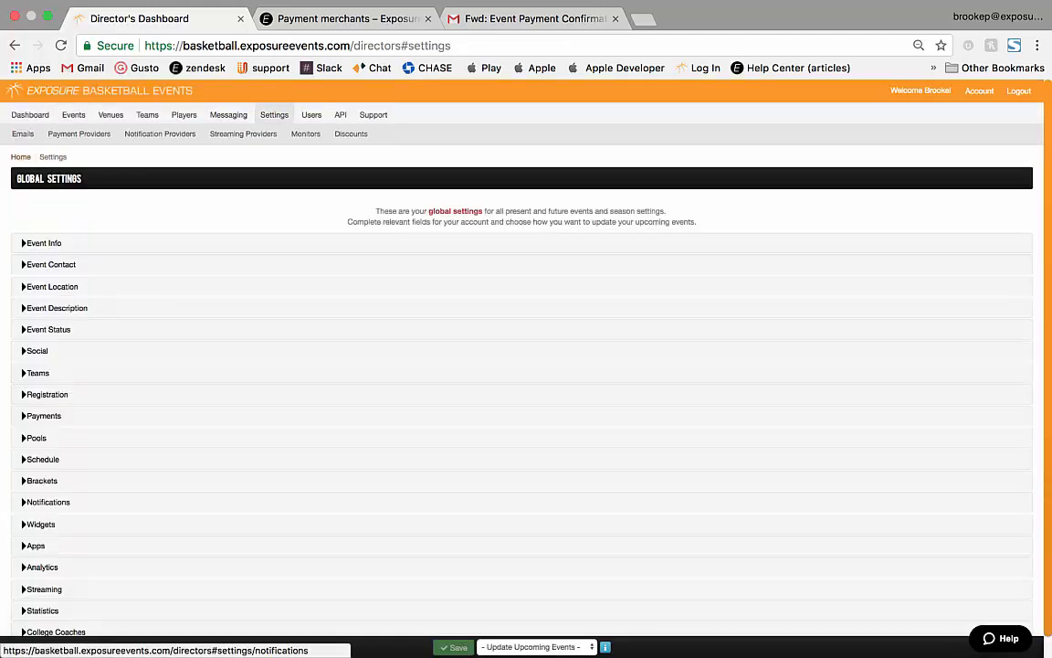
Start a new Stripe payment provider, then abandon the blank form for the Events list.
{"action": "left_click", "coordinate": [78, 135]}
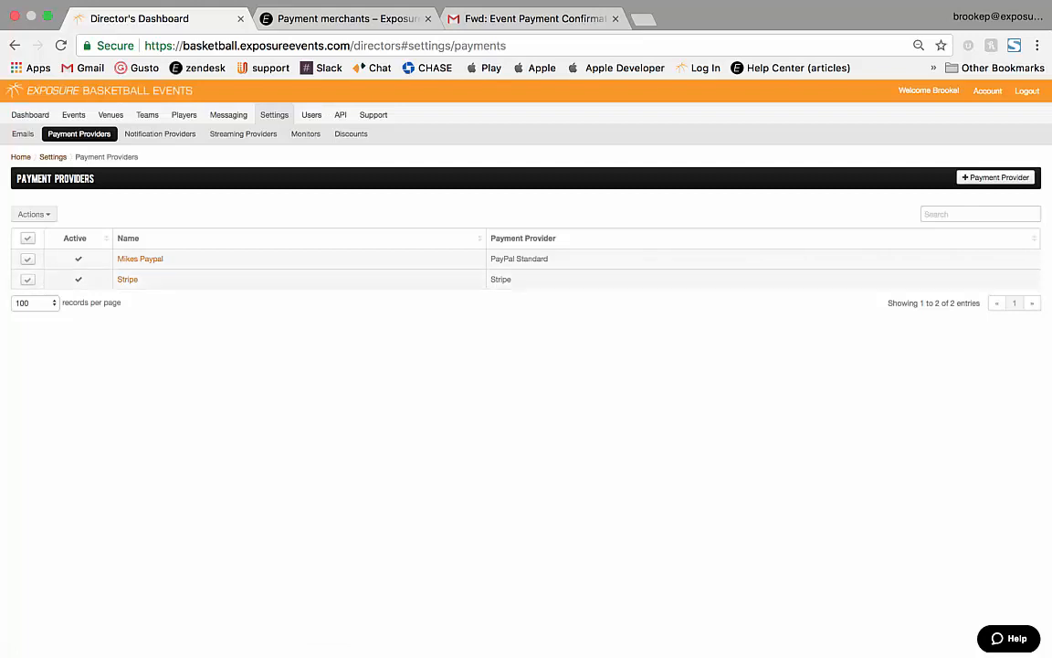
{"action": "left_click", "coordinate": [996, 178]}
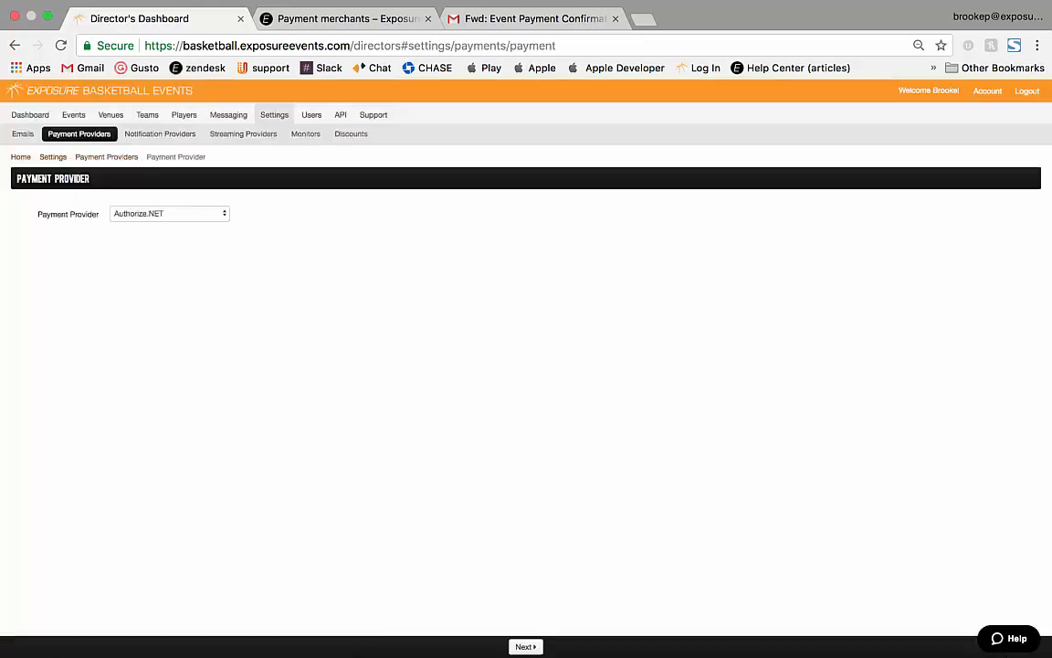
{"action": "left_click", "coordinate": [169, 213]}
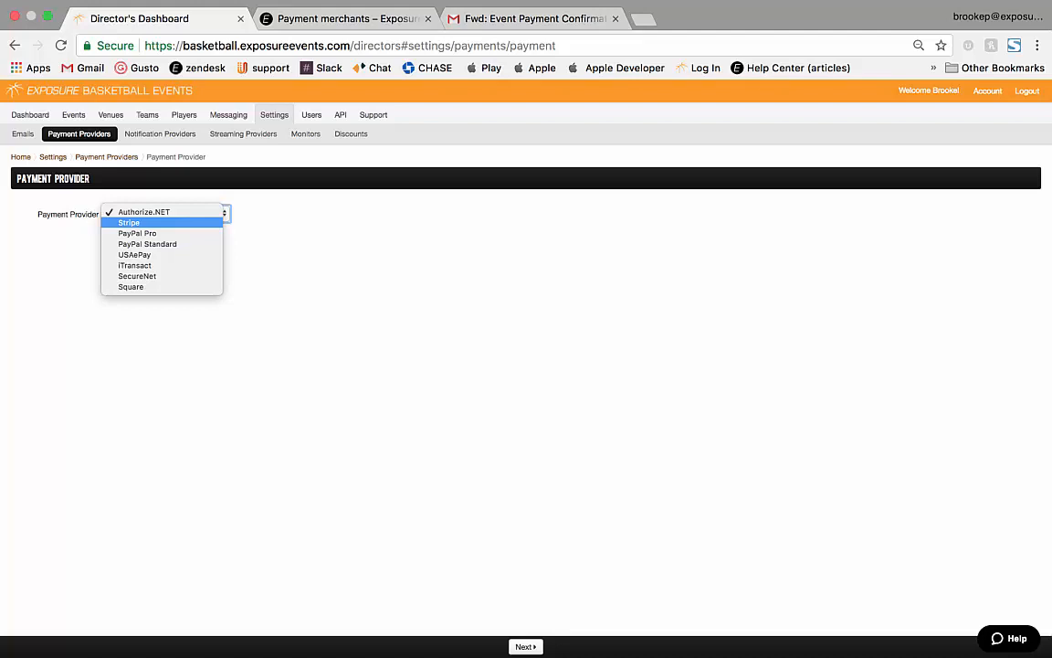
{"action": "left_click", "coordinate": [130, 223]}
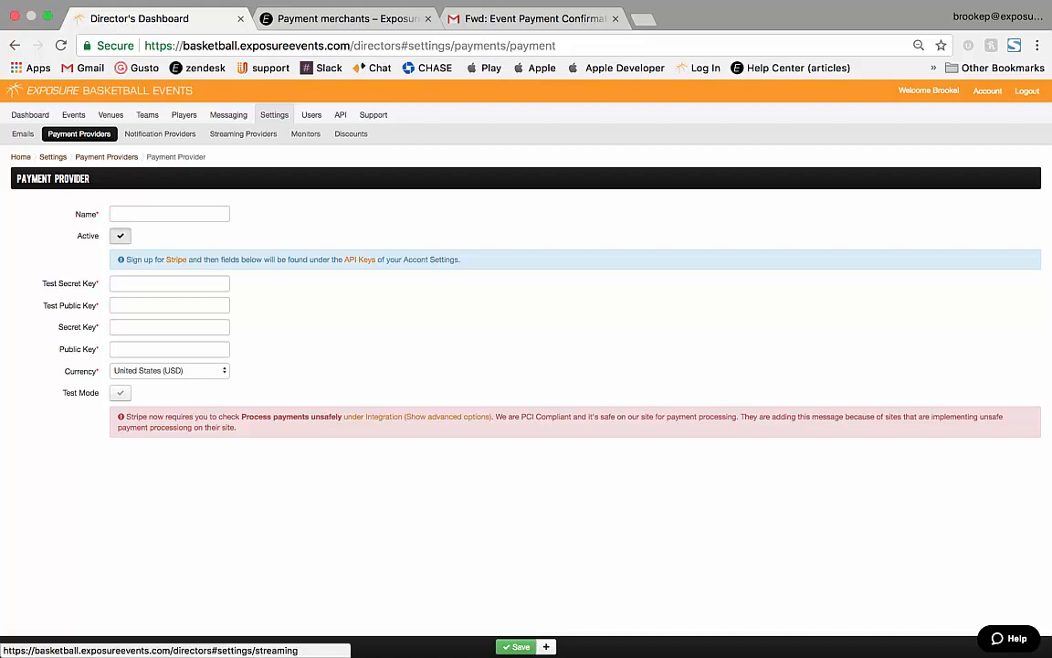
{"action": "left_click", "coordinate": [73, 115]}
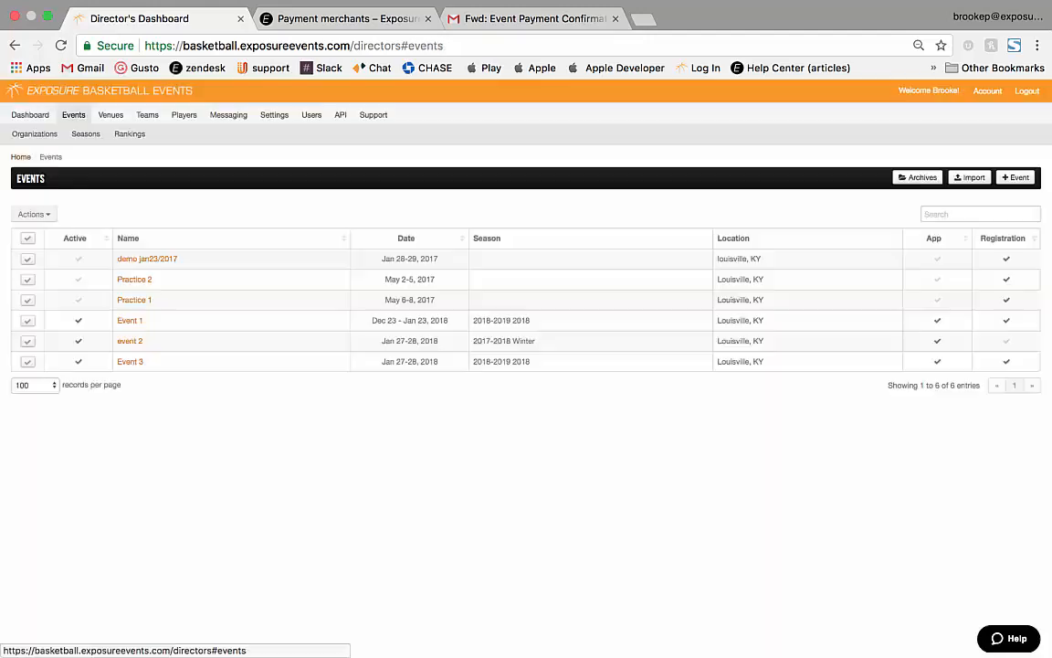
Choose Stripe as event 2's payment provider and check its rate in the payment merchants article.
{"action": "left_click", "coordinate": [130, 341]}
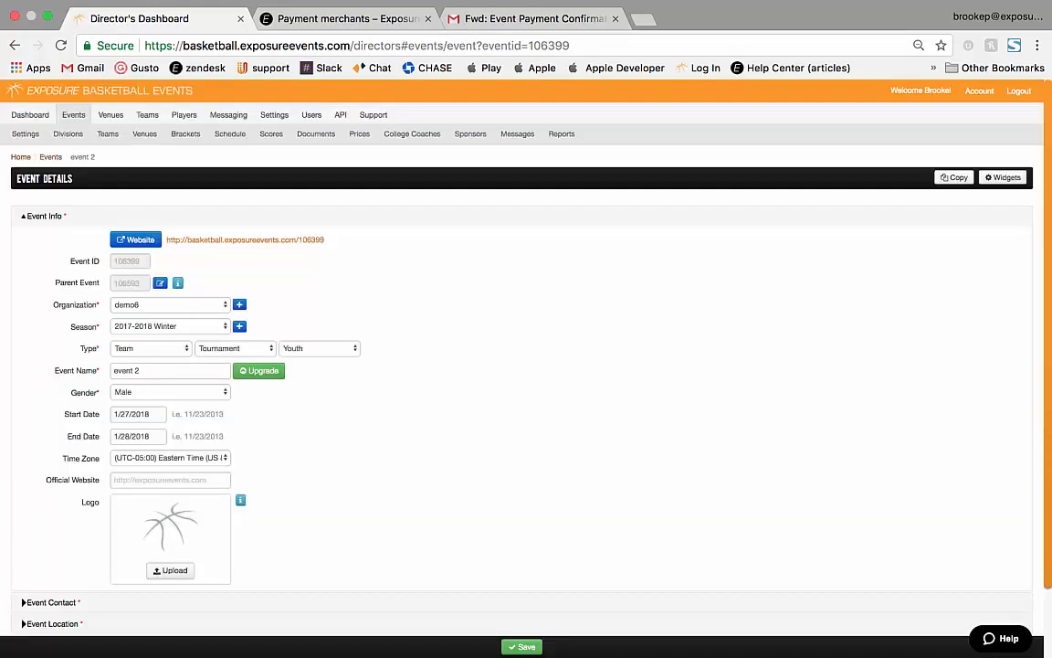
{"action": "left_click", "coordinate": [25, 133]}
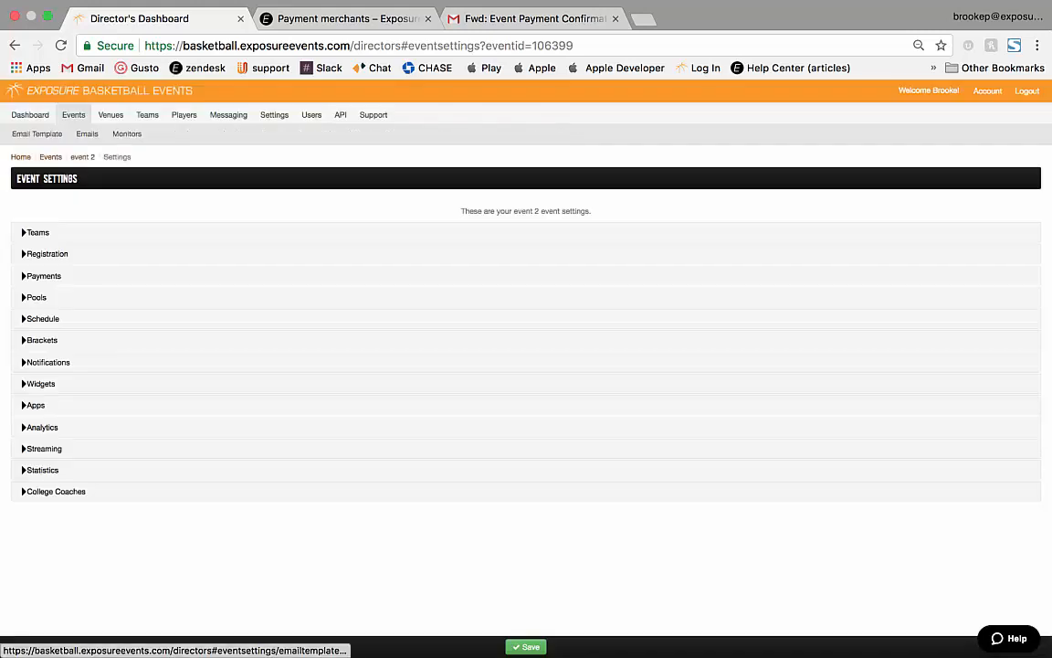
{"action": "left_click", "coordinate": [43, 276]}
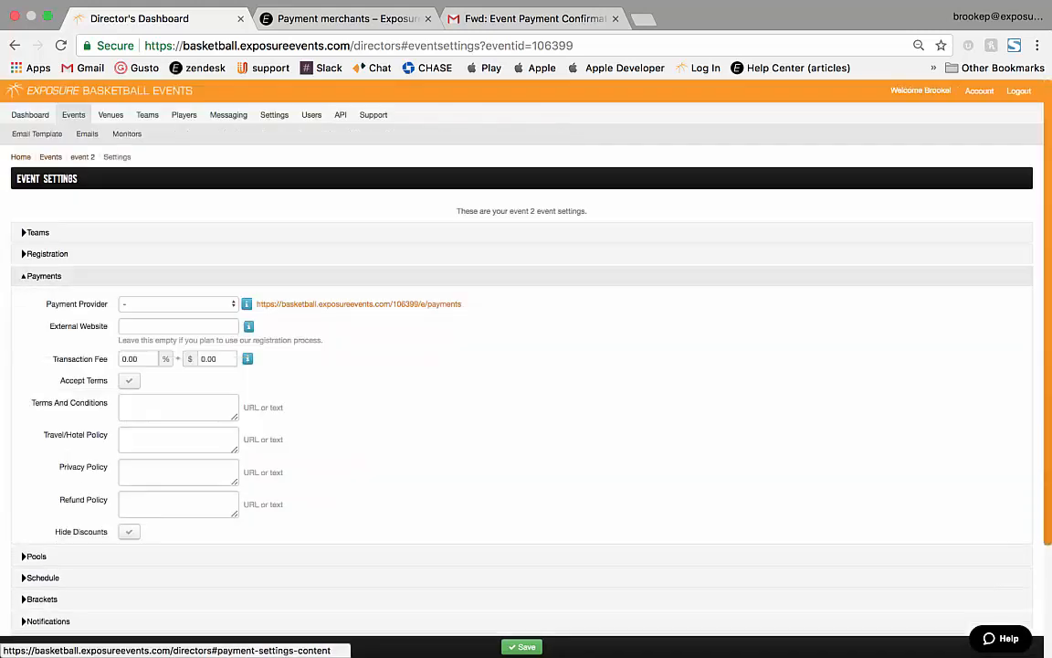
{"action": "left_click", "coordinate": [174, 303]}
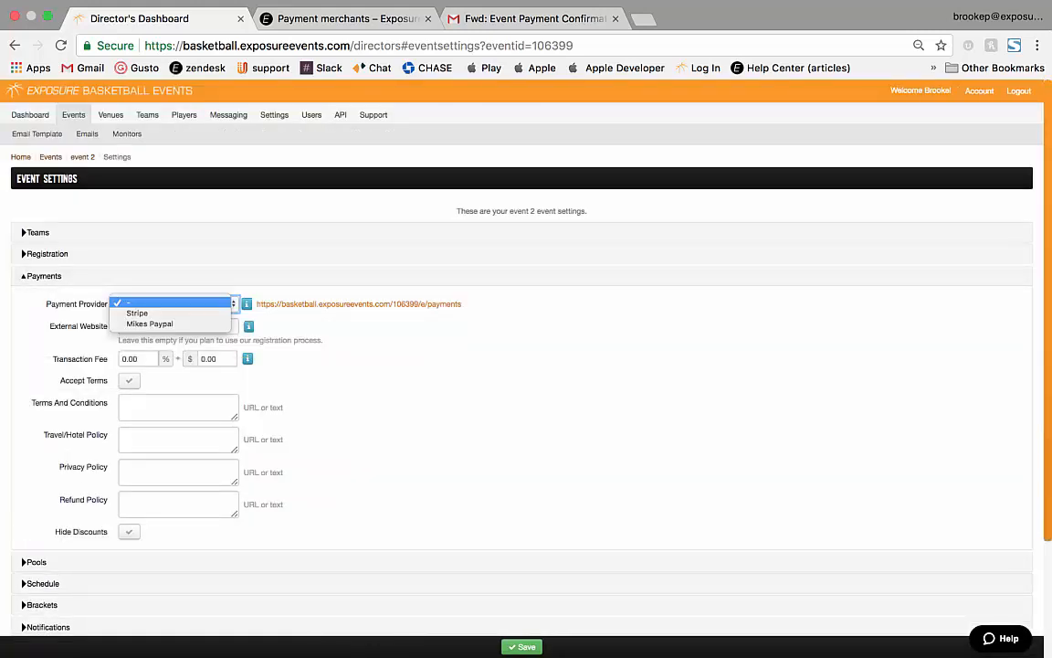
{"action": "left_click", "coordinate": [137, 313]}
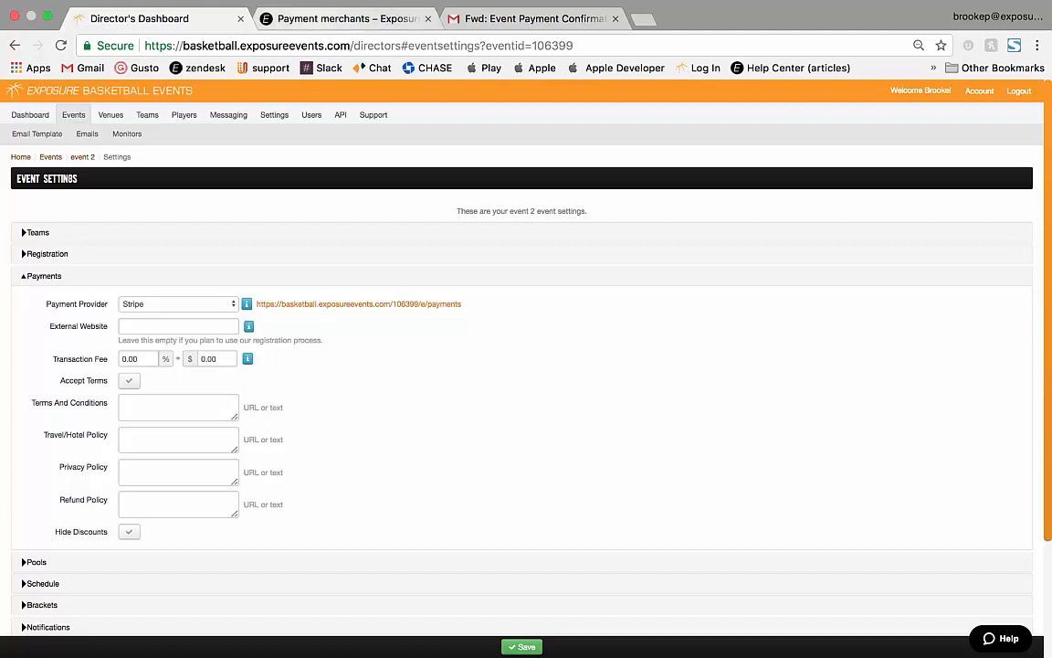
{"action": "left_click", "coordinate": [347, 19]}
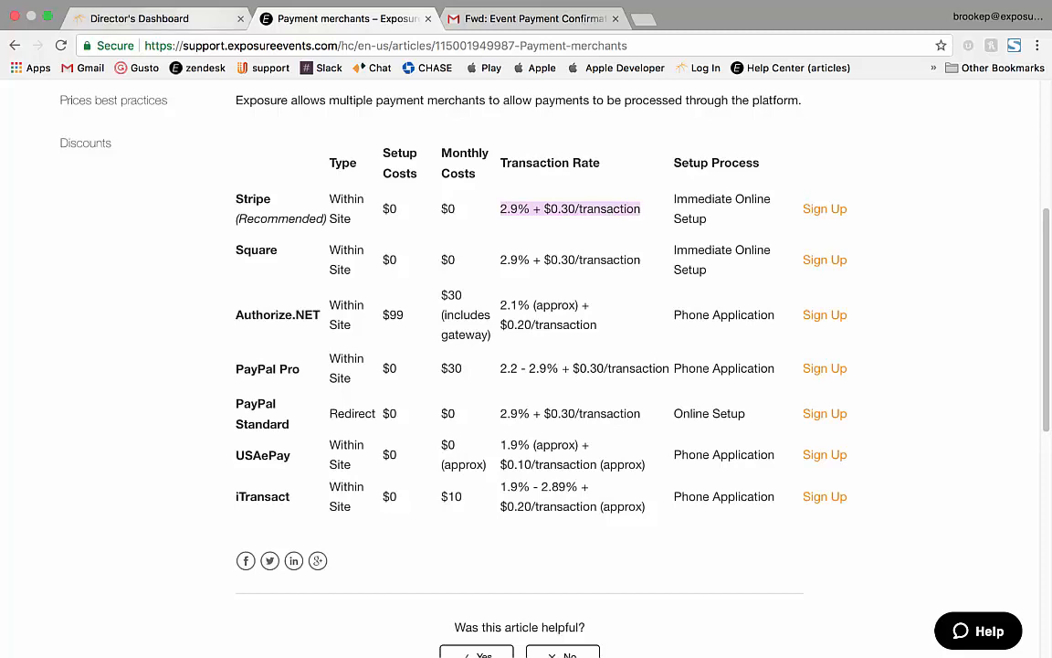
Set event 2's transaction fee to 2.9% plus $0.3.
{"action": "left_click", "coordinate": [138, 19]}
{"action": "left_click", "coordinate": [140, 359]}
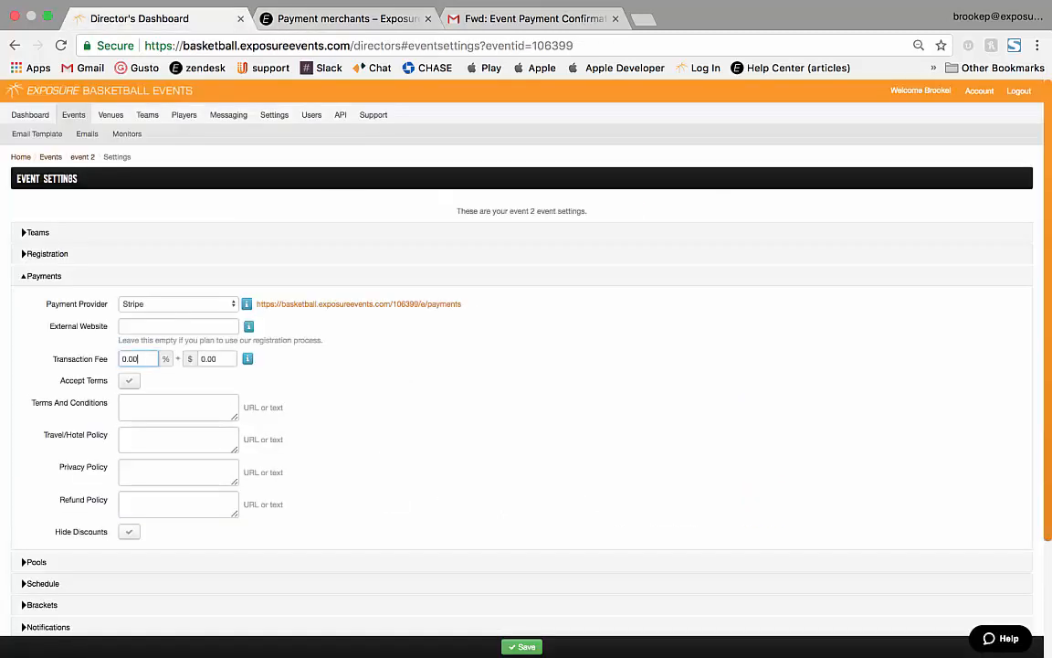
{"action": "key", "text": "BackSpace"}
{"action": "key", "text": "BackSpace"}
{"action": "key", "text": "BackSpace"}
{"action": "key", "text": "BackSpace"}
{"action": "type", "text": "2."}
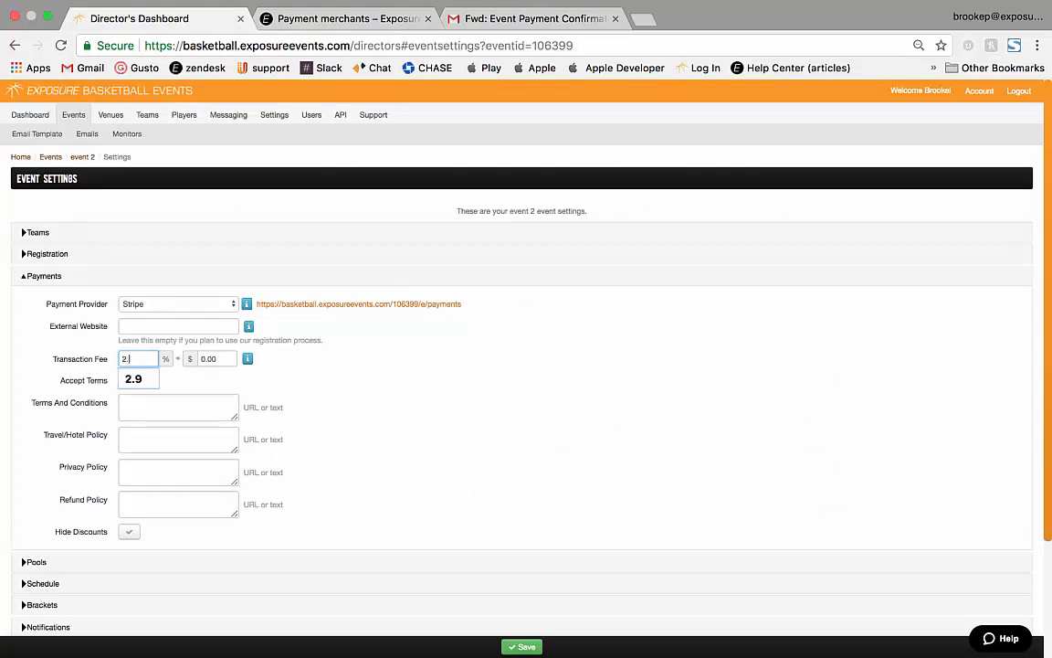
{"action": "type", "text": "9"}
{"action": "key", "text": "Tab"}
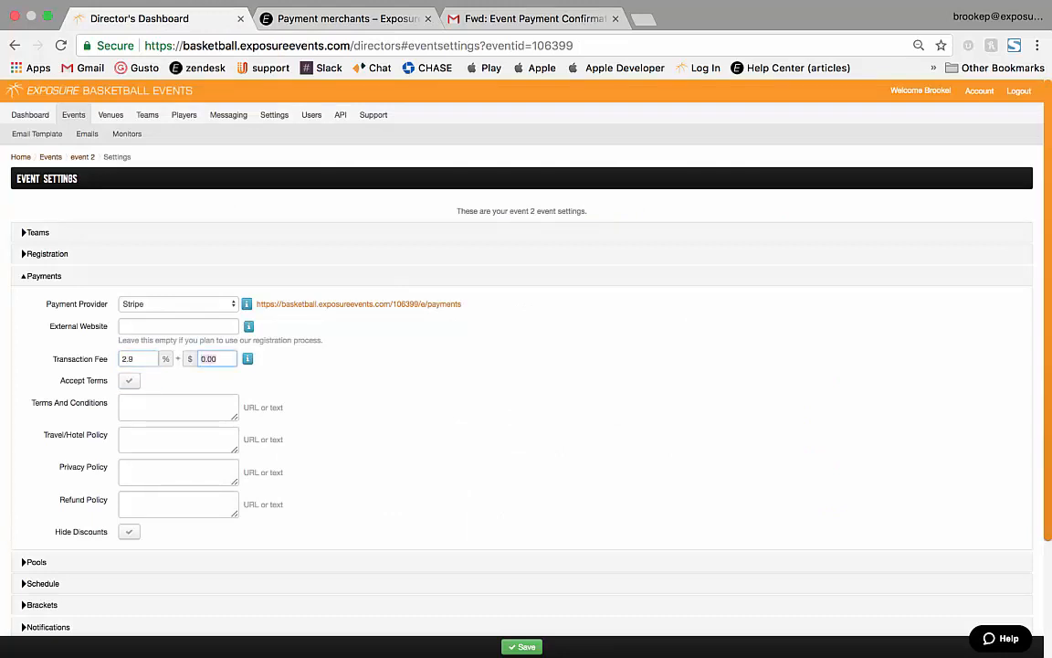
{"action": "type", "text": "0.3"}
{"action": "key", "text": "Tab"}
Require accepting terms and conditions reading 'Test', and save the payment settings.
{"action": "left_click", "coordinate": [128, 381]}
{"action": "left_click", "coordinate": [179, 407]}
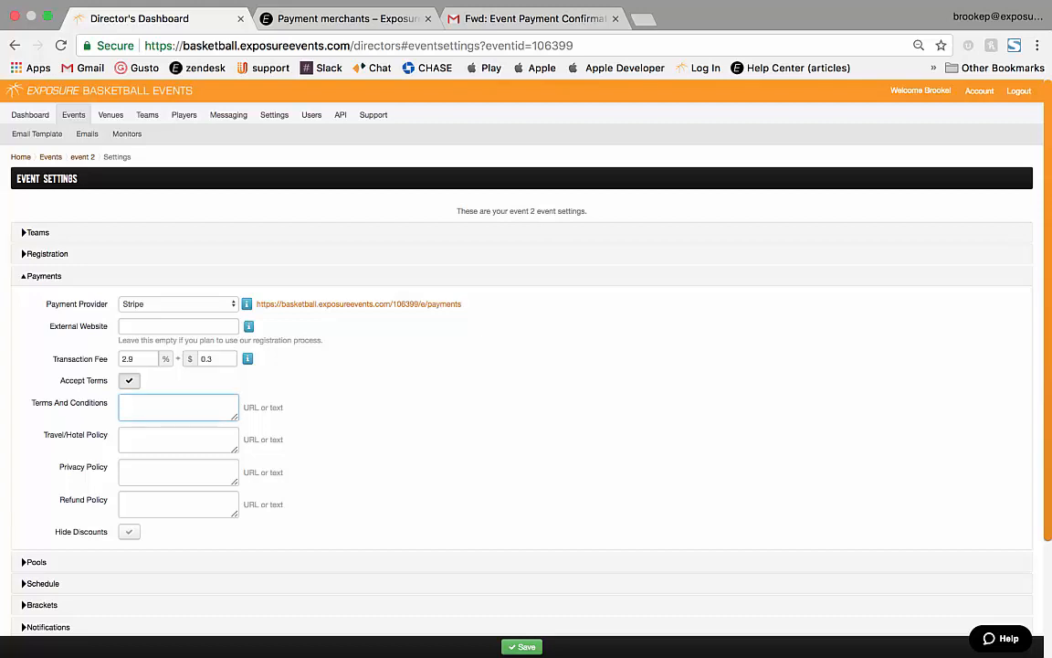
{"action": "type", "text": "Test"}
{"action": "left_click", "coordinate": [521, 646]}
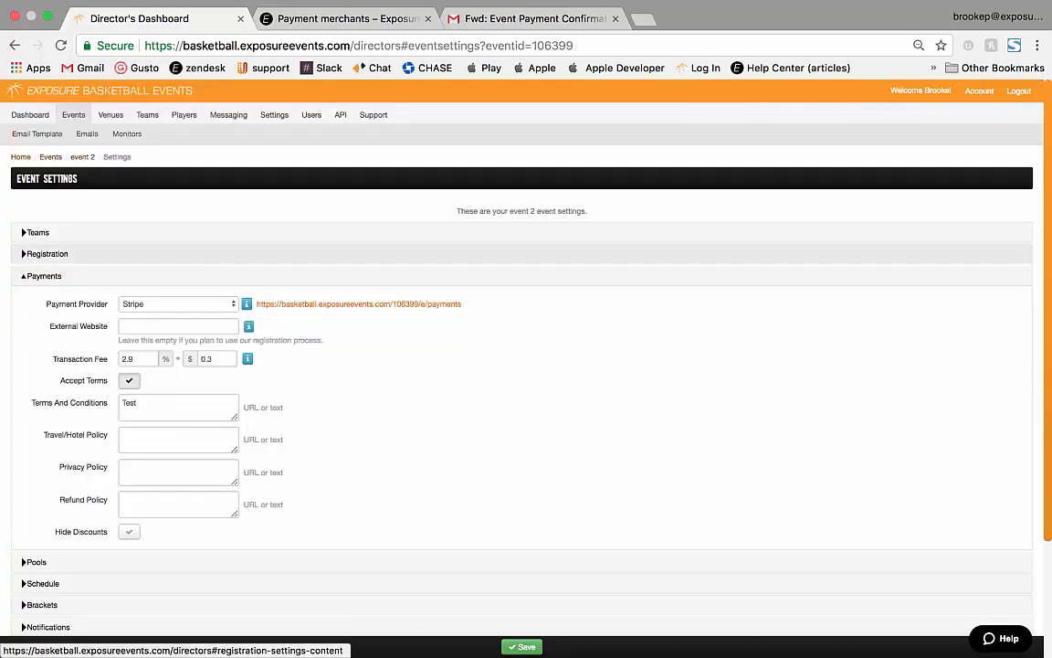
{"action": "left_click", "coordinate": [47, 253]}
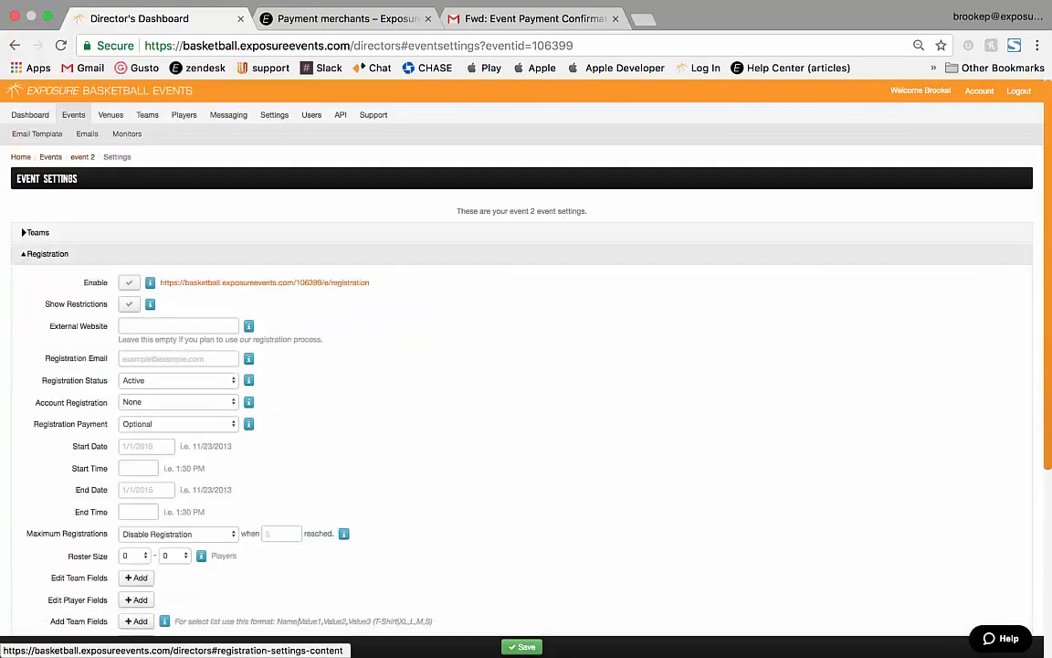
Enter the director's email as registration email, keeping status Active, account registration None, payment Optional.
{"action": "scroll", "coordinate": [522, 365], "scroll_direction": "down", "scroll_amount": 2}
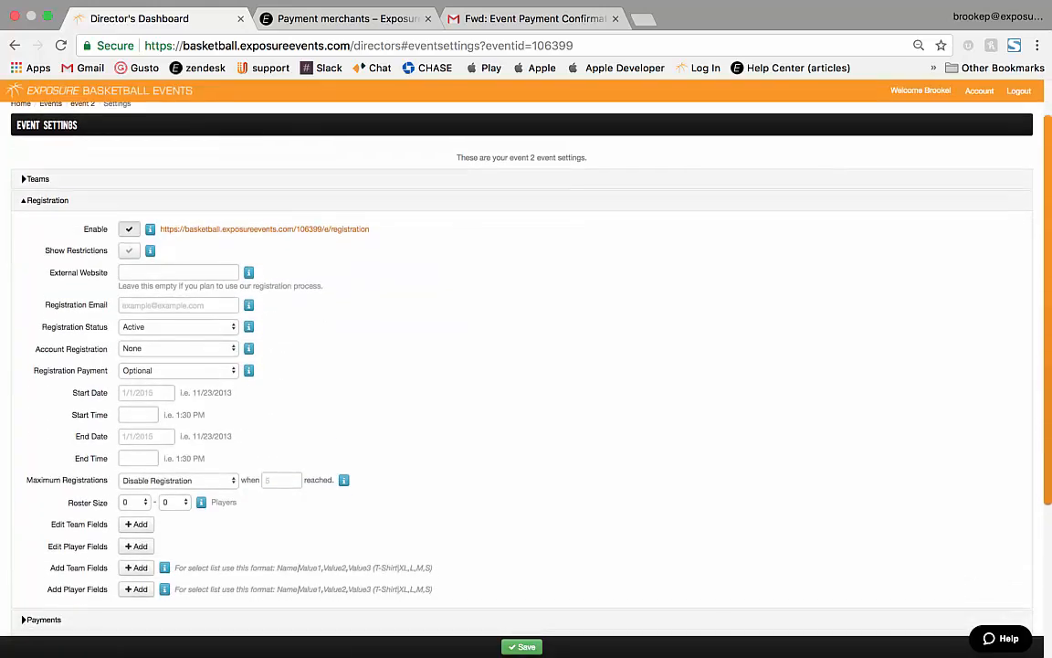
{"action": "scroll", "coordinate": [521, 366], "scroll_direction": "down", "scroll_amount": 3}
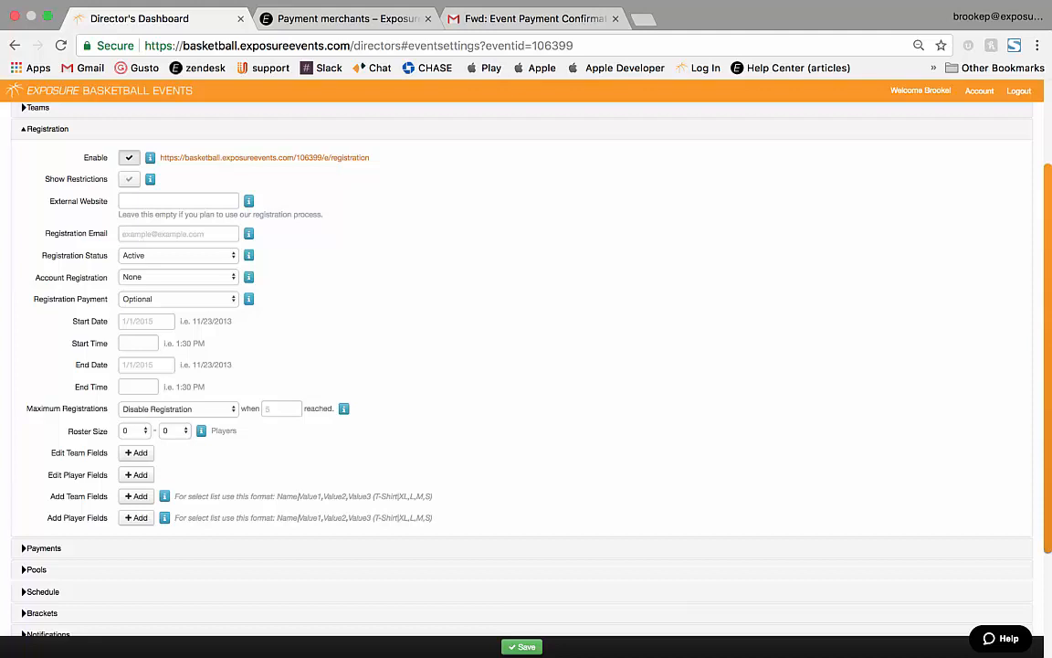
{"action": "left_click", "coordinate": [178, 234]}
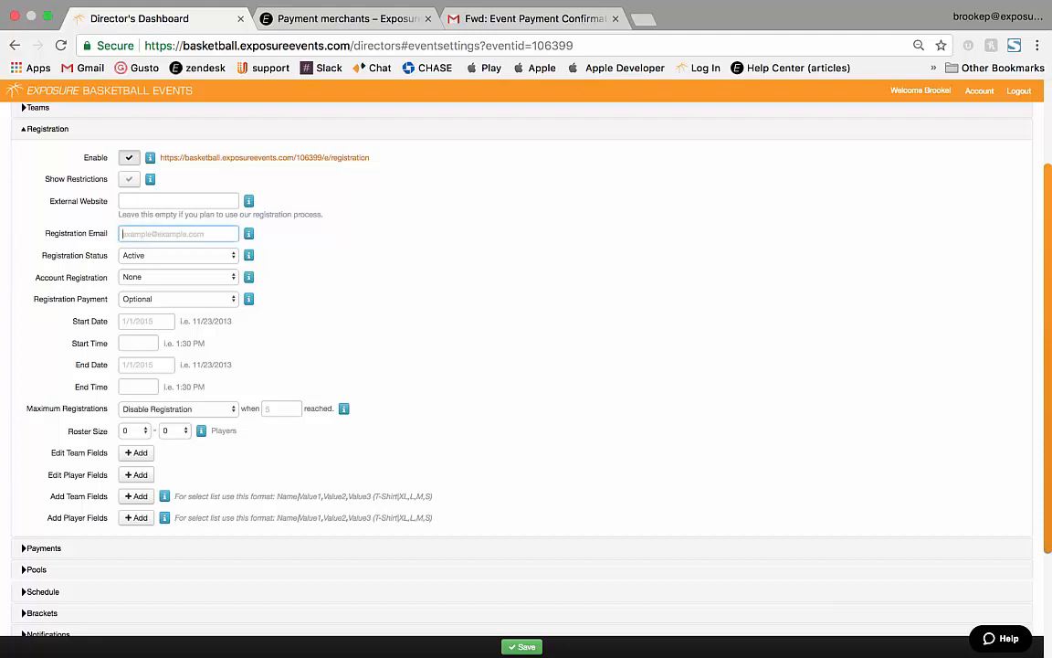
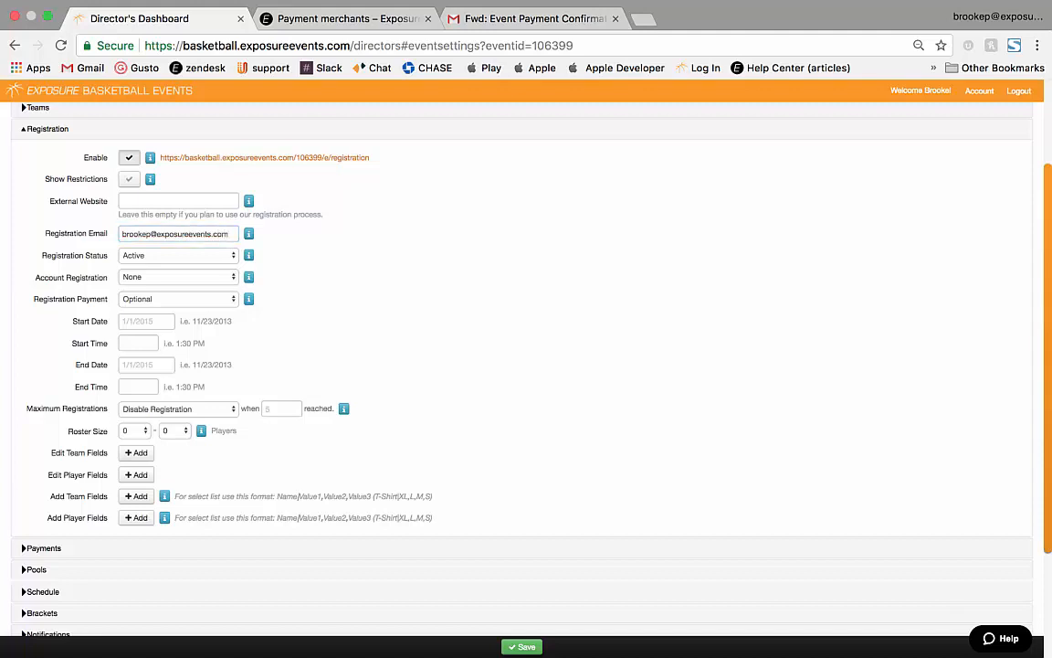
{"action": "left_click", "coordinate": [178, 256]}
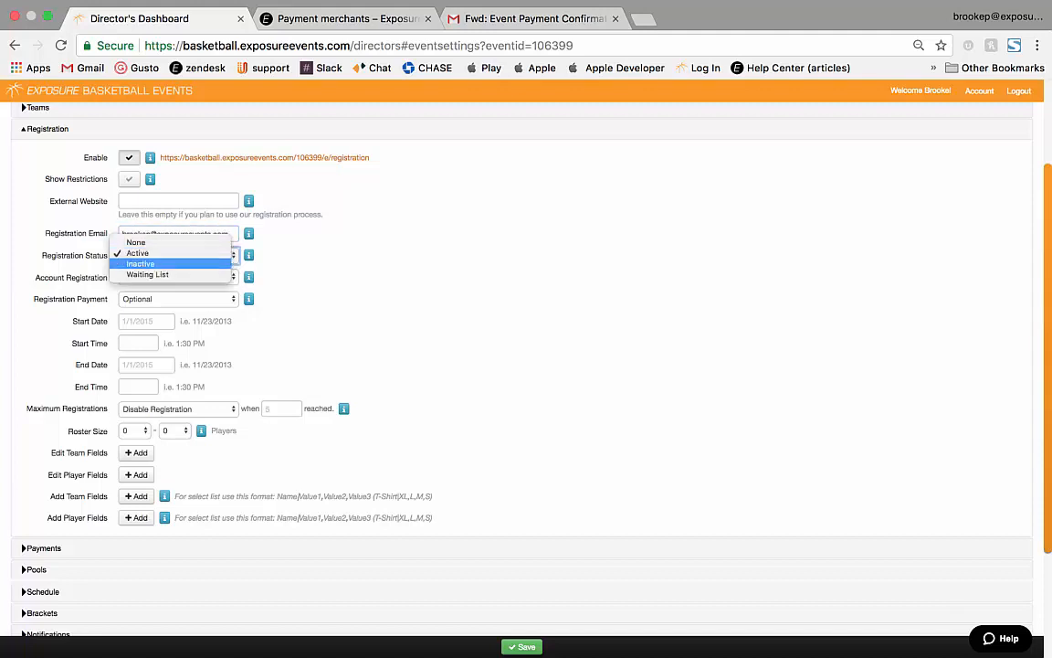
{"action": "key", "text": "Escape"}
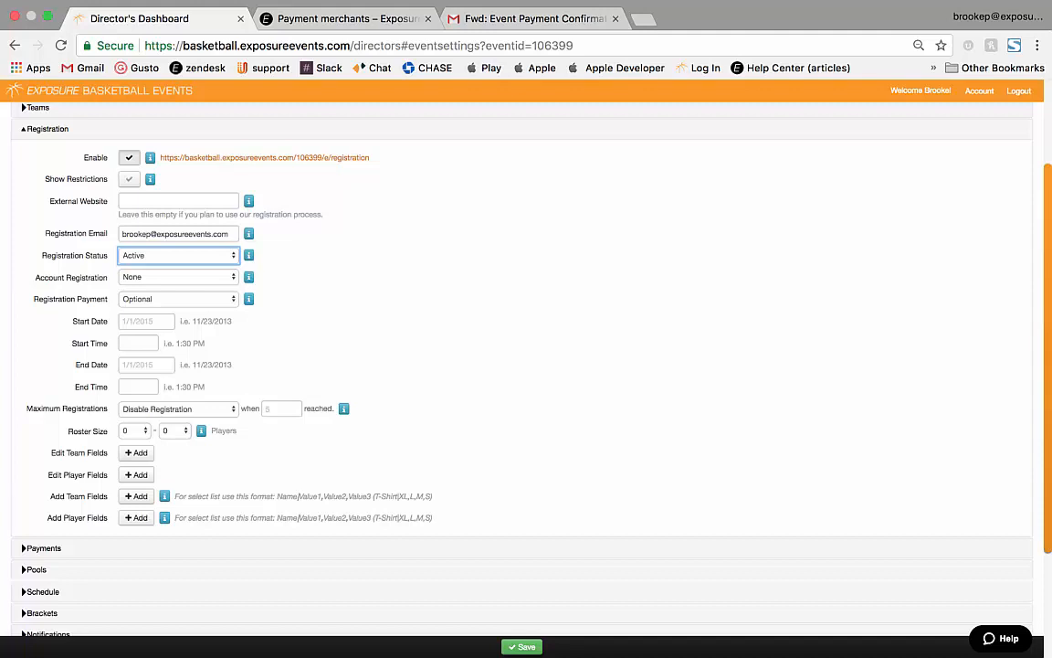
{"action": "left_click", "coordinate": [178, 277]}
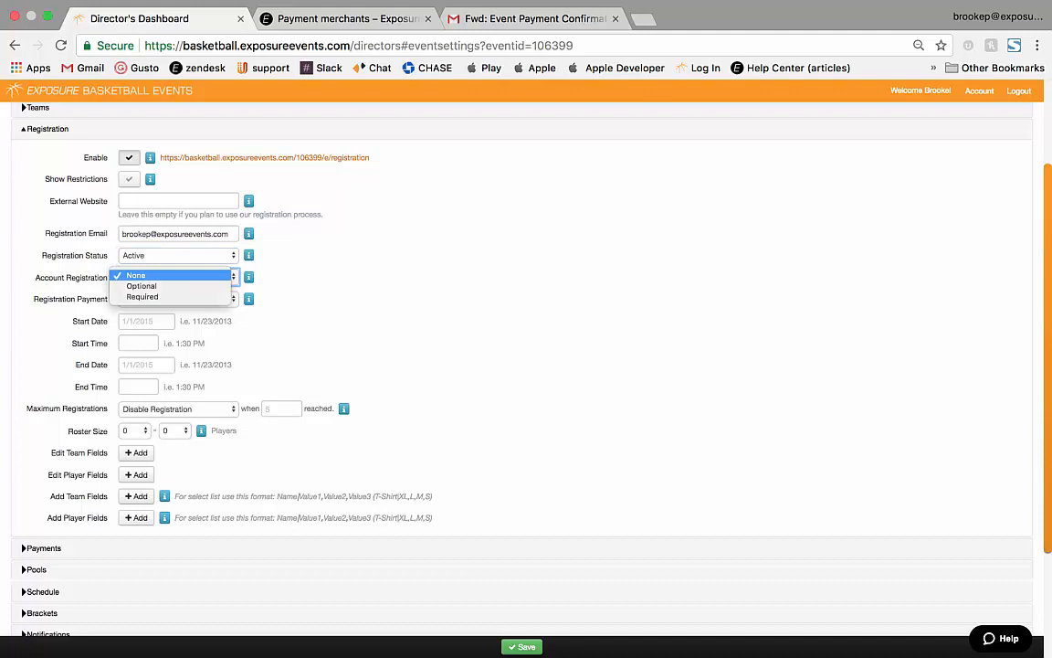
{"action": "left_click", "coordinate": [174, 275]}
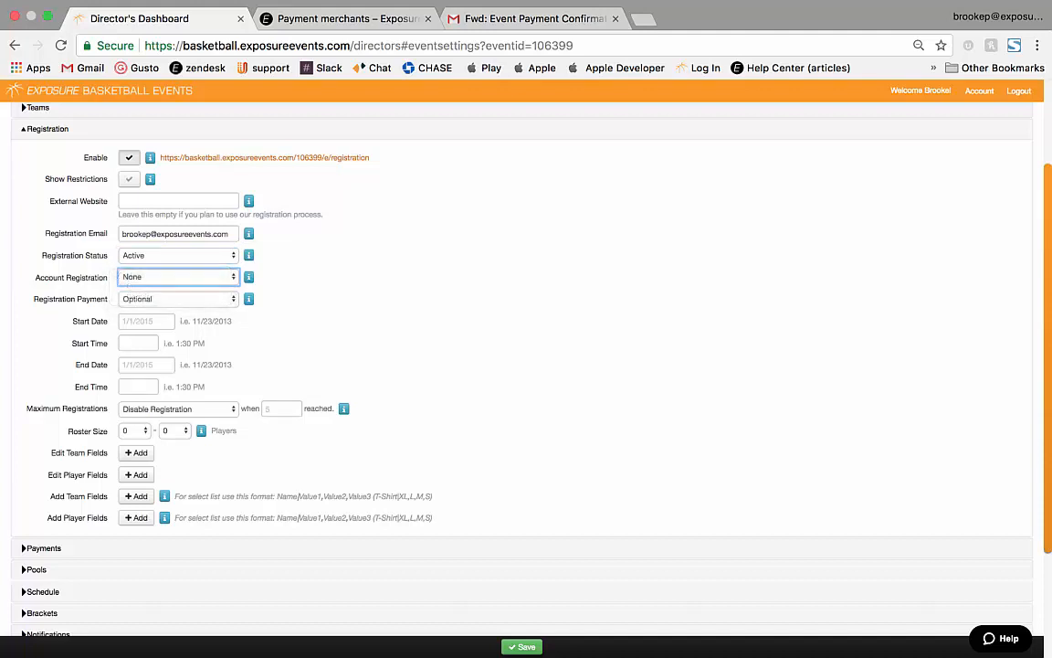
{"action": "left_click", "coordinate": [178, 300]}
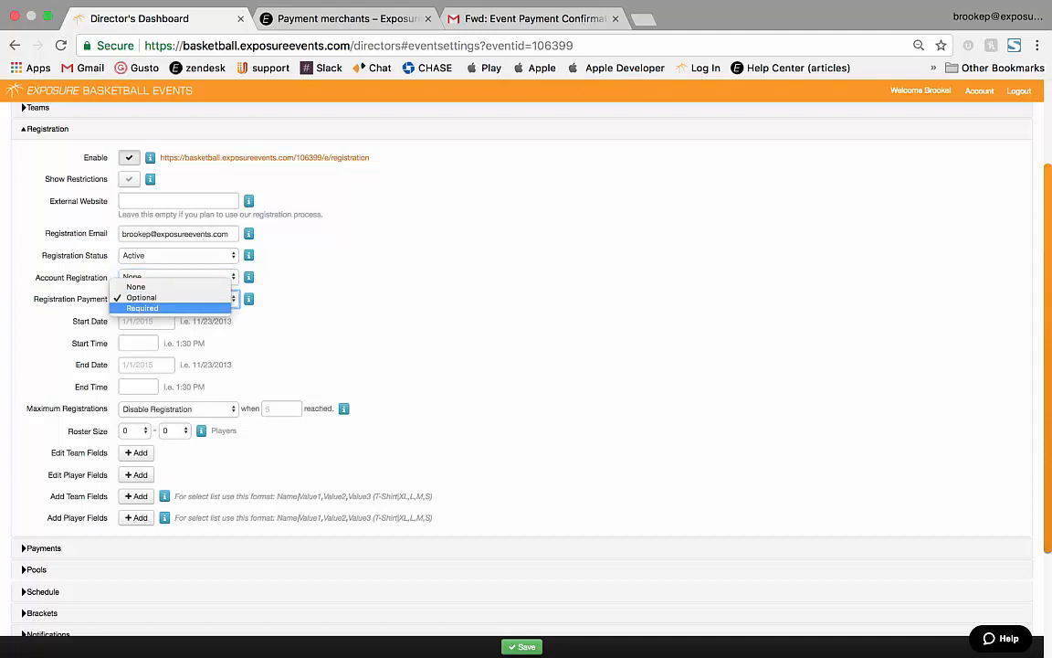
{"action": "key", "text": "Escape"}
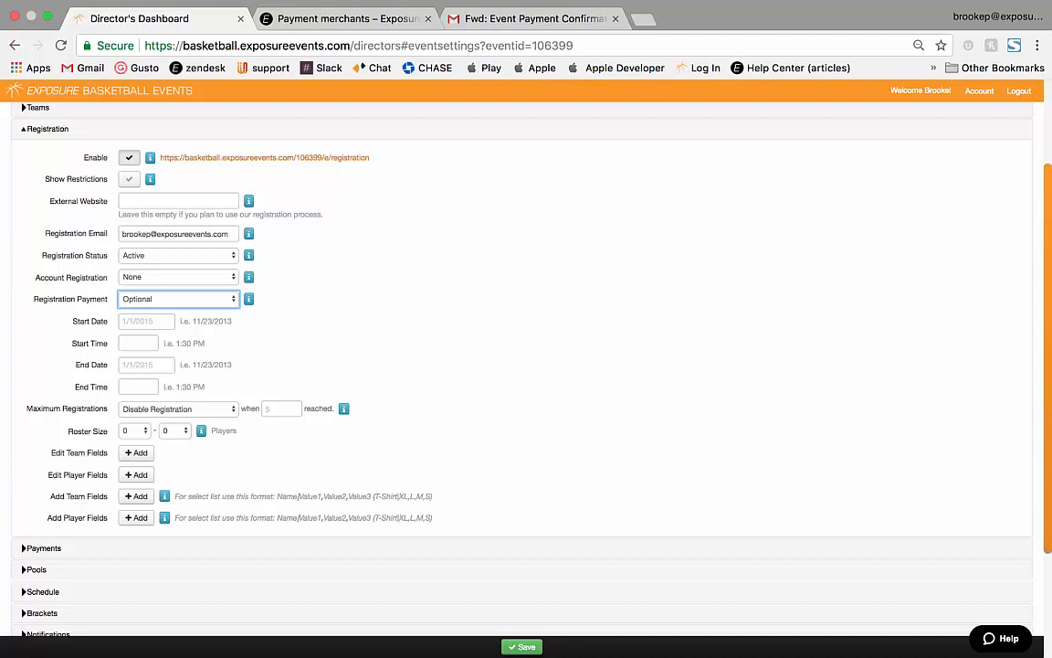
Set the registration window from January 1 2018, 6:00 AM to February 1 2018, 6:10 PM.
{"action": "left_click", "coordinate": [146, 322]}
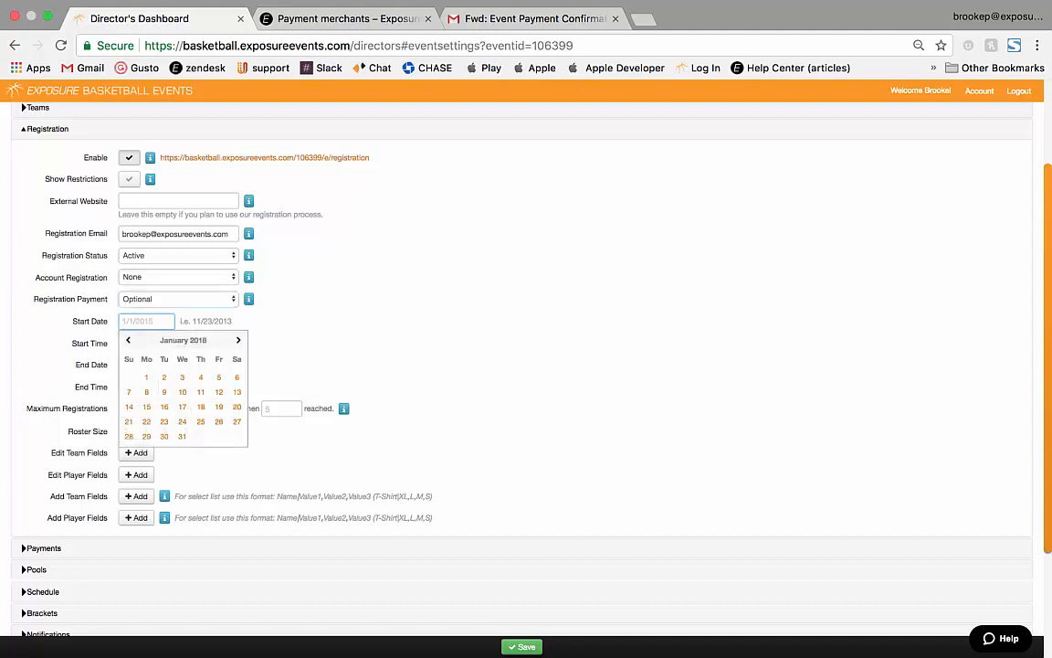
{"action": "left_click", "coordinate": [146, 376]}
{"action": "left_click", "coordinate": [137, 343]}
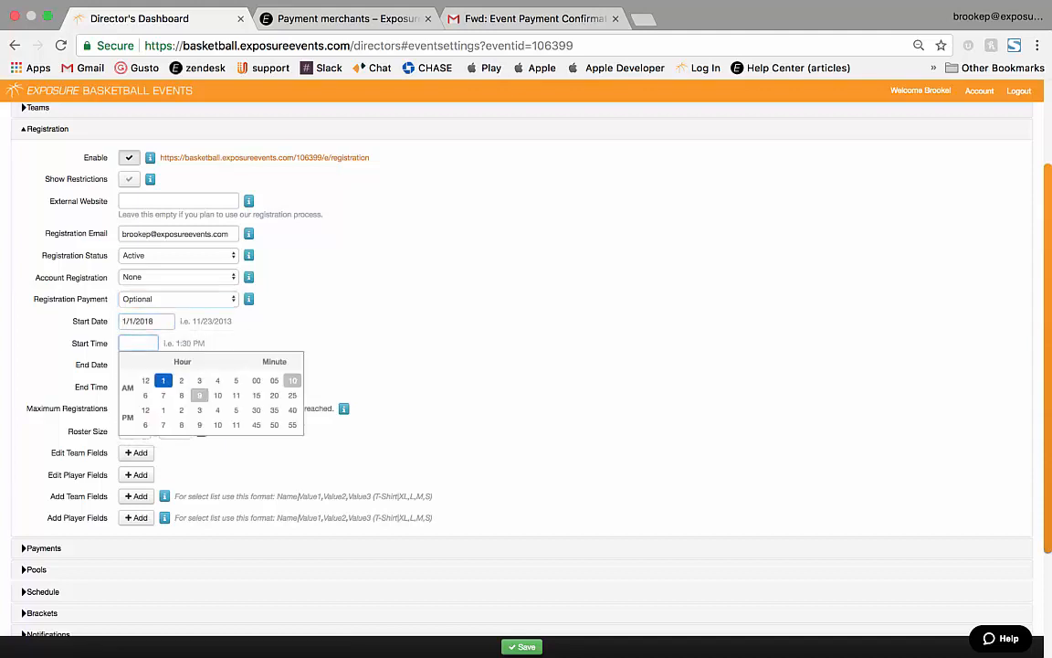
{"action": "left_click", "coordinate": [144, 395]}
{"action": "left_click", "coordinate": [256, 380]}
{"action": "left_click", "coordinate": [147, 364]}
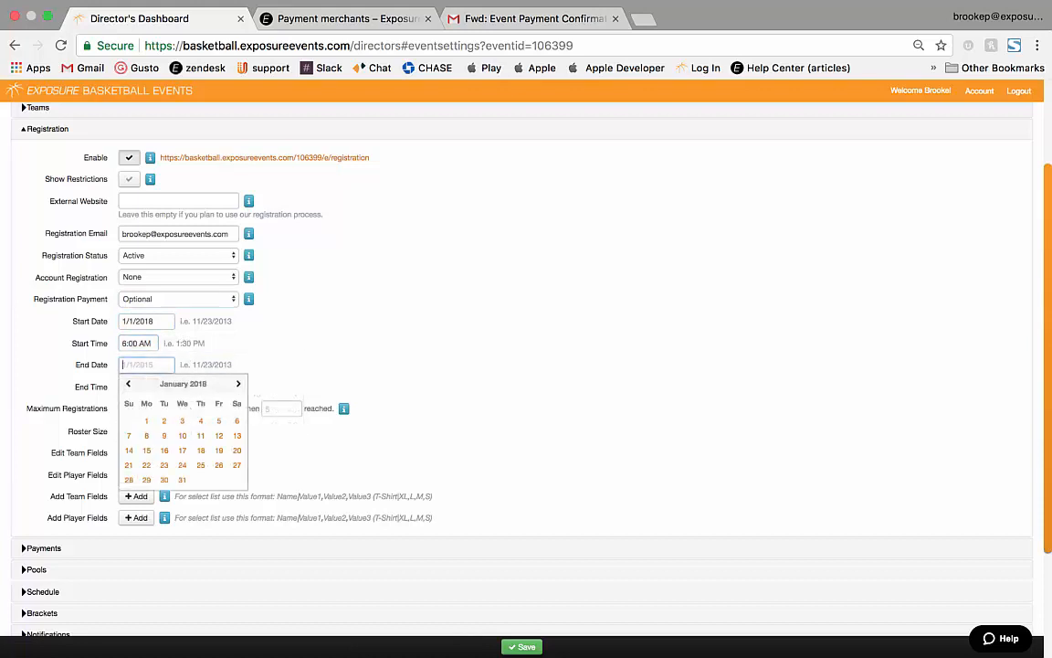
{"action": "left_click", "coordinate": [239, 383]}
{"action": "left_click", "coordinate": [200, 420]}
{"action": "left_click", "coordinate": [137, 387]}
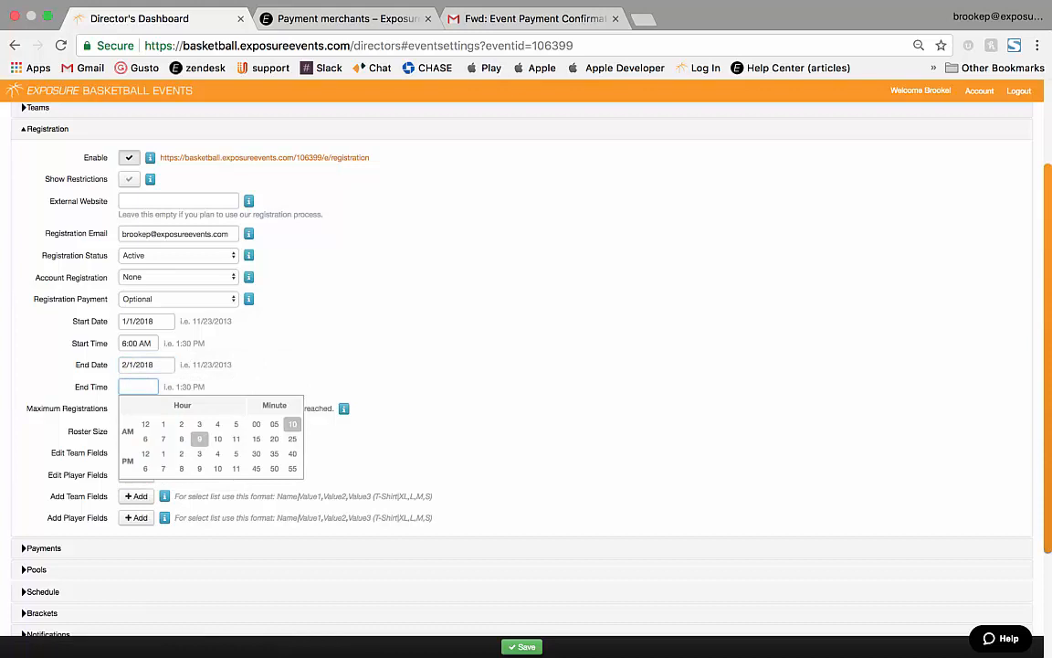
{"action": "left_click", "coordinate": [144, 468]}
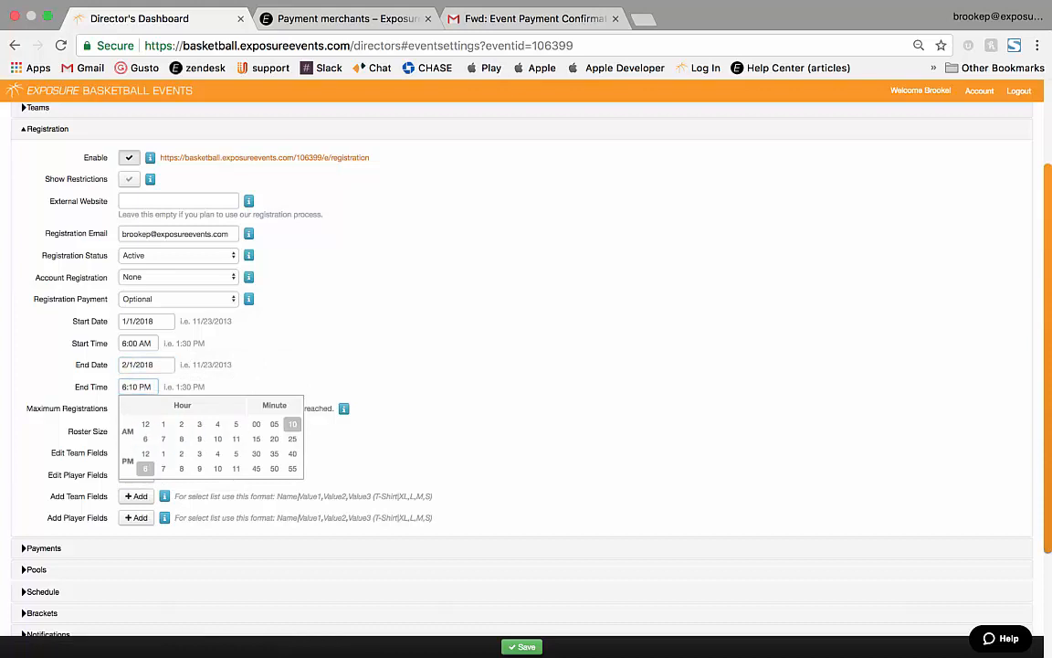
{"action": "left_click", "coordinate": [292, 424]}
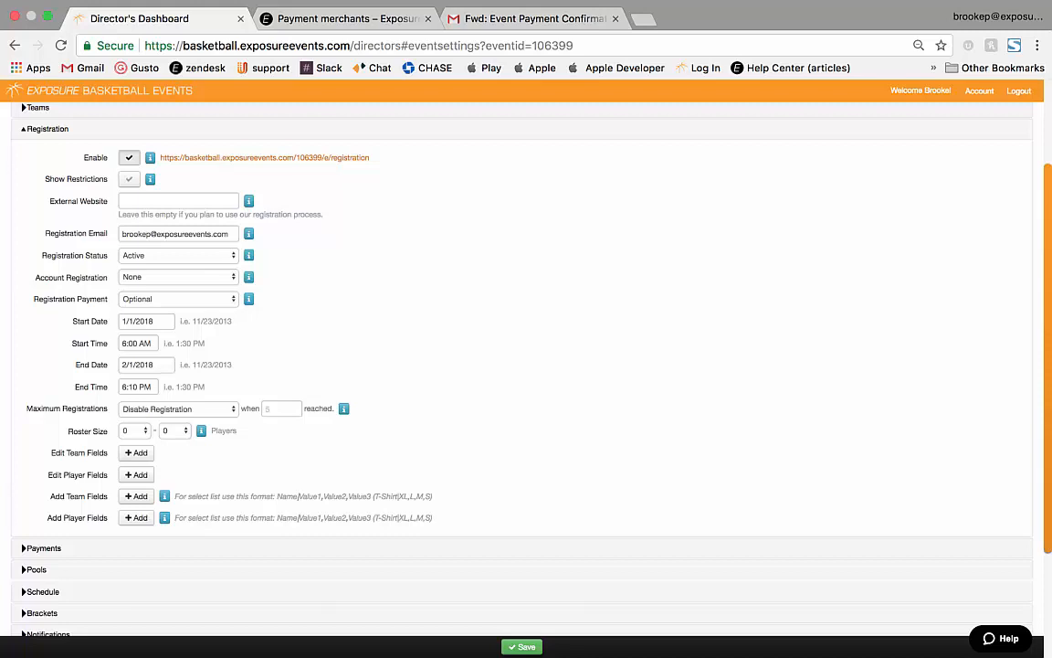
Use a waiting list once 10 registrations are reached, and add two blank team field rows.
{"action": "left_click", "coordinate": [179, 408]}
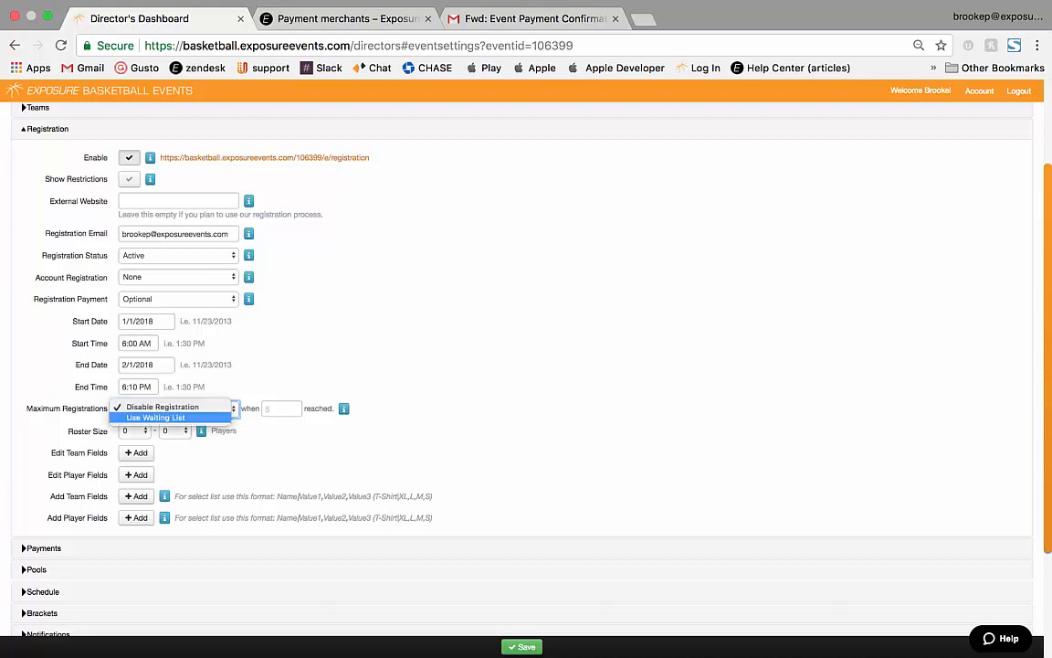
{"action": "left_click", "coordinate": [279, 409]}
{"action": "left_click", "coordinate": [280, 409]}
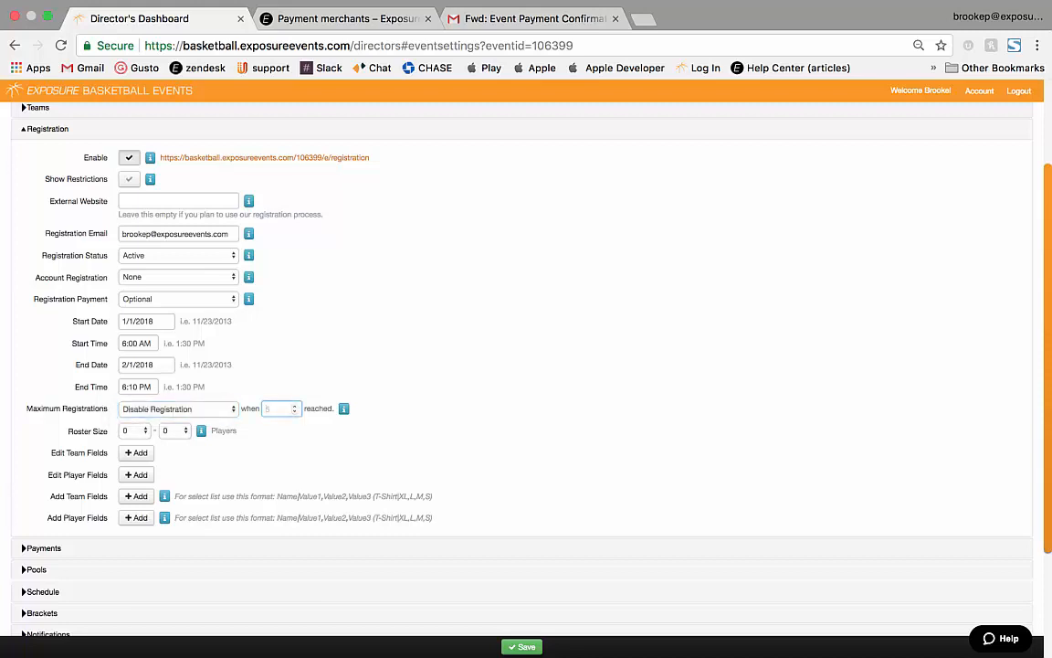
{"action": "type", "text": "10"}
{"action": "left_click", "coordinate": [178, 408]}
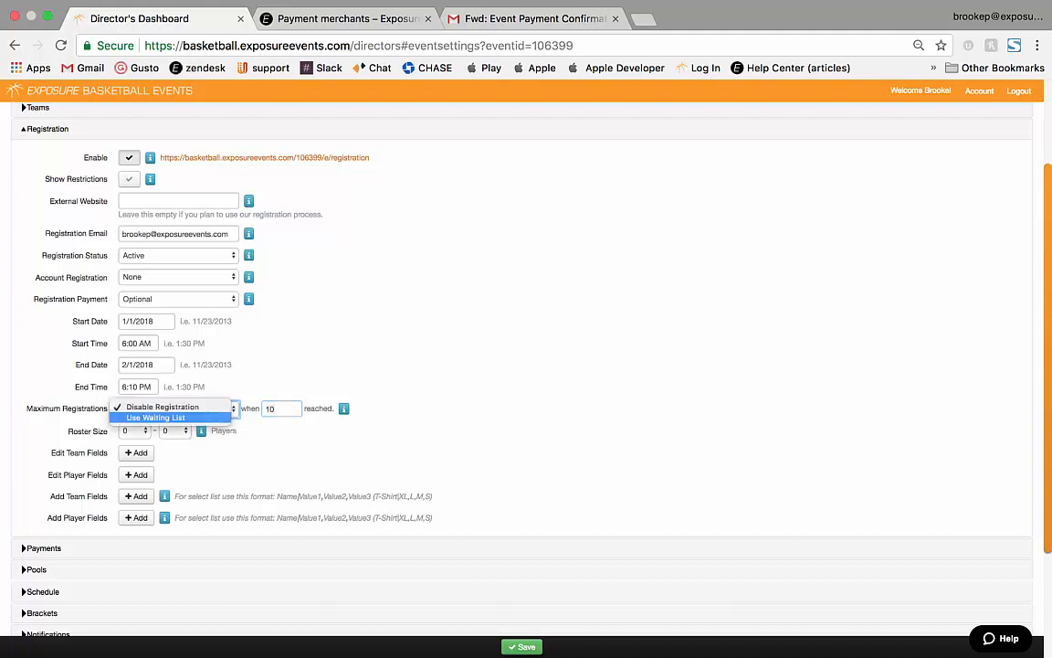
{"action": "left_click", "coordinate": [155, 417]}
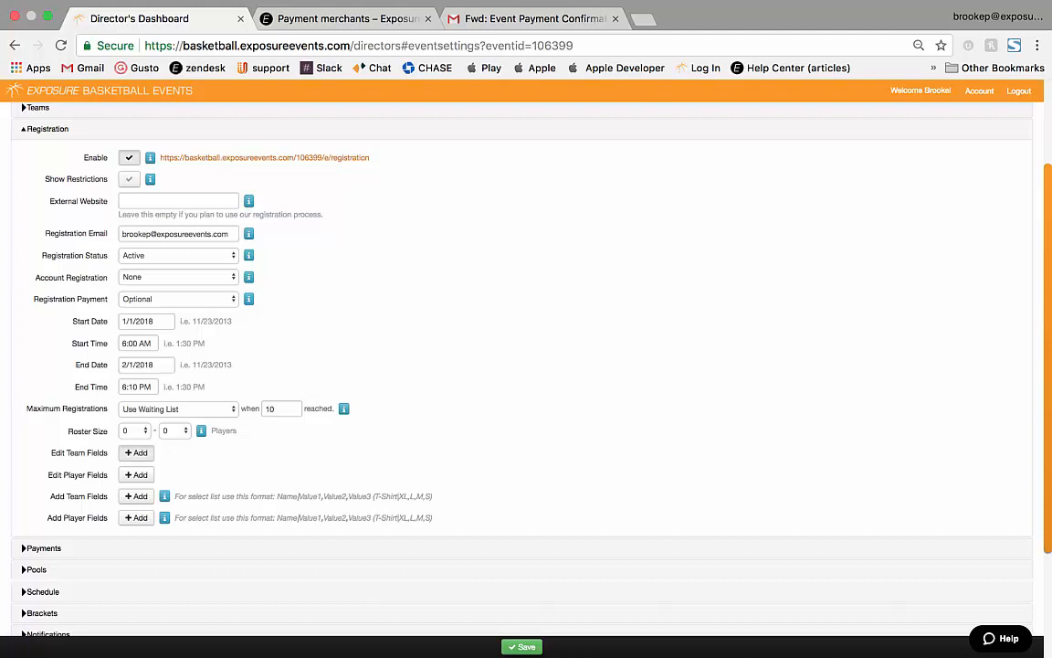
{"action": "left_click", "coordinate": [136, 452]}
{"action": "left_click", "coordinate": [136, 478]}
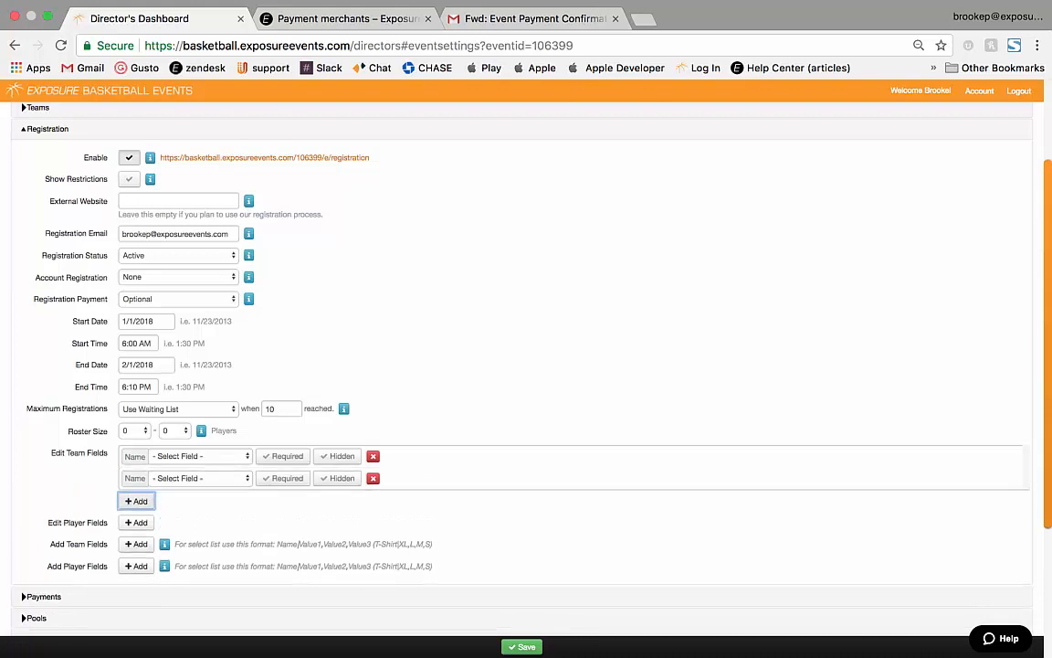
Add a third team field row and set the three team fields to Mobile Phone, Organization and Season.
{"action": "left_click", "coordinate": [136, 501]}
{"action": "left_click", "coordinate": [199, 456]}
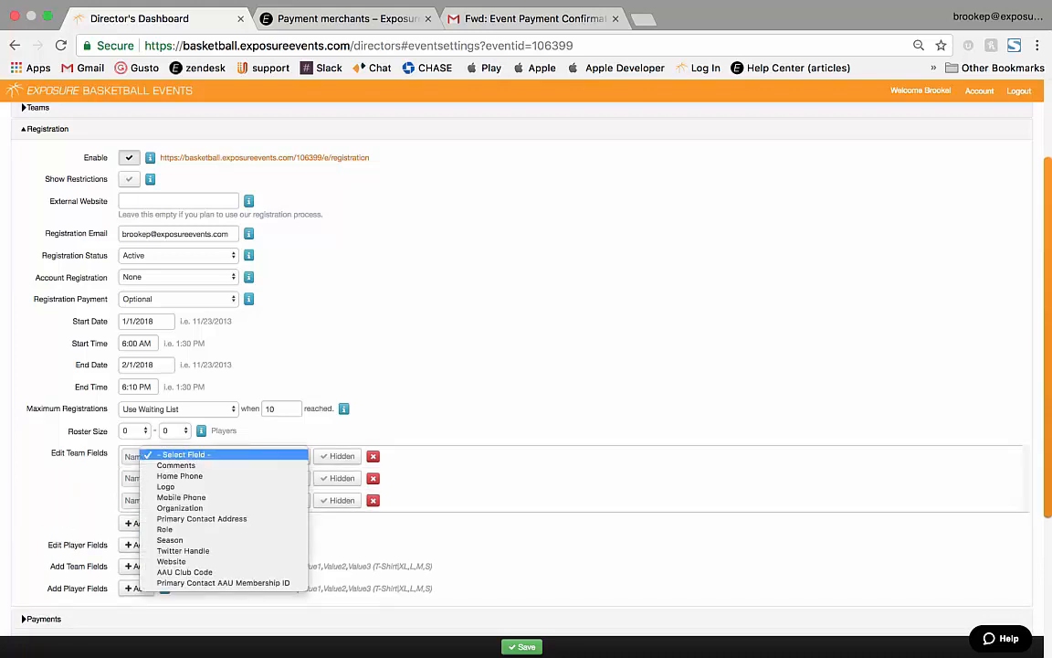
{"action": "key", "text": "Down"}
{"action": "key", "text": "Down"}
{"action": "key", "text": "Down"}
{"action": "key", "text": "Down"}
{"action": "key", "text": "Down"}
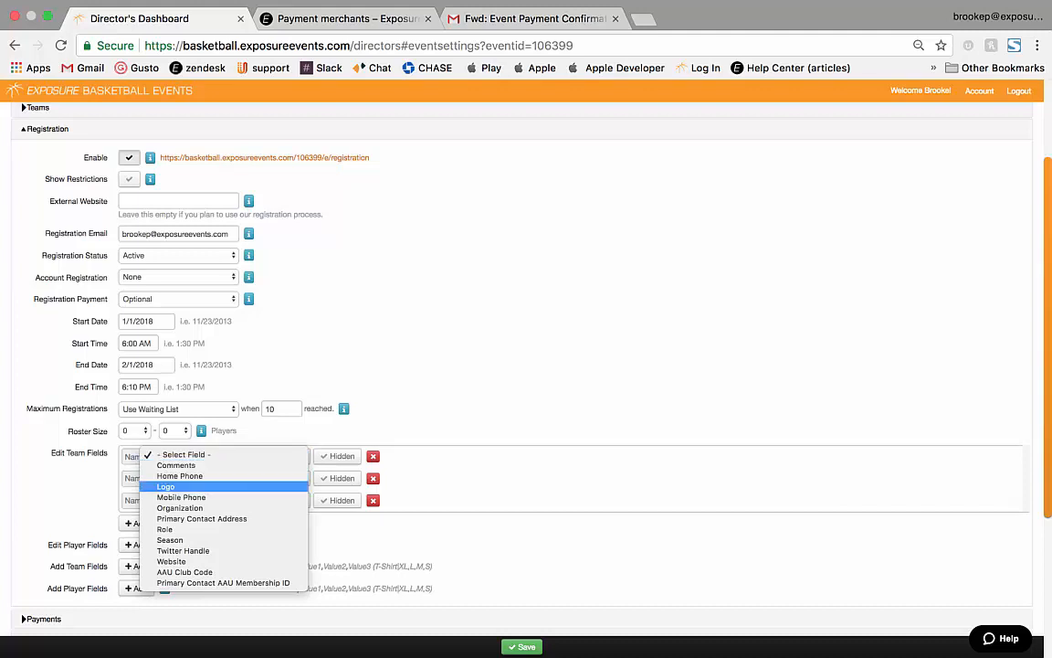
{"action": "key", "text": "Down"}
{"action": "key", "text": "Down"}
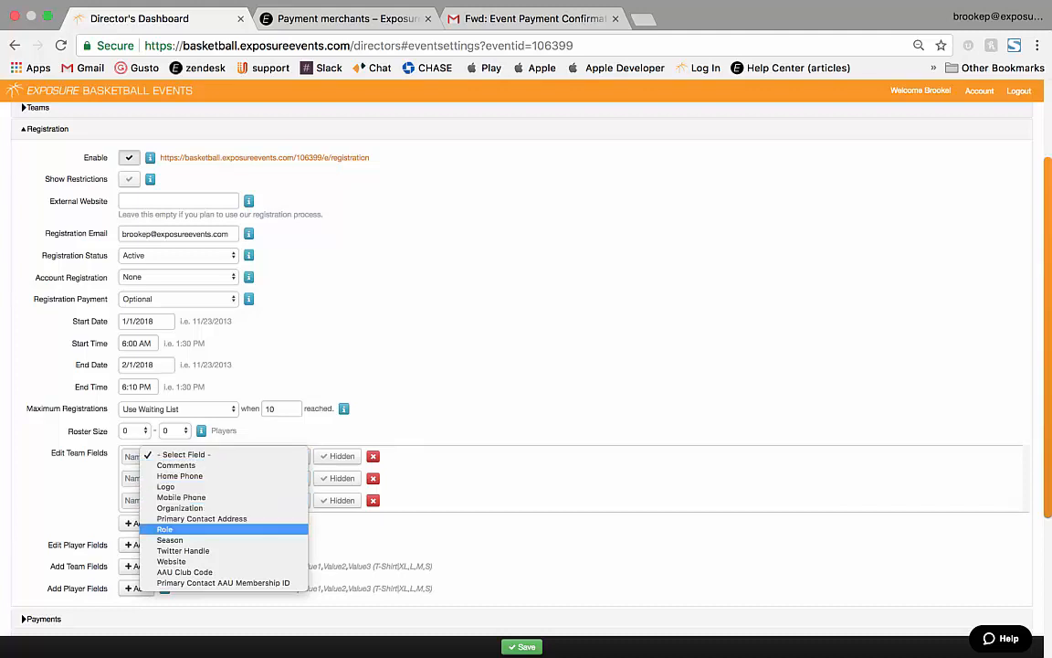
{"action": "key", "text": "Up"}
{"action": "key", "text": "Up"}
{"action": "key", "text": "Up"}
{"action": "key", "text": "Up"}
{"action": "key", "text": "Up"}
{"action": "key", "text": "Up"}
{"action": "key", "text": "Down"}
{"action": "key", "text": "Down"}
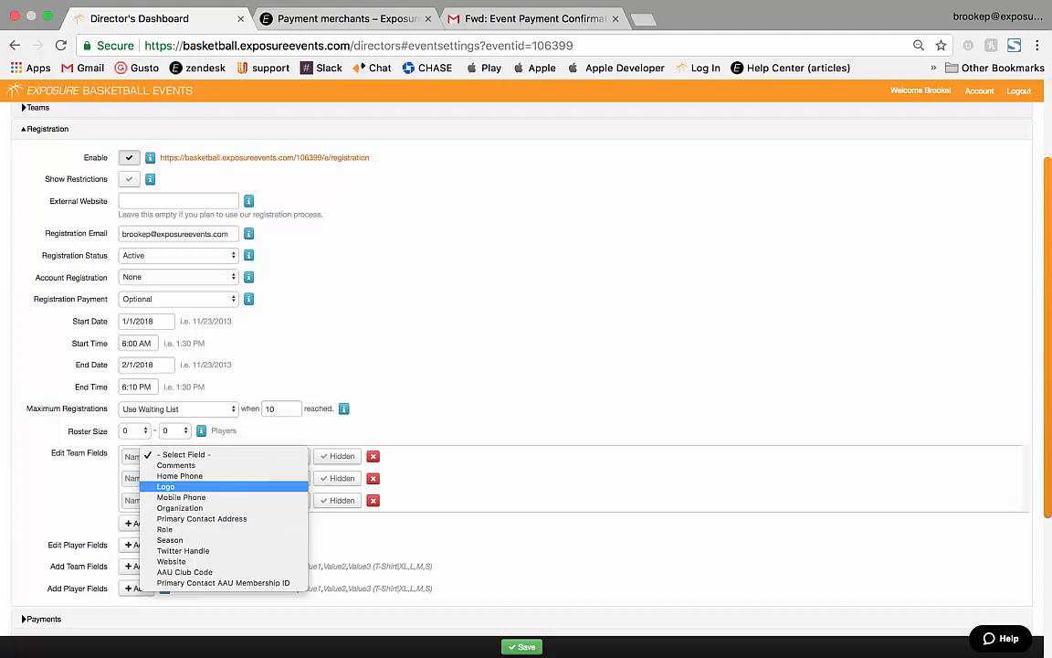
{"action": "left_click", "coordinate": [194, 498]}
{"action": "left_click", "coordinate": [197, 477]}
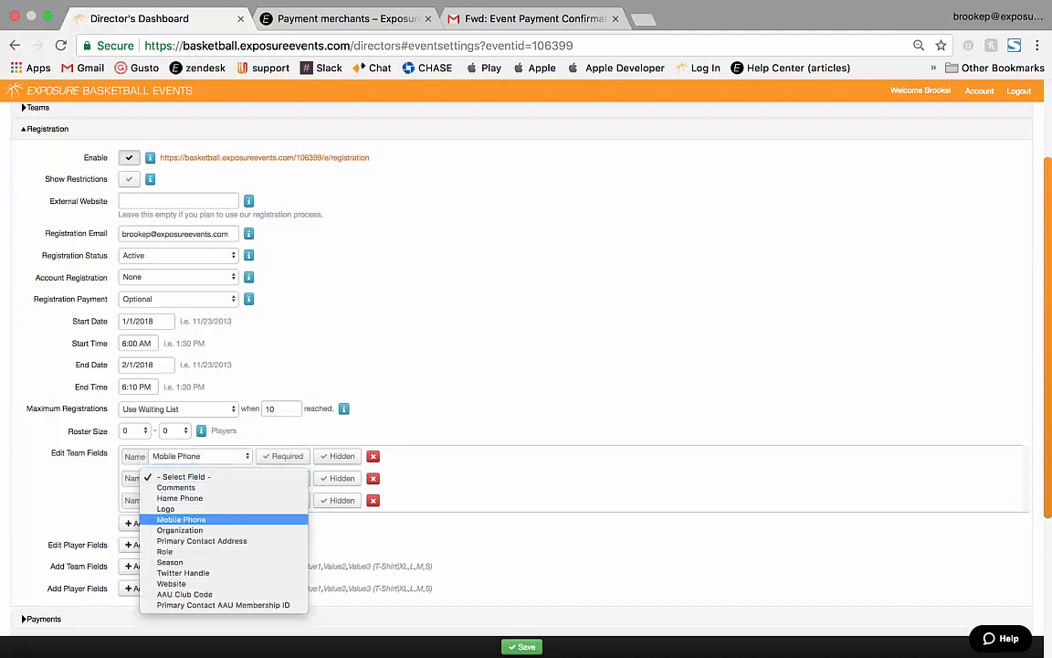
{"action": "key", "text": "Up"}
{"action": "key", "text": "Up"}
{"action": "key", "text": "Down"}
{"action": "key", "text": "Down"}
{"action": "key", "text": "Down"}
{"action": "key", "text": "Return"}
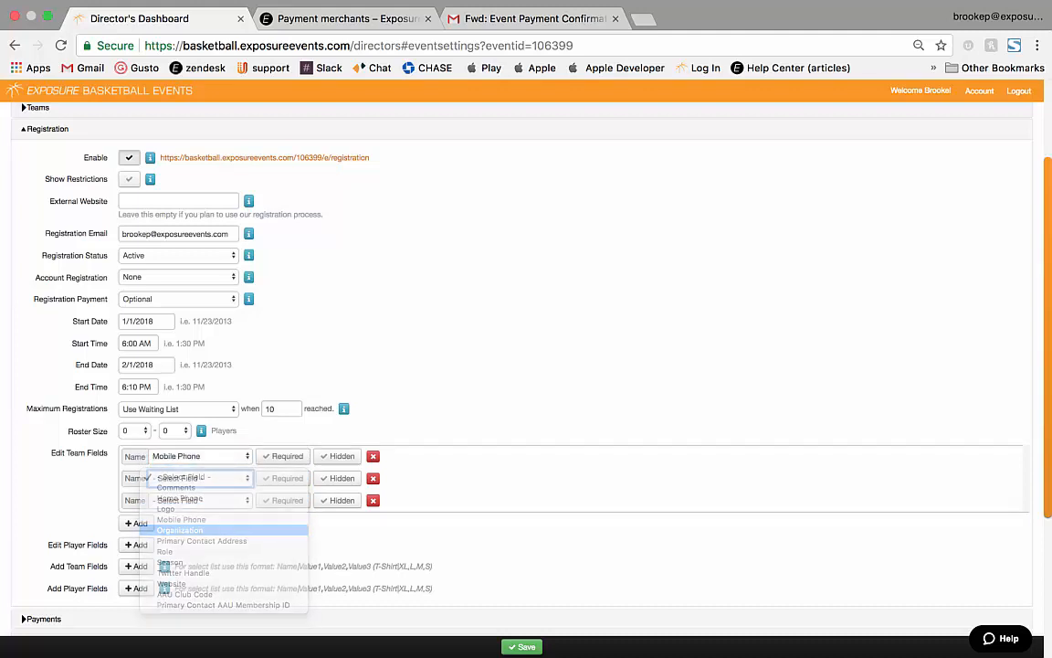
{"action": "left_click", "coordinate": [199, 500]}
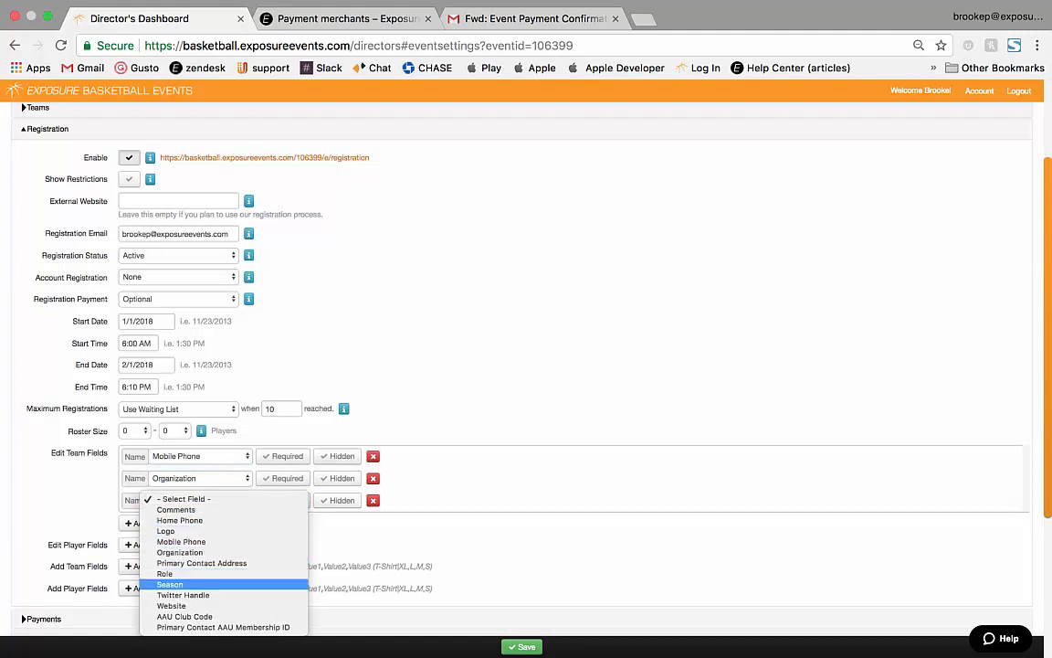
{"action": "key", "text": "Return"}
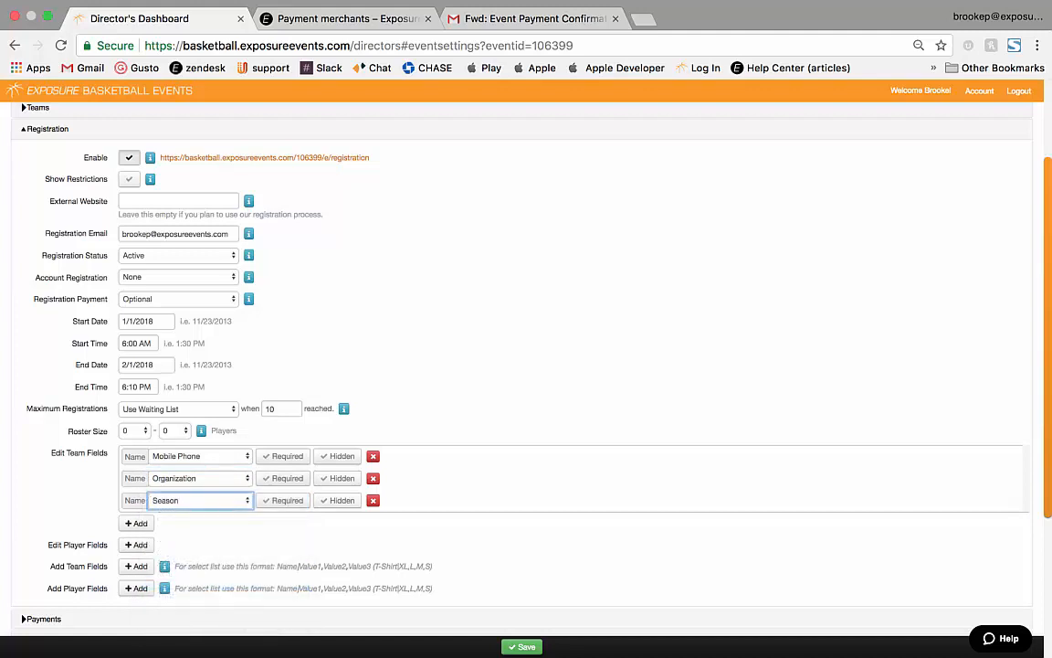
Require Mobile Phone and Organization, add a hidden Twitter Handle team field, plus a player row.
{"action": "left_click", "coordinate": [283, 455]}
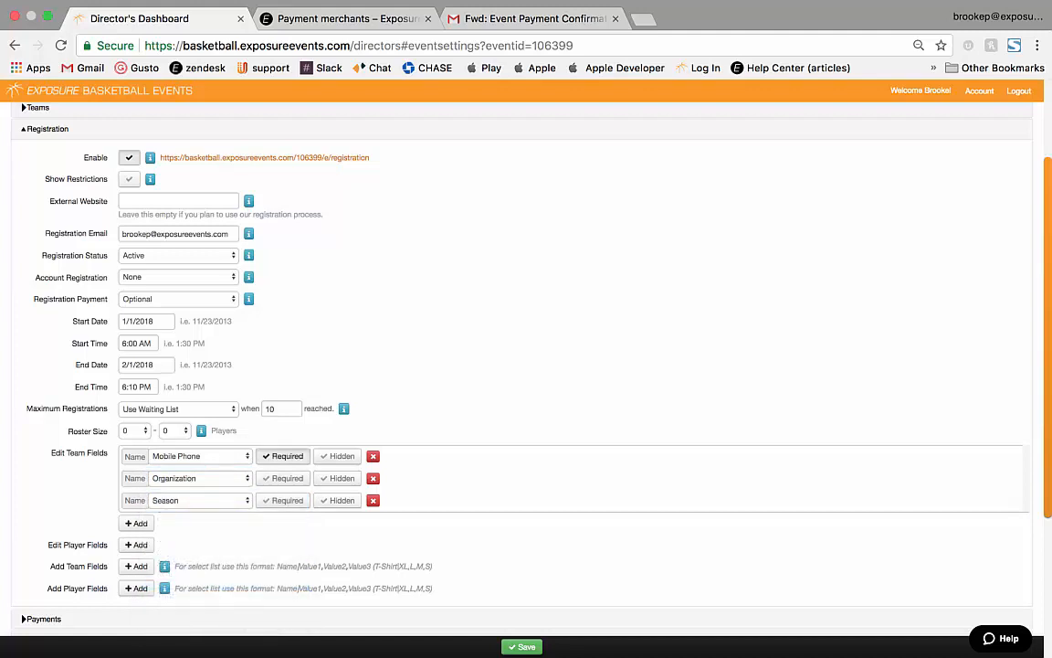
{"action": "left_click", "coordinate": [283, 477]}
{"action": "left_click", "coordinate": [136, 523]}
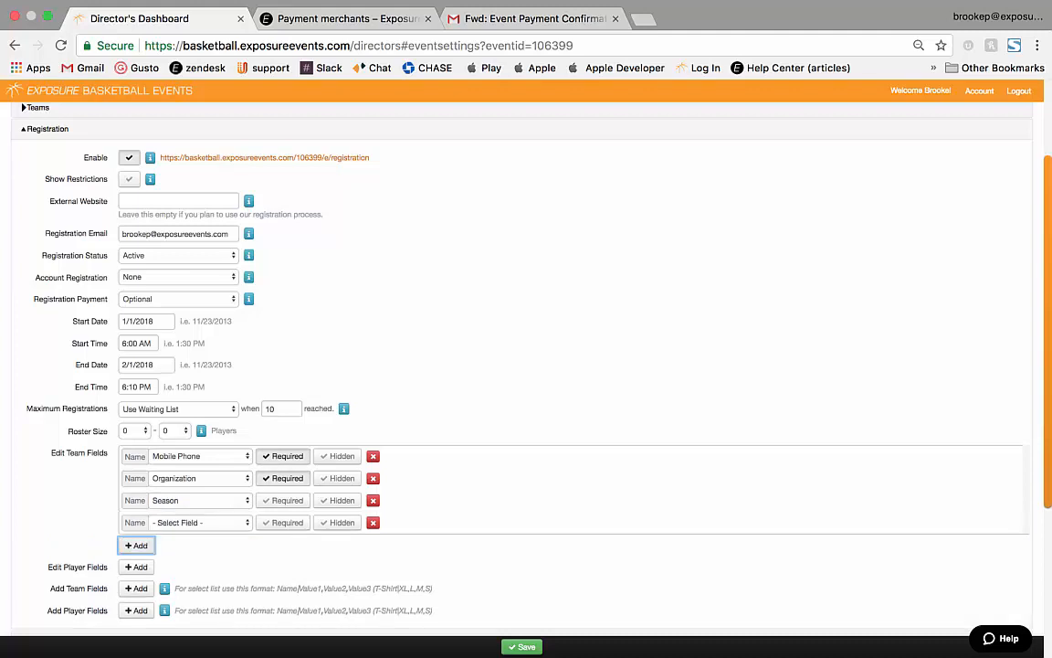
{"action": "left_click", "coordinate": [199, 522]}
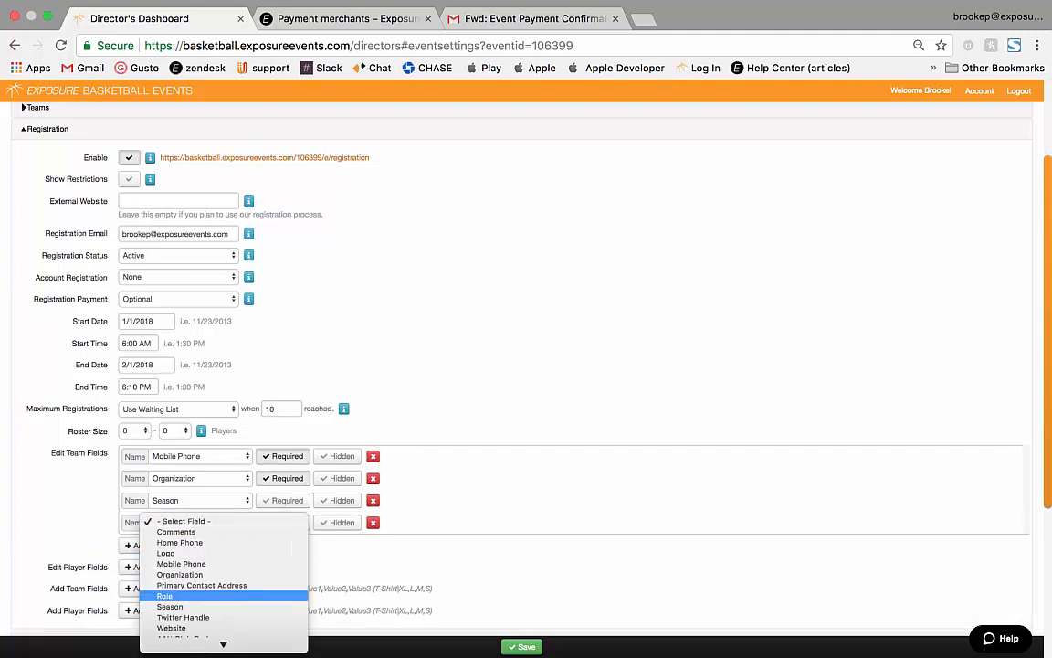
{"action": "left_click", "coordinate": [184, 617]}
{"action": "left_click", "coordinate": [338, 523]}
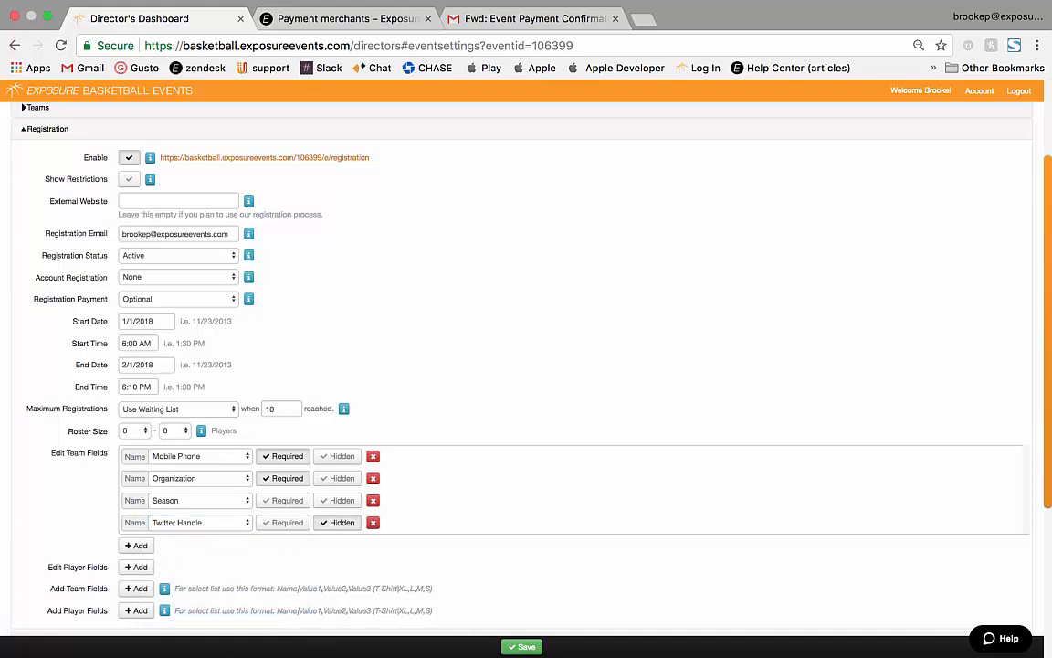
{"action": "scroll", "coordinate": [338, 522], "scroll_direction": "down", "scroll_amount": 1}
{"action": "scroll", "coordinate": [526, 365], "scroll_direction": "down", "scroll_amount": 2}
{"action": "left_click", "coordinate": [136, 463]}
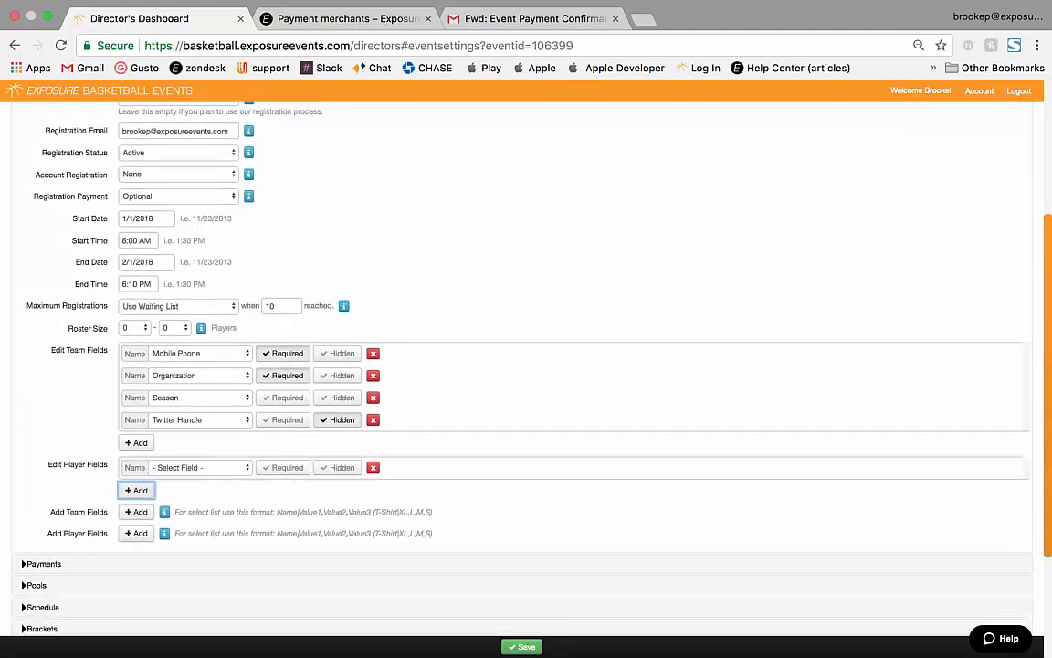
Add player fields Birthdate, Address and SAT Score, making Birthdate and Address required.
{"action": "left_click", "coordinate": [136, 490]}
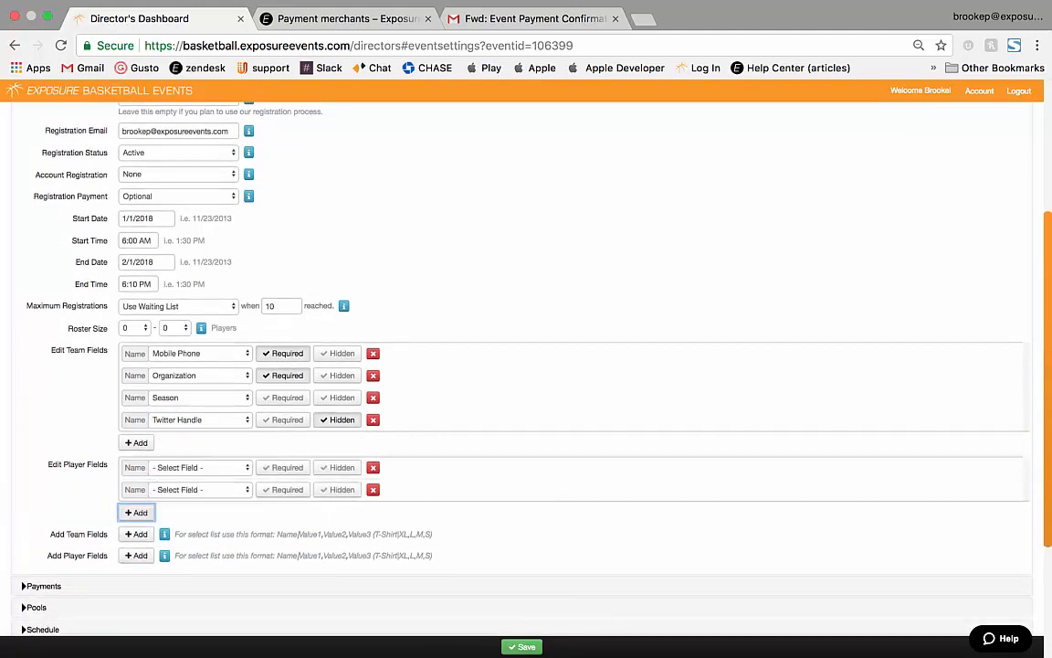
{"action": "left_click", "coordinate": [136, 512]}
{"action": "left_click", "coordinate": [200, 467]}
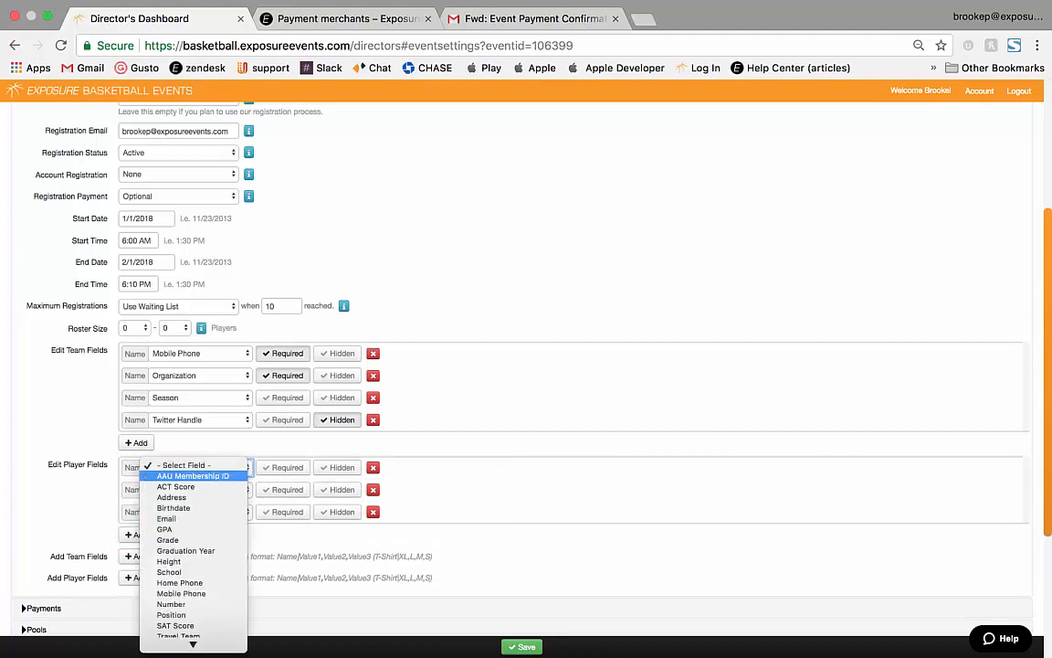
{"action": "scroll", "coordinate": [193, 475], "scroll_direction": "down", "scroll_amount": 1}
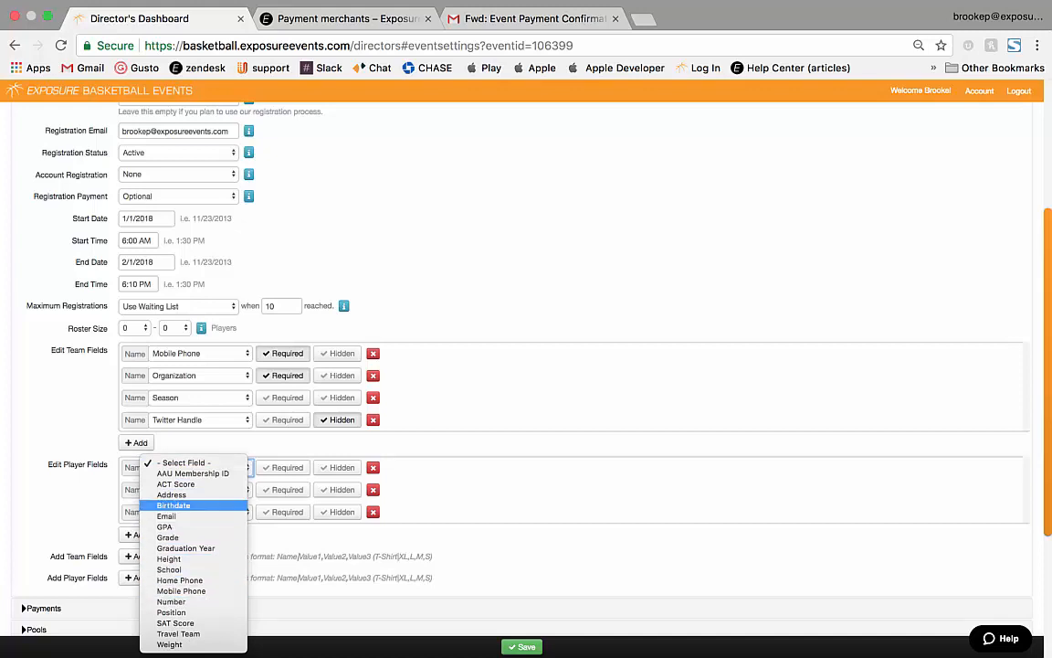
{"action": "left_click", "coordinate": [174, 505]}
{"action": "left_click", "coordinate": [183, 489]}
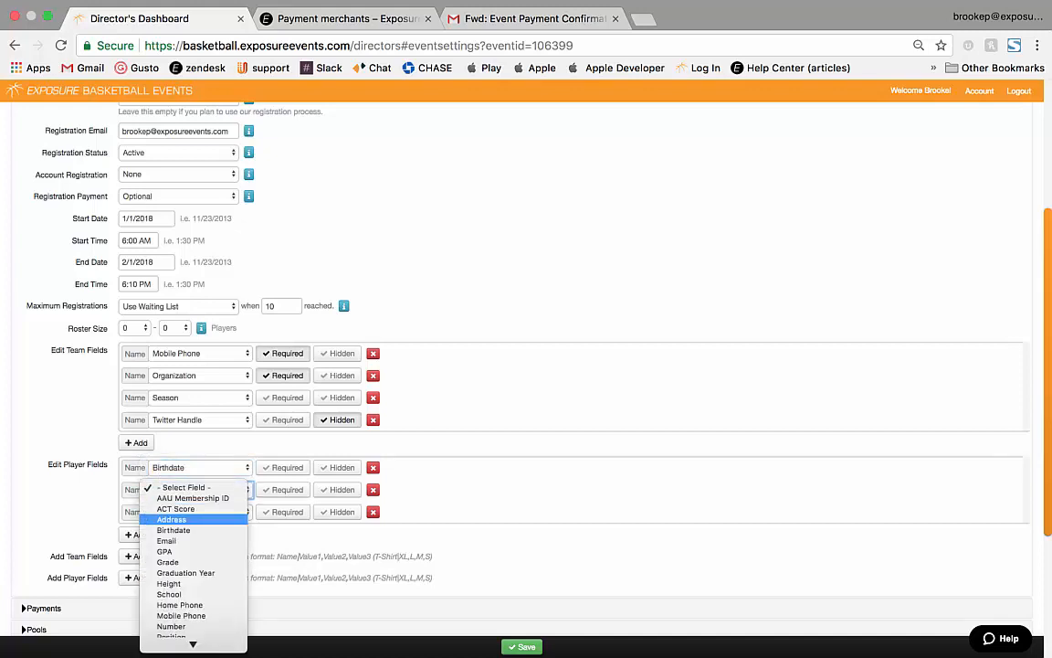
{"action": "left_click", "coordinate": [172, 519]}
{"action": "left_click", "coordinate": [183, 511]}
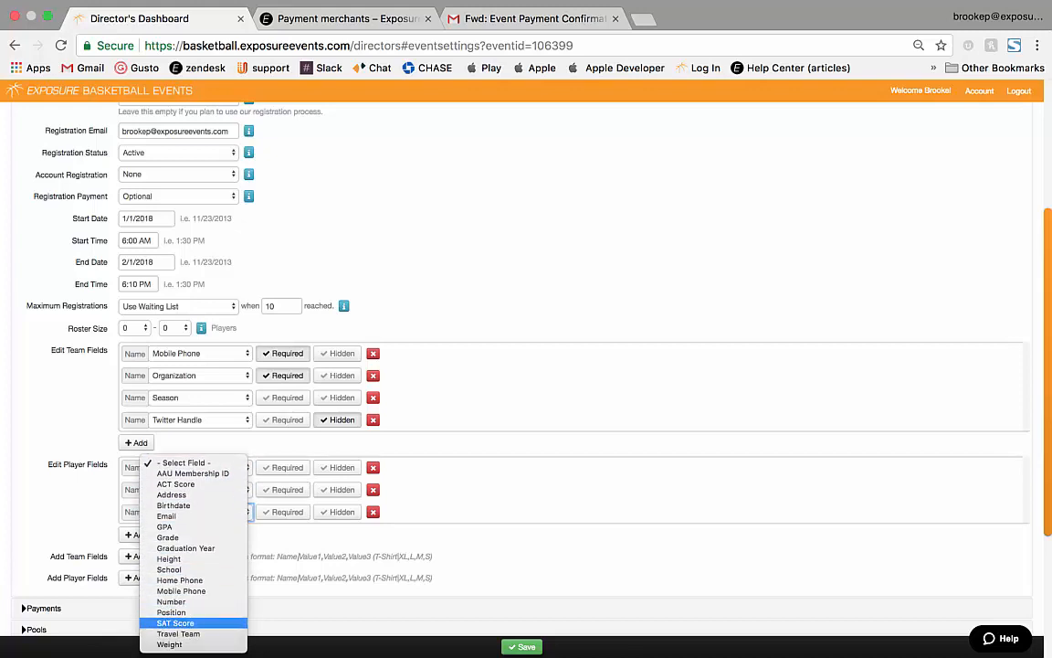
{"action": "left_click", "coordinate": [175, 623]}
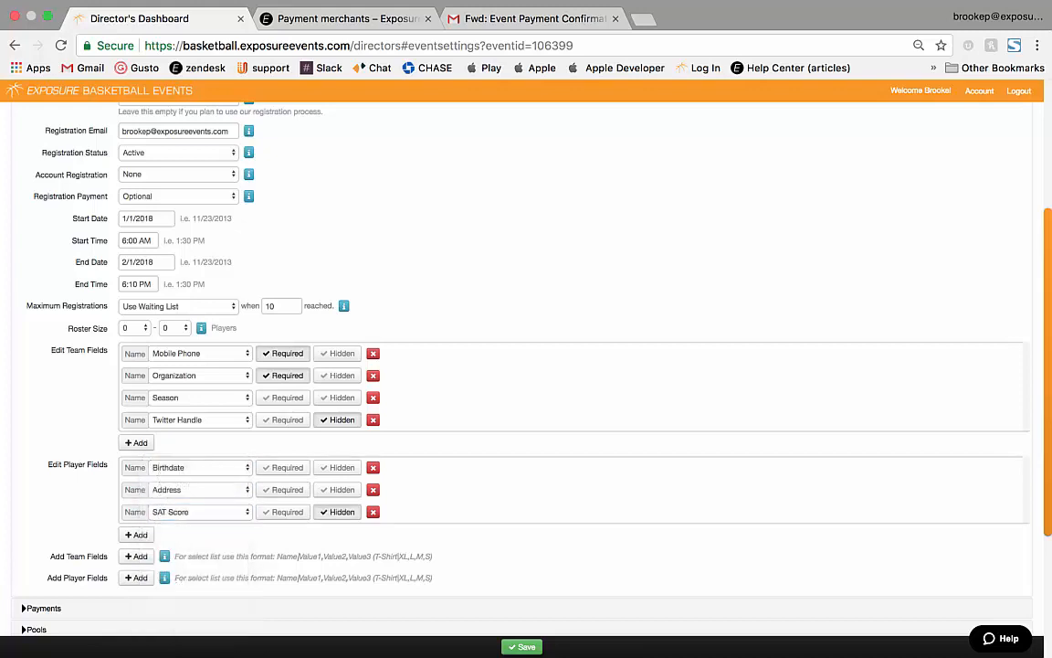
{"action": "left_click", "coordinate": [283, 468]}
{"action": "left_click", "coordinate": [283, 490]}
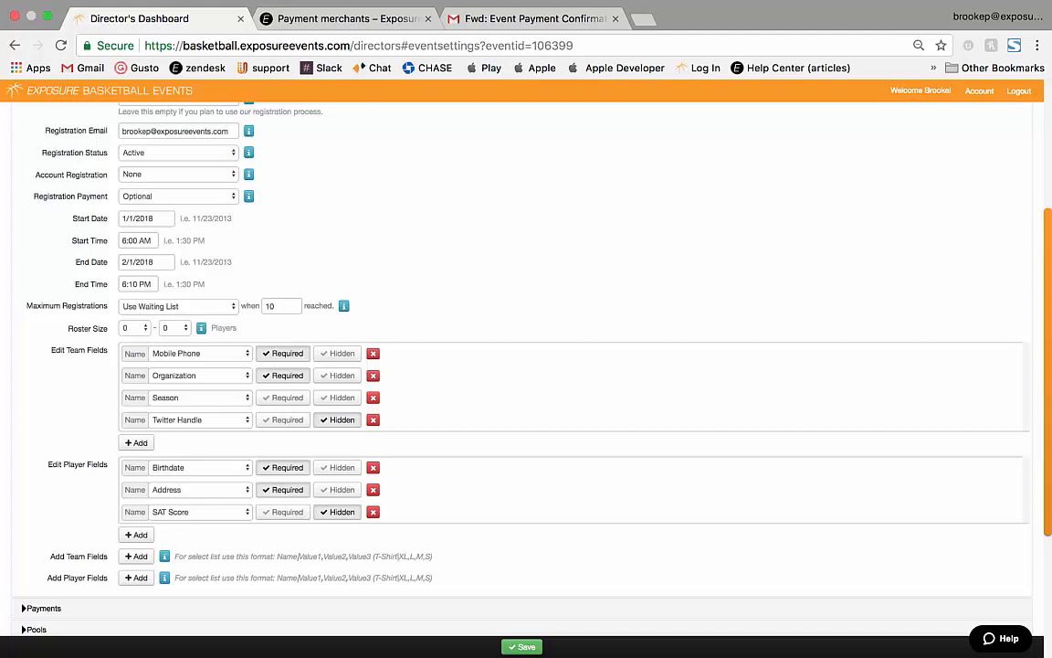
Add a required custom player question 'Tshirt' with select options XL,L,M,S.
{"action": "left_click", "coordinate": [136, 578]}
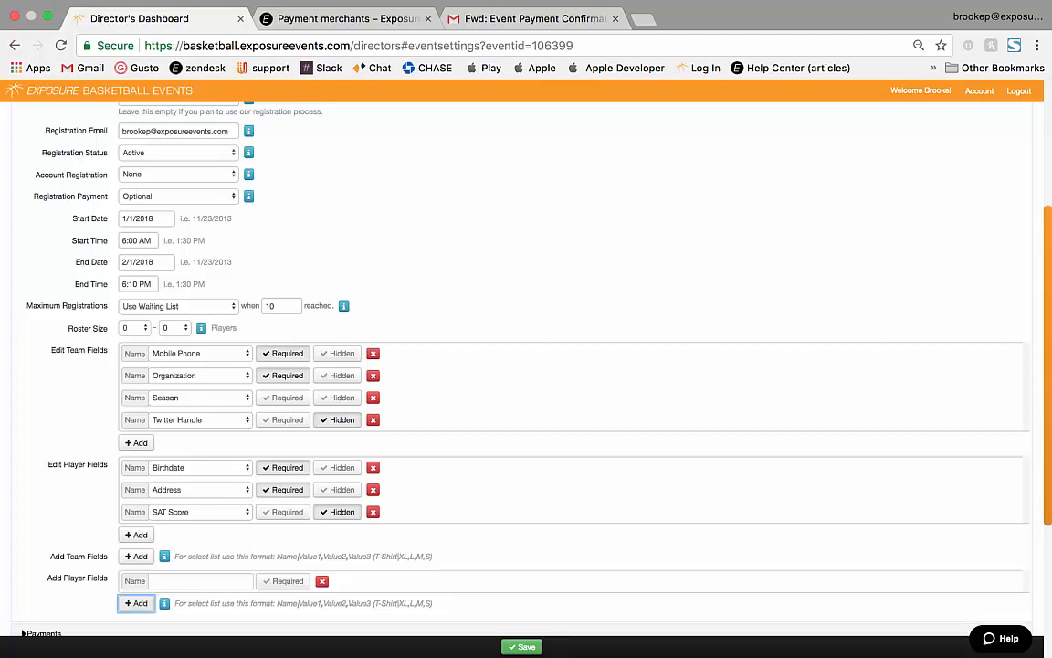
{"action": "left_click", "coordinate": [199, 581]}
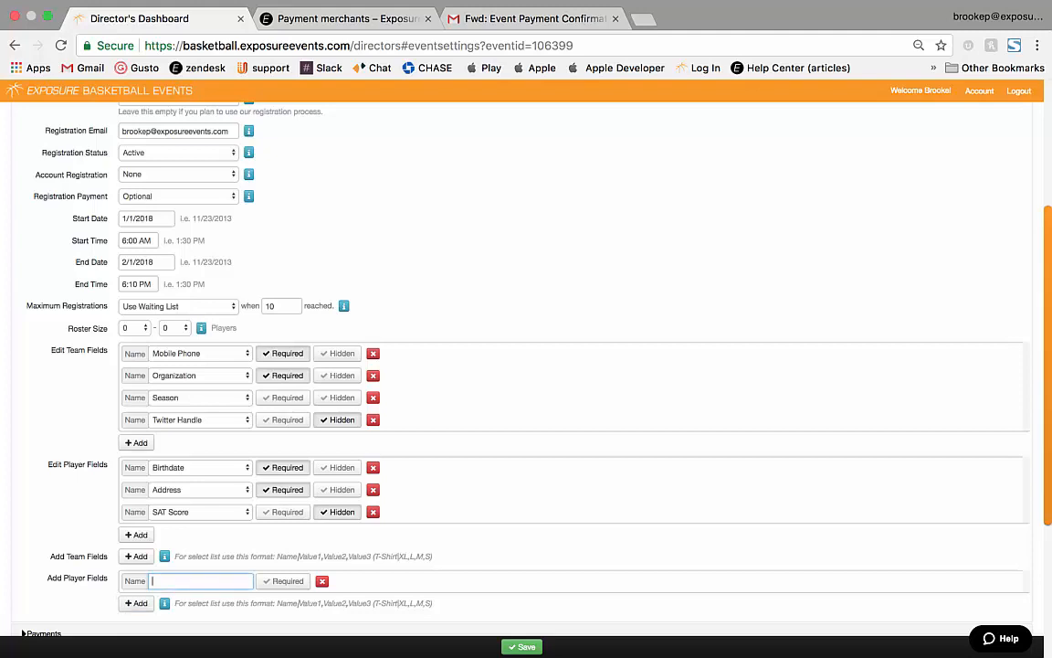
{"action": "type", "text": "Tshirt"}
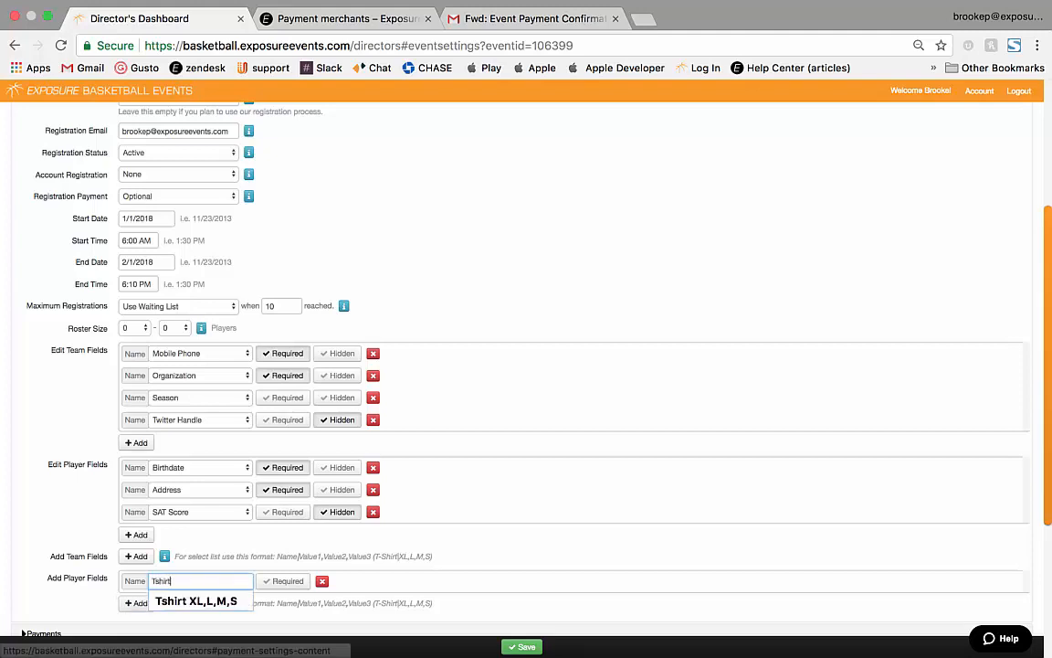
{"action": "left_click", "coordinate": [196, 601]}
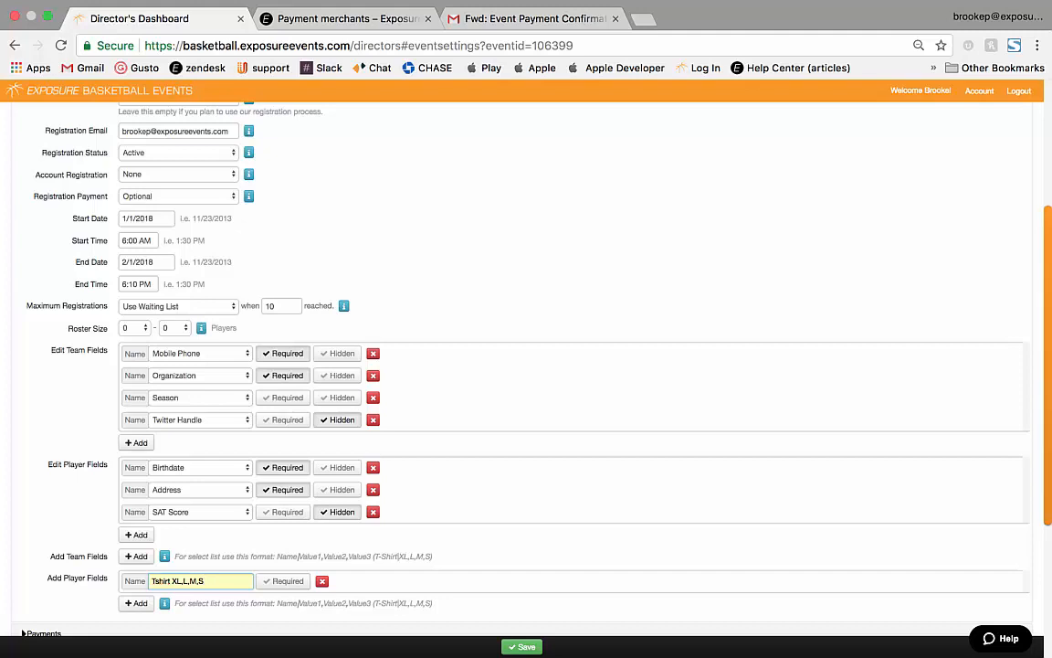
{"action": "left_click_drag", "start_coordinate": [433, 603], "coordinate": [297, 603]}
{"action": "left_click", "coordinate": [299, 603]}
{"action": "left_click", "coordinate": [283, 581]}
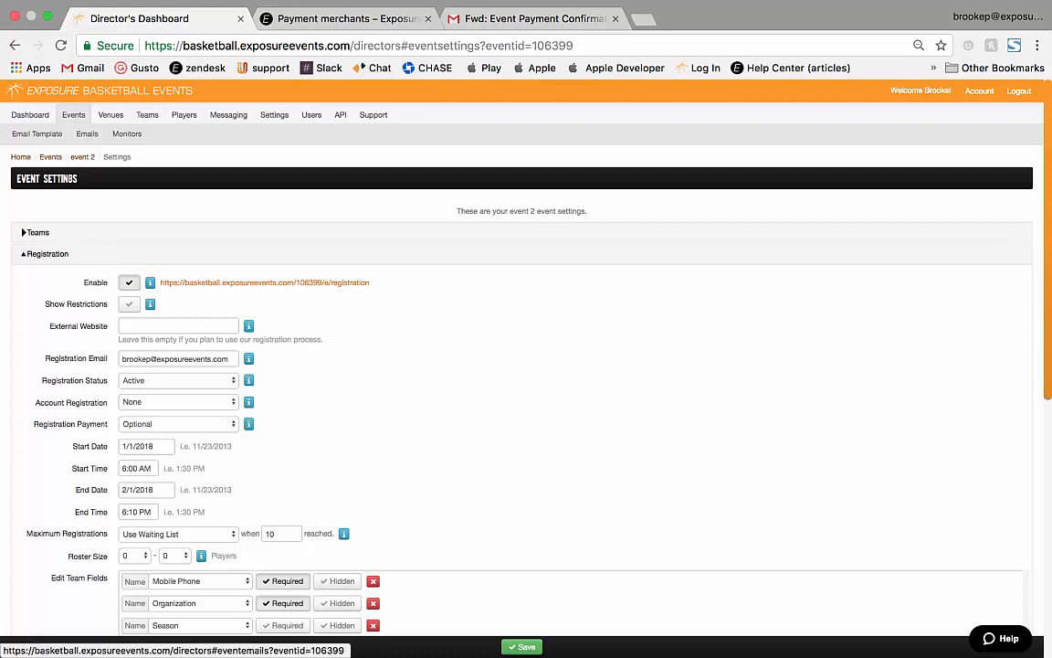
Open event 2's Registration email template from the Emails list and begin editing its BCC and message.
{"action": "left_click", "coordinate": [87, 133]}
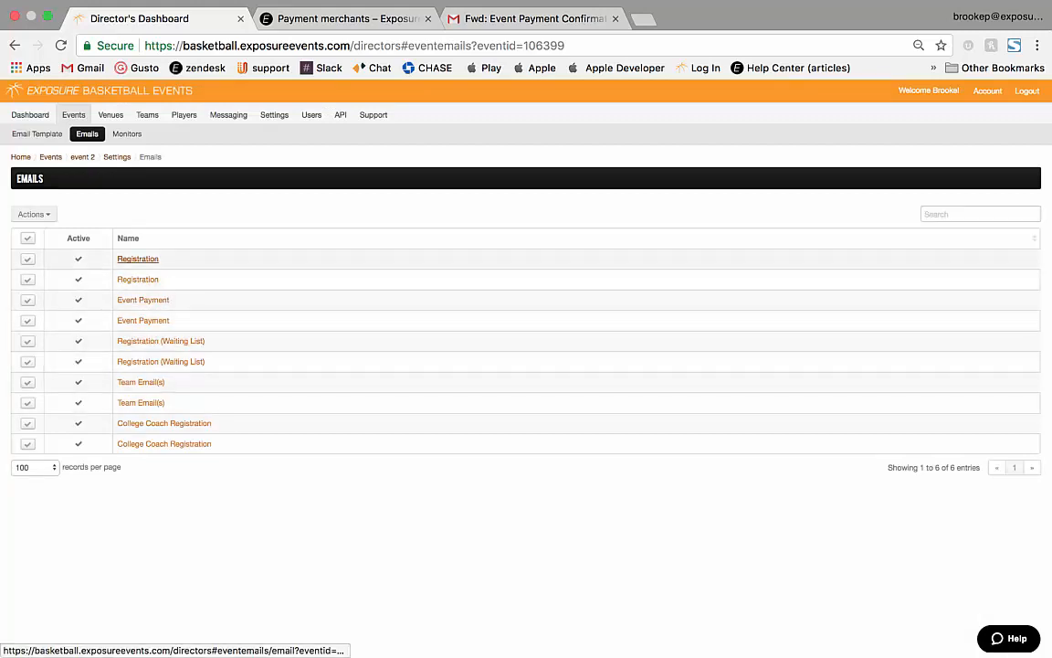
{"action": "left_click", "coordinate": [137, 258]}
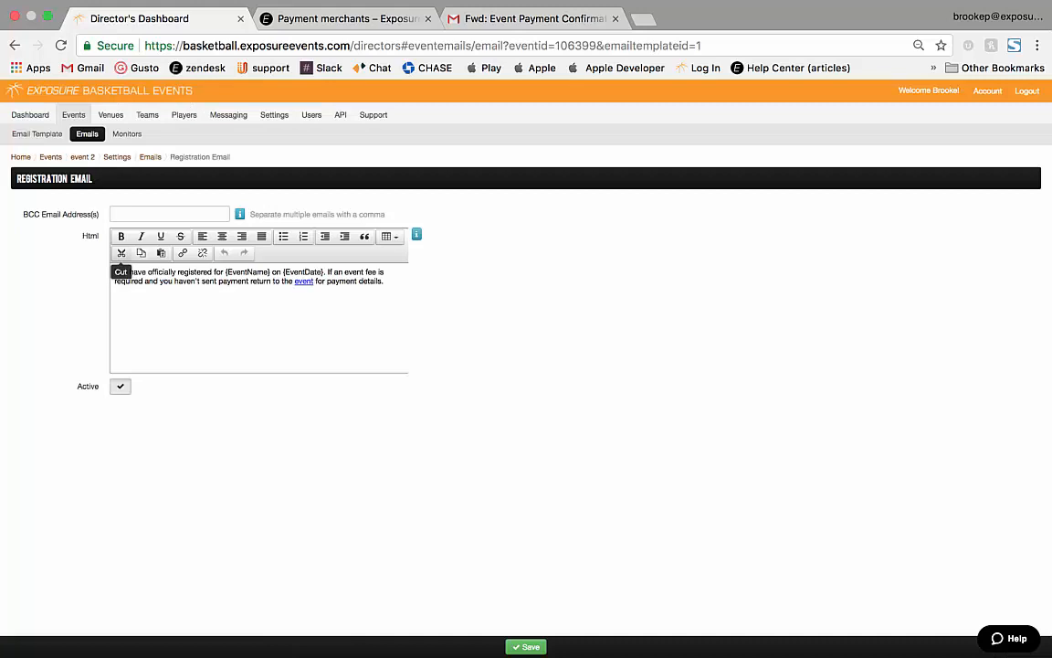
{"action": "left_click", "coordinate": [116, 214]}
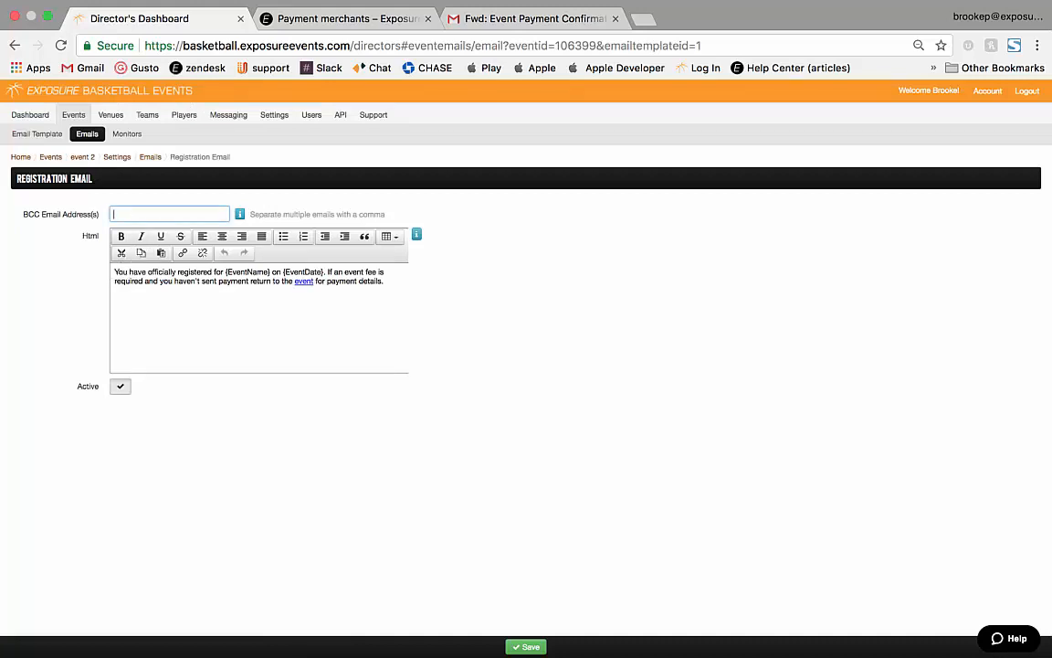
{"action": "left_click", "coordinate": [385, 281]}
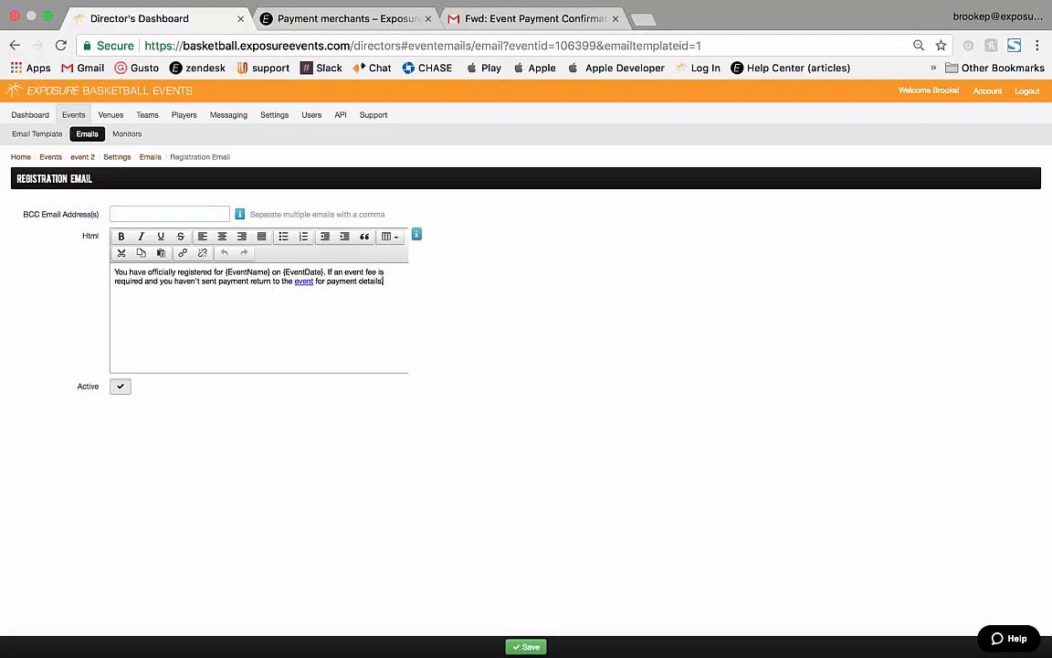
{"action": "left_click", "coordinate": [534, 18]}
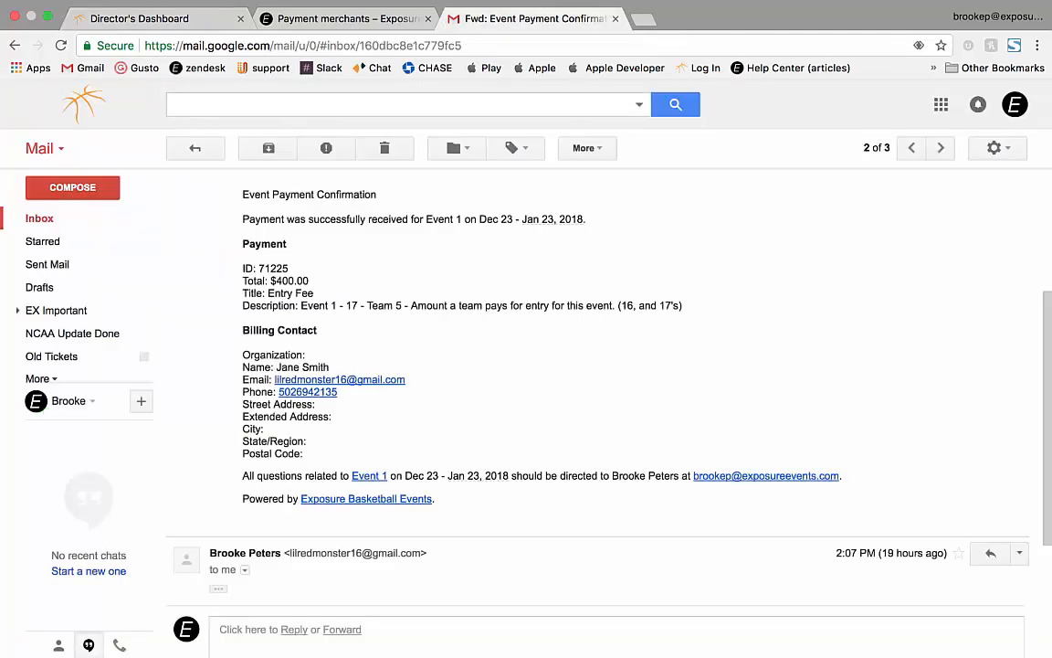
{"action": "left_click", "coordinate": [195, 148]}
{"action": "left_click", "coordinate": [460, 185]}
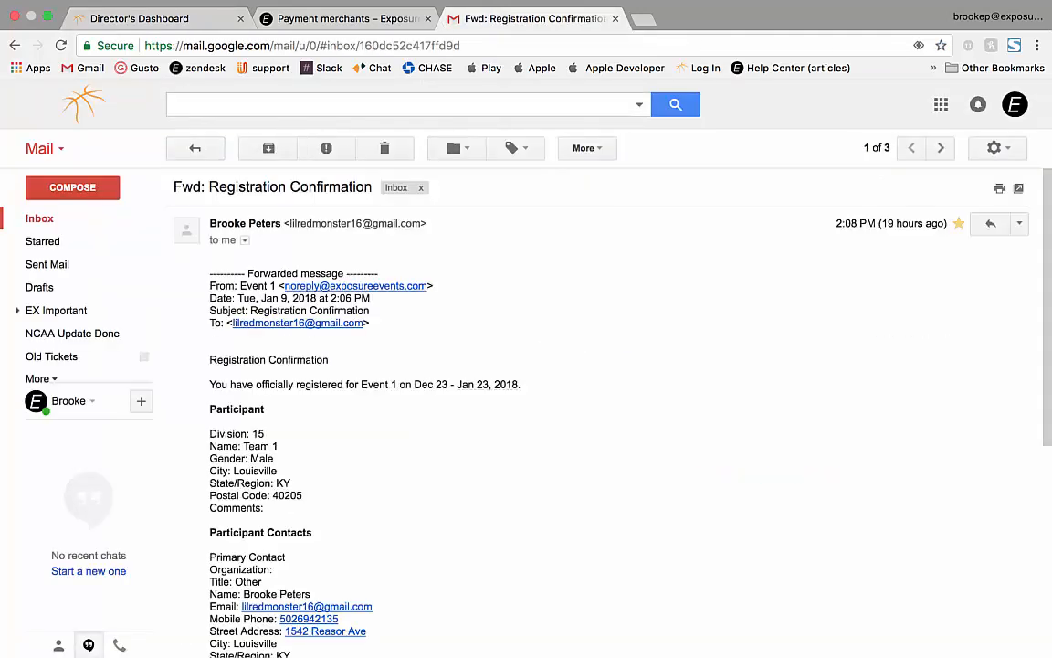
{"action": "scroll", "coordinate": [460, 366], "scroll_direction": "down", "scroll_amount": 3}
{"action": "scroll", "coordinate": [460, 366], "scroll_direction": "up", "scroll_amount": 1}
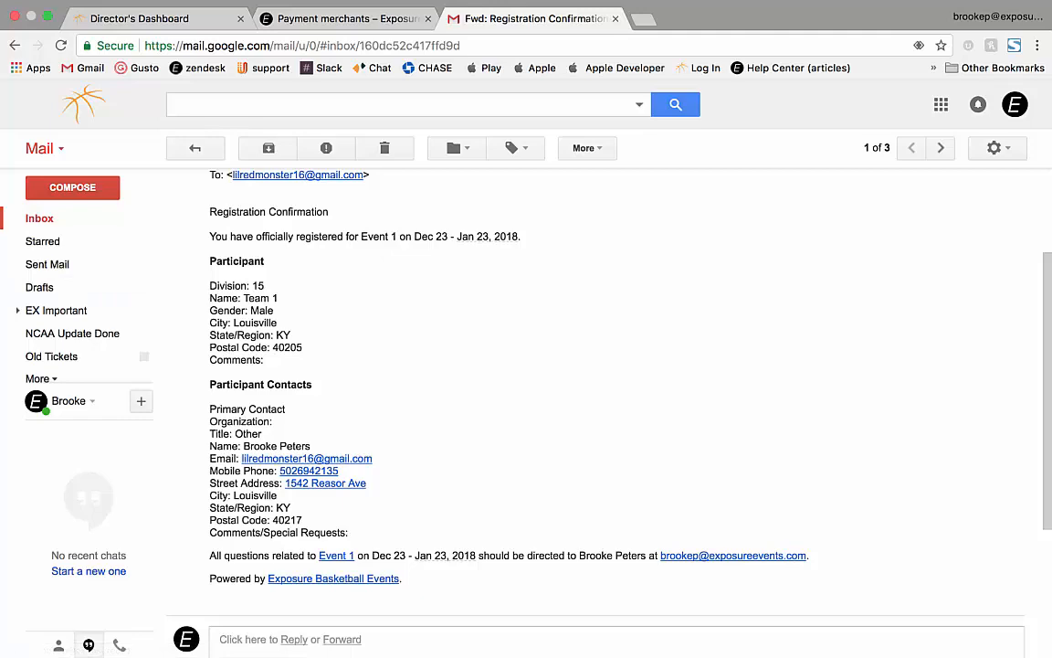
{"action": "left_click", "coordinate": [196, 148]}
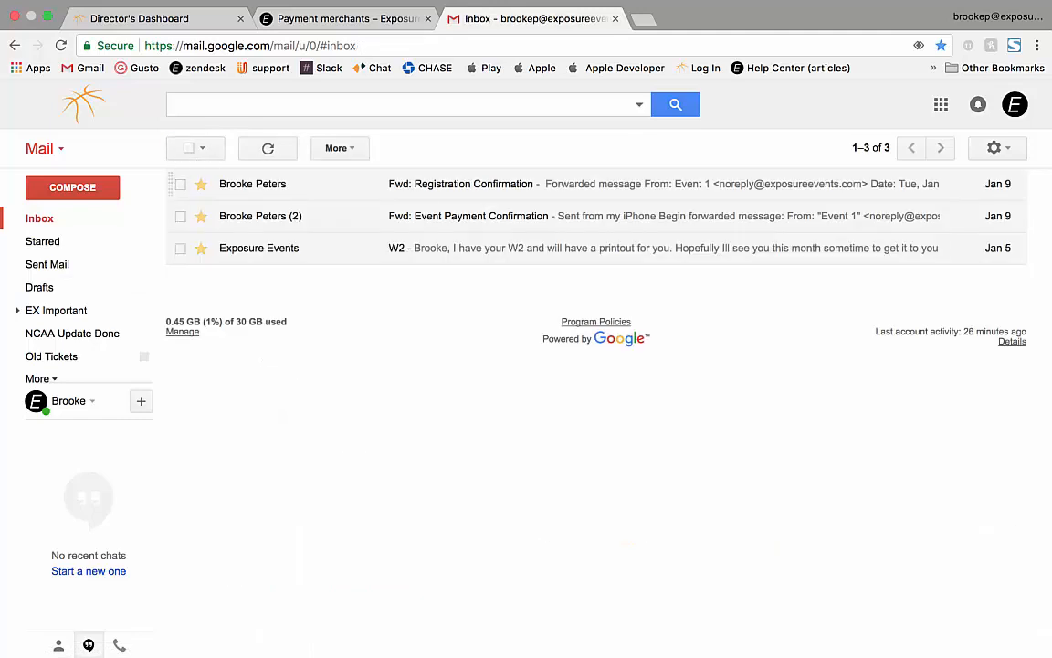
{"action": "left_click", "coordinate": [448, 215]}
{"action": "scroll", "coordinate": [603, 411], "scroll_direction": "down", "scroll_amount": 3}
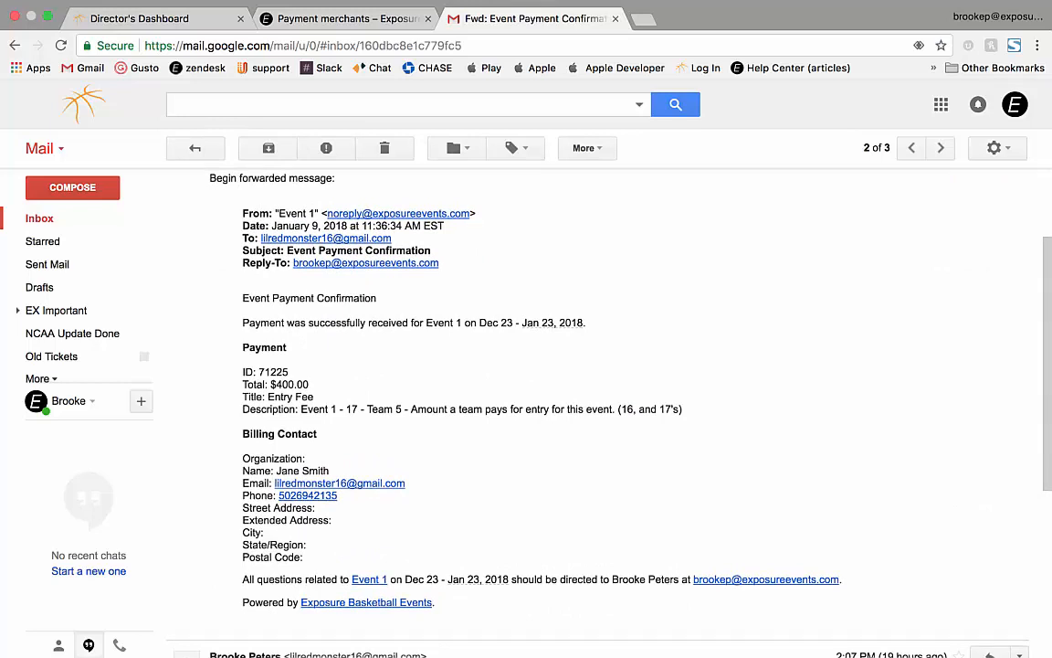
{"action": "scroll", "coordinate": [548, 375], "scroll_direction": "down", "scroll_amount": 1}
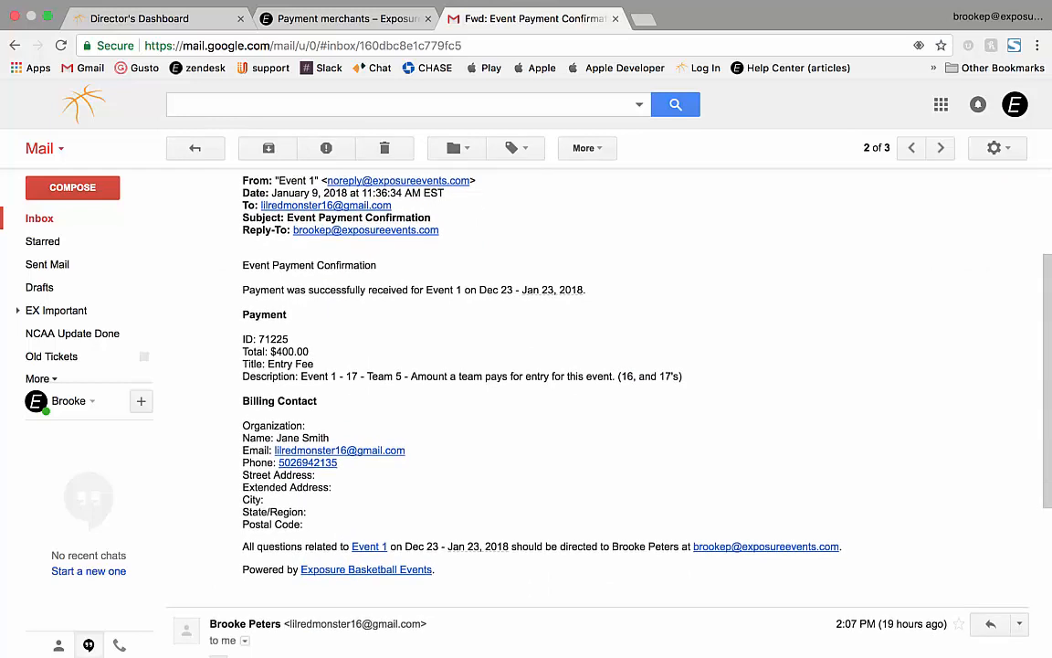
{"action": "left_click", "coordinate": [154, 19]}
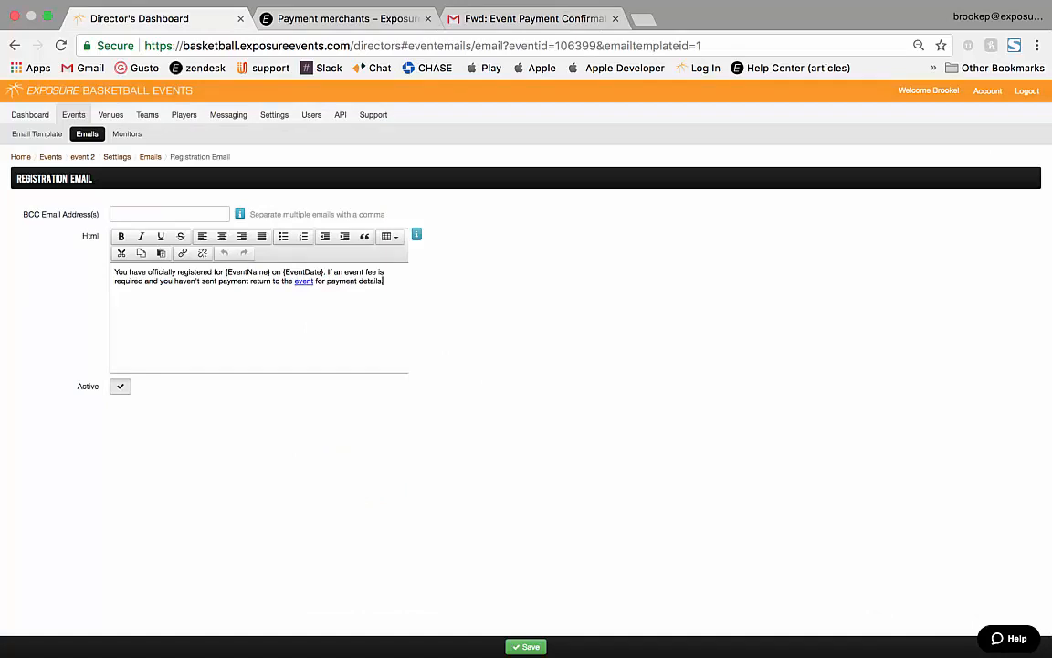
Open the account Settings Discounts list showing the $5.00 Discount and 15% New Teams codes.
{"action": "left_click", "coordinate": [274, 115]}
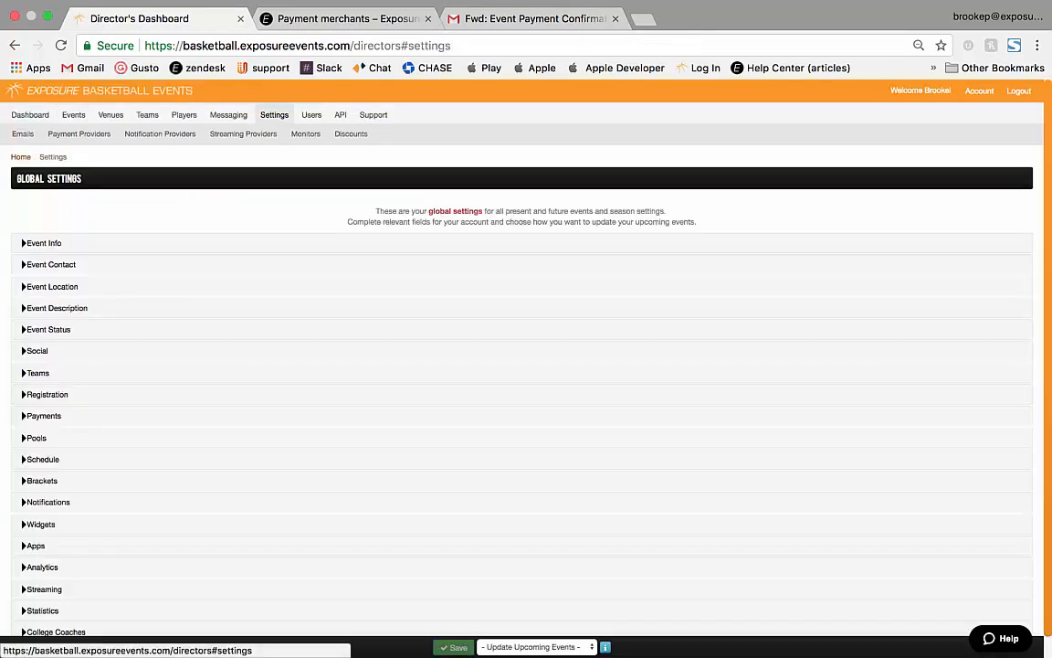
{"action": "left_click", "coordinate": [351, 133]}
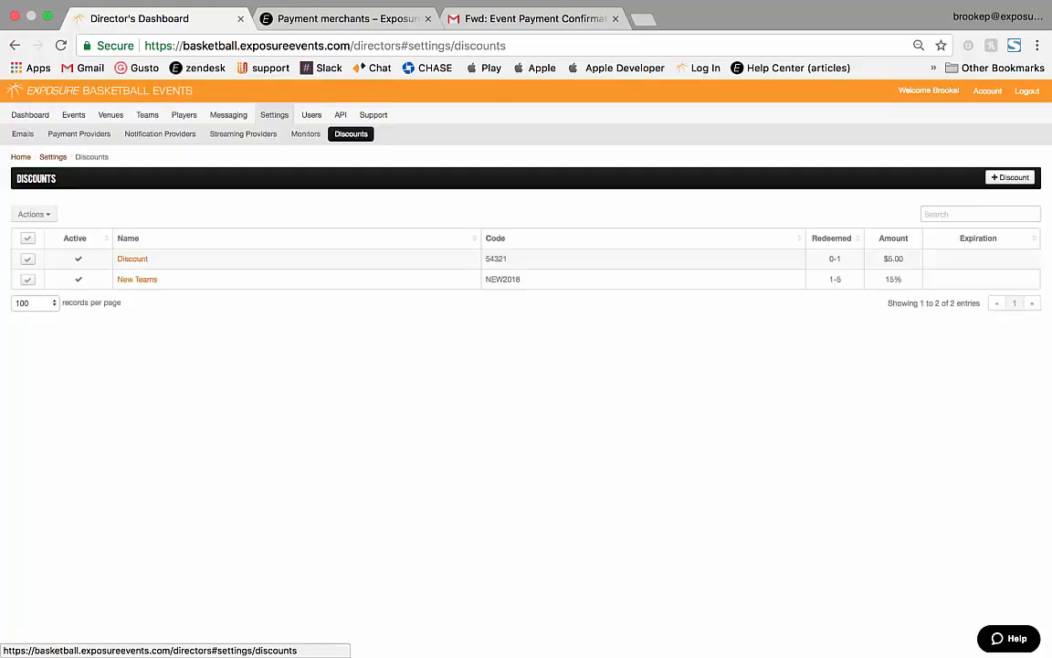
Start a new discount named 2018 with discount code 2018.
{"action": "left_click", "coordinate": [1009, 178]}
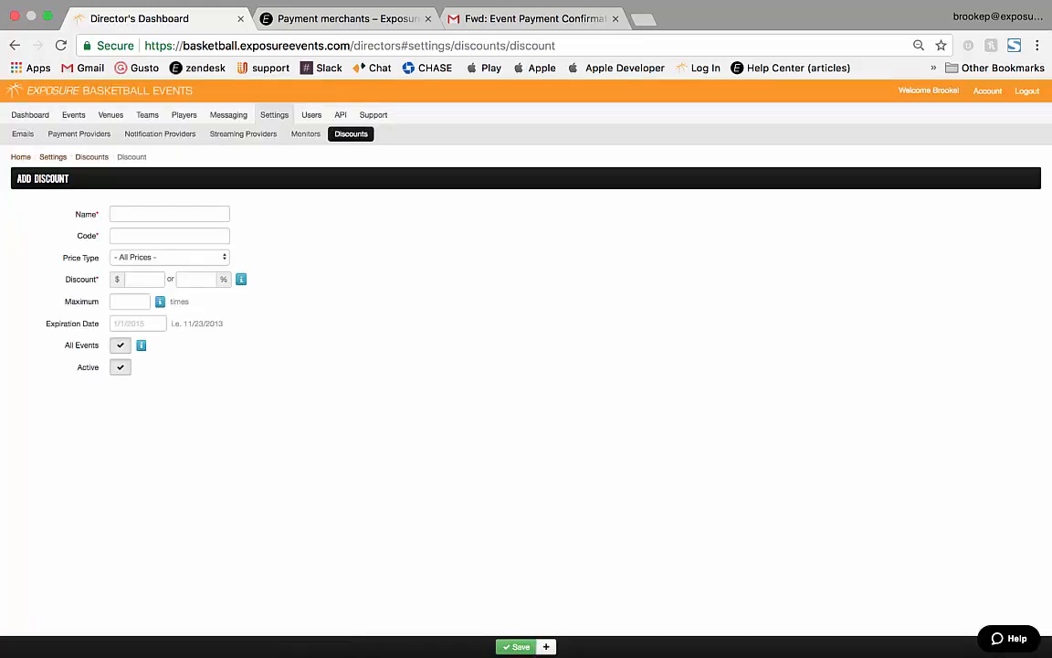
{"action": "left_click", "coordinate": [169, 214]}
{"action": "type", "text": "2018"}
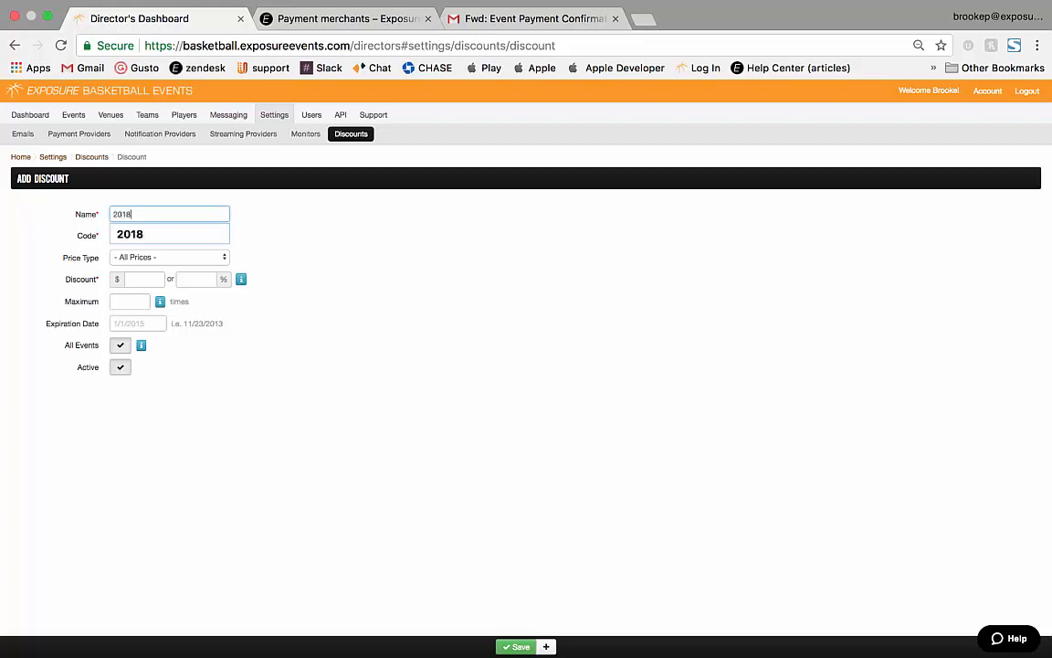
{"action": "key", "text": "Down"}
{"action": "key", "text": "Return"}
{"action": "key", "text": "Tab"}
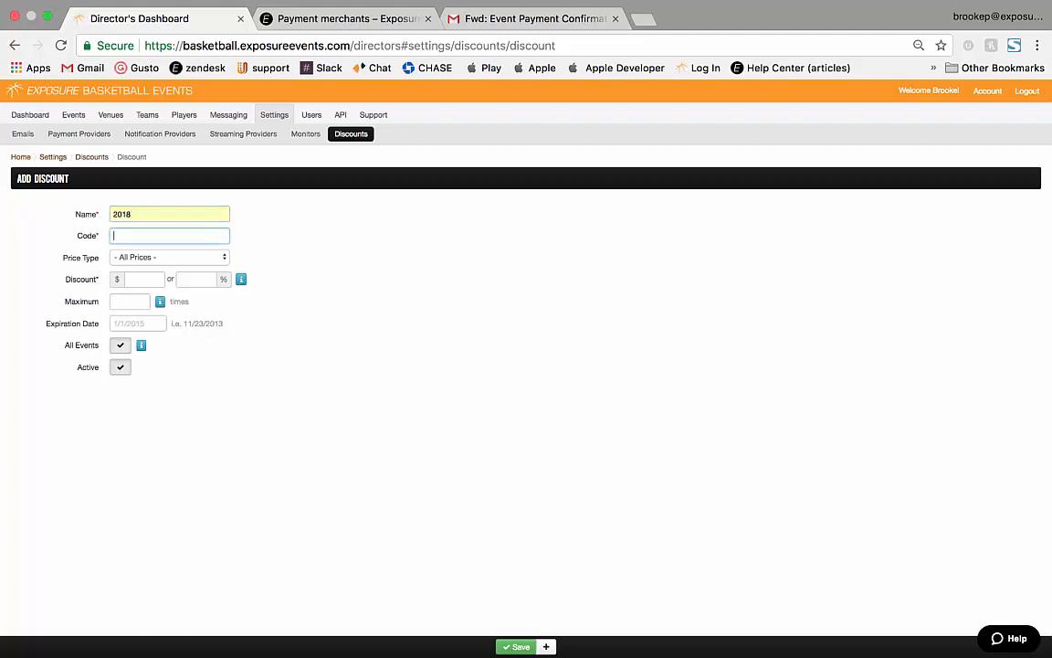
{"action": "type", "text": "2018"}
Make it $24 off Other prices, maximum 4 uses on all events, save, and return to Events.
{"action": "key", "text": "Tab"}
{"action": "key", "text": "space"}
{"action": "key", "text": "Down"}
{"action": "key", "text": "Down"}
{"action": "key", "text": "Down"}
{"action": "key", "text": "Down"}
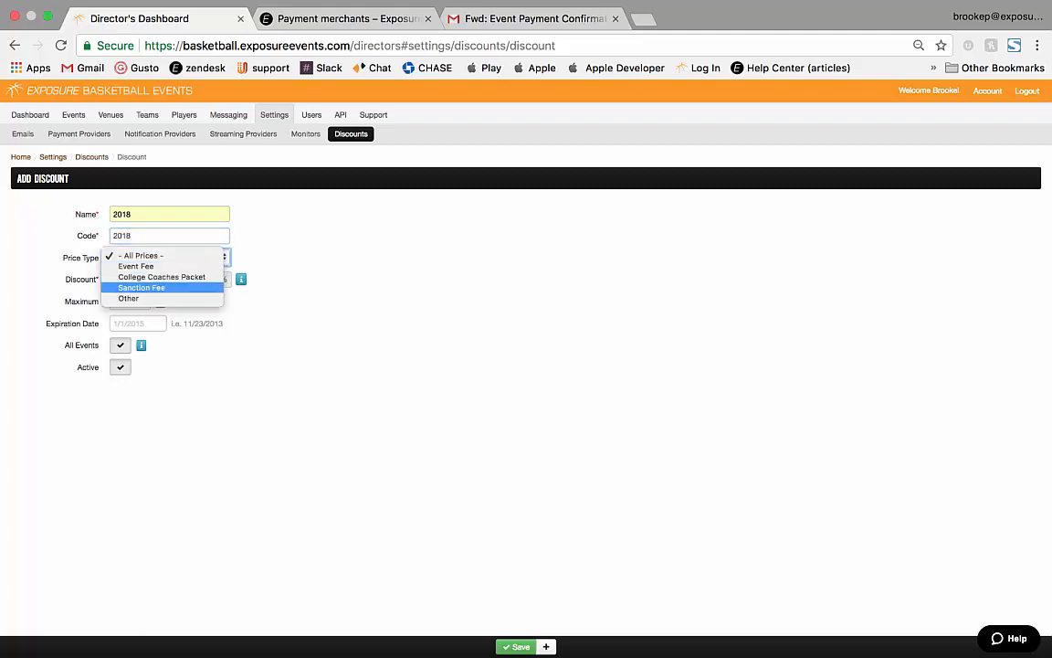
{"action": "key", "text": "Return"}
{"action": "key", "text": "Tab"}
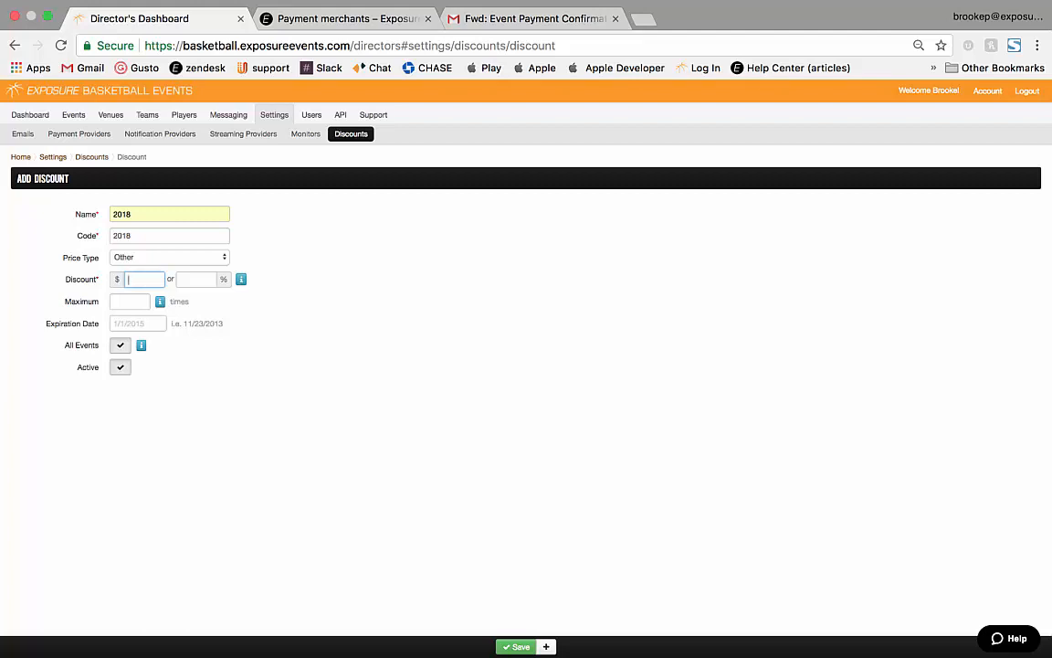
{"action": "type", "text": "24."}
{"action": "key", "text": "Tab"}
{"action": "key", "text": "Tab"}
{"action": "type", "text": "4"}
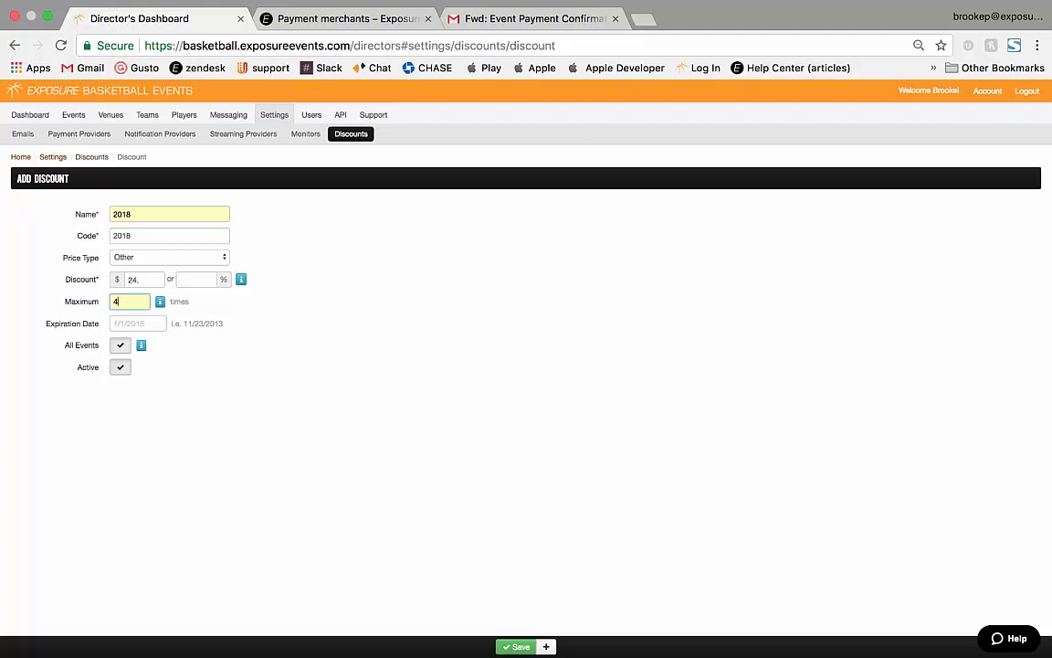
{"action": "left_click", "coordinate": [120, 345]}
{"action": "left_click", "coordinate": [120, 345]}
{"action": "left_click", "coordinate": [517, 647]}
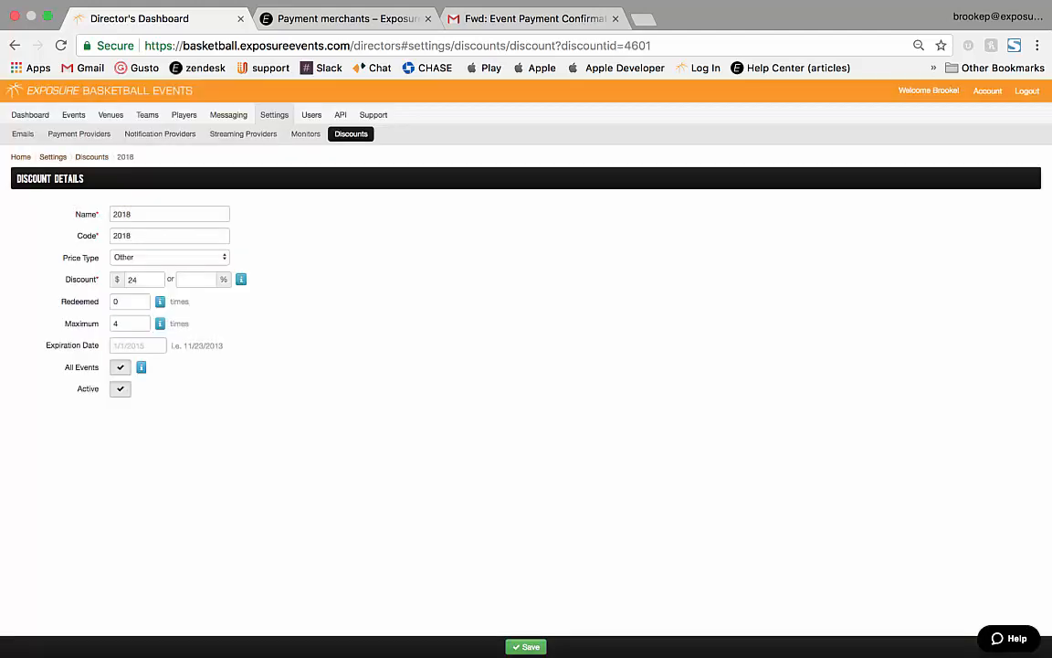
{"action": "left_click", "coordinate": [73, 114]}
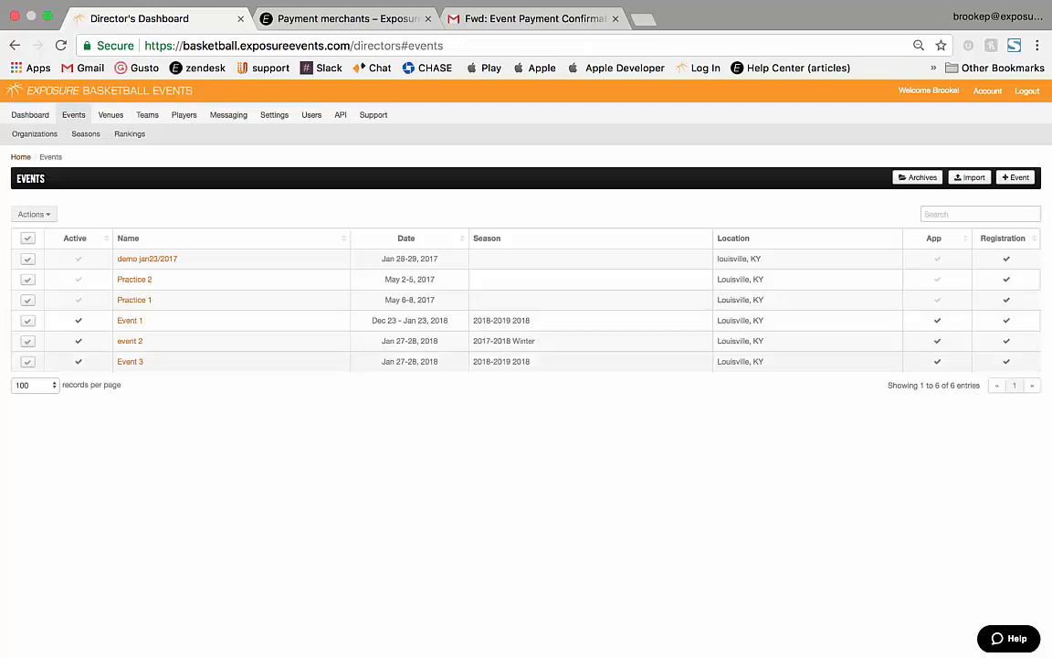
Add the 2018 discount to event 2's discounts, then reopen event 2's details.
{"action": "left_click", "coordinate": [130, 341]}
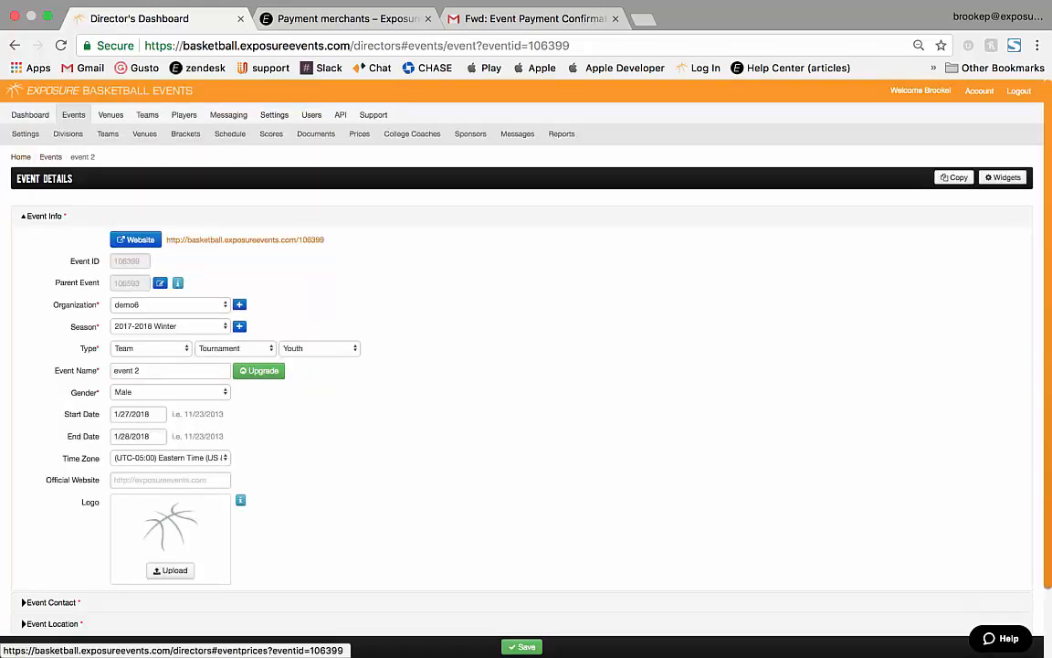
{"action": "left_click", "coordinate": [359, 134]}
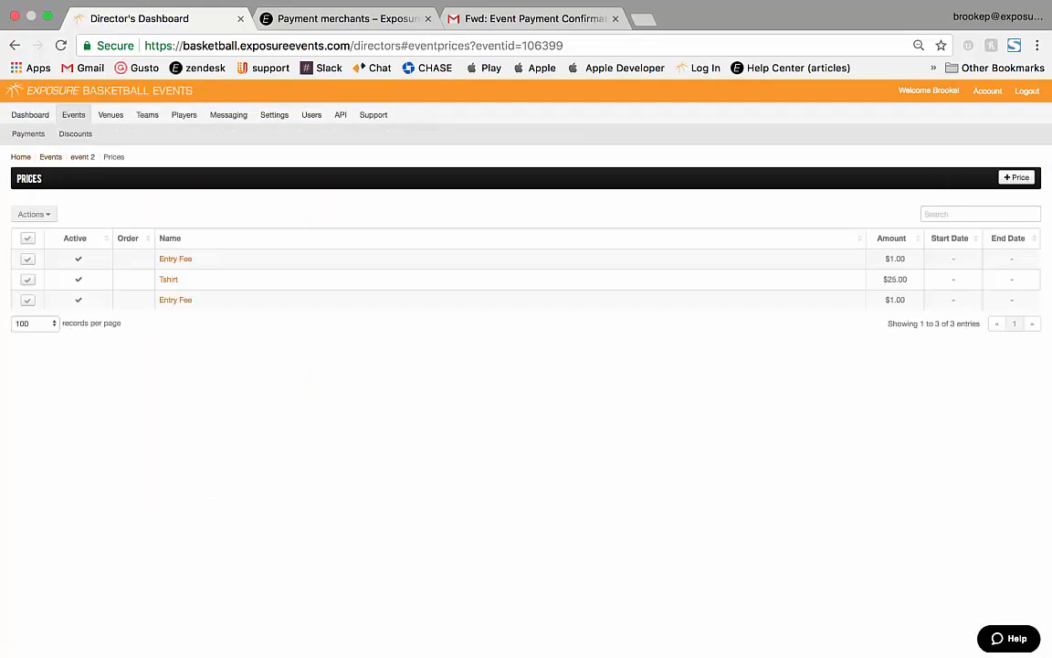
{"action": "left_click", "coordinate": [75, 133]}
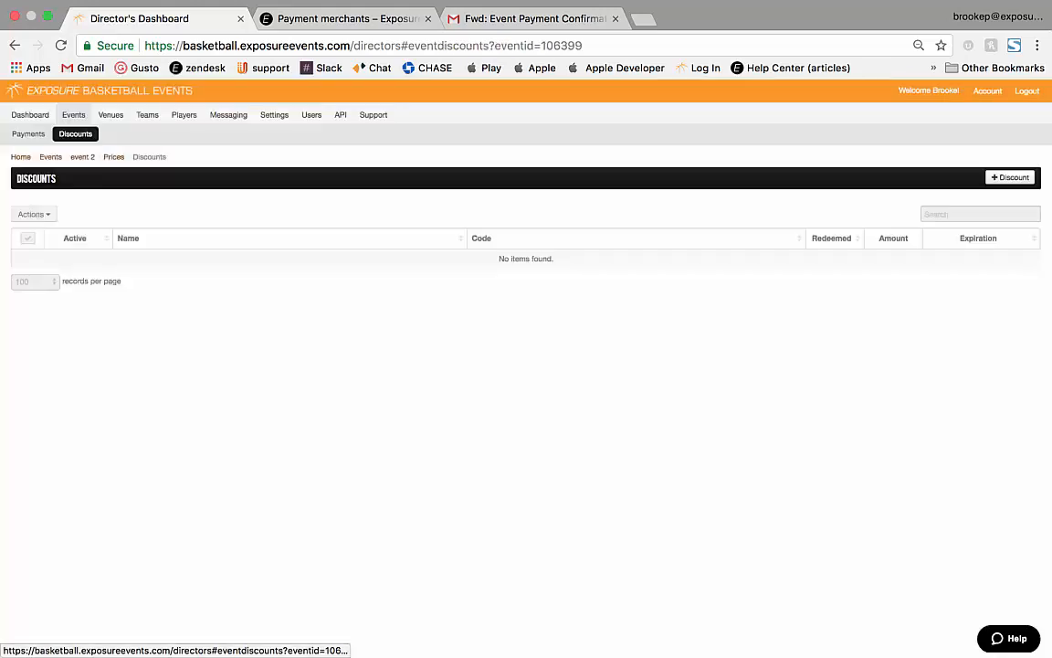
{"action": "left_click", "coordinate": [1010, 177]}
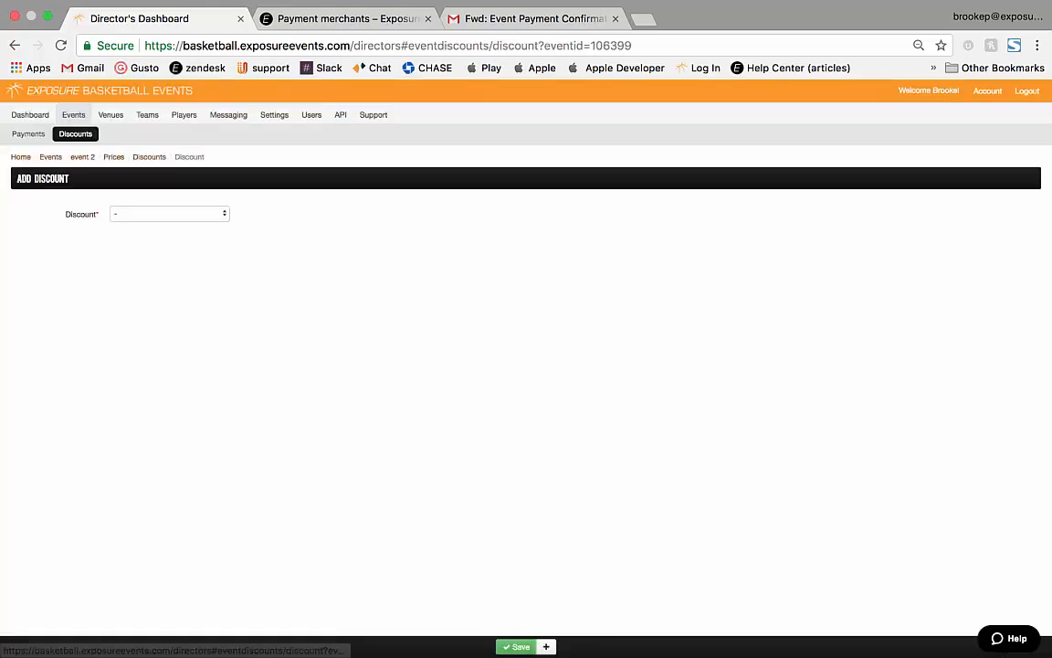
{"action": "left_click", "coordinate": [164, 213]}
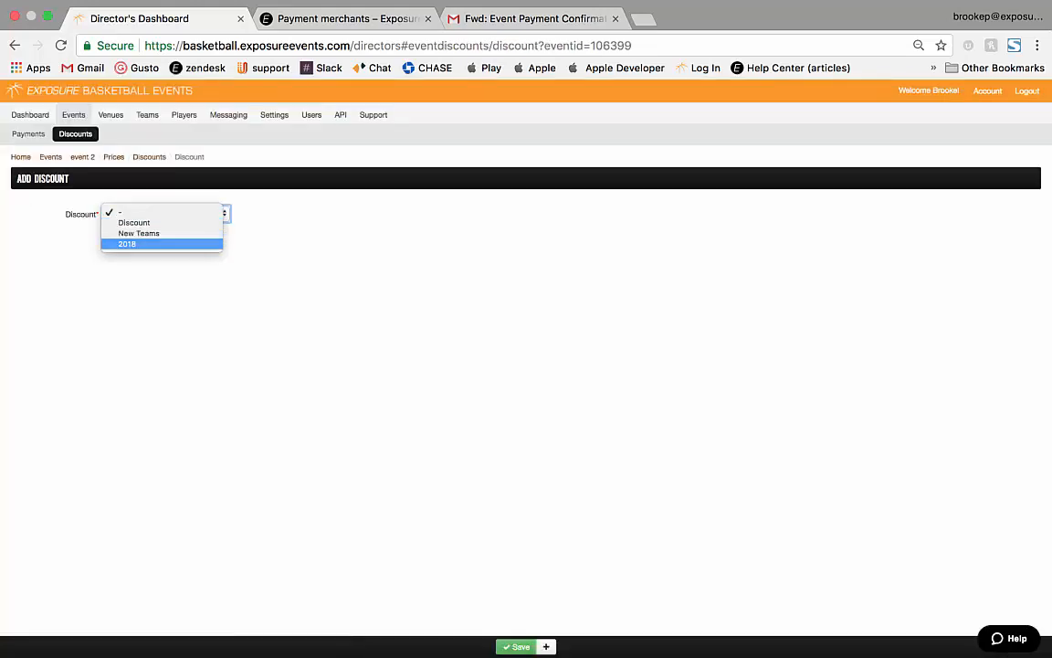
{"action": "left_click", "coordinate": [162, 244]}
{"action": "left_click", "coordinate": [516, 647]}
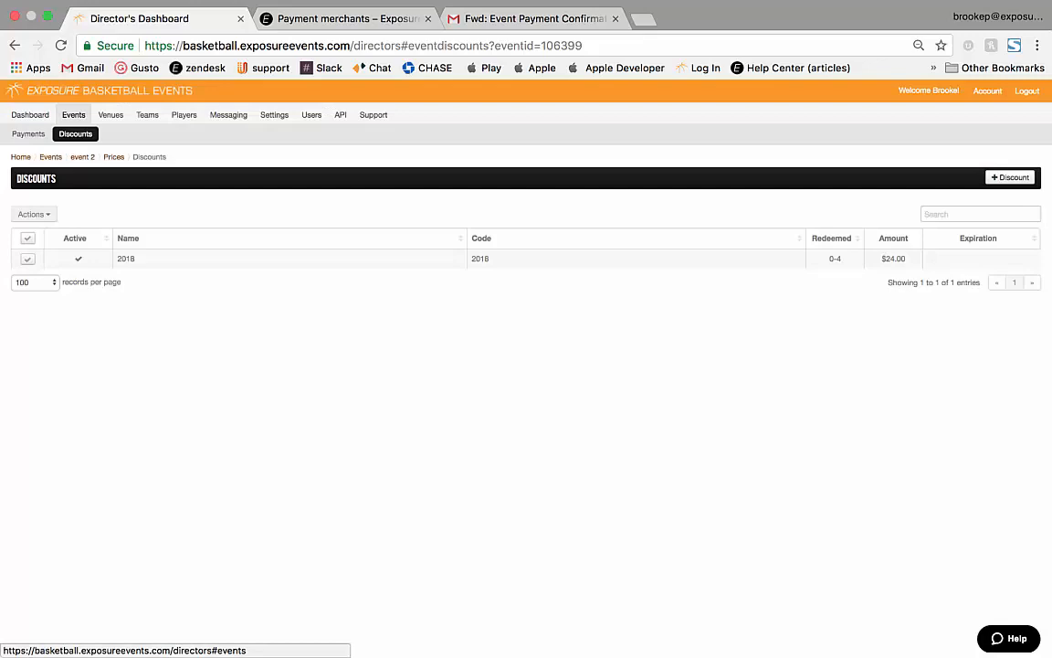
{"action": "left_click", "coordinate": [50, 157]}
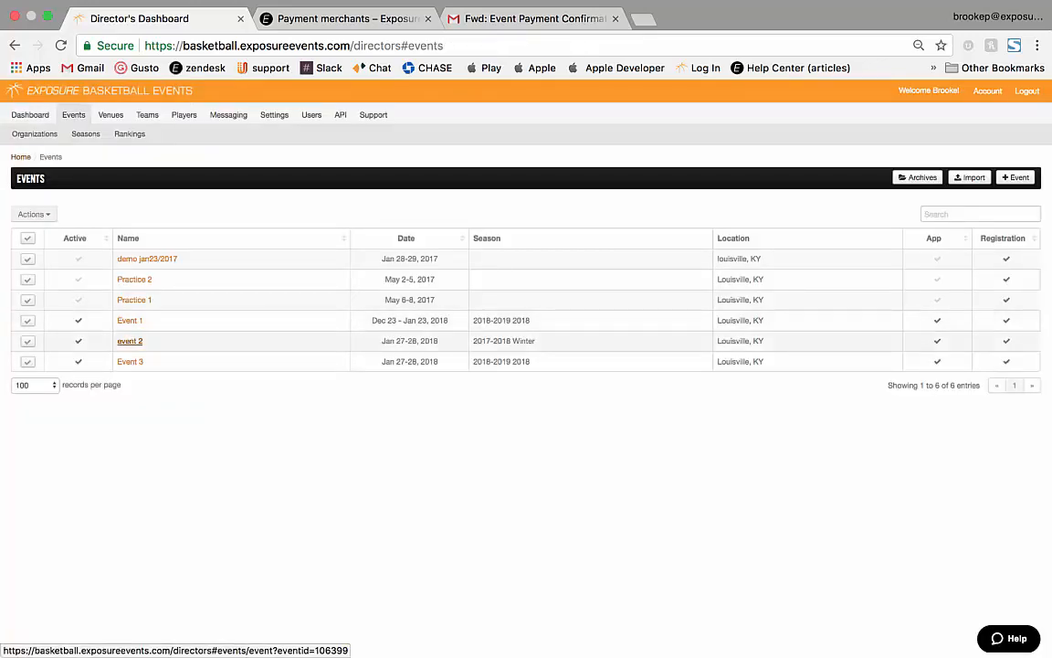
{"action": "left_click", "coordinate": [130, 341]}
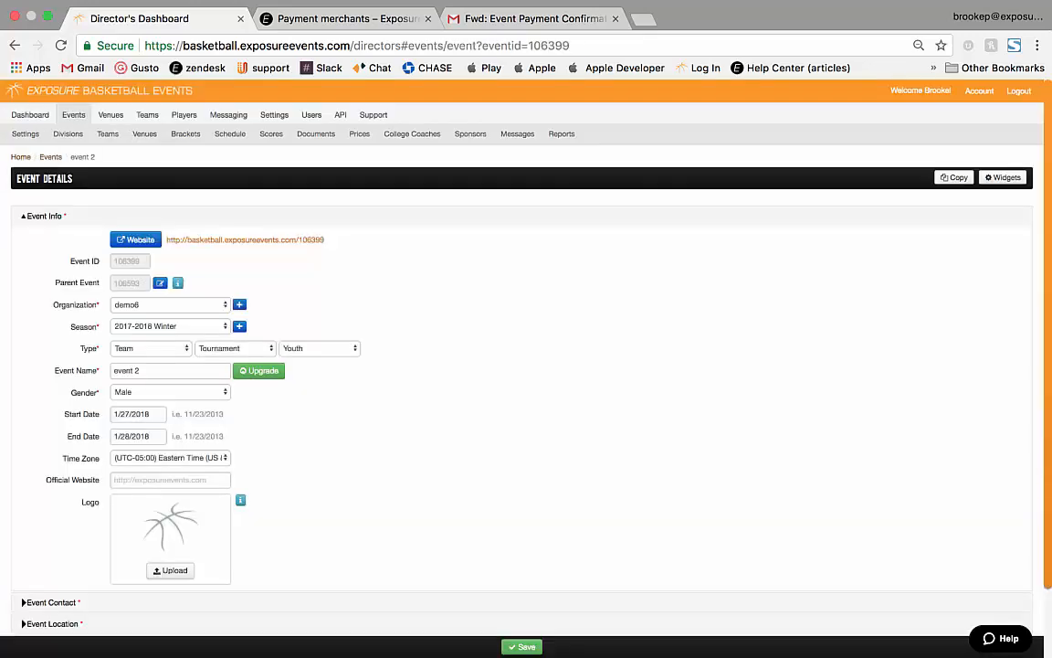
Open event 2's public website on its Registration form and scroll through it.
{"action": "left_click", "coordinate": [135, 239]}
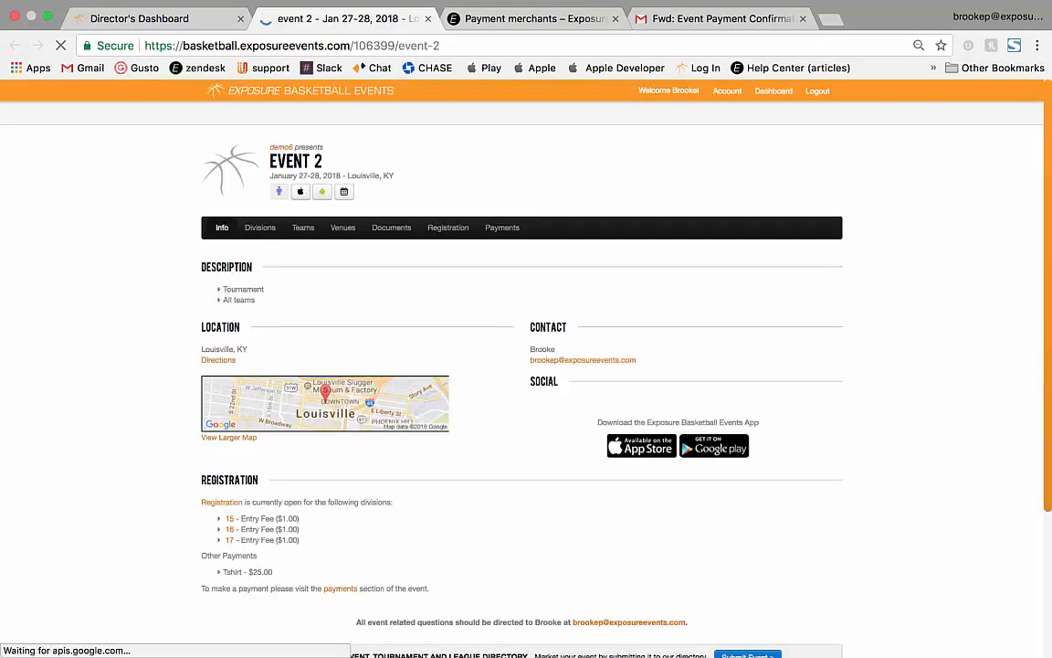
{"action": "left_click", "coordinate": [448, 228]}
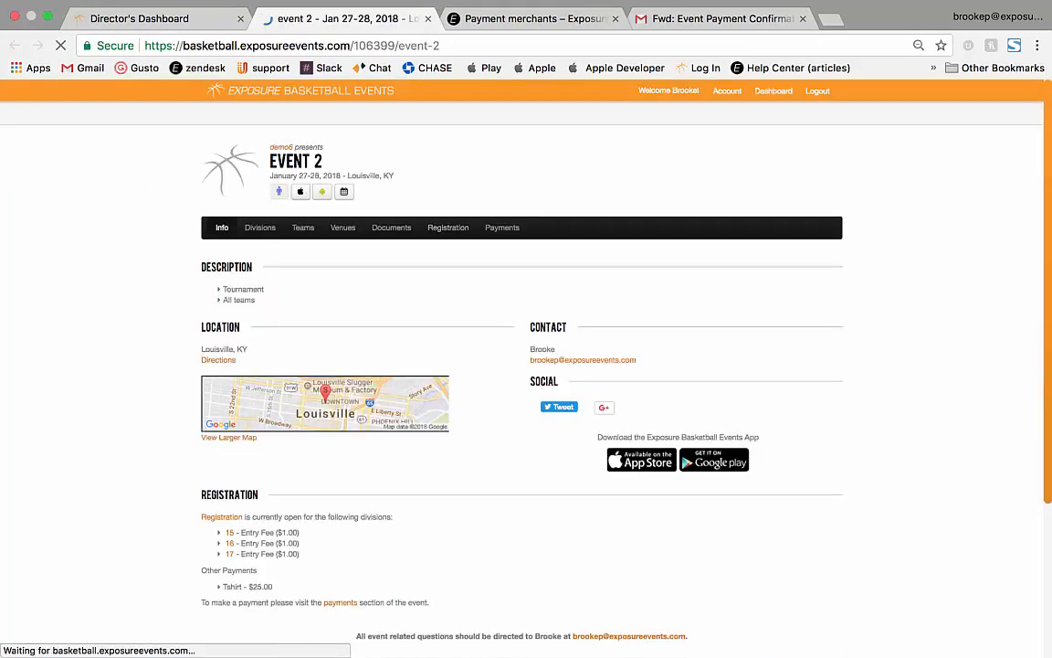
{"action": "scroll", "coordinate": [526, 366], "scroll_direction": "down", "scroll_amount": 5}
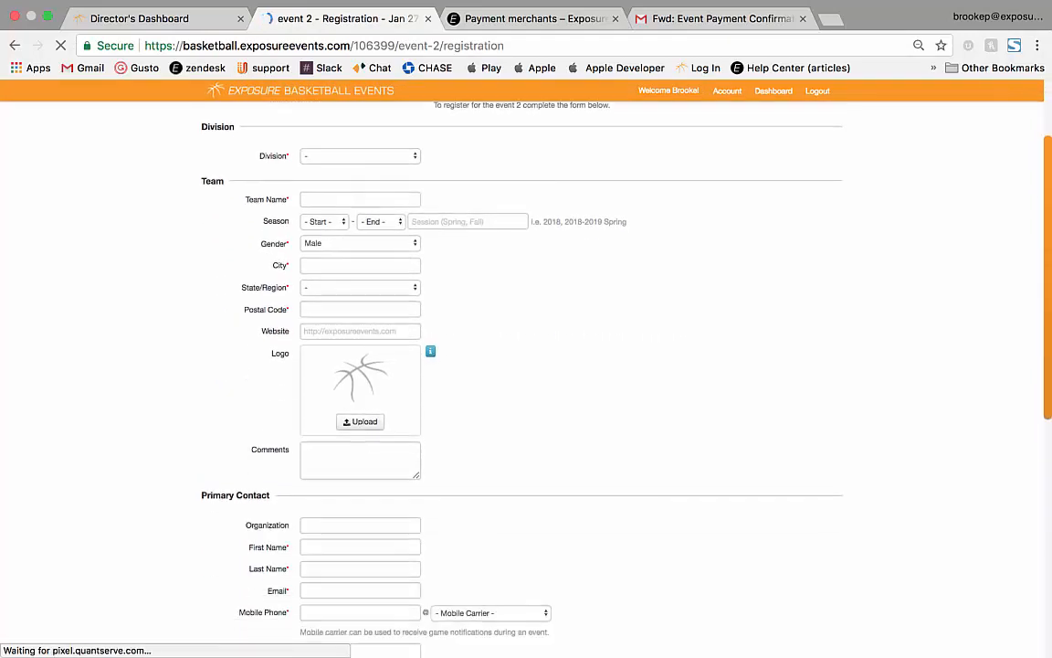
{"action": "scroll", "coordinate": [526, 365], "scroll_direction": "down", "scroll_amount": 4}
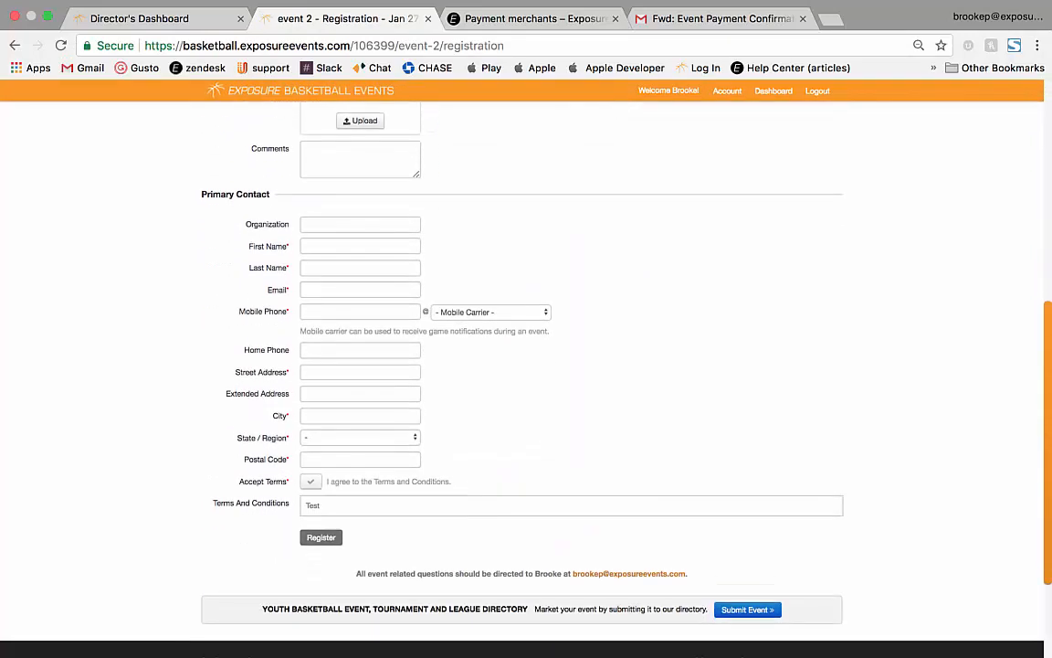
{"action": "scroll", "coordinate": [526, 365], "scroll_direction": "up", "scroll_amount": 7}
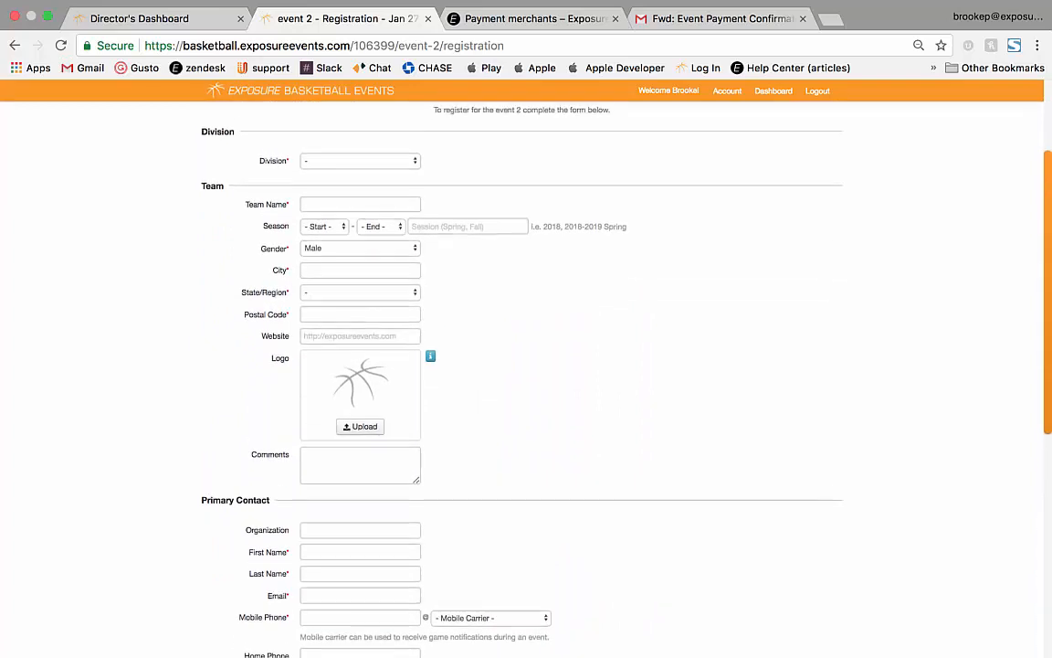
{"action": "scroll", "coordinate": [527, 366], "scroll_direction": "down", "scroll_amount": 4}
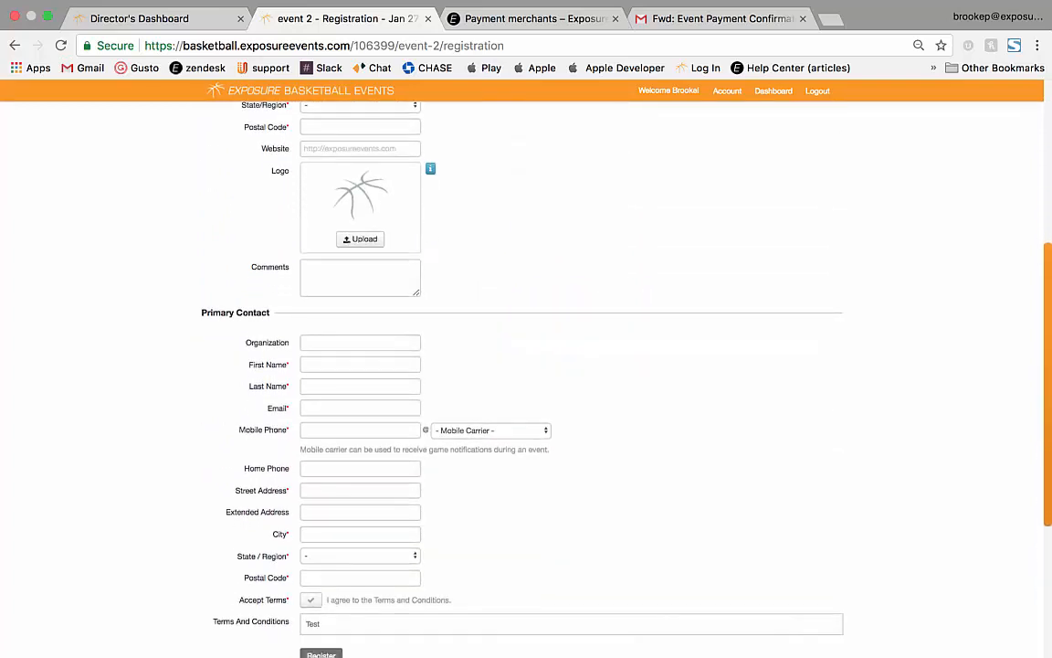
Highlight the Accept Terms line and the Website, Logo and Comments fields on the form.
{"action": "left_click_drag", "start_coordinate": [239, 601], "coordinate": [361, 601]}
{"action": "scroll", "coordinate": [526, 365], "scroll_direction": "down", "scroll_amount": 3}
{"action": "scroll", "coordinate": [526, 365], "scroll_direction": "up", "scroll_amount": 8}
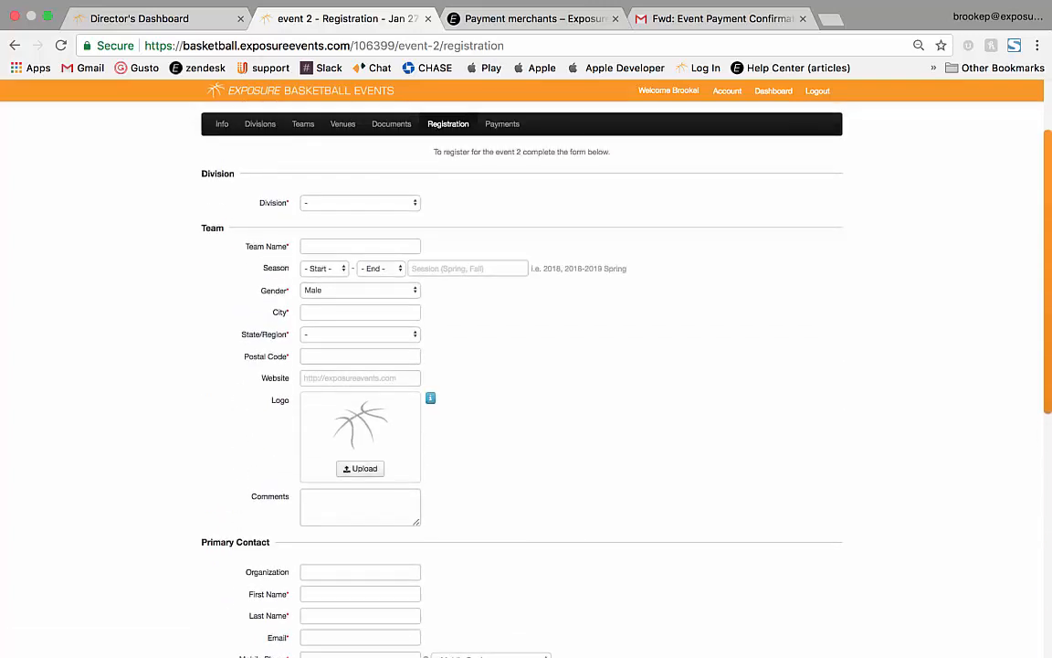
{"action": "left_click_drag", "start_coordinate": [260, 379], "coordinate": [290, 499]}
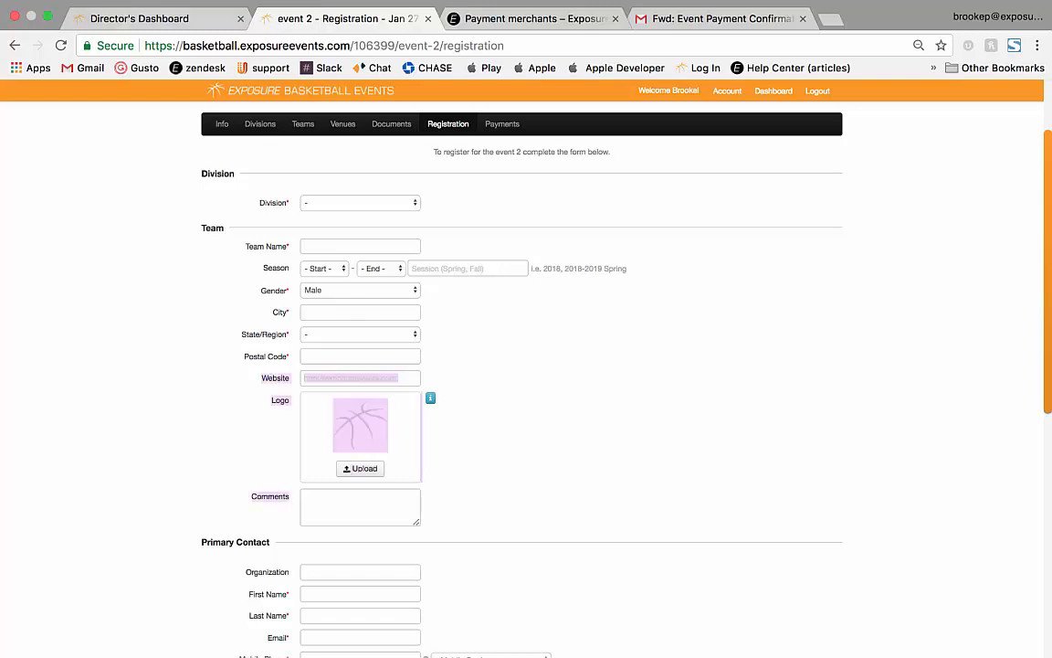
{"action": "left_click", "coordinate": [140, 19]}
In event 2's Registration settings, add three team field rows set to Logo and Website first.
{"action": "left_click", "coordinate": [24, 133]}
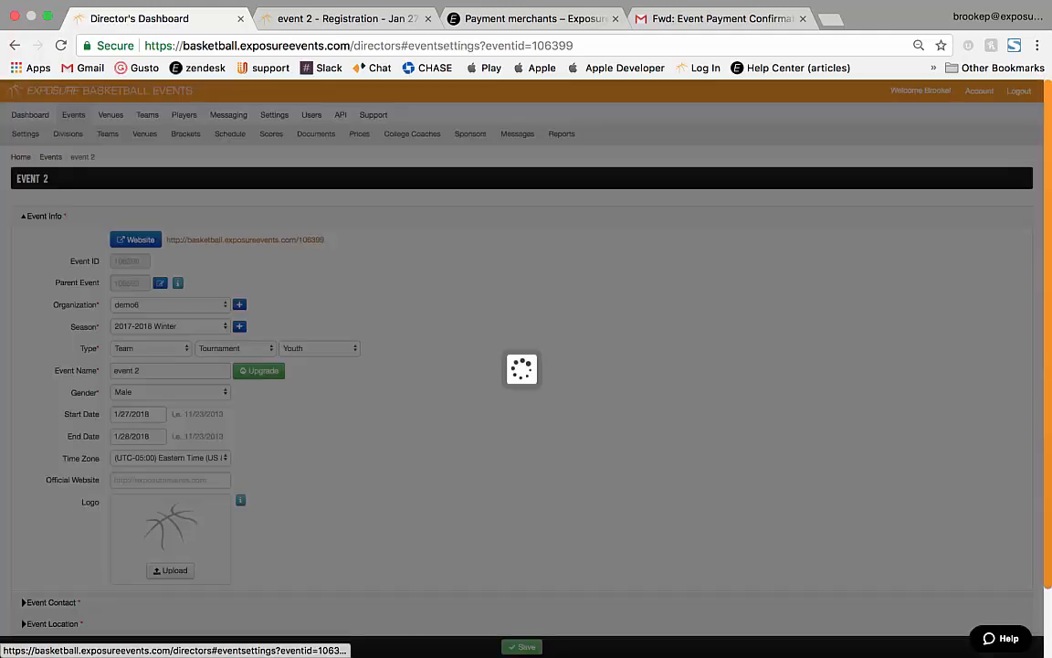
{"action": "left_click", "coordinate": [47, 253]}
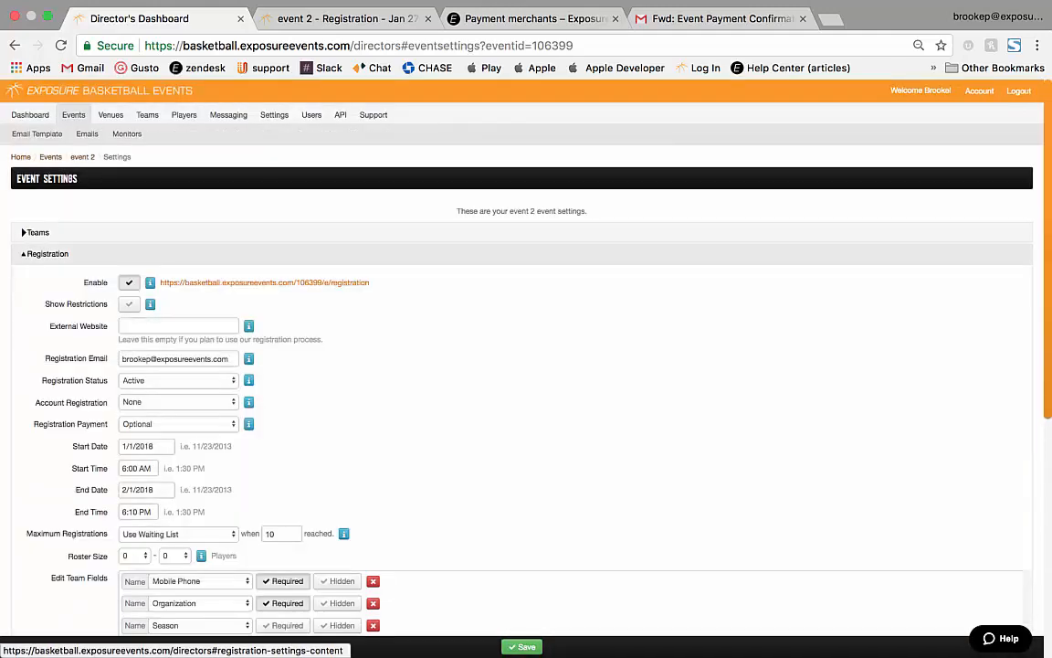
{"action": "scroll", "coordinate": [47, 253], "scroll_direction": "down", "scroll_amount": 2}
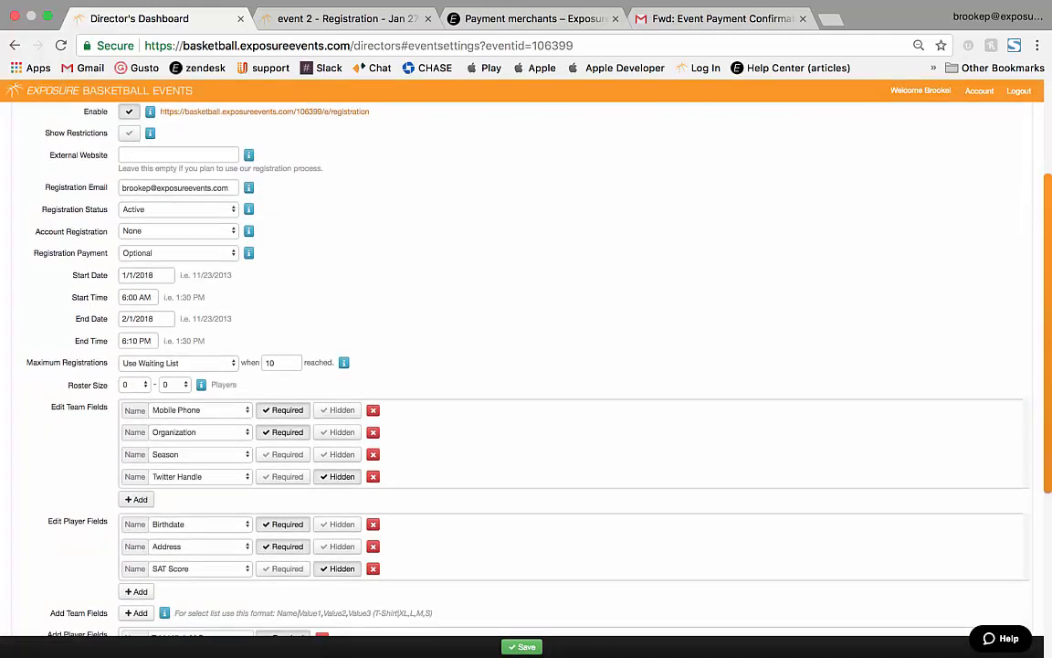
{"action": "left_click", "coordinate": [135, 499]}
{"action": "left_click", "coordinate": [135, 521]}
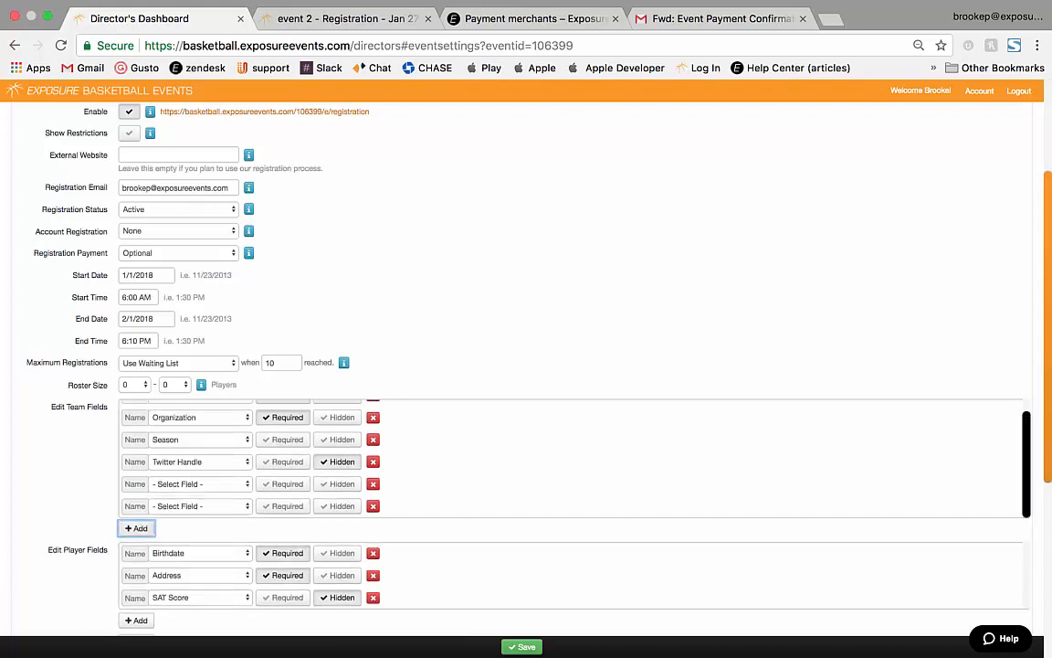
{"action": "left_click", "coordinate": [135, 526]}
{"action": "left_click", "coordinate": [200, 463]}
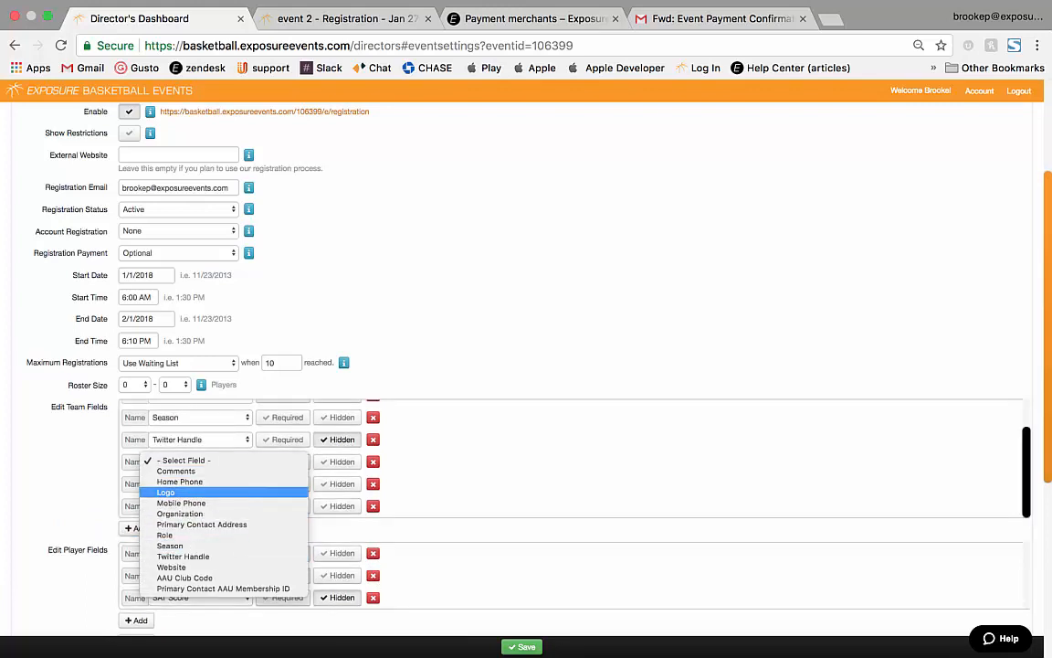
{"action": "left_click", "coordinate": [183, 493]}
{"action": "left_click", "coordinate": [200, 485]}
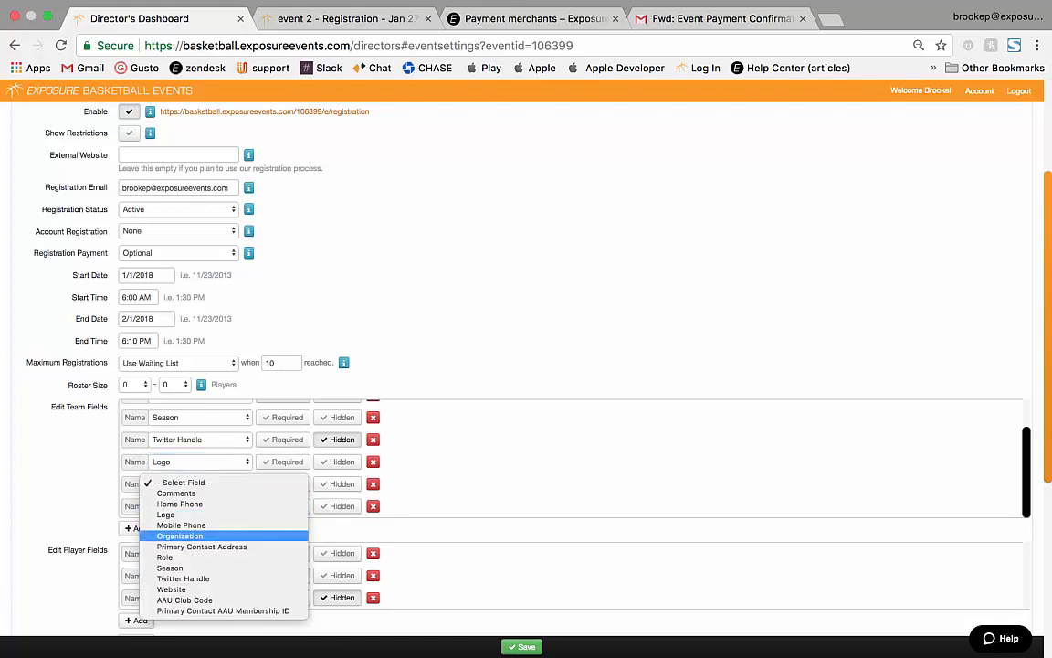
{"action": "left_click", "coordinate": [172, 589]}
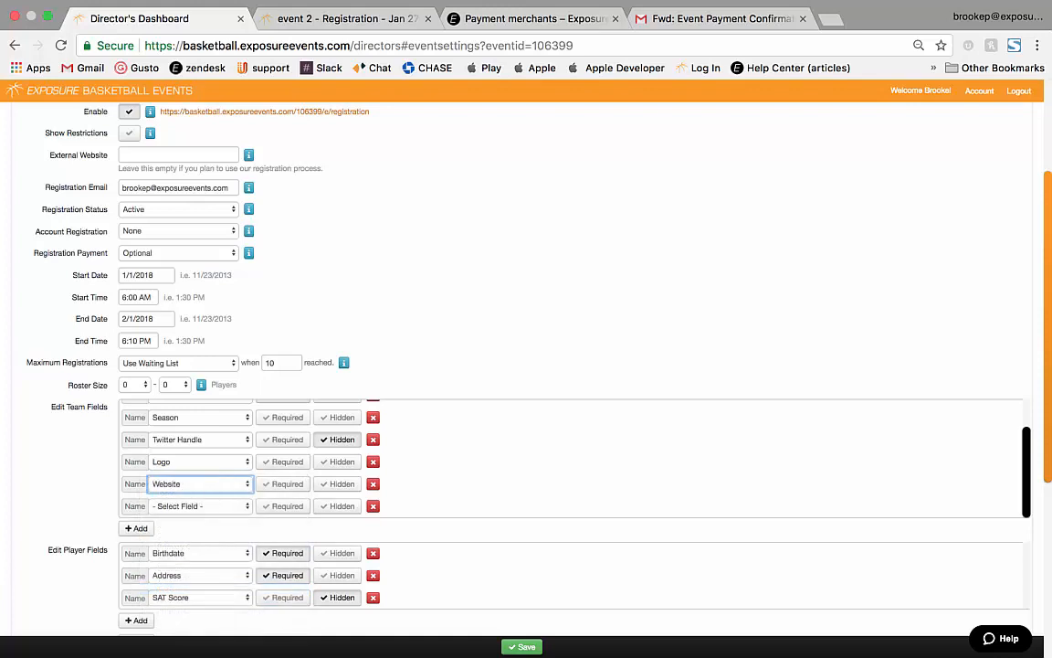
Set the third field to Comments, mark Logo, Website and Comments hidden, and save.
{"action": "left_click", "coordinate": [315, 18]}
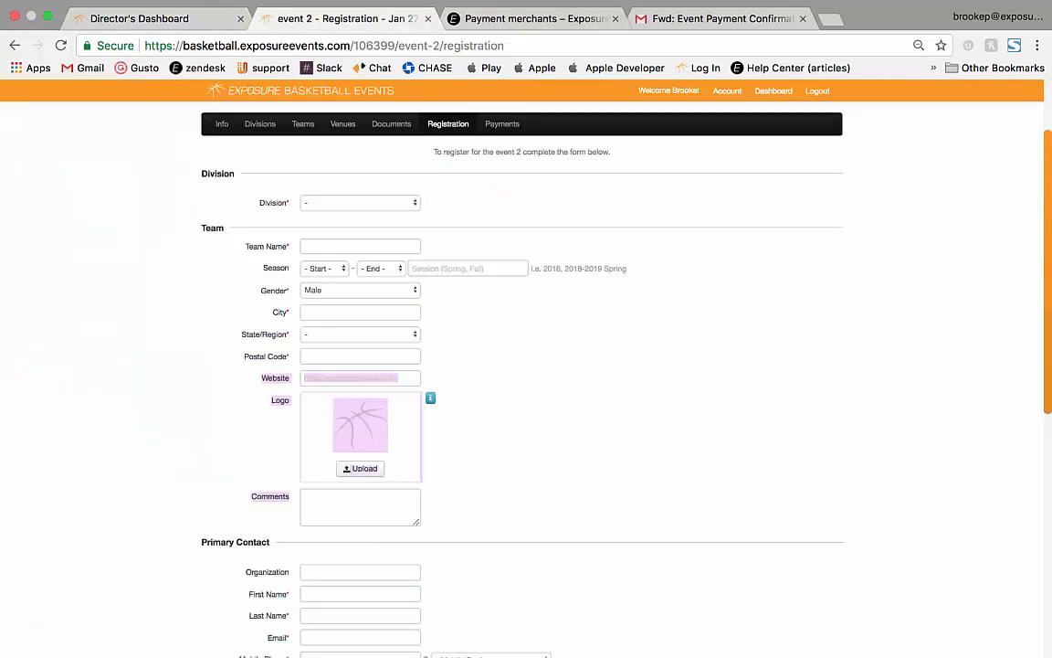
{"action": "left_click", "coordinate": [139, 18]}
{"action": "left_click", "coordinate": [199, 505]}
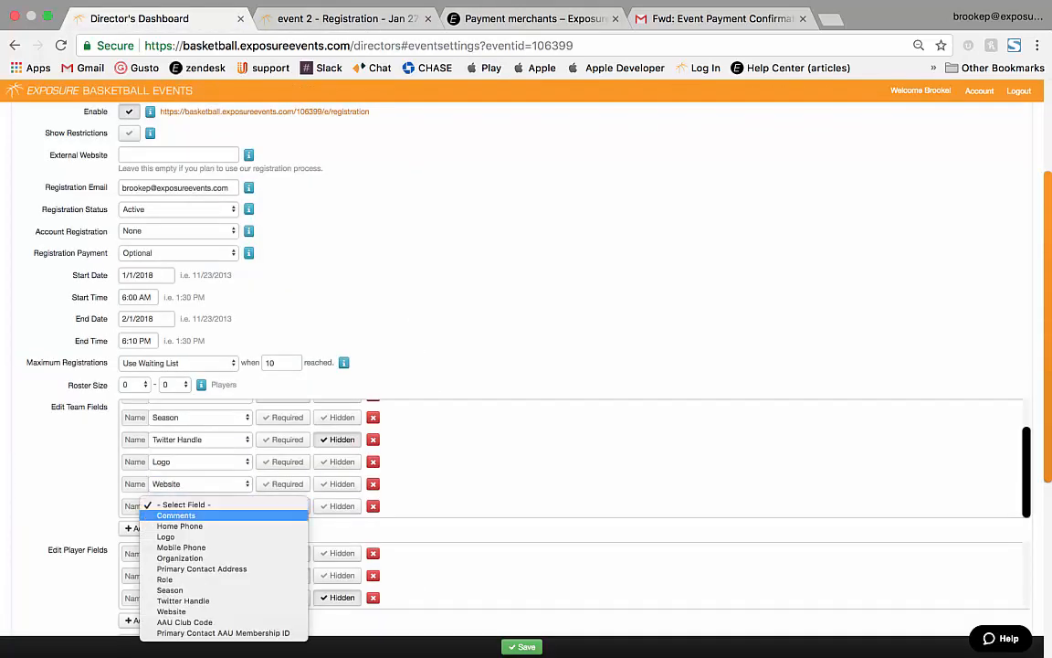
{"action": "left_click", "coordinate": [175, 515]}
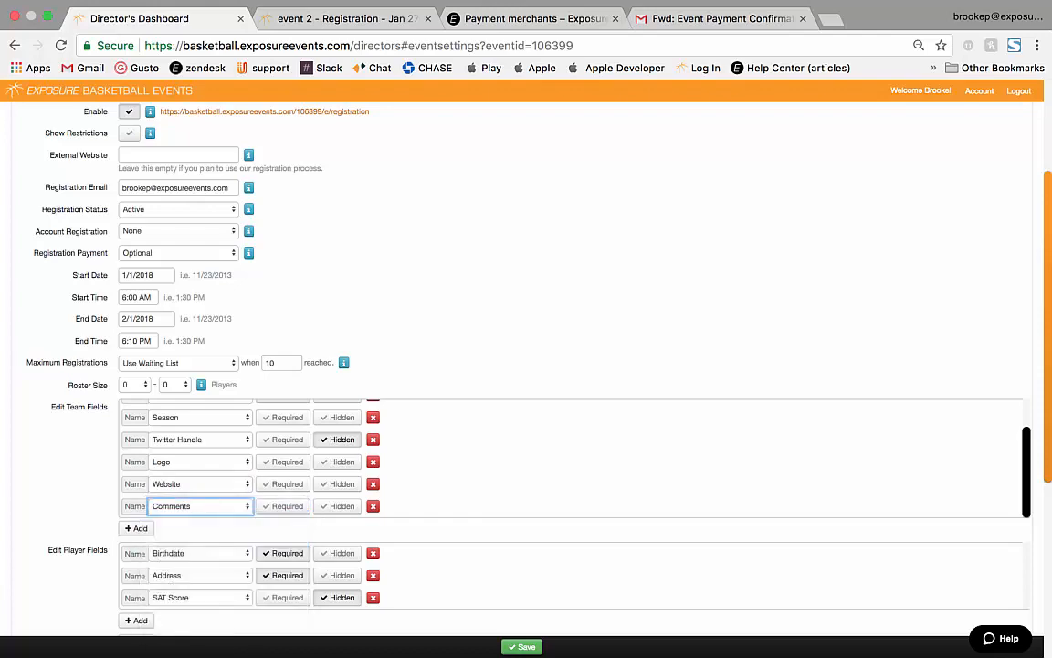
{"action": "left_click", "coordinate": [338, 461]}
{"action": "left_click", "coordinate": [338, 484]}
{"action": "left_click", "coordinate": [338, 505]}
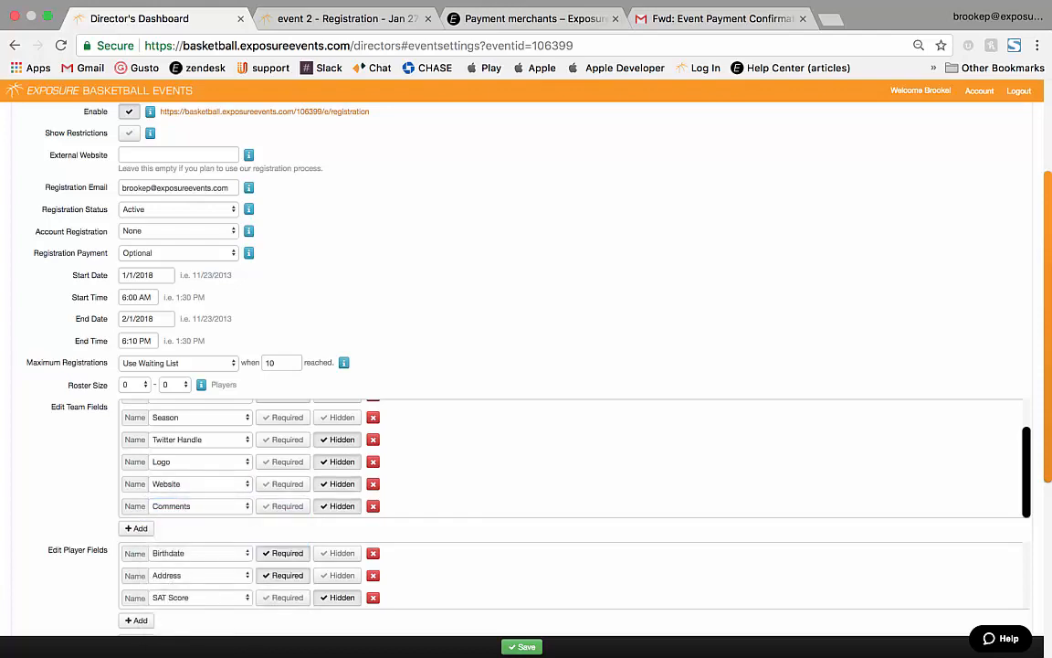
{"action": "left_click", "coordinate": [521, 647]}
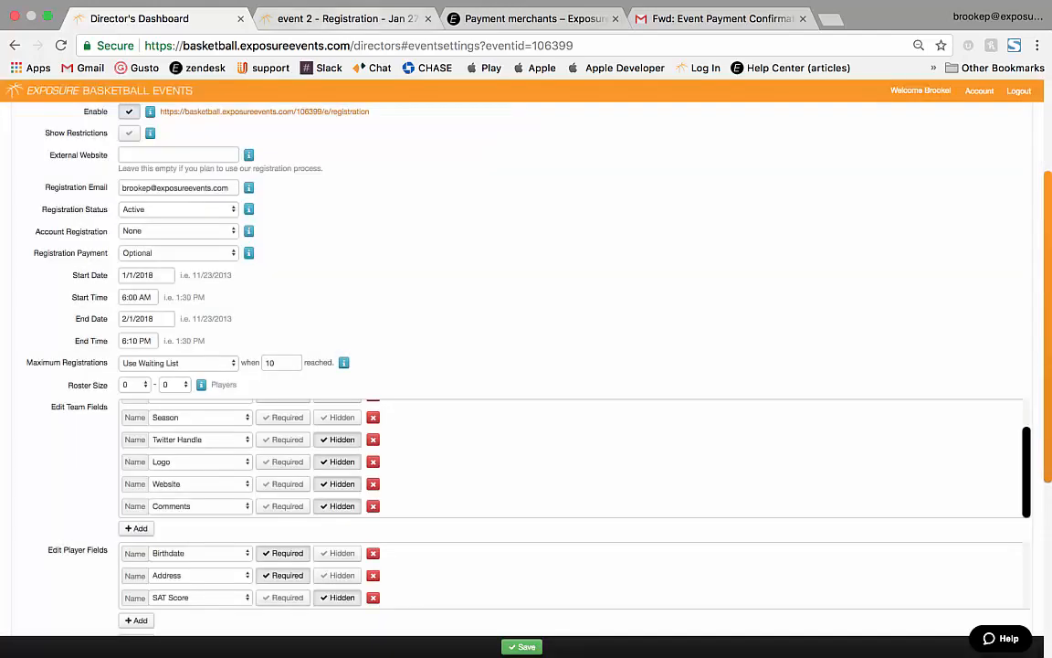
{"action": "left_click", "coordinate": [347, 18]}
Reload the registration form and enter division 15, team name Test 1, city Louisville.
{"action": "left_click", "coordinate": [60, 46]}
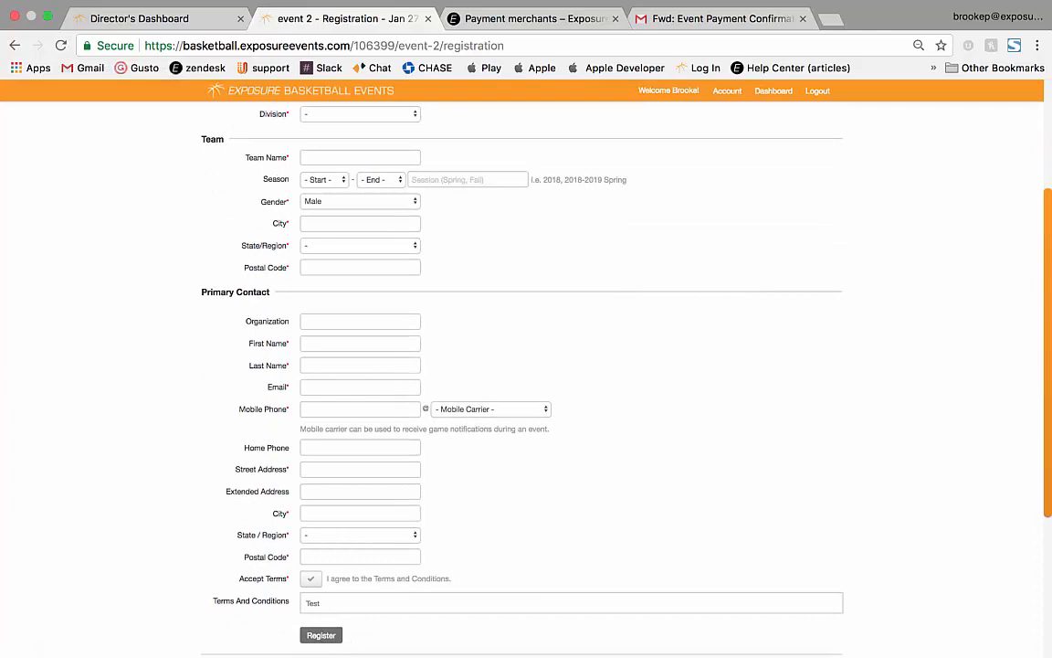
{"action": "scroll", "coordinate": [522, 368], "scroll_direction": "up", "scroll_amount": 1}
{"action": "left_click", "coordinate": [360, 147]}
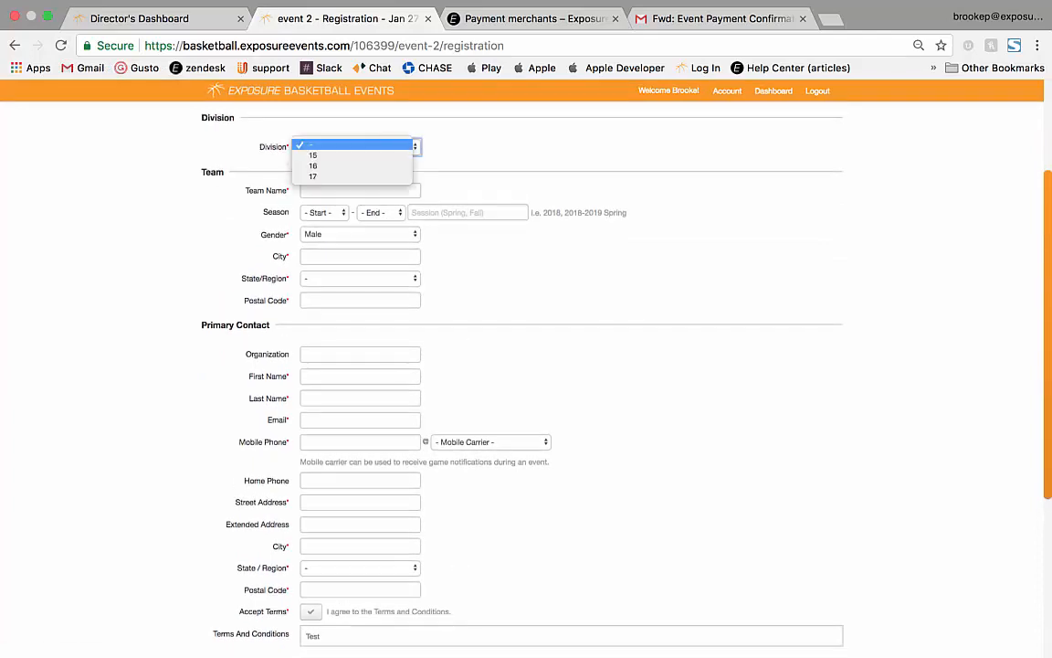
{"action": "key", "text": "Return"}
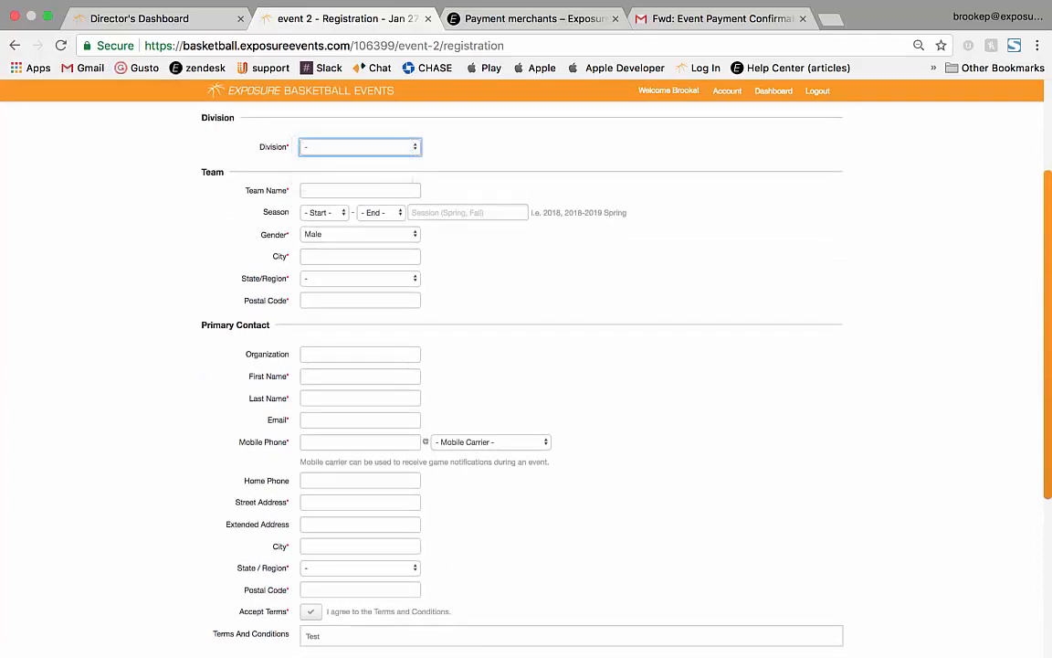
{"action": "key", "text": "Tab"}
{"action": "type", "text": "Test"}
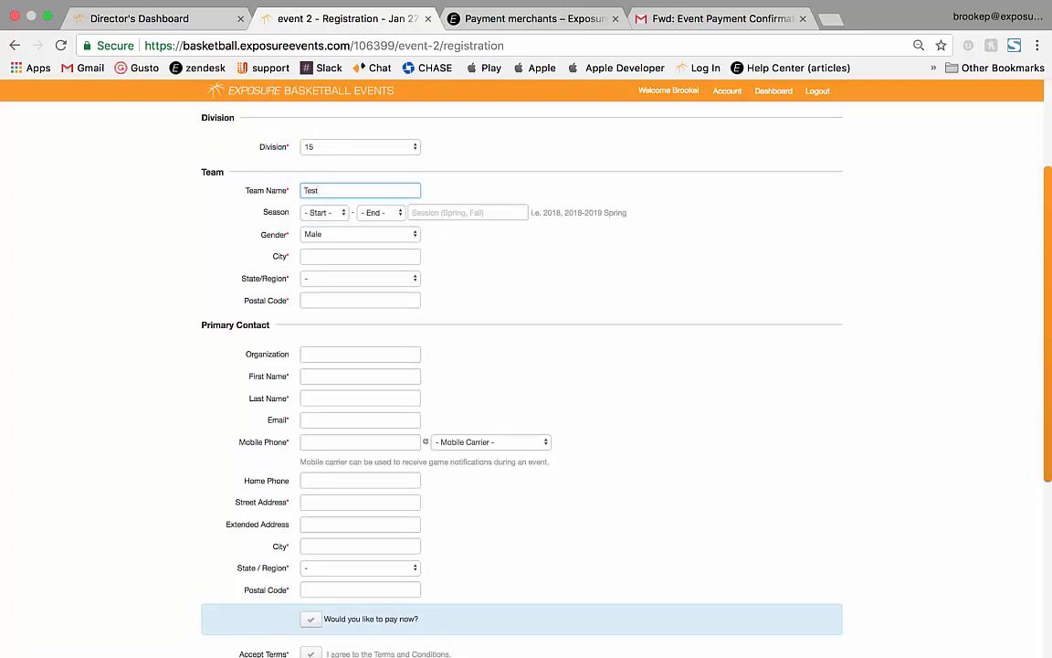
{"action": "type", "text": " 1"}
{"action": "left_click", "coordinate": [324, 213]}
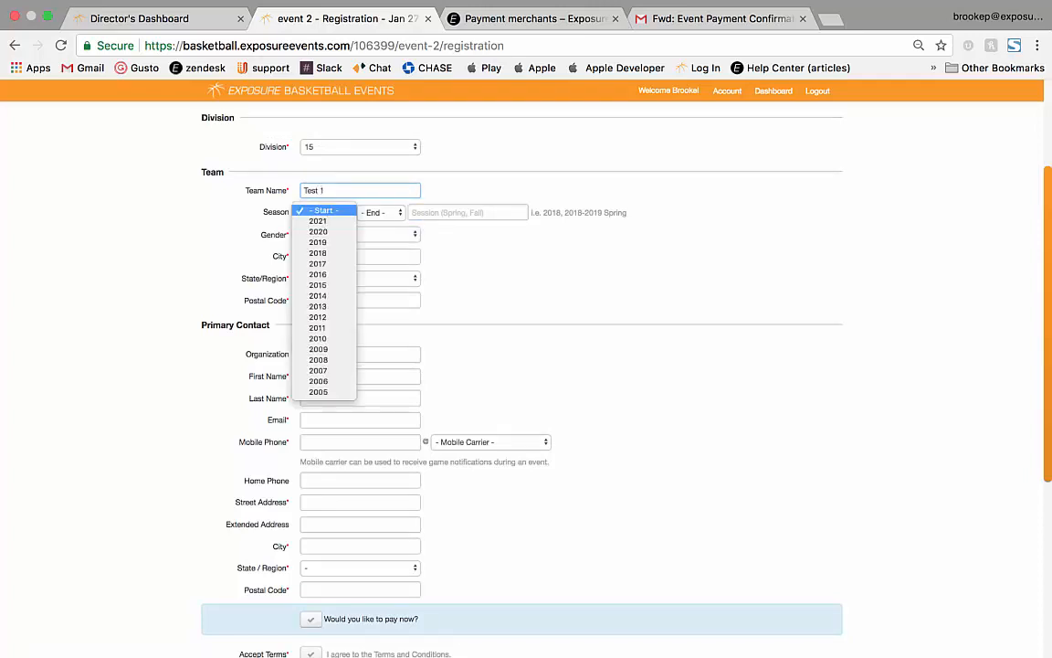
{"action": "key", "text": "Escape"}
{"action": "left_click", "coordinate": [339, 257]}
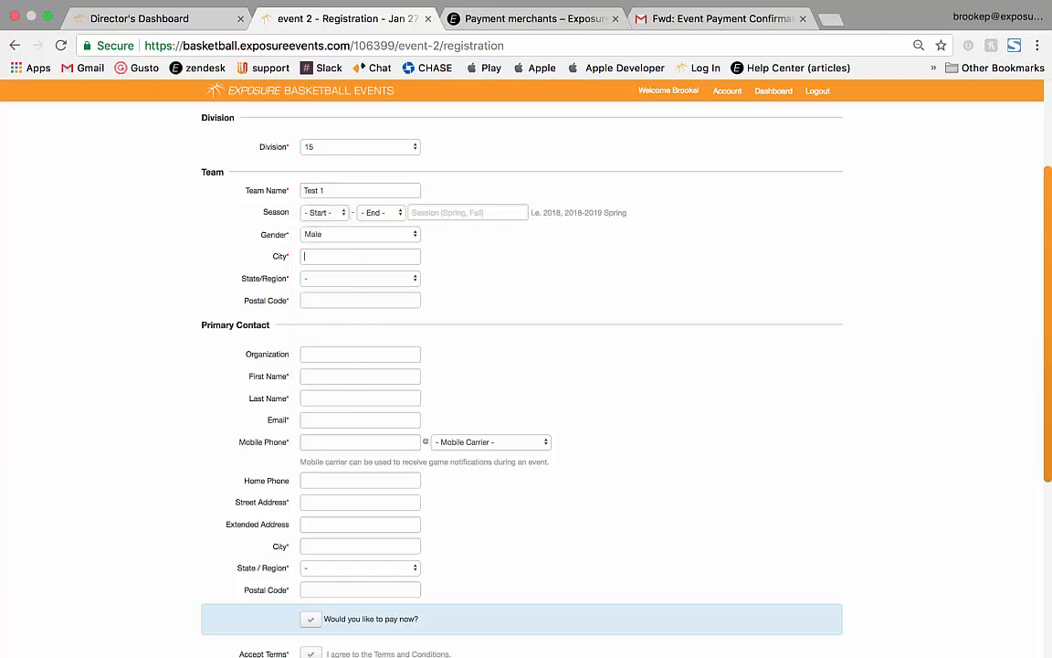
{"action": "type", "text": "louis"}
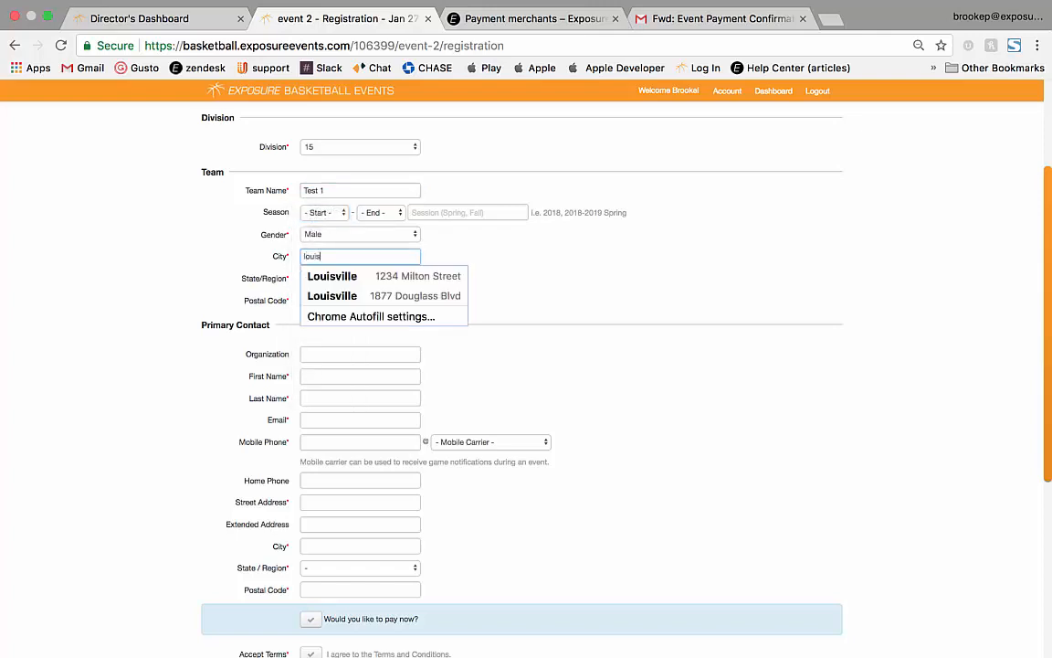
{"action": "type", "text": "ville"}
{"action": "key", "text": "Tab"}
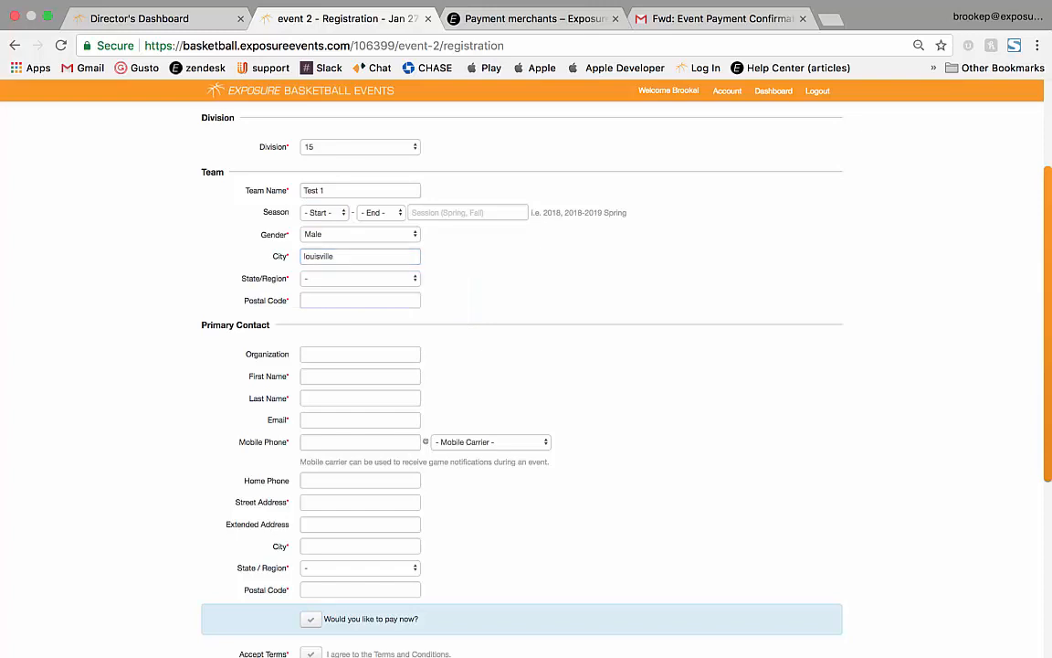
Set the team's state to Kentucky and enter its postal code.
{"action": "left_click", "coordinate": [360, 279]}
{"action": "key", "text": "Down"}
{"action": "key", "text": "Down"}
{"action": "key", "text": "Down"}
{"action": "key", "text": "Down"}
{"action": "key", "text": "Down"}
{"action": "key", "text": "Down"}
{"action": "key", "text": "Down"}
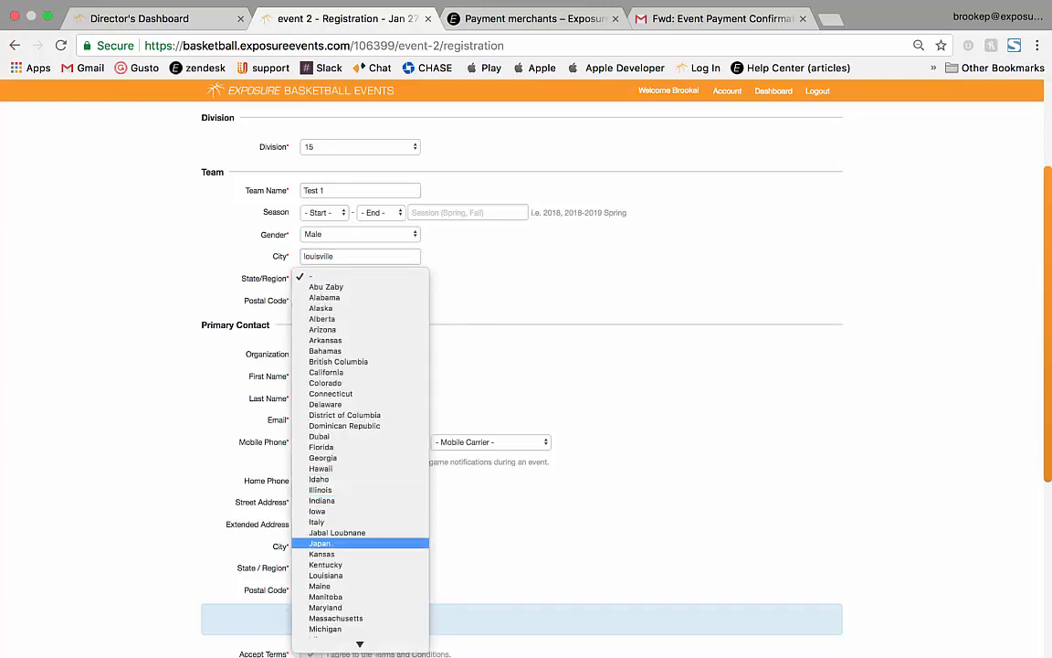
{"action": "key", "text": "Return"}
{"action": "key", "text": "Tab"}
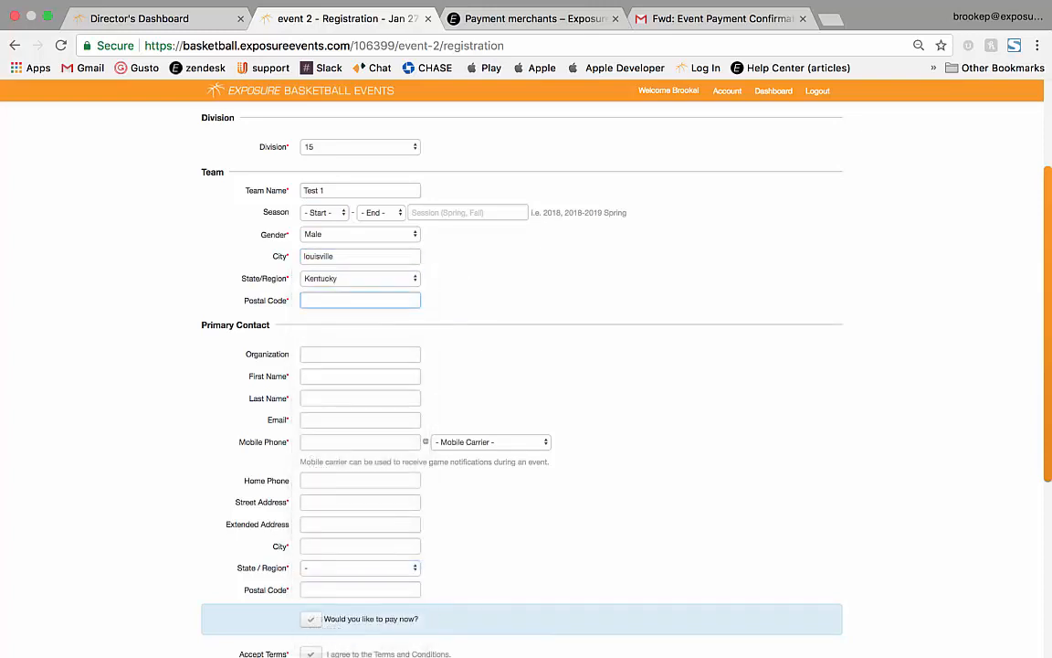
{"action": "type", "text": "40205"}
{"action": "key", "text": "Tab"}
{"action": "key", "text": "Tab"}
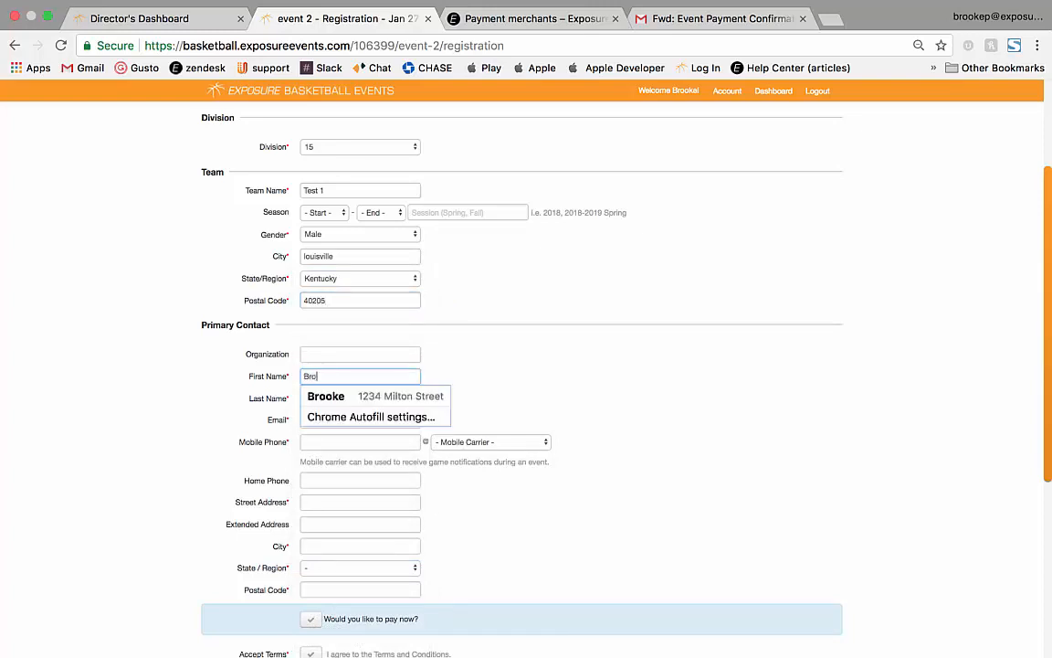
Fill in the primary contact's first name, last name and suggested e-mail address.
{"action": "key", "text": "Tab"}
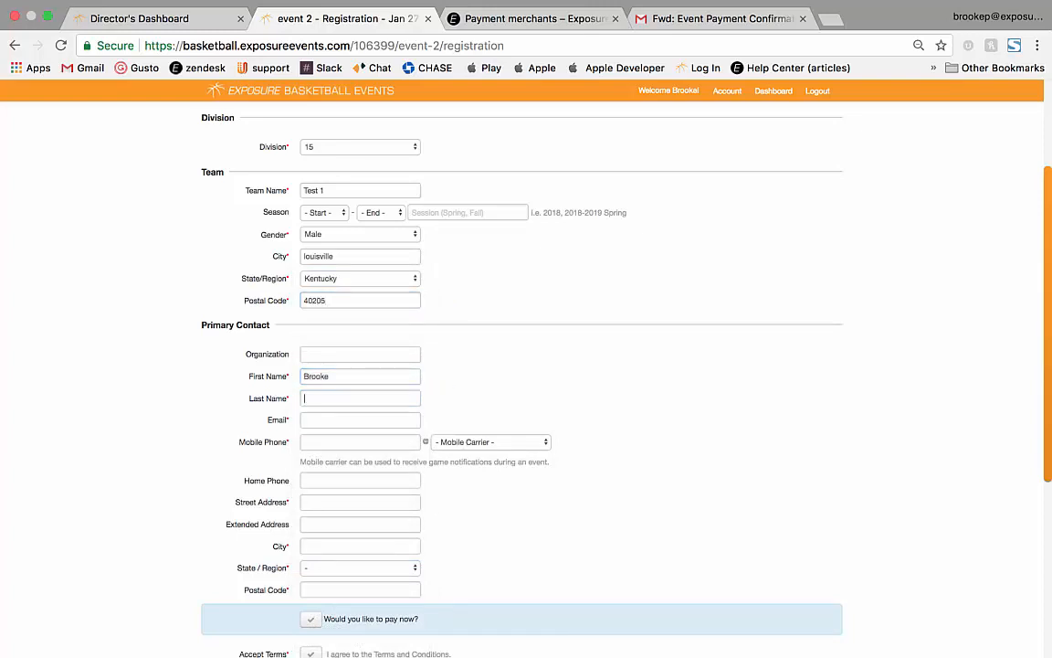
{"action": "key", "text": "Tab"}
{"action": "type", "text": "bro"}
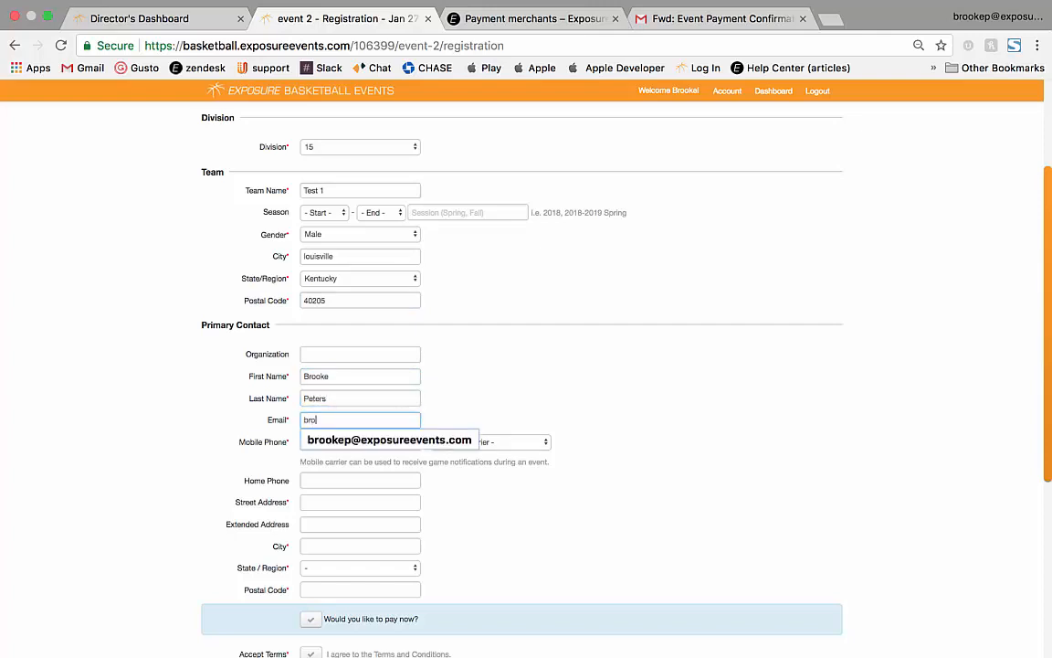
{"action": "key", "text": "Down"}
{"action": "key", "text": "Return"}
{"action": "key", "text": "Tab"}
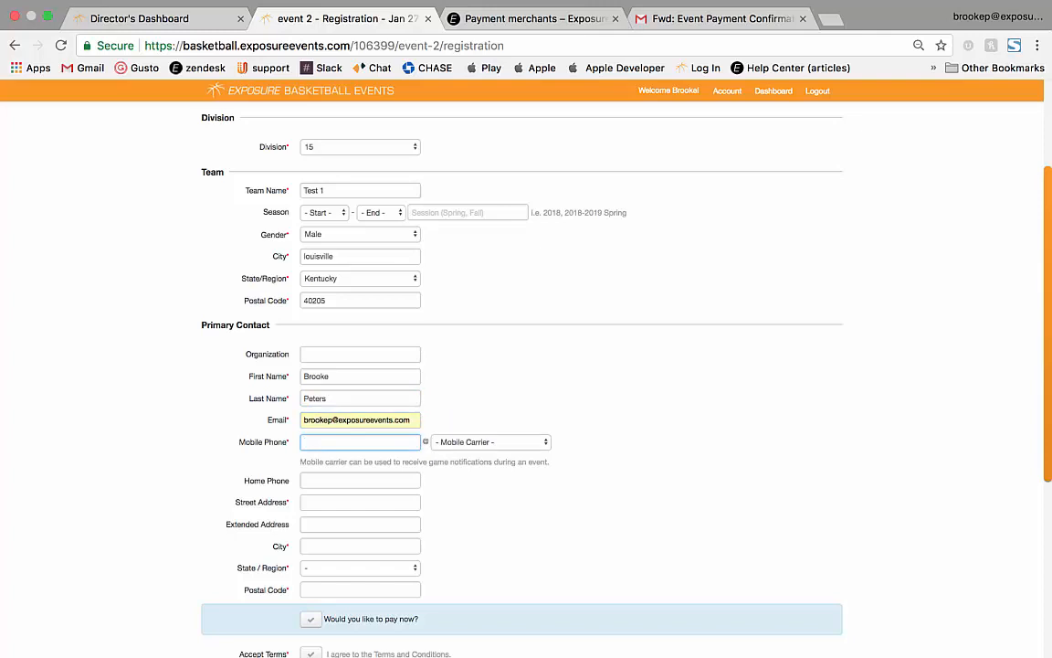
Enter the contact's suggested mobile phone, street address and city Louisville.
{"action": "type", "text": "5026"}
{"action": "key", "text": "Down"}
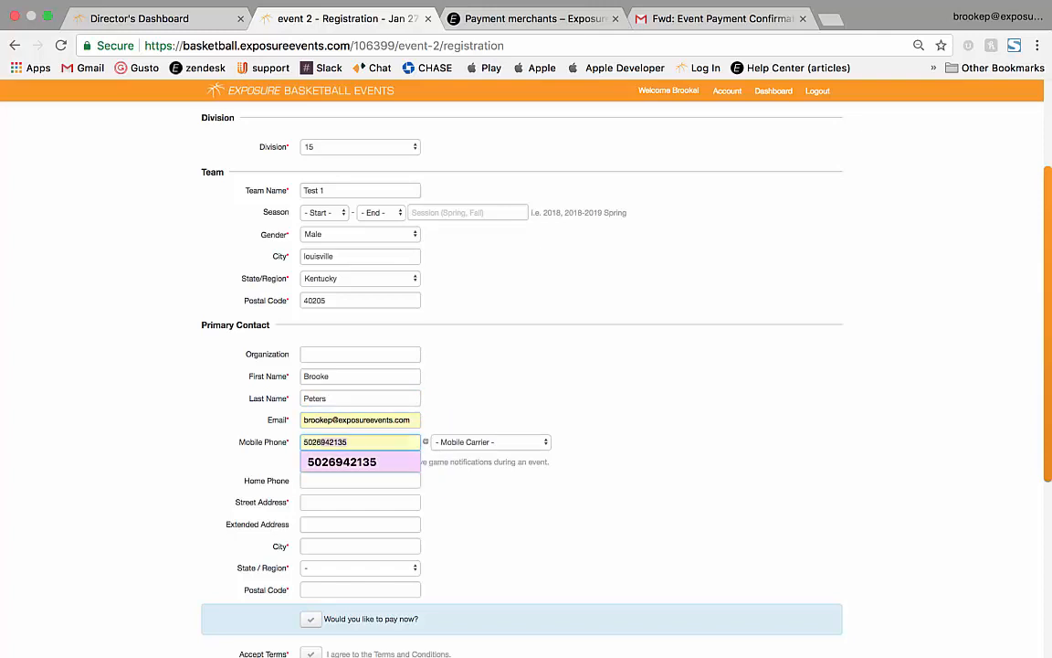
{"action": "key", "text": "Return"}
{"action": "key", "text": "Tab"}
{"action": "key", "text": "Tab"}
{"action": "key", "text": "Tab"}
{"action": "type", "text": "1"}
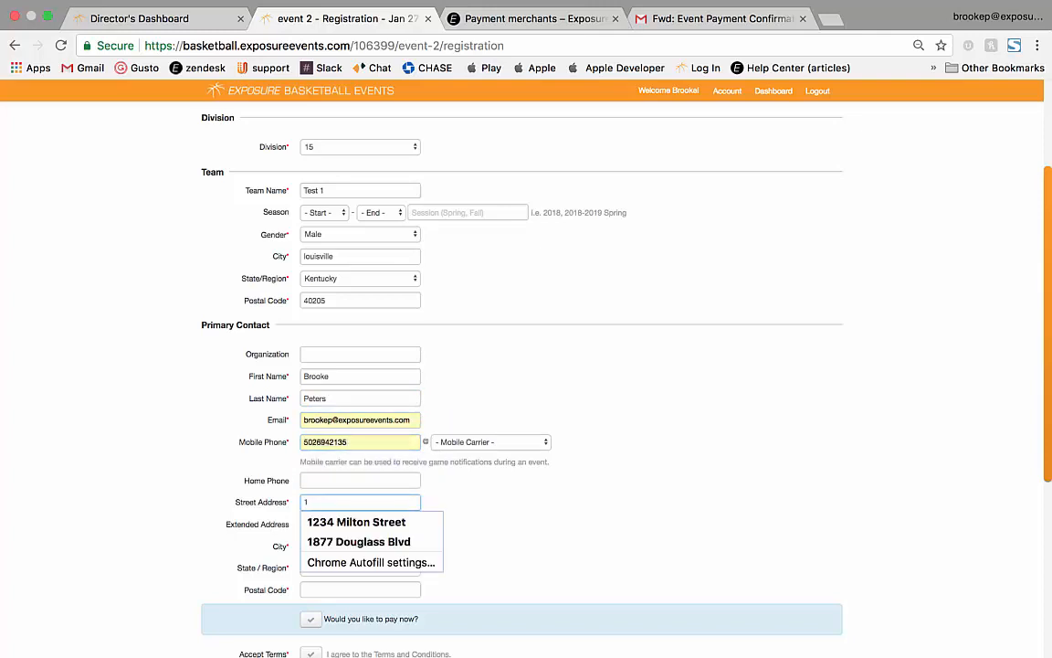
{"action": "type", "text": "54"}
{"action": "key", "text": "Down"}
{"action": "key", "text": "Return"}
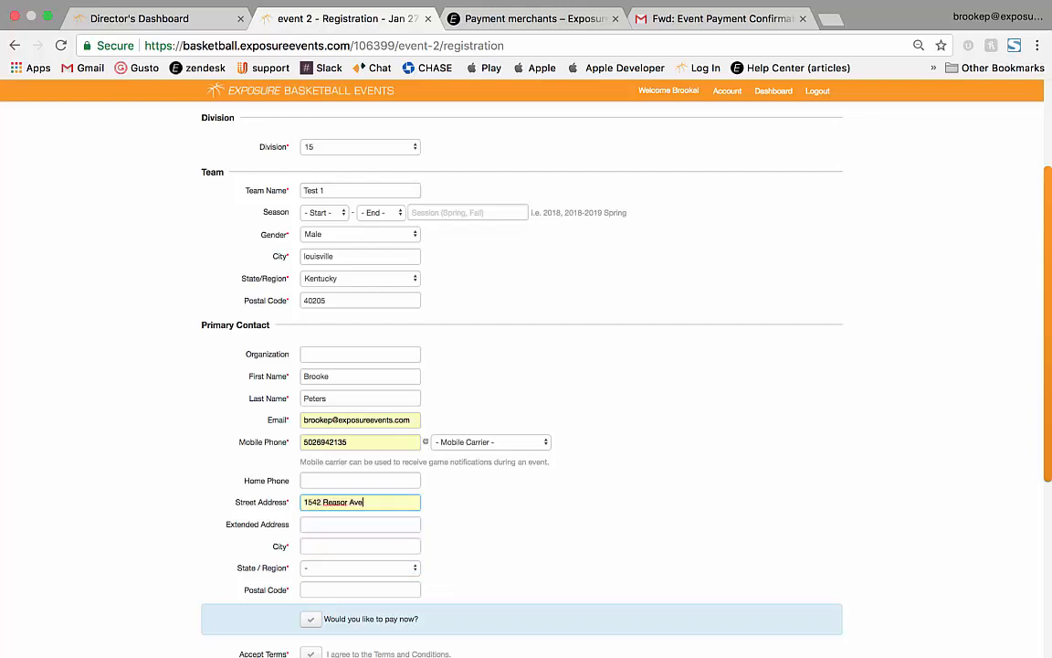
{"action": "key", "text": "Tab"}
{"action": "key", "text": "Tab"}
{"action": "type", "text": "louis"}
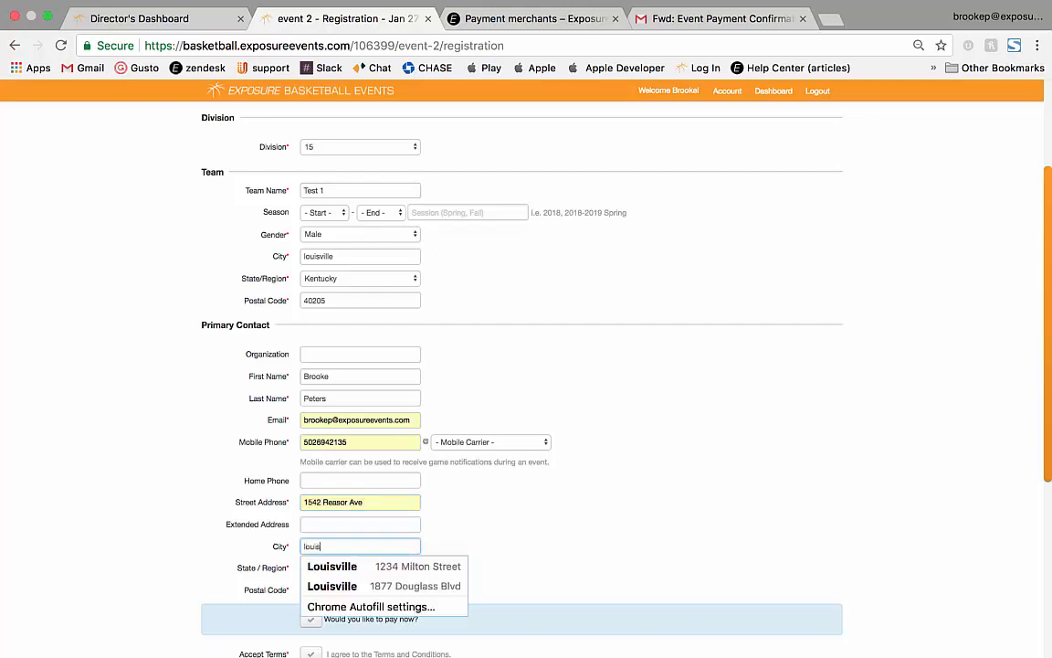
{"action": "type", "text": "ville"}
Set the contact's state to Kentucky, enter the postal code, and accept the terms.
{"action": "scroll", "coordinate": [360, 439], "scroll_direction": "down", "scroll_amount": 3}
{"action": "left_click", "coordinate": [360, 438]}
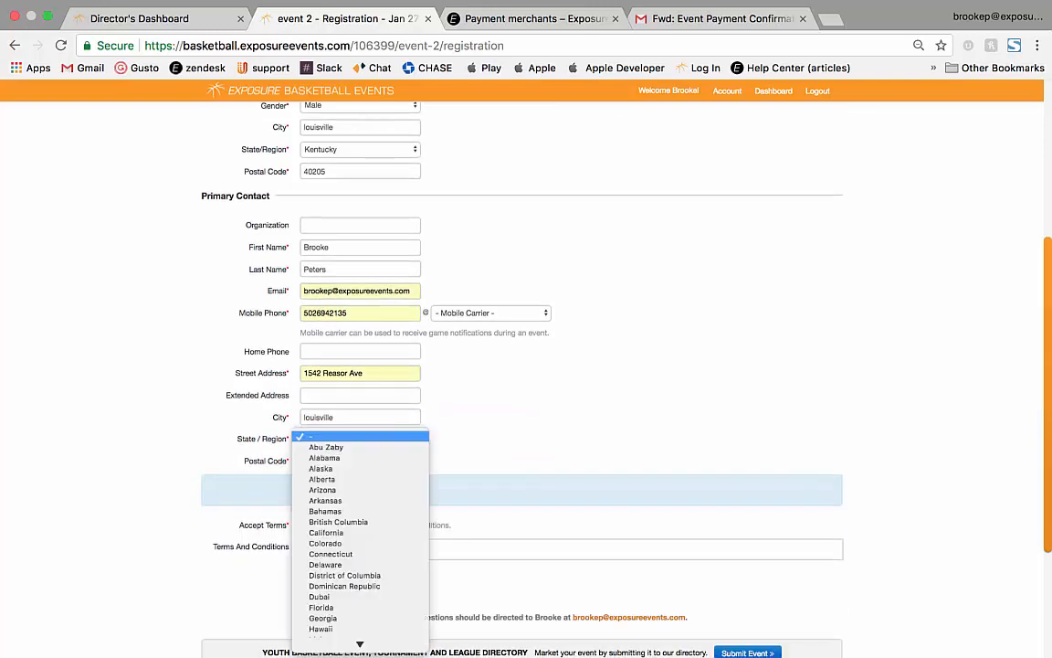
{"action": "scroll", "coordinate": [360, 561], "scroll_direction": "down", "scroll_amount": 5}
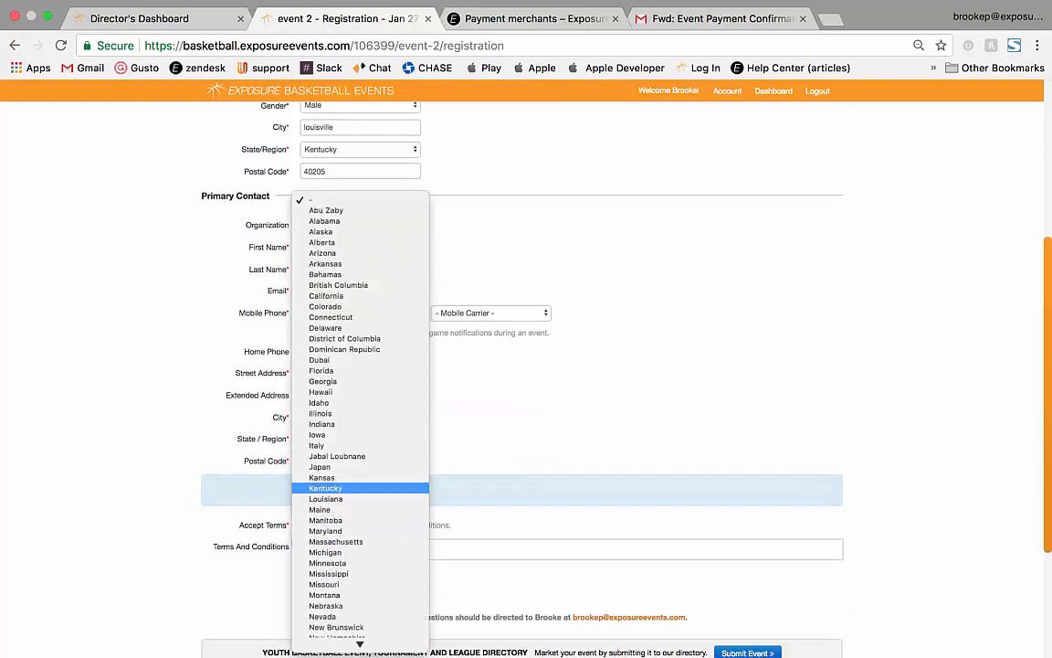
{"action": "key", "text": "Return"}
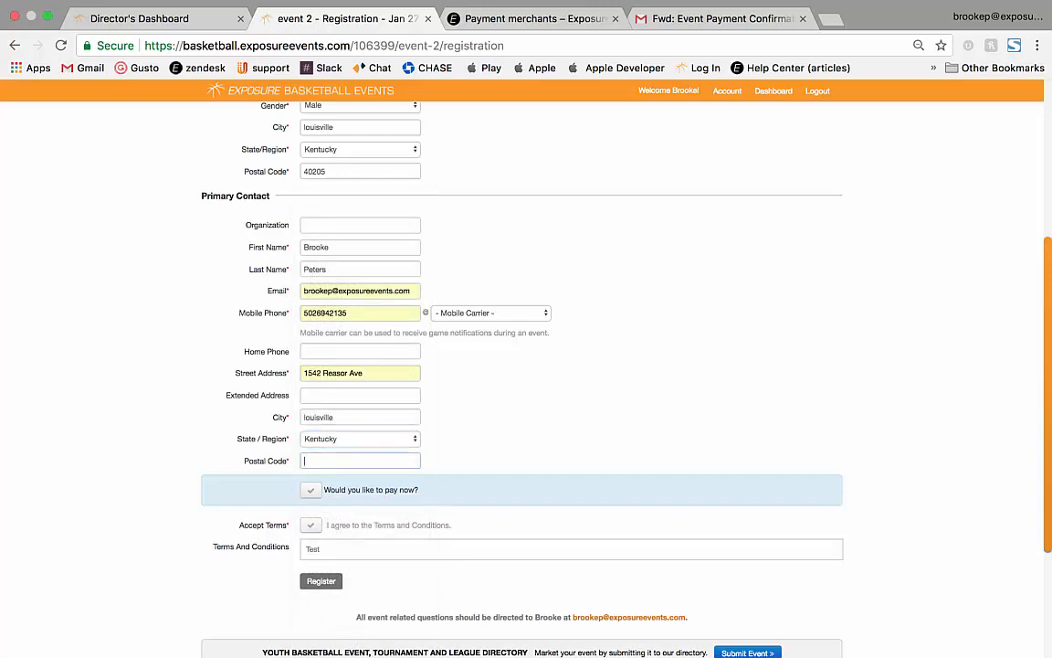
{"action": "key", "text": "Tab"}
{"action": "type", "text": "40205"}
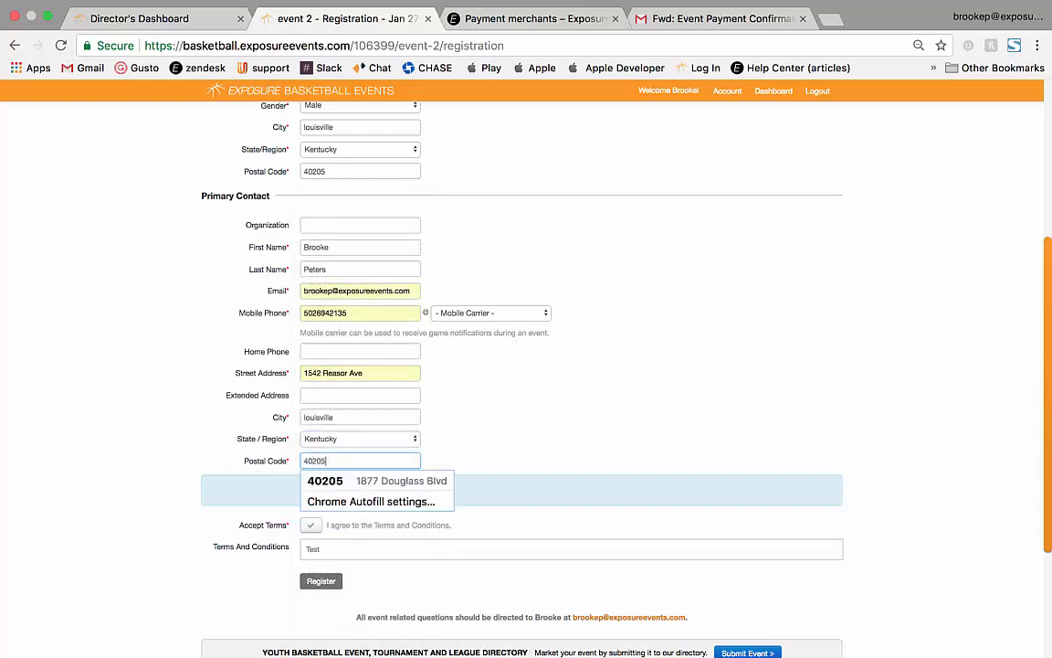
{"action": "left_click", "coordinate": [311, 525]}
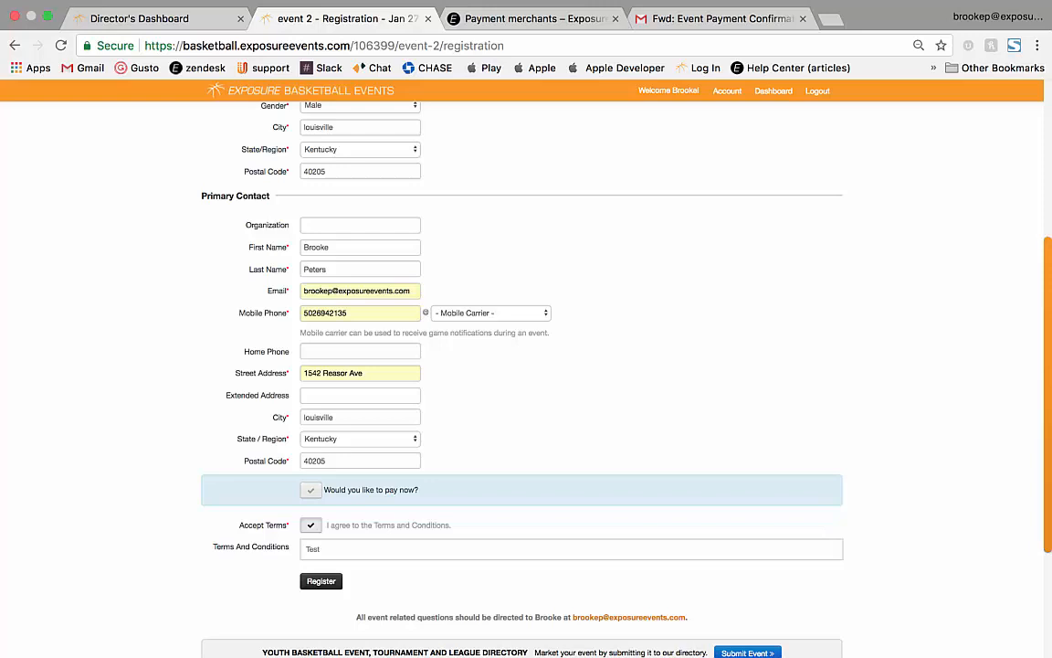
Choose to pay now and select Visa as the credit card type.
{"action": "left_click", "coordinate": [310, 489]}
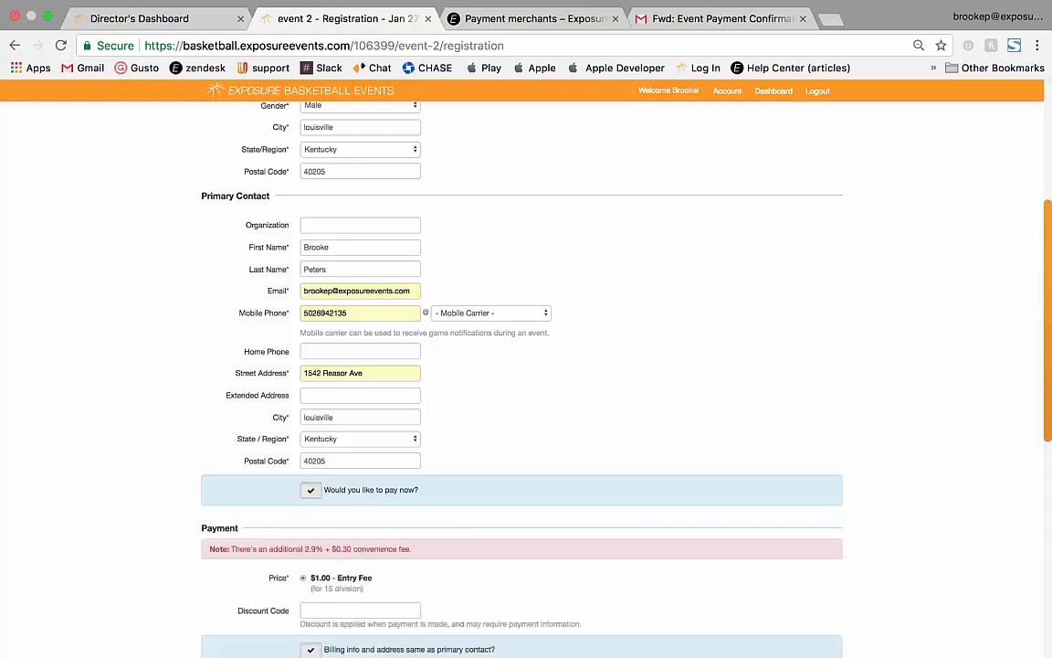
{"action": "scroll", "coordinate": [527, 366], "scroll_direction": "down", "scroll_amount": 3}
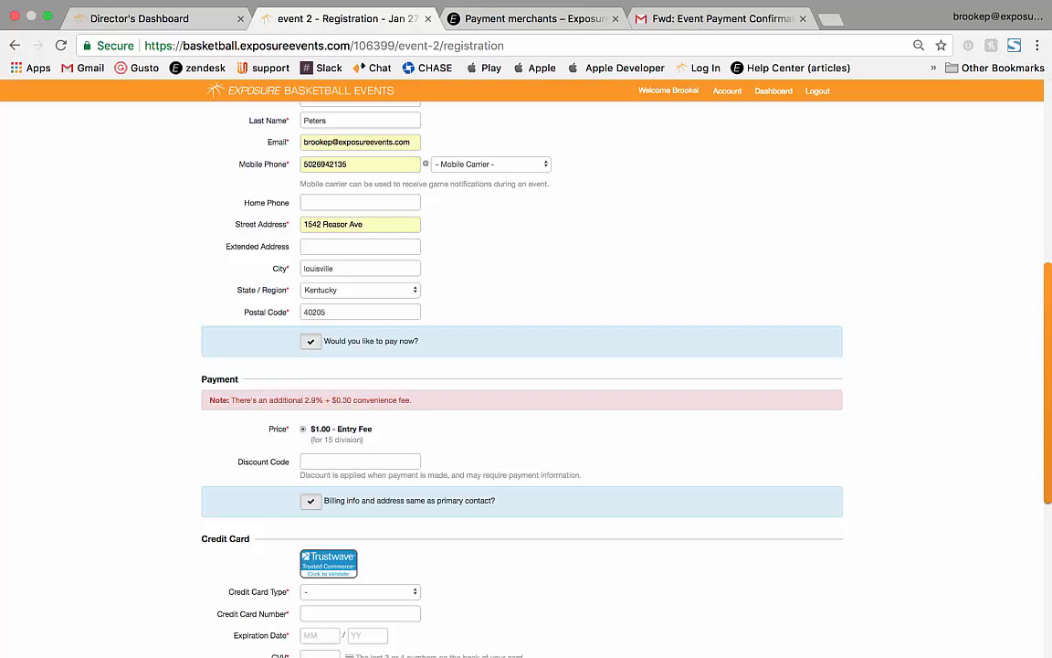
{"action": "left_click", "coordinate": [360, 462]}
{"action": "scroll", "coordinate": [526, 365], "scroll_direction": "down", "scroll_amount": 4}
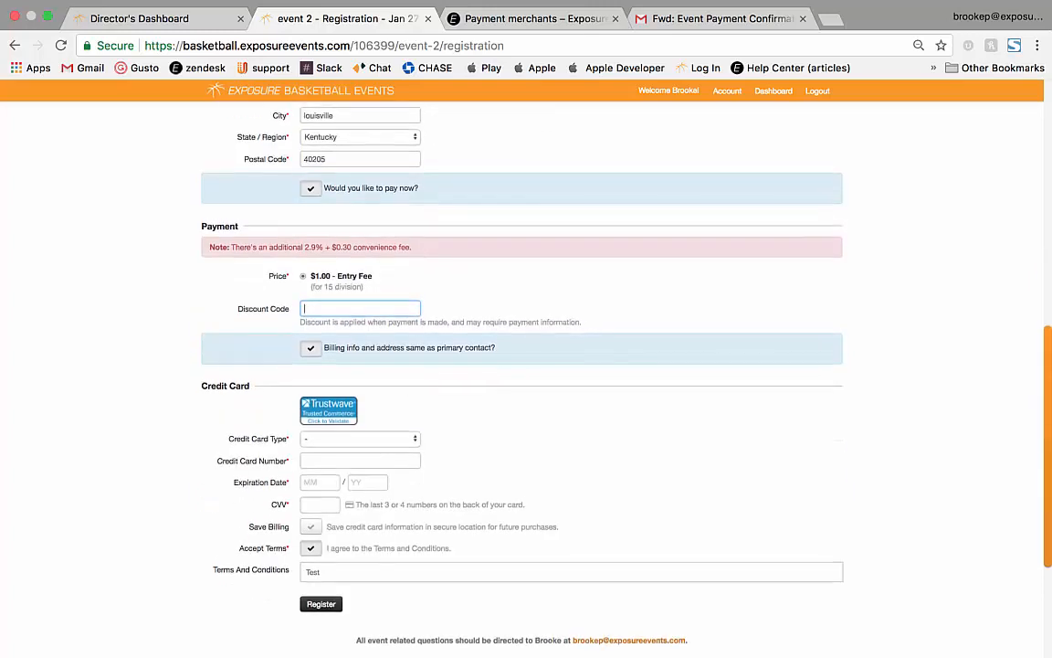
{"action": "left_click", "coordinate": [358, 439]}
{"action": "left_click", "coordinate": [351, 447]}
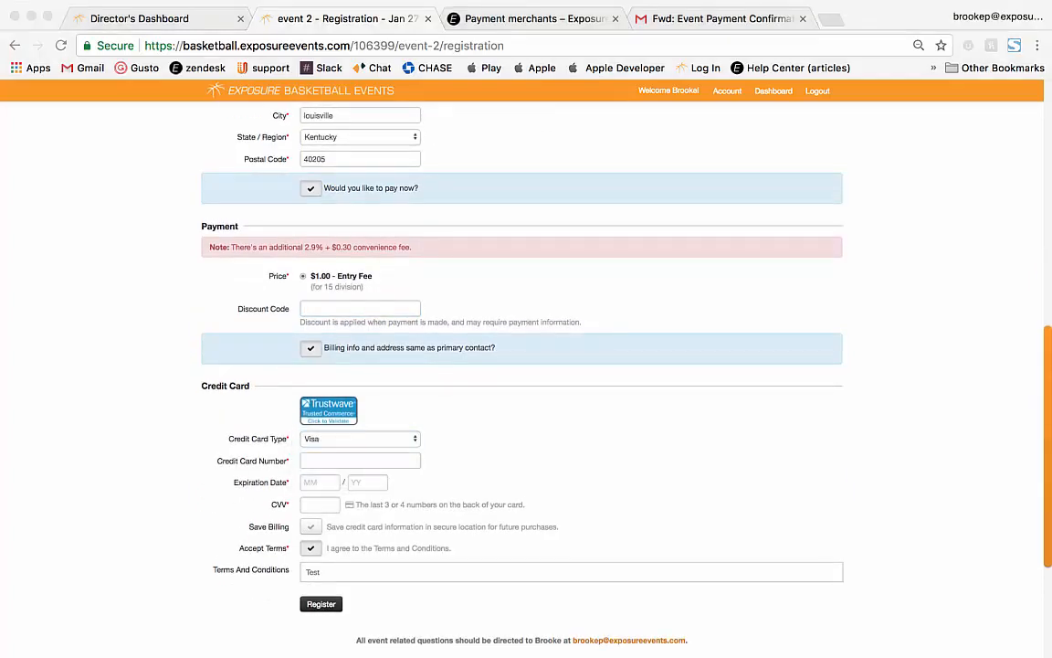
Paste the test card number, enter expiry 12/19 and the CVV, and submit the registration.
{"action": "left_click", "coordinate": [360, 460]}
{"action": "left_click", "coordinate": [360, 461]}
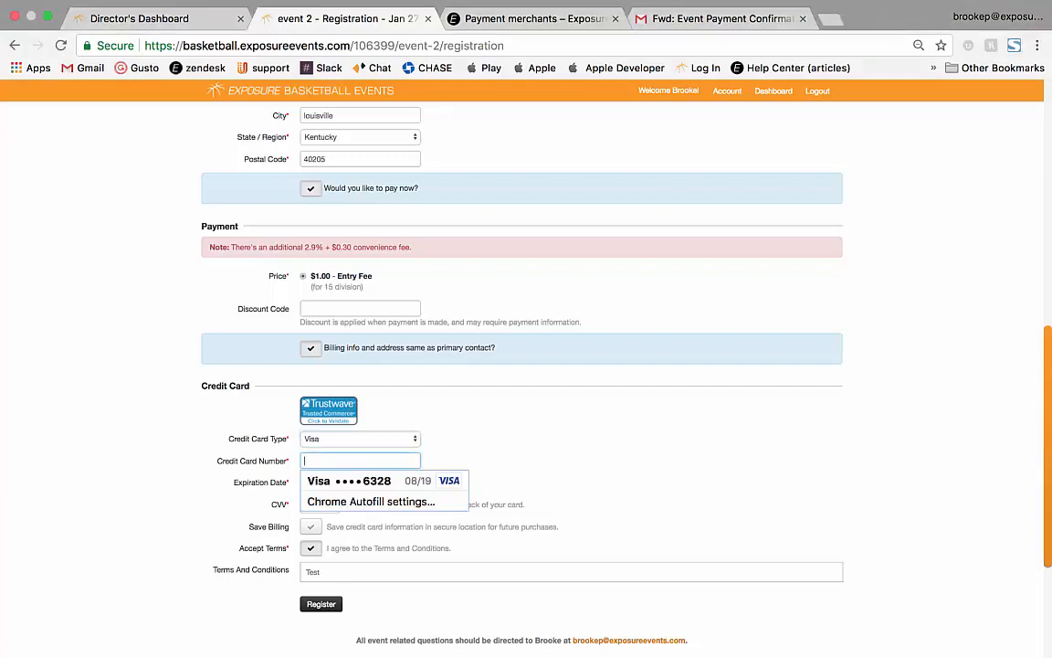
{"action": "key", "text": "super+v"}
{"action": "key", "text": "Tab"}
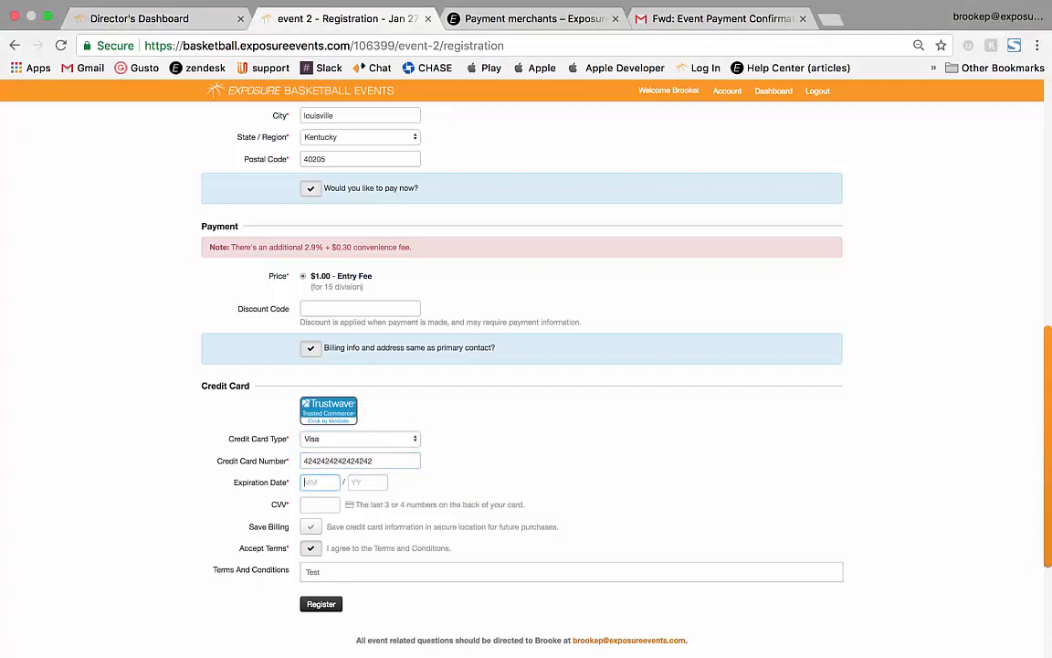
{"action": "type", "text": "12"}
{"action": "key", "text": "Tab"}
{"action": "type", "text": "19"}
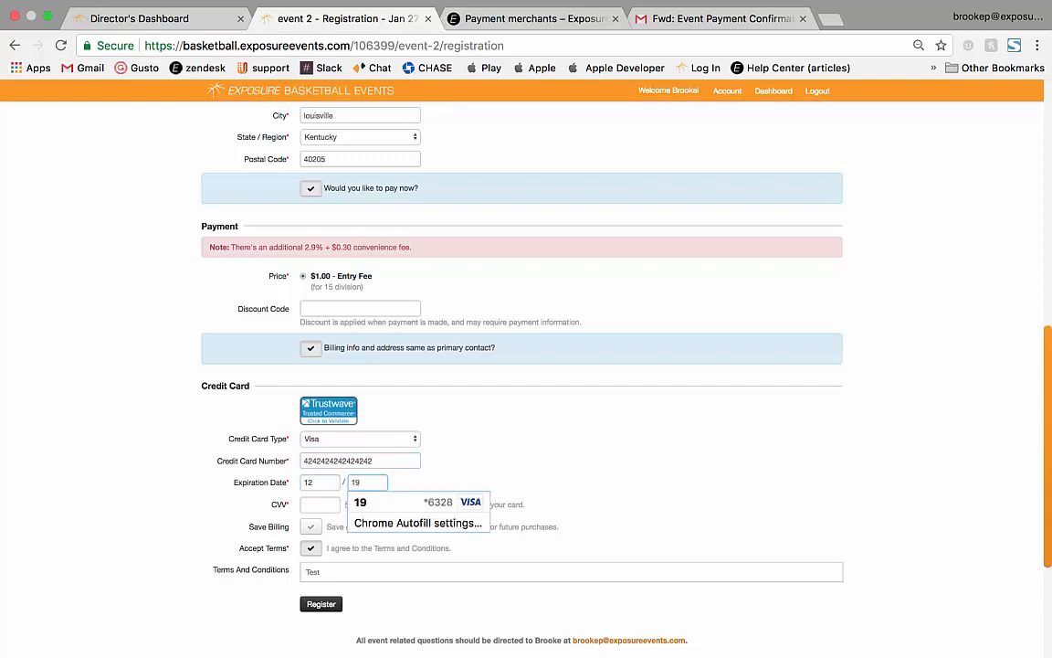
{"action": "key", "text": "Escape"}
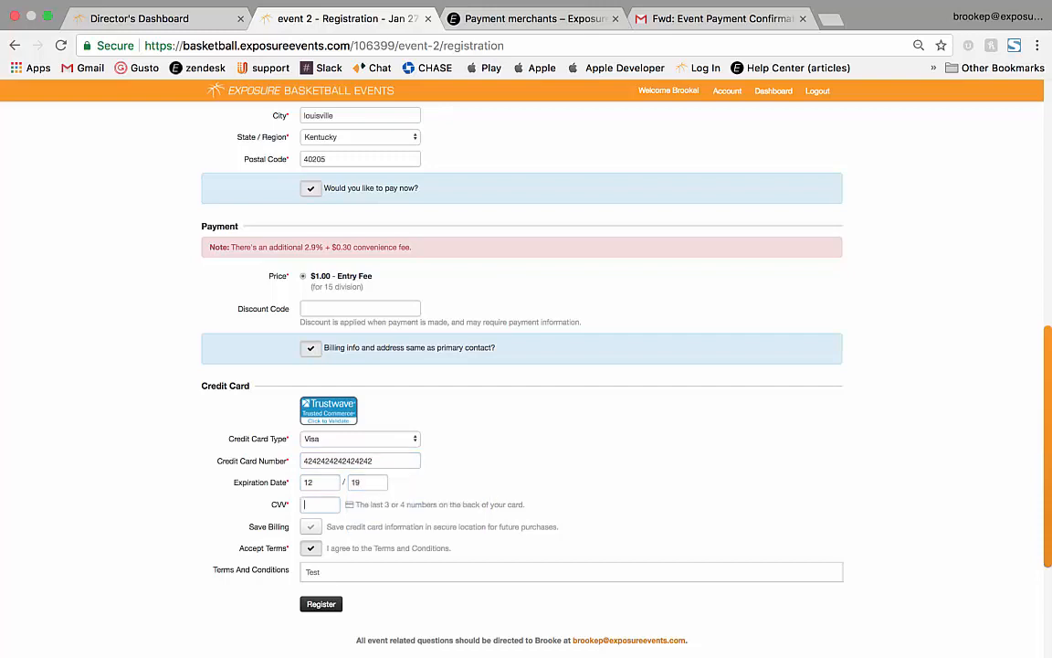
{"action": "type", "text": "100"}
{"action": "key", "text": "Return"}
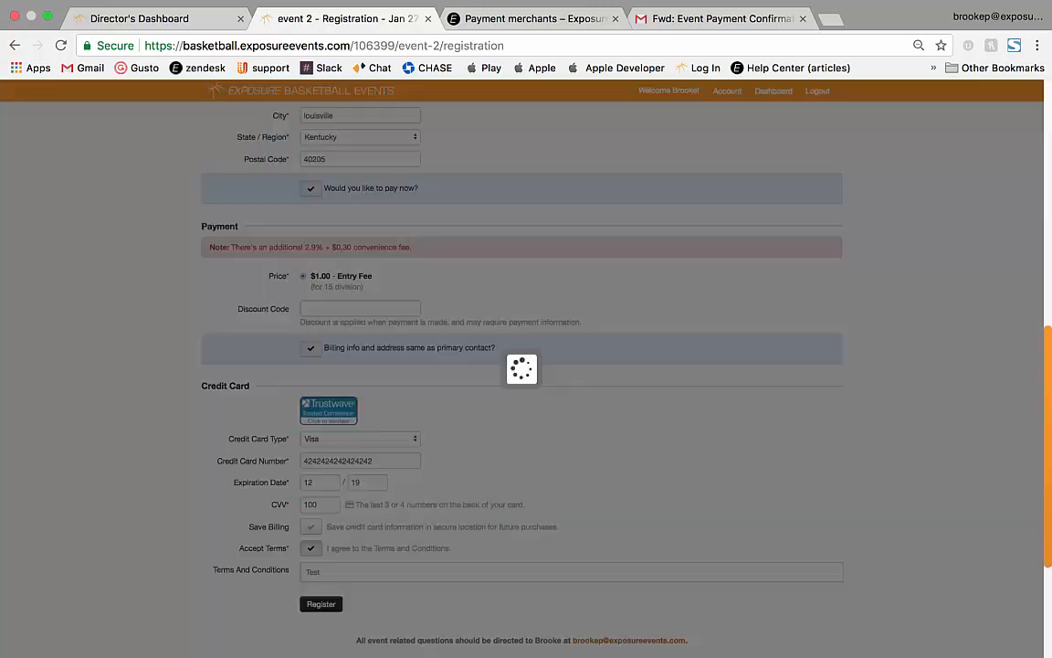
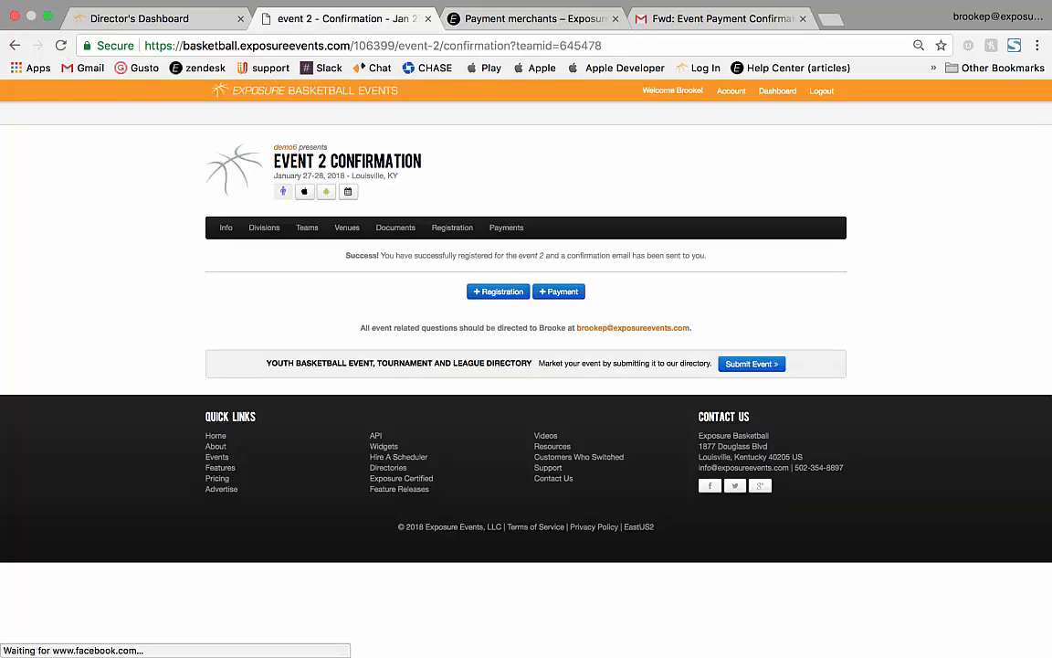
Open event 2's Payments page from the registration confirmation.
{"action": "left_click", "coordinate": [506, 227]}
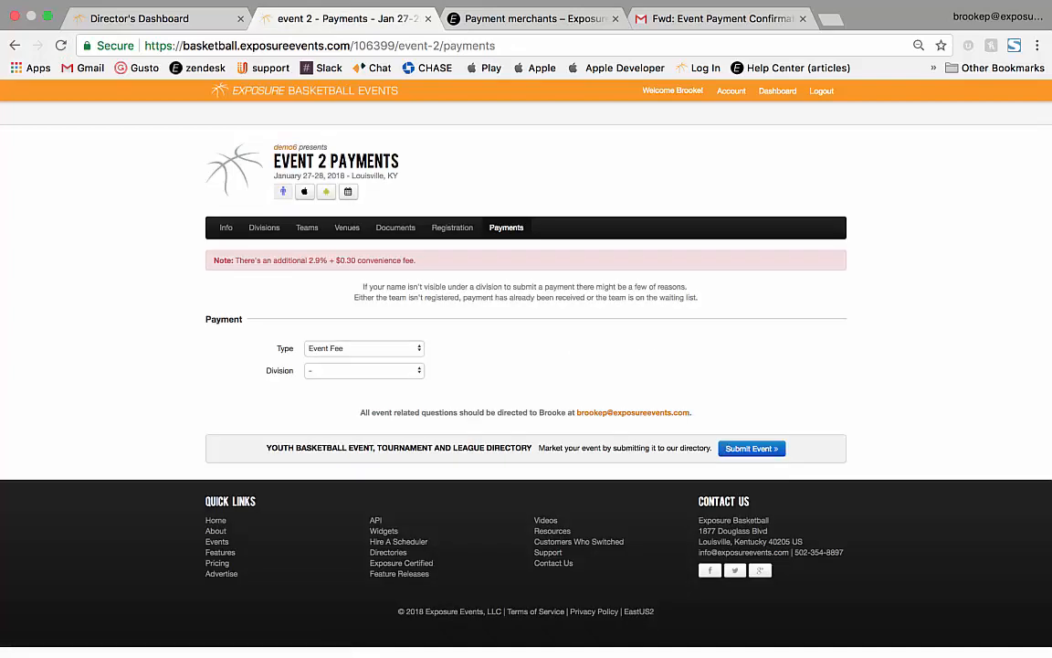
Set the payment type to Other and apply discount code 2018 for $24.00 off.
{"action": "left_click", "coordinate": [363, 348]}
{"action": "left_click", "coordinate": [365, 360]}
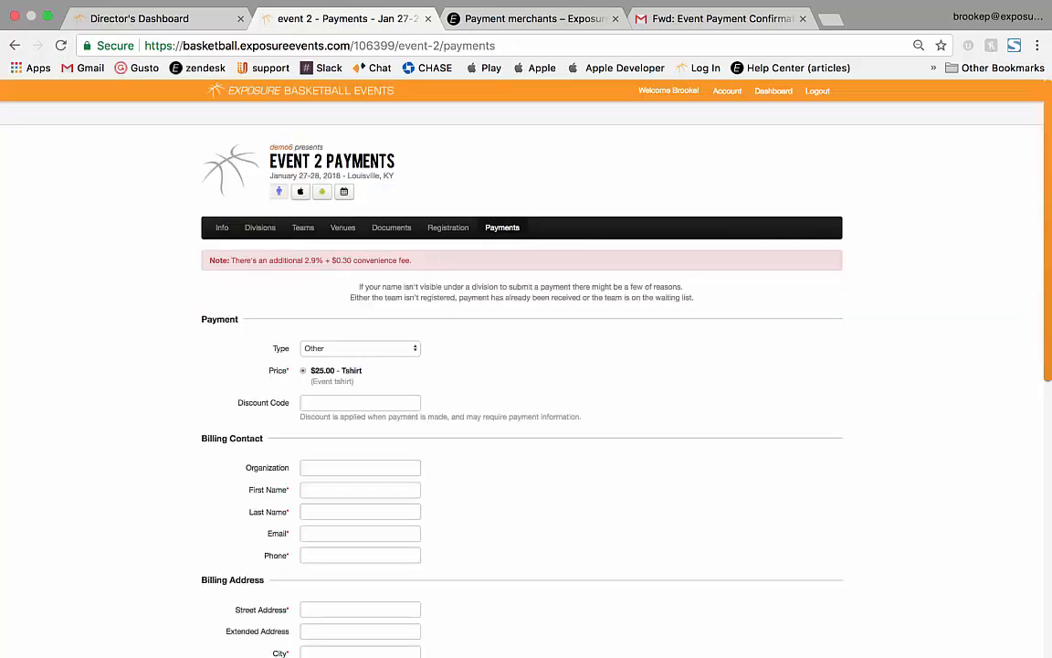
{"action": "left_click", "coordinate": [360, 403]}
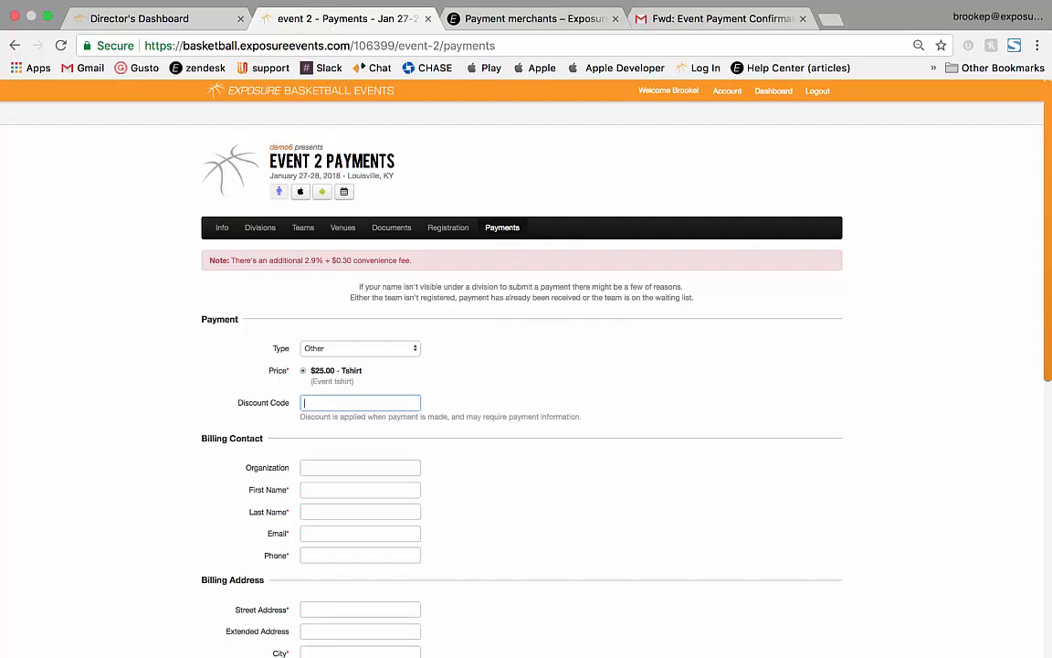
{"action": "type", "text": "2018"}
{"action": "left_click", "coordinate": [512, 388]}
{"action": "scroll", "coordinate": [521, 393], "scroll_direction": "down", "scroll_amount": 2}
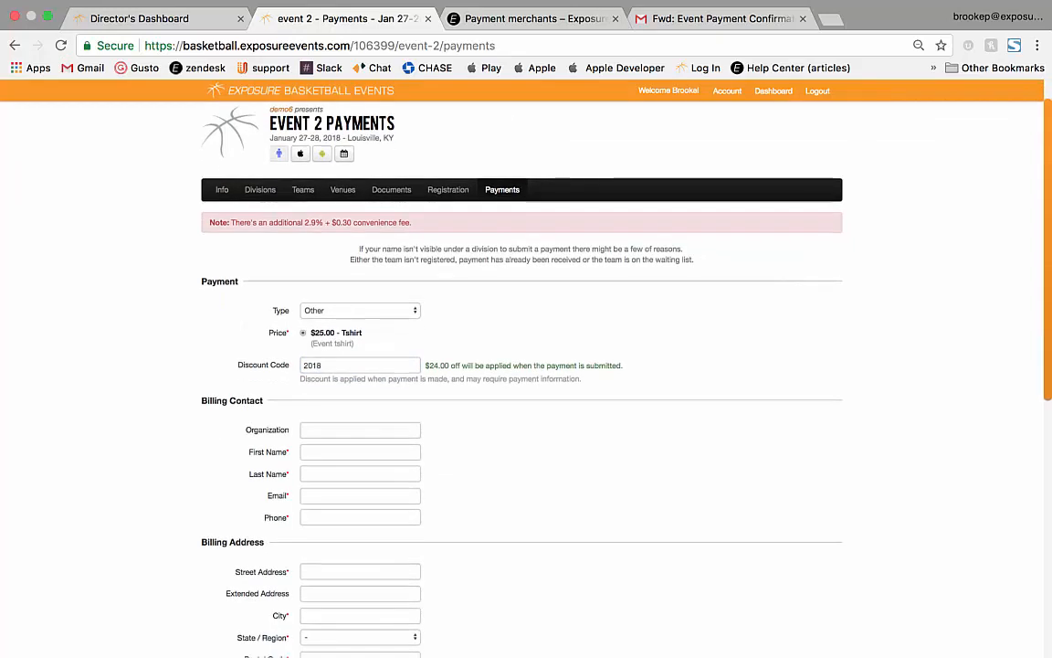
{"action": "left_click_drag", "start_coordinate": [426, 323], "coordinate": [621, 323]}
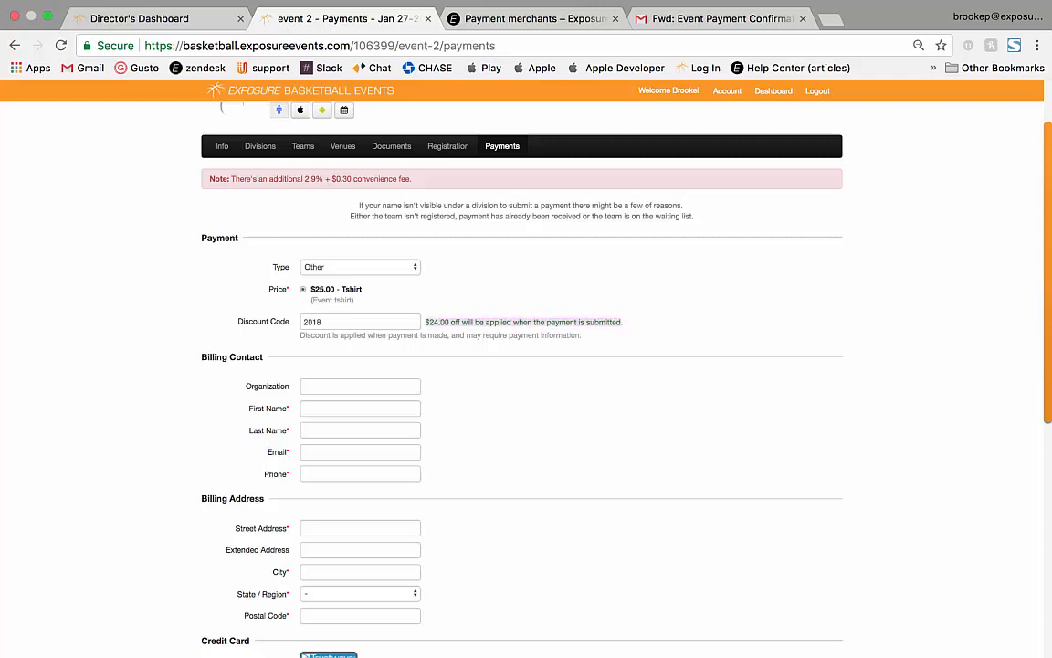
{"action": "scroll", "coordinate": [520, 366], "scroll_direction": "down", "scroll_amount": 3}
{"action": "scroll", "coordinate": [521, 365], "scroll_direction": "down", "scroll_amount": 2}
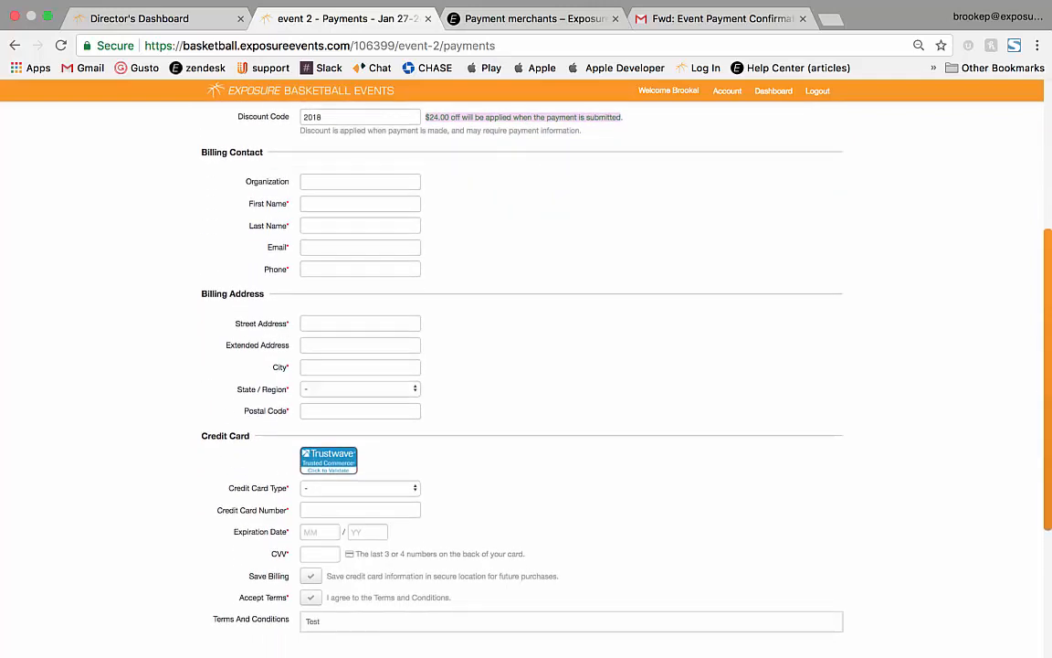
Enter the billing contact's first and last name, then return to the Director's Dashboard.
{"action": "left_click", "coordinate": [360, 202]}
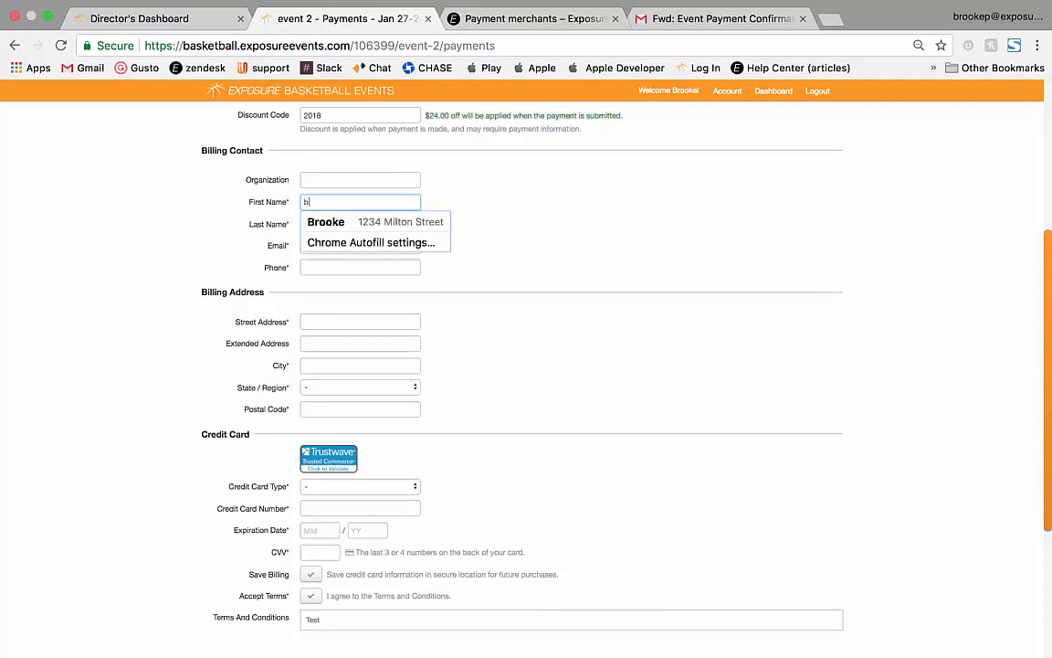
{"action": "key", "text": "Tab"}
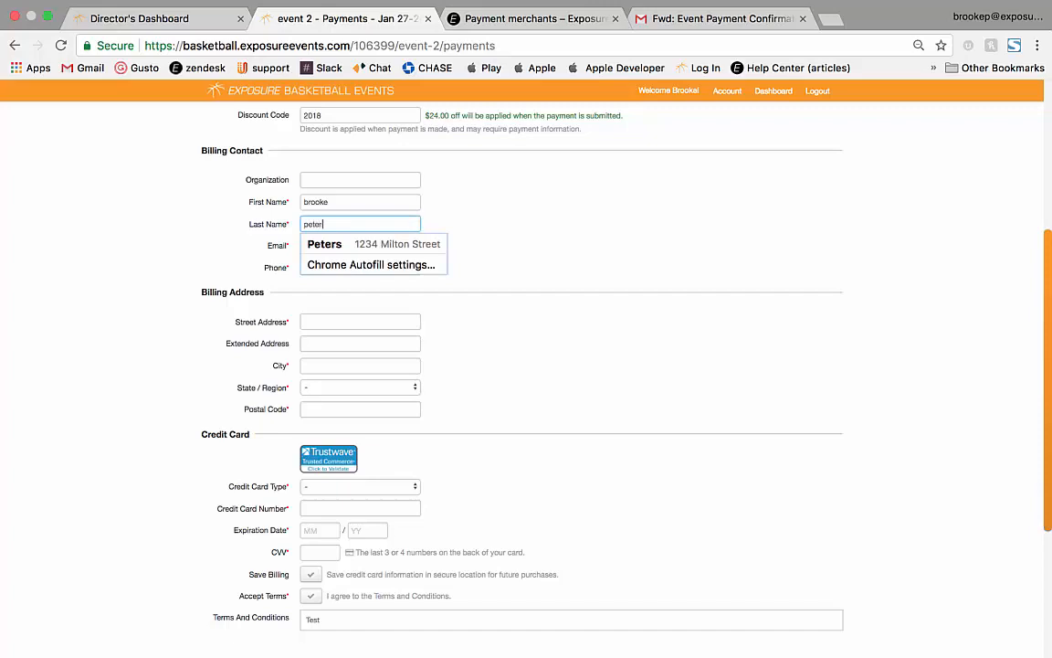
{"action": "scroll", "coordinate": [526, 366], "scroll_direction": "down", "scroll_amount": 2}
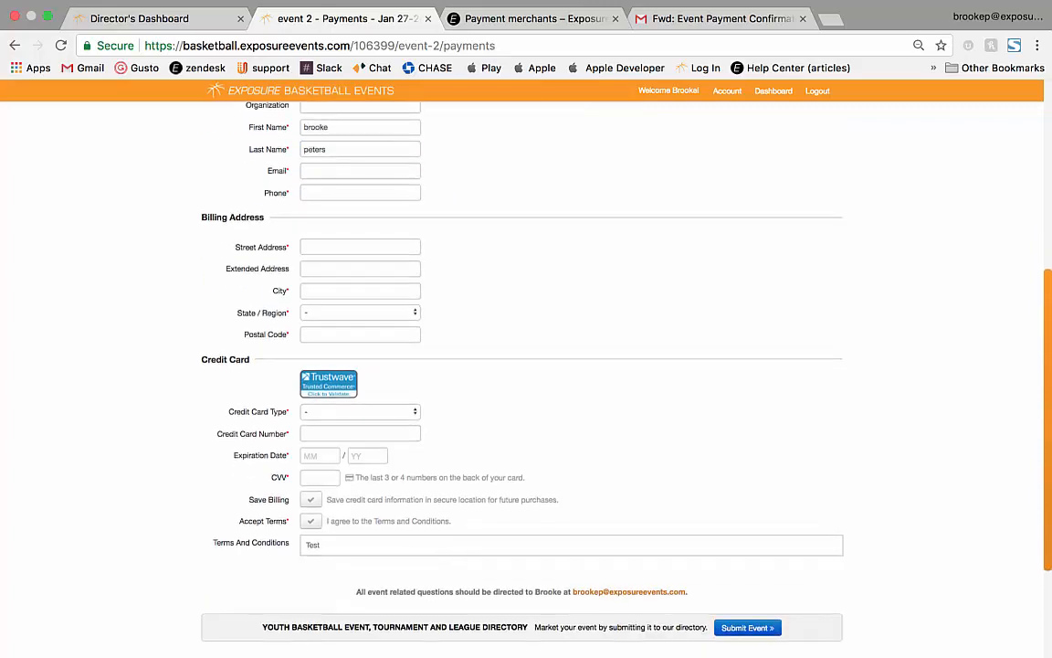
{"action": "right_click", "coordinate": [522, 213]}
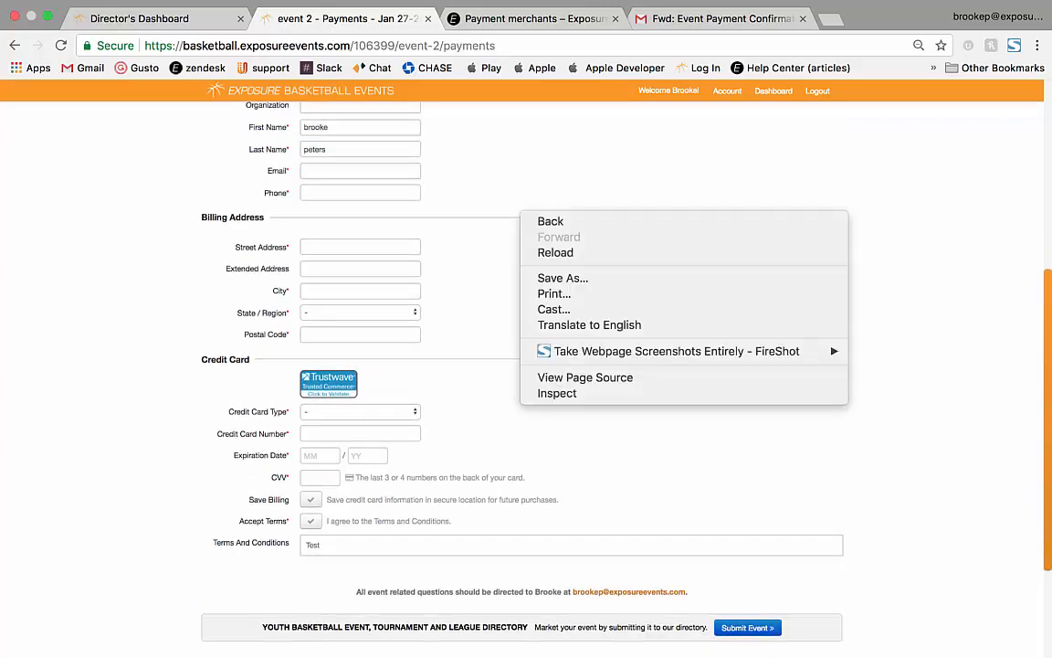
{"action": "key", "text": "Escape"}
{"action": "scroll", "coordinate": [522, 365], "scroll_direction": "up", "scroll_amount": 4}
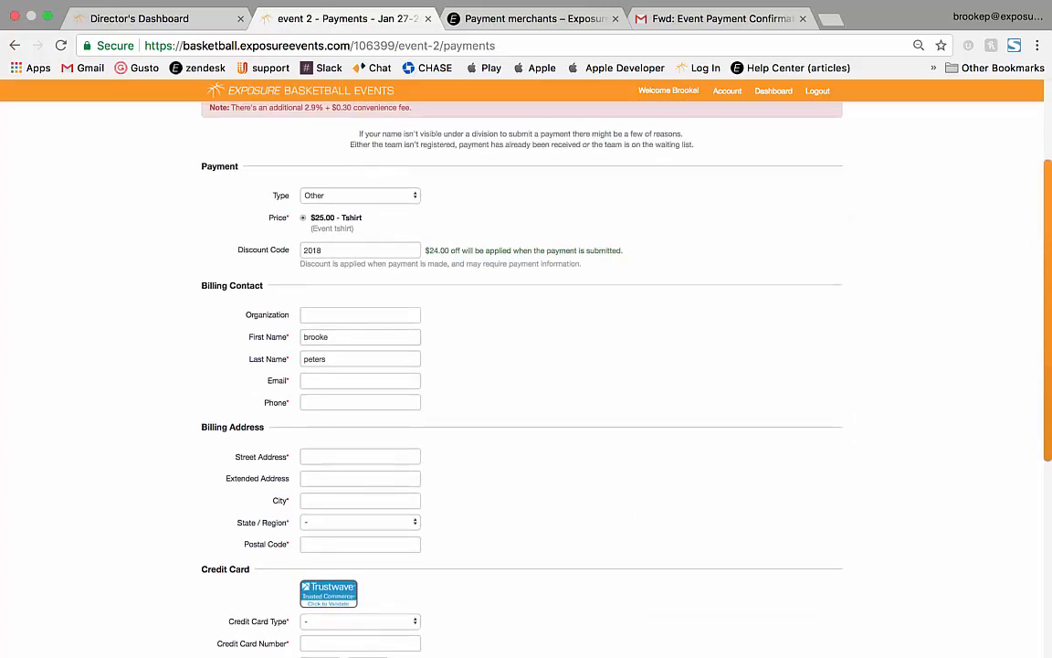
{"action": "left_click_drag", "start_coordinate": [269, 218], "coordinate": [289, 218]}
{"action": "scroll", "coordinate": [522, 366], "scroll_direction": "up", "scroll_amount": 3}
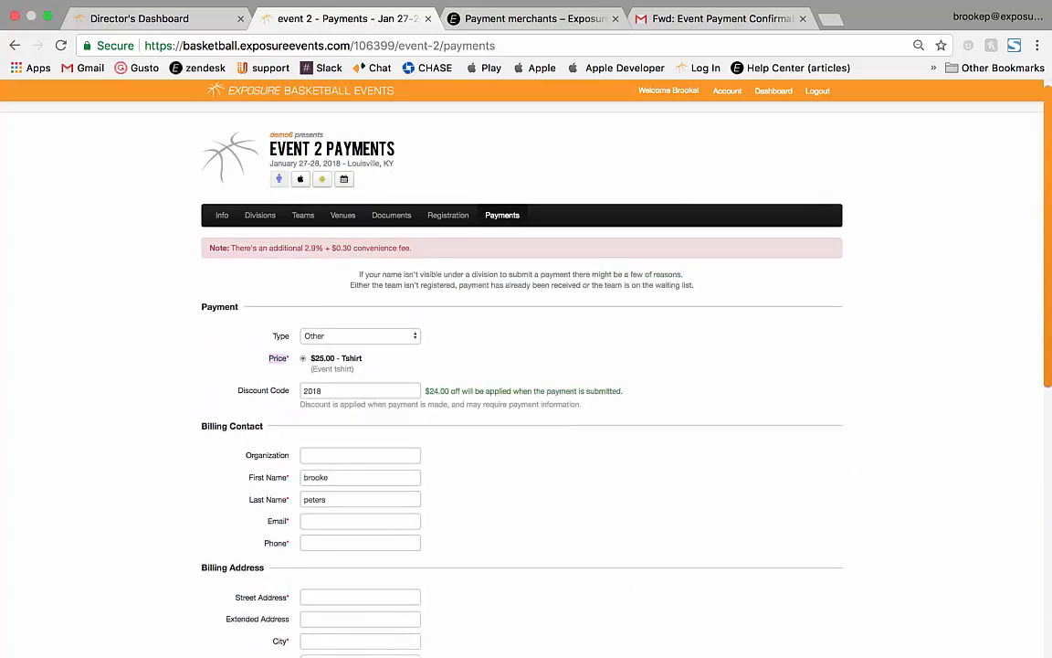
{"action": "left_click", "coordinate": [139, 18]}
{"action": "scroll", "coordinate": [522, 365], "scroll_direction": "up", "scroll_amount": 4}
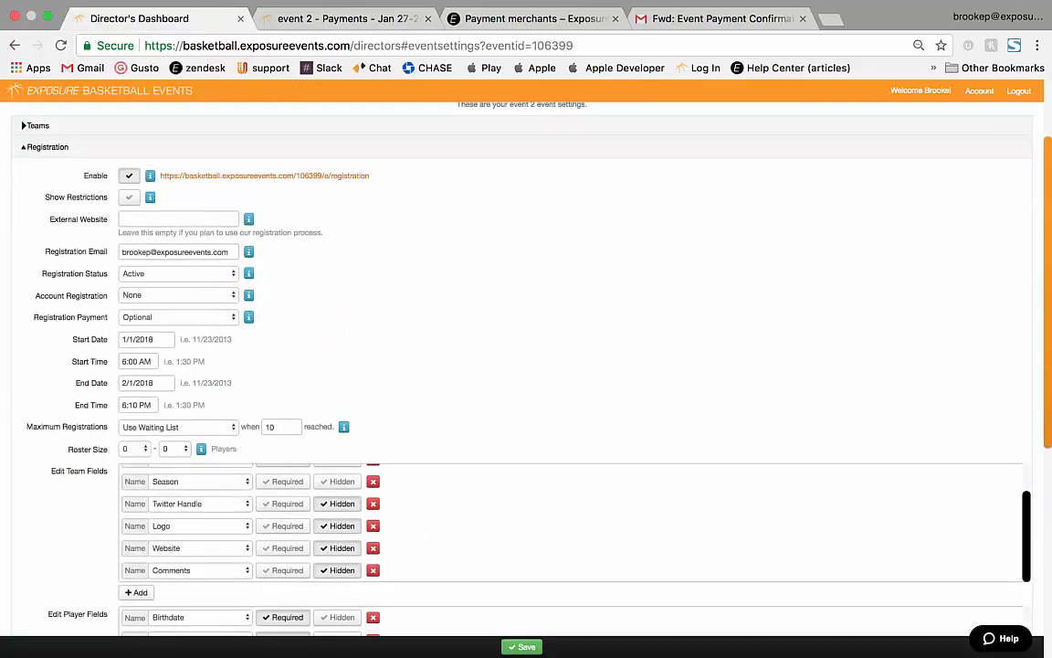
Select all of event 2's Registration widget embed code and preview it in a new tab.
{"action": "left_click", "coordinate": [82, 157]}
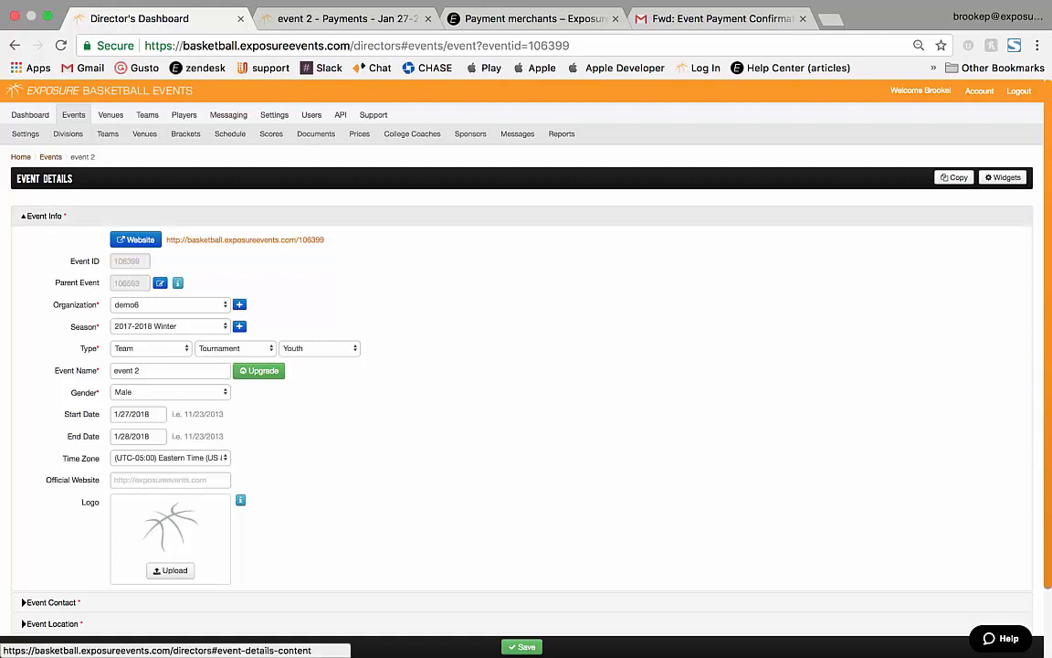
{"action": "left_click", "coordinate": [1003, 177]}
{"action": "left_click", "coordinate": [170, 214]}
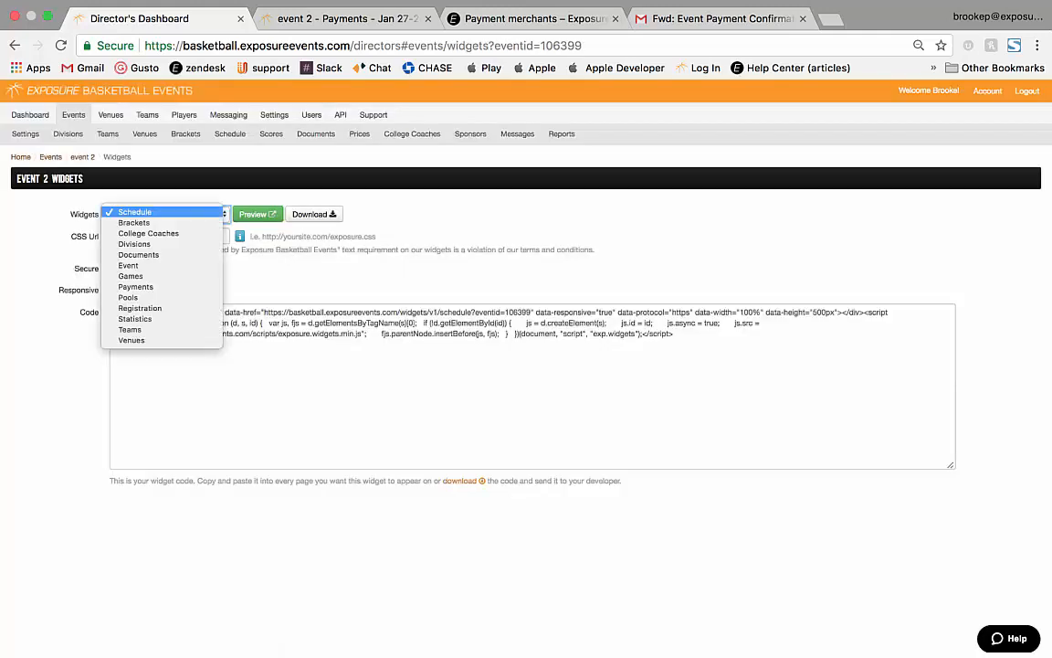
{"action": "left_click", "coordinate": [142, 307]}
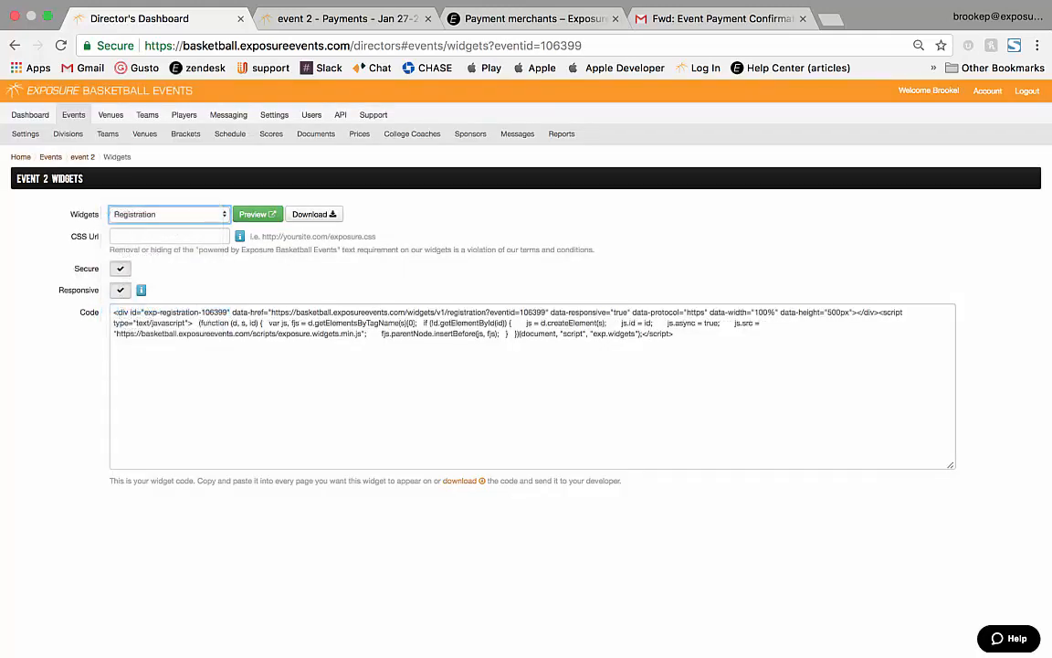
{"action": "left_click", "coordinate": [532, 385]}
{"action": "key", "text": "super+a"}
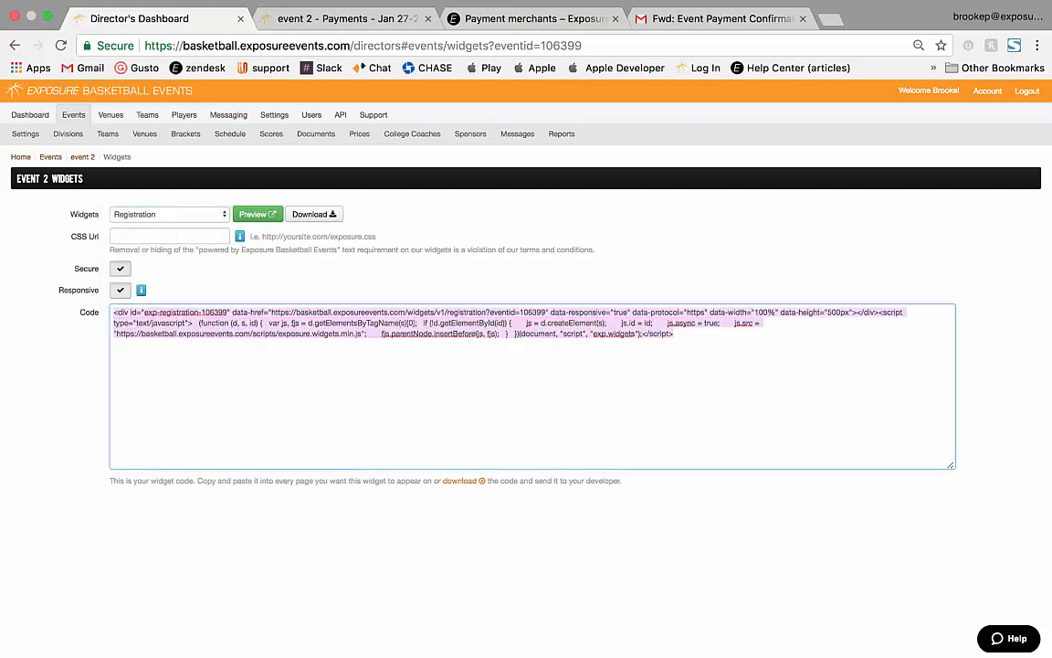
{"action": "left_click", "coordinate": [257, 215]}
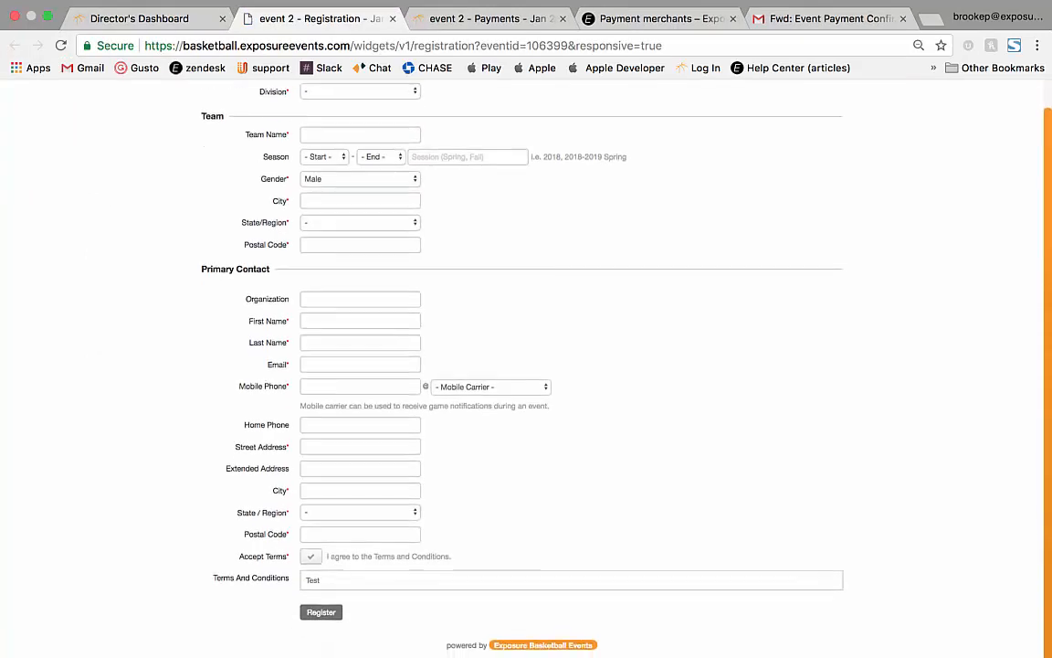
Choose division 15 on the registration widget preview, then close the preview.
{"action": "left_click", "coordinate": [360, 120]}
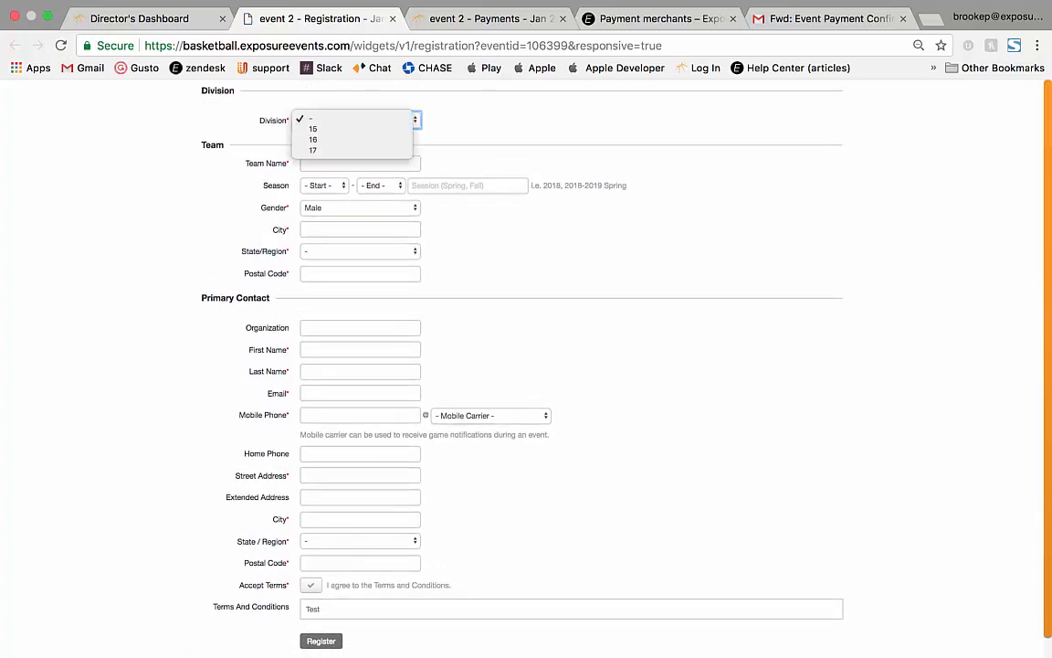
{"action": "left_click", "coordinate": [347, 130]}
{"action": "scroll", "coordinate": [526, 366], "scroll_direction": "down", "scroll_amount": 2}
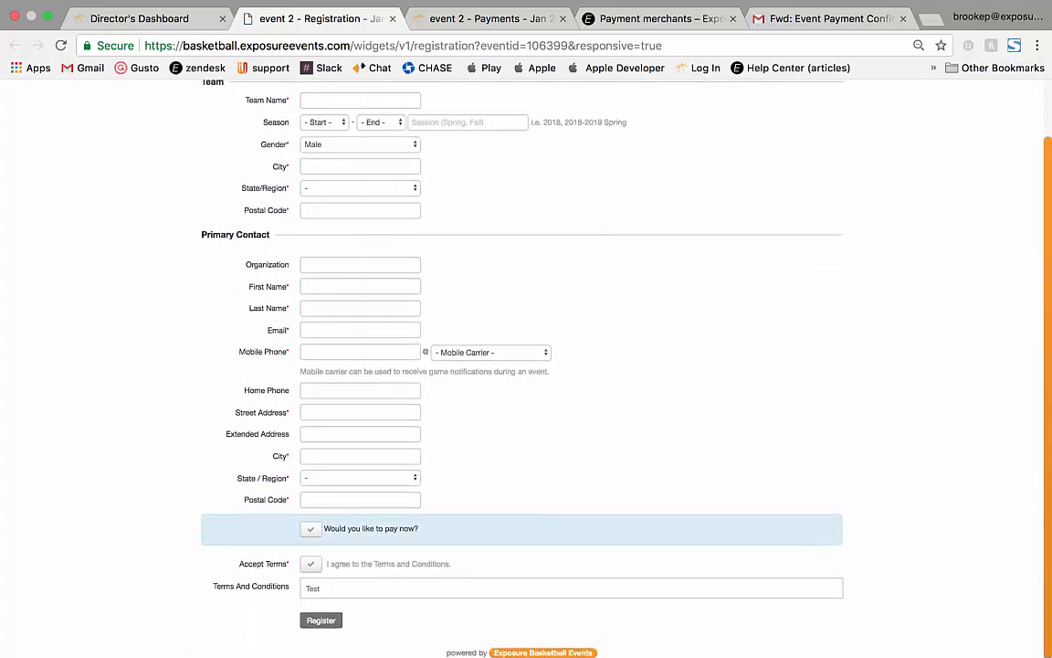
{"action": "scroll", "coordinate": [526, 365], "scroll_direction": "up", "scroll_amount": 2}
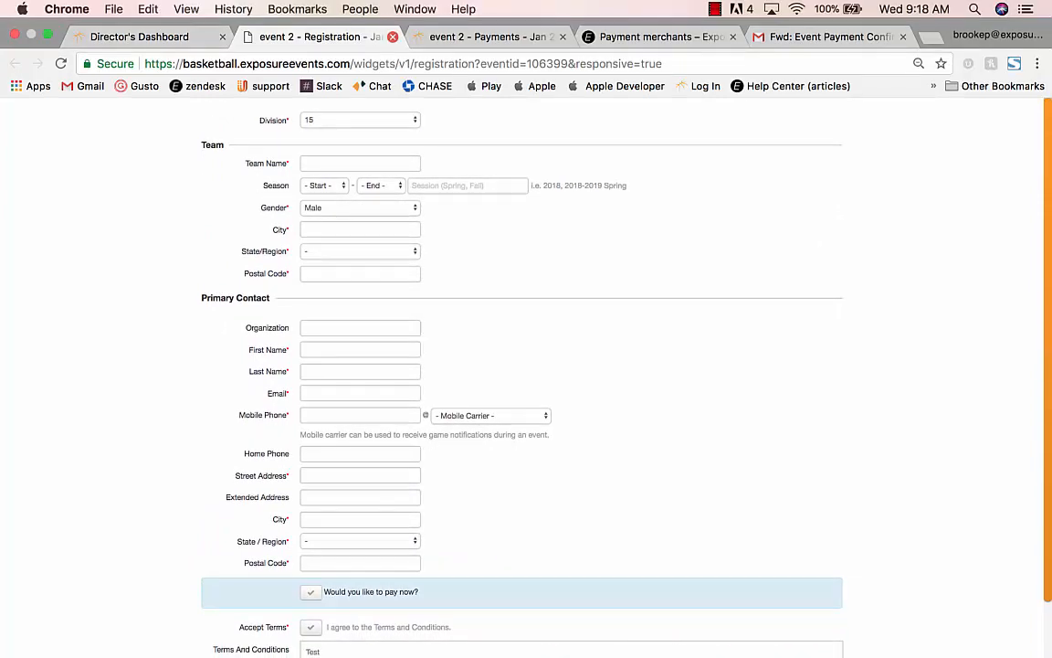
{"action": "left_click", "coordinate": [393, 36]}
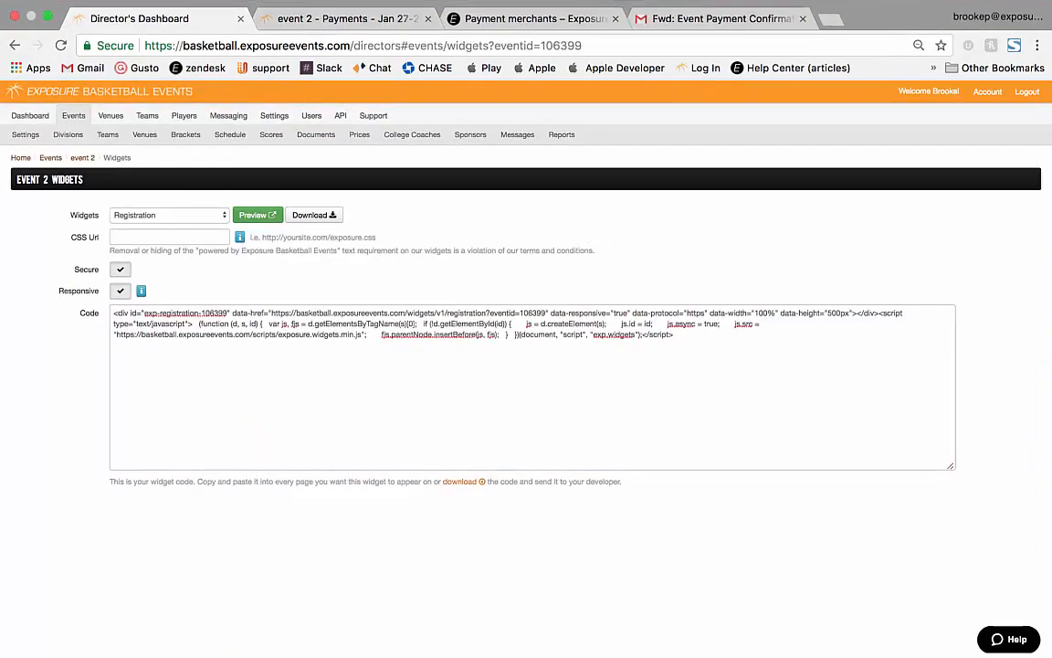
Check Test 1's $1.33 paid amount in event 2's teams, then start a new team named Team 2.
{"action": "left_click", "coordinate": [108, 133]}
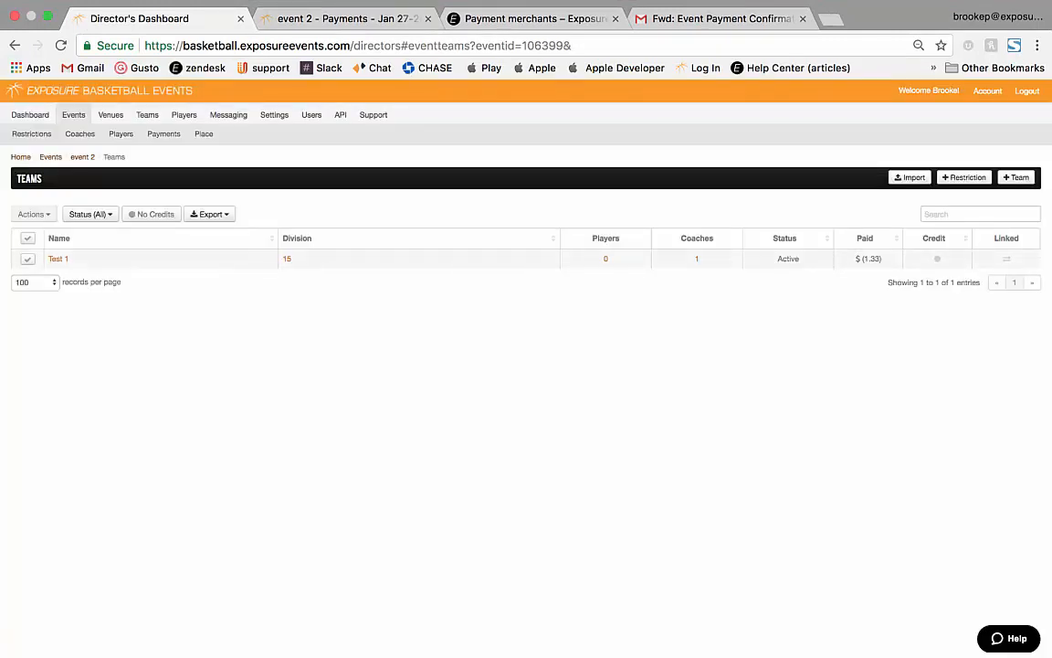
{"action": "left_click_drag", "start_coordinate": [861, 260], "coordinate": [880, 259]}
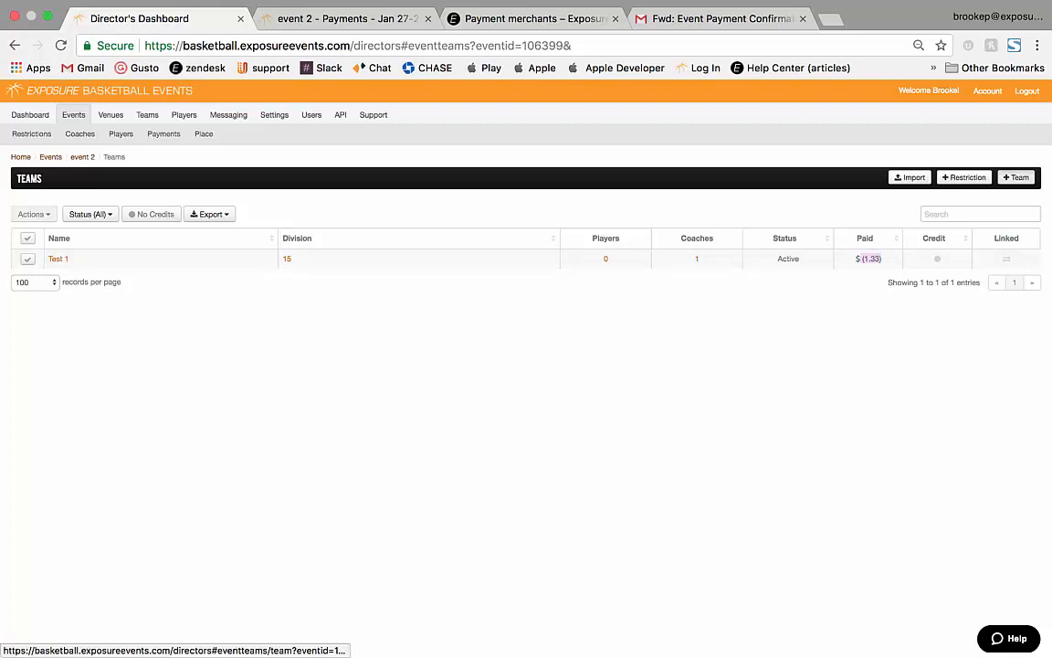
{"action": "left_click", "coordinate": [1017, 177]}
{"action": "left_click", "coordinate": [169, 258]}
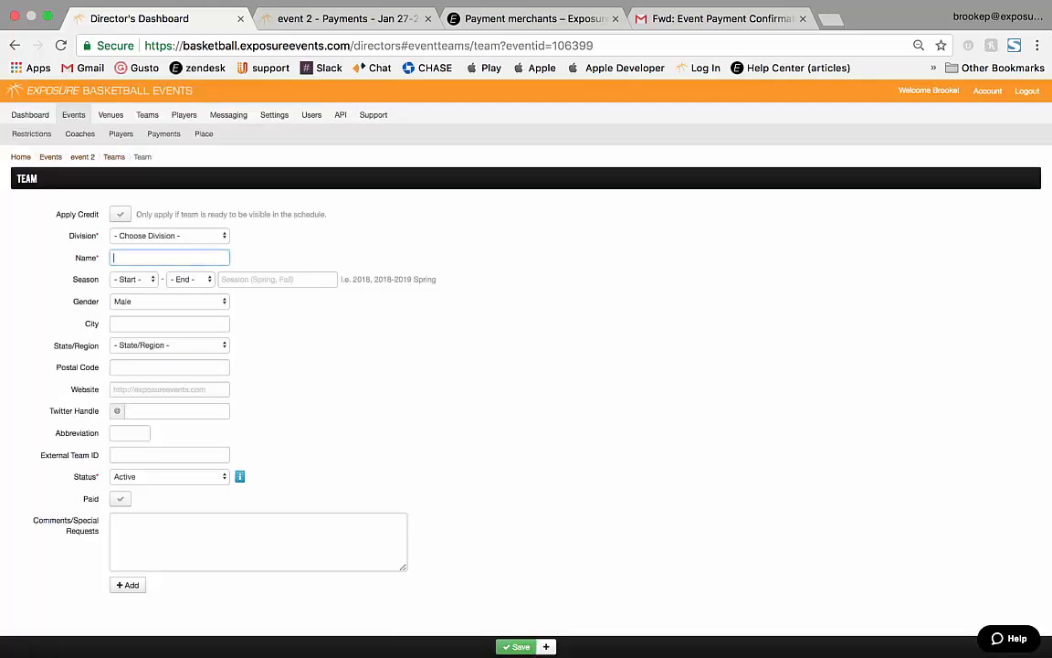
{"action": "type", "text": "team"}
{"action": "key", "text": "Down"}
{"action": "key", "text": "Down"}
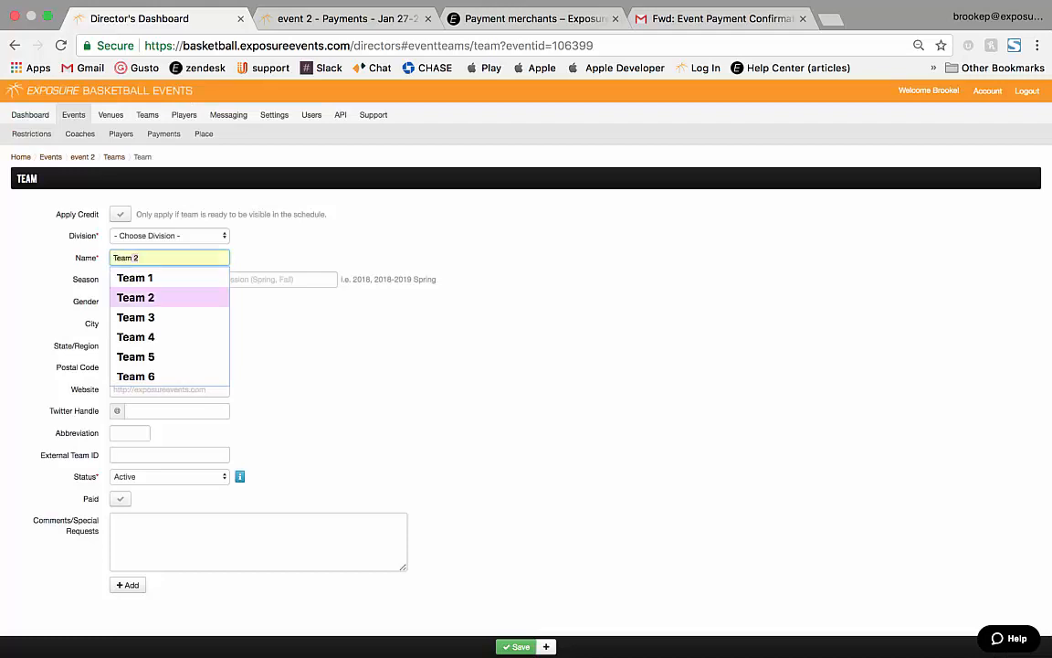
{"action": "key", "text": "Return"}
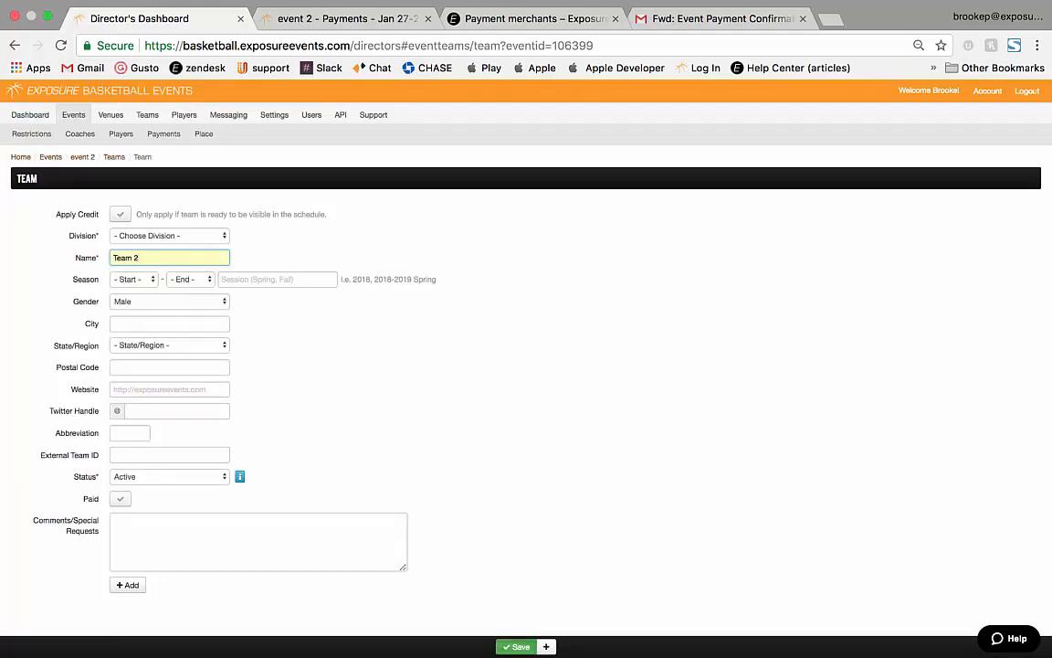
Assign Team 2 to the event 2 15 division and save it.
{"action": "key", "text": "Return"}
{"action": "key", "text": "Return"}
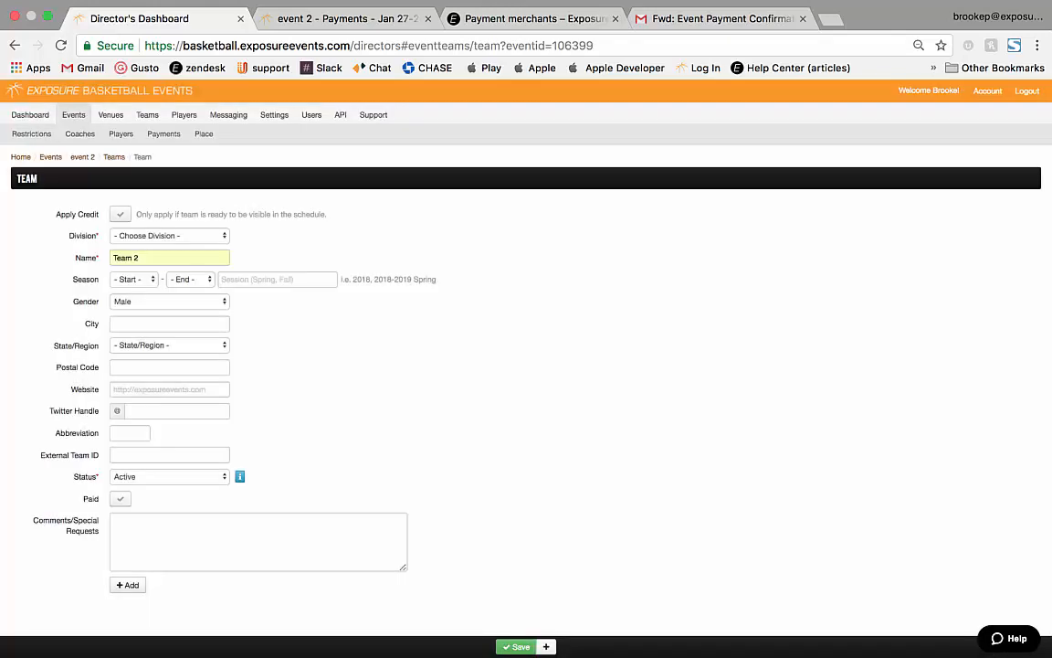
{"action": "key", "text": "space"}
{"action": "key", "text": "Down"}
{"action": "key", "text": "Return"}
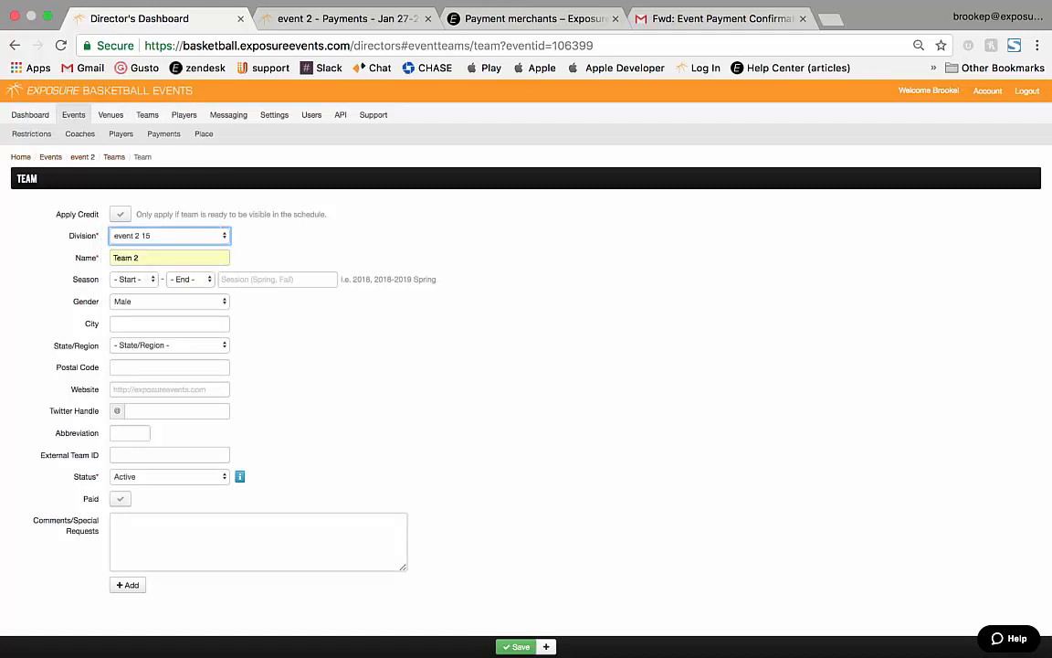
{"action": "left_click", "coordinate": [516, 646]}
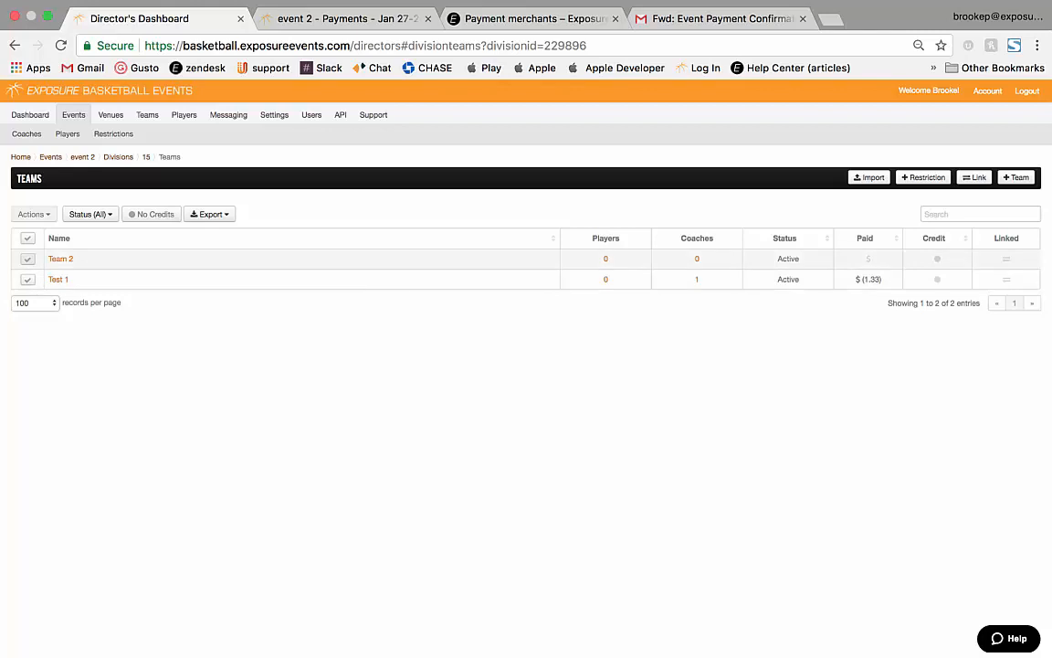
Mark Team 2 as not paid, then open its details and Payments list.
{"action": "left_click", "coordinate": [27, 260]}
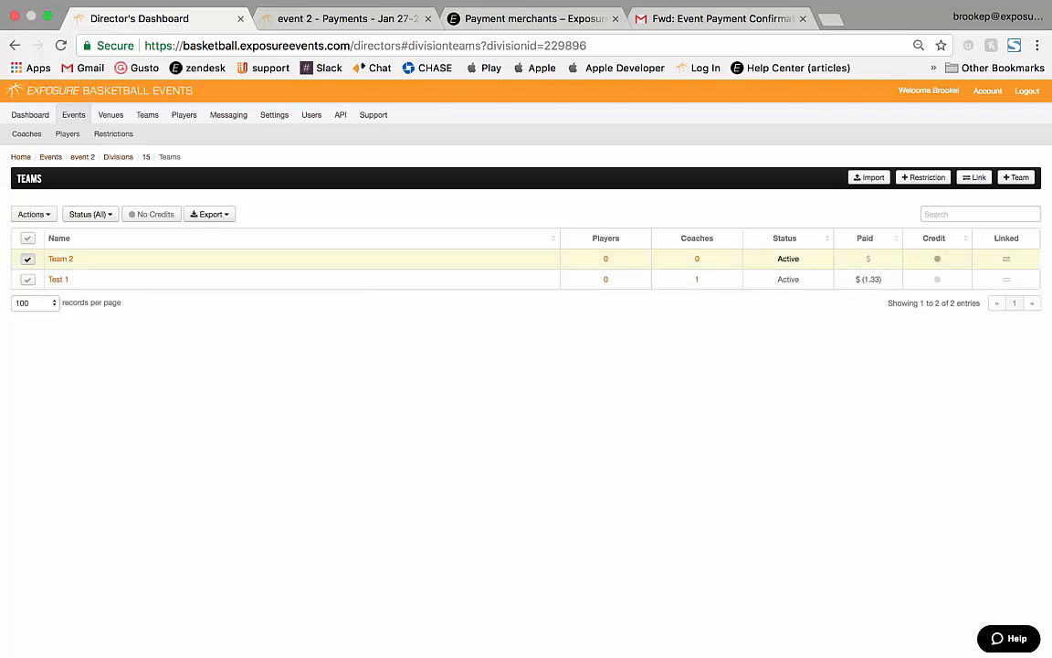
{"action": "left_click", "coordinate": [33, 214]}
{"action": "mouse_move", "coordinate": [36, 289]}
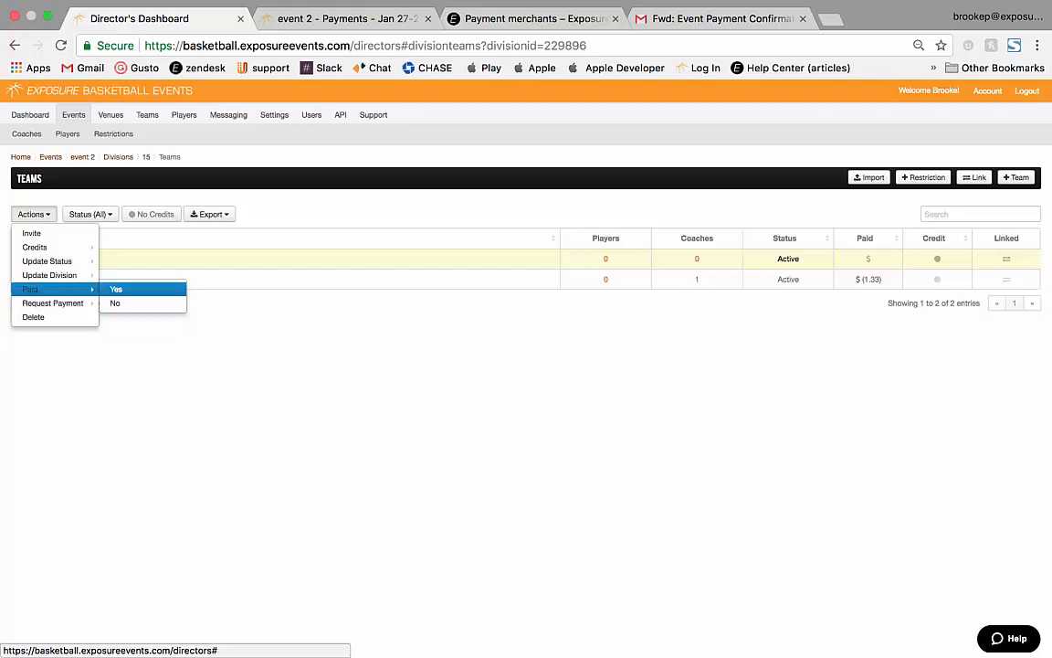
{"action": "left_click", "coordinate": [115, 303]}
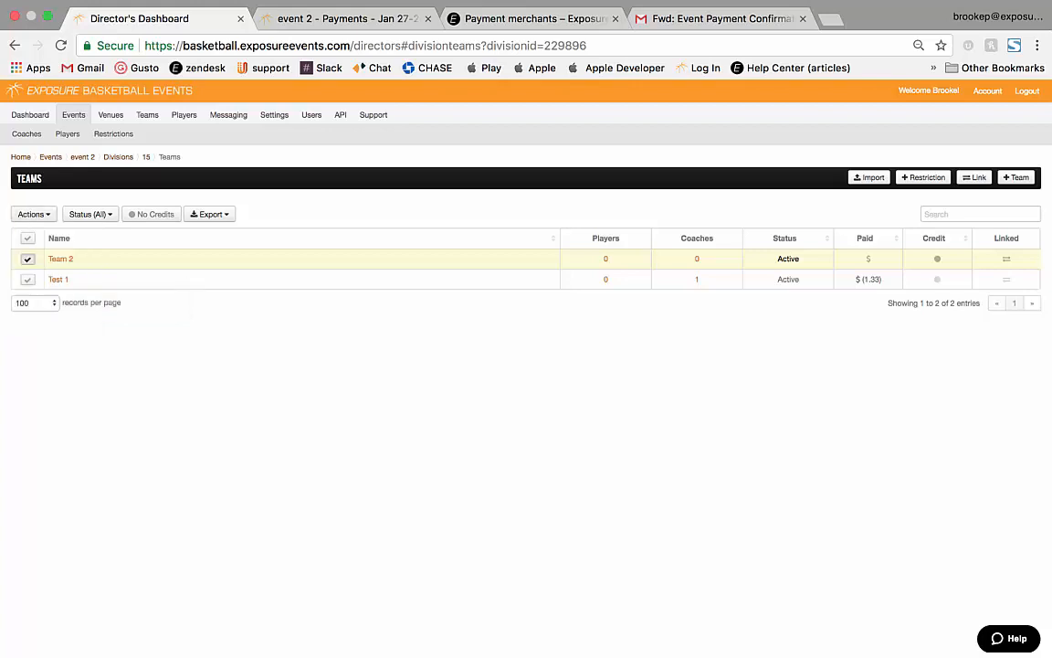
{"action": "left_click", "coordinate": [60, 258]}
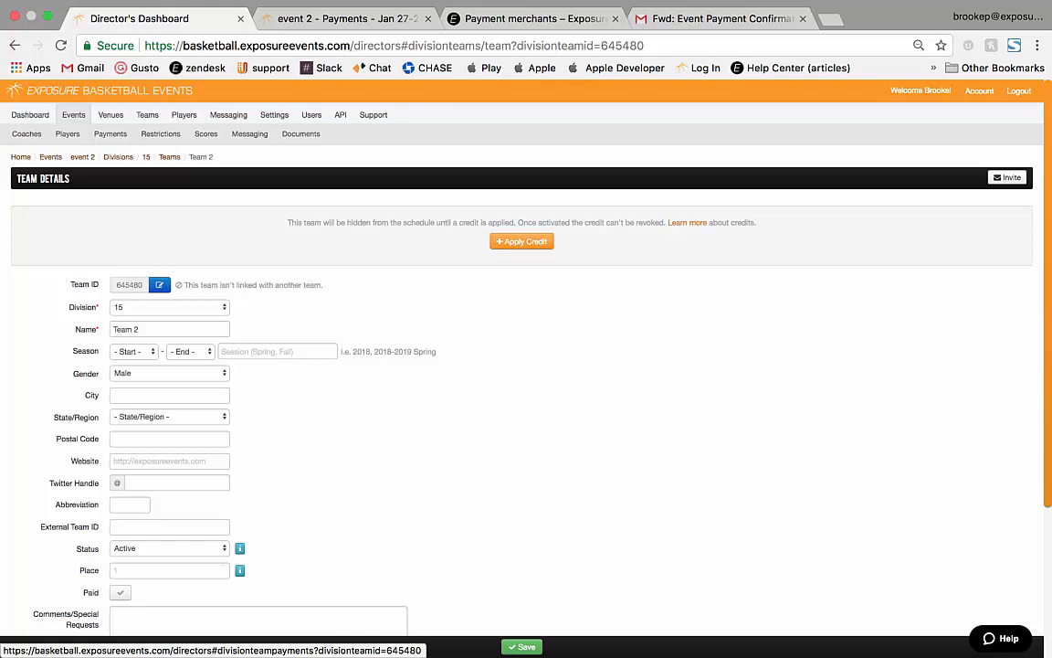
{"action": "left_click", "coordinate": [110, 134]}
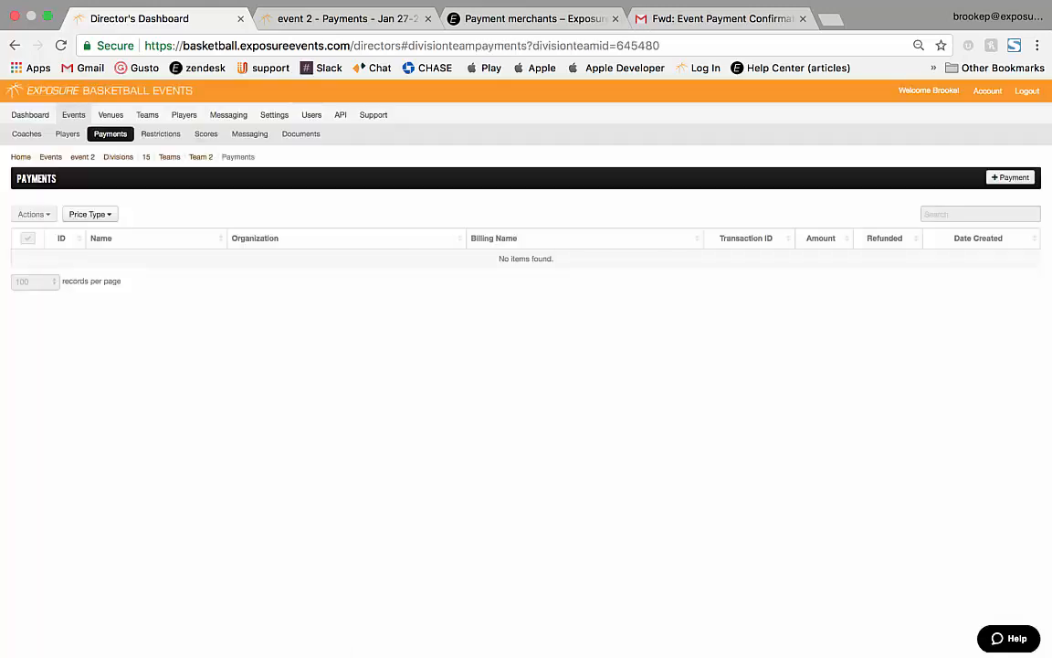
Start a Team 2 payment for the $1.00 Entry Fee with note 'check', paid by credit card.
{"action": "left_click", "coordinate": [1010, 177]}
{"action": "left_click", "coordinate": [169, 213]}
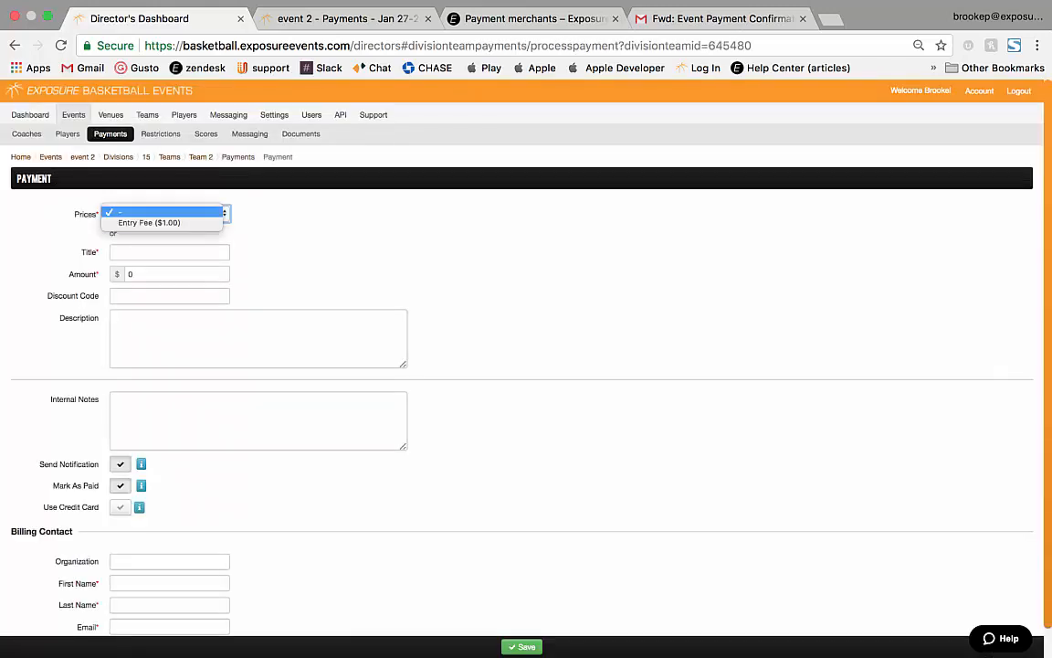
{"action": "left_click", "coordinate": [173, 223]}
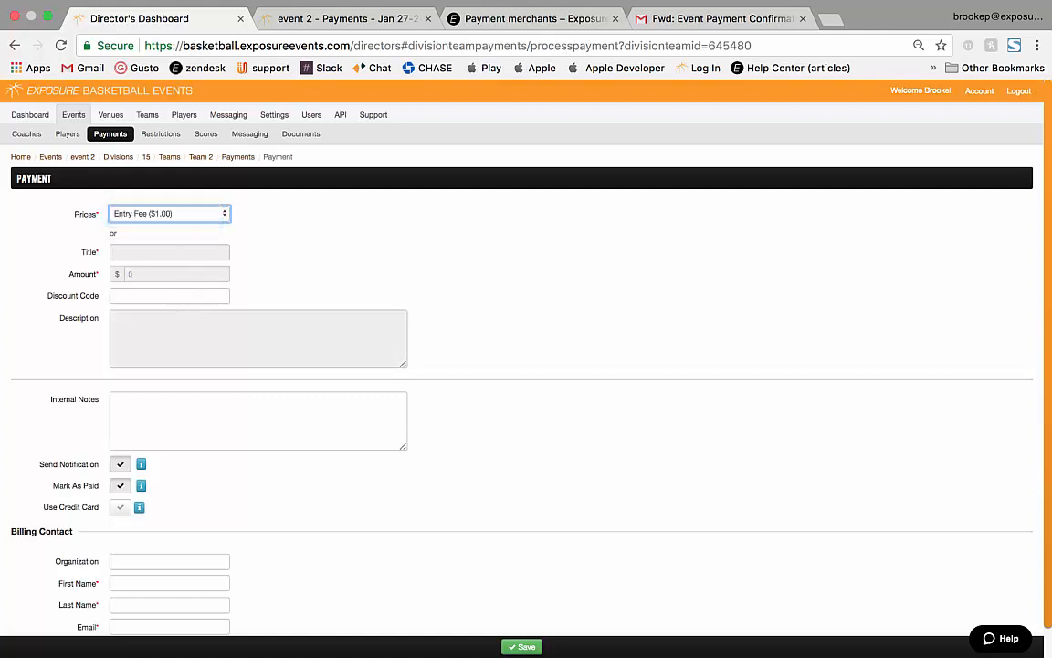
{"action": "left_click", "coordinate": [187, 295]}
{"action": "key", "text": "Tab"}
{"action": "type", "text": "check"}
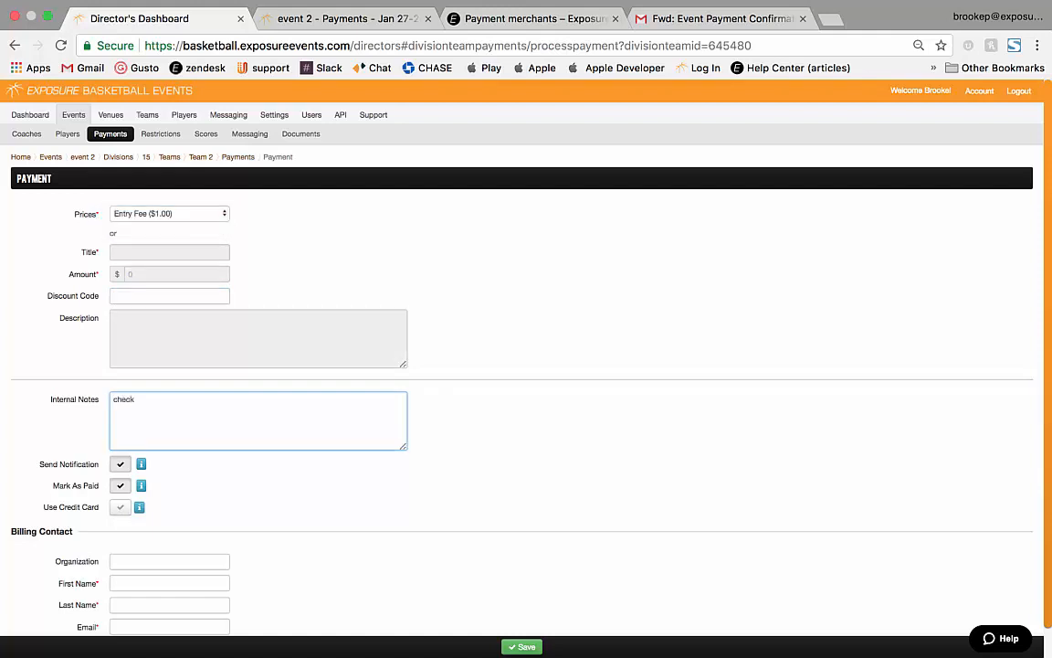
{"action": "scroll", "coordinate": [526, 365], "scroll_direction": "down", "scroll_amount": 1}
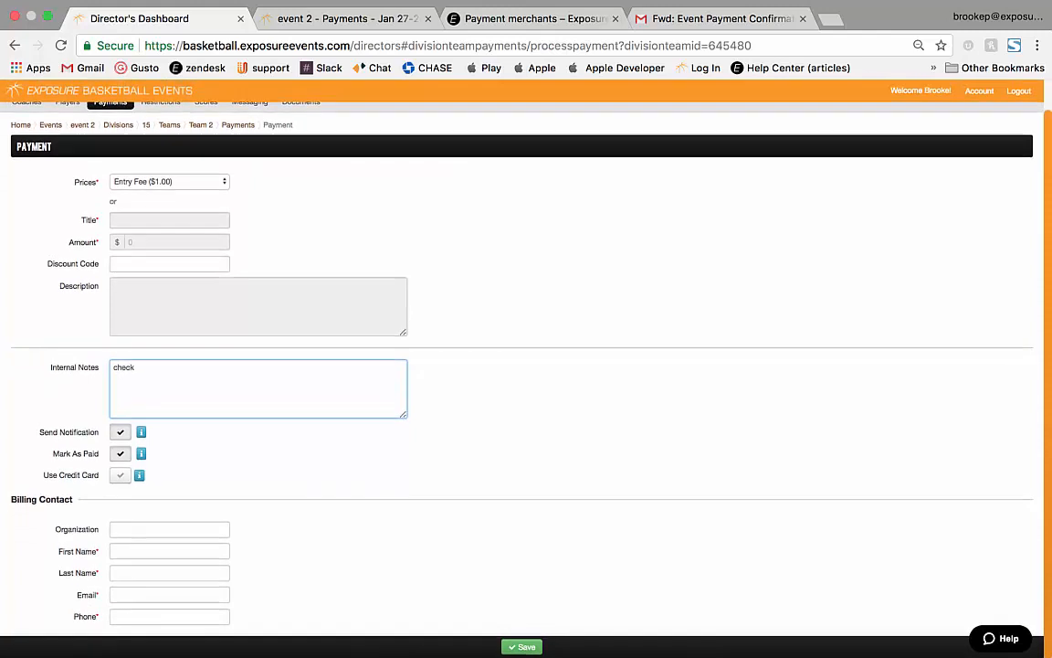
{"action": "left_click", "coordinate": [120, 475]}
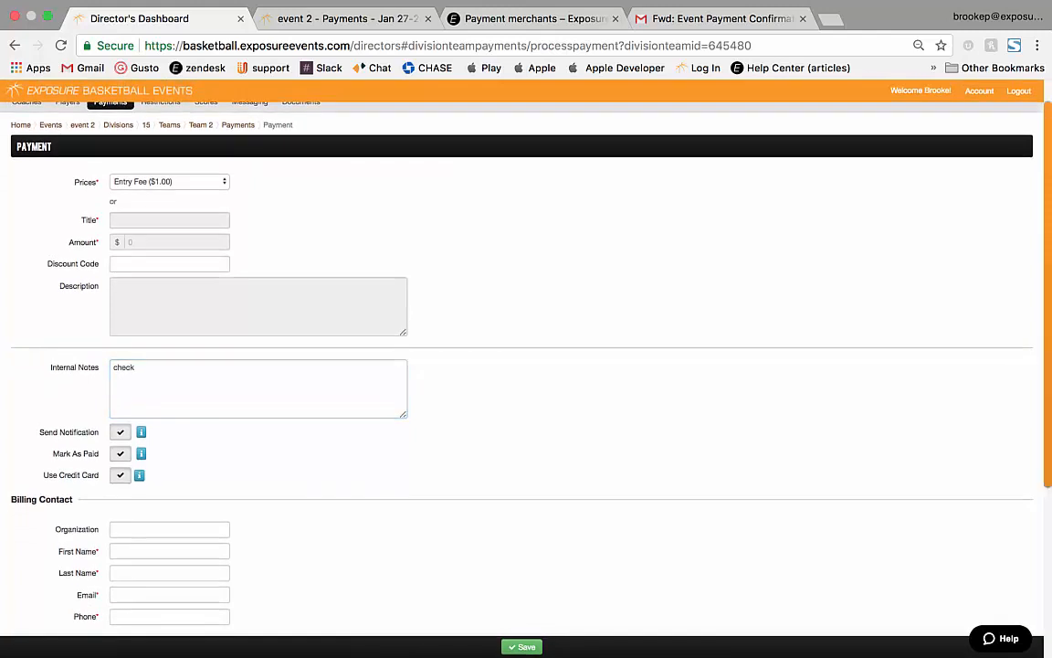
{"action": "scroll", "coordinate": [526, 366], "scroll_direction": "down", "scroll_amount": 5}
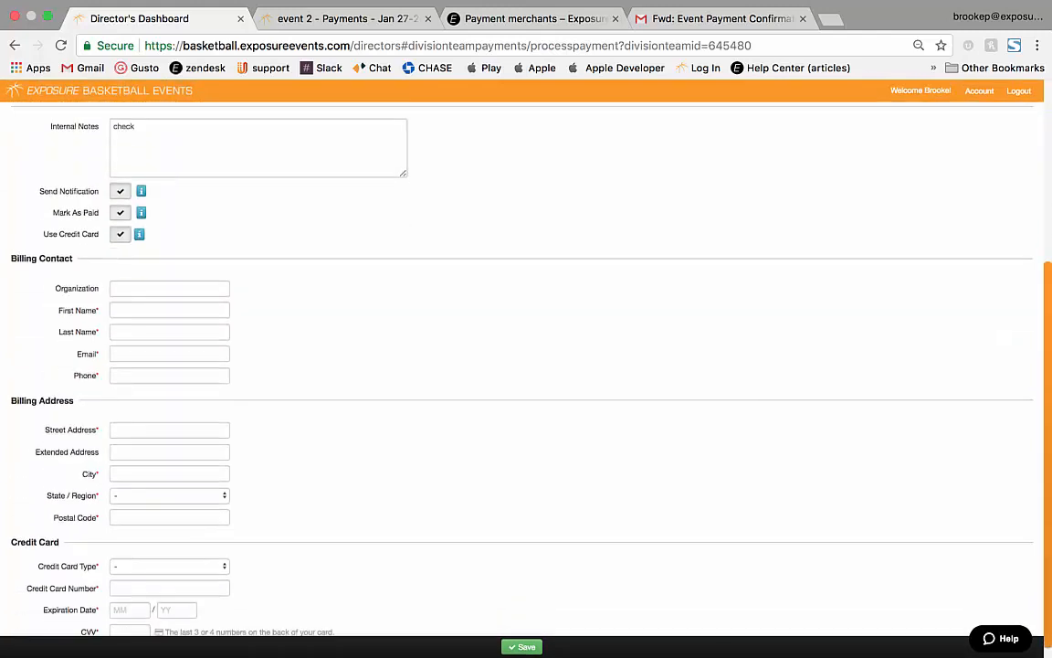
{"action": "scroll", "coordinate": [526, 365], "scroll_direction": "down", "scroll_amount": 1}
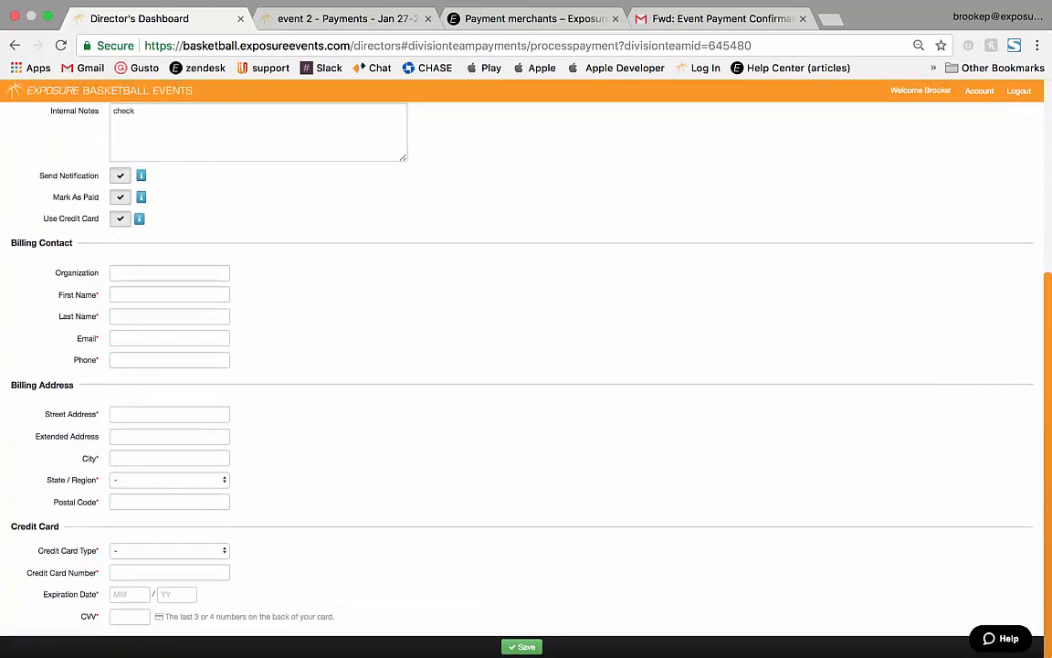
{"action": "scroll", "coordinate": [526, 366], "scroll_direction": "up", "scroll_amount": 3}
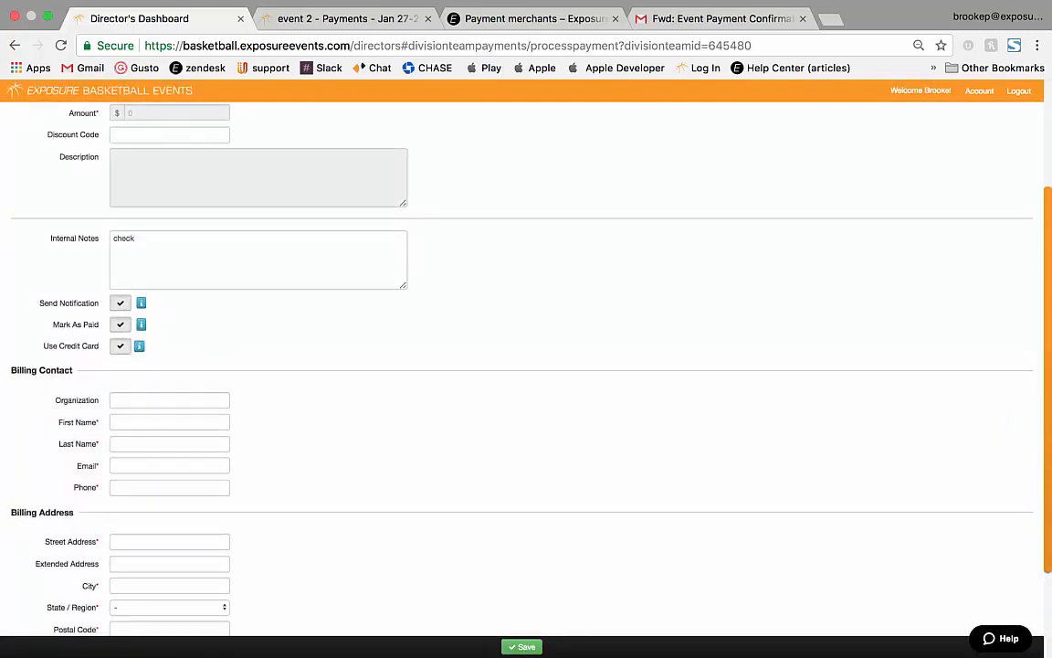
{"action": "scroll", "coordinate": [526, 365], "scroll_direction": "up", "scroll_amount": 3}
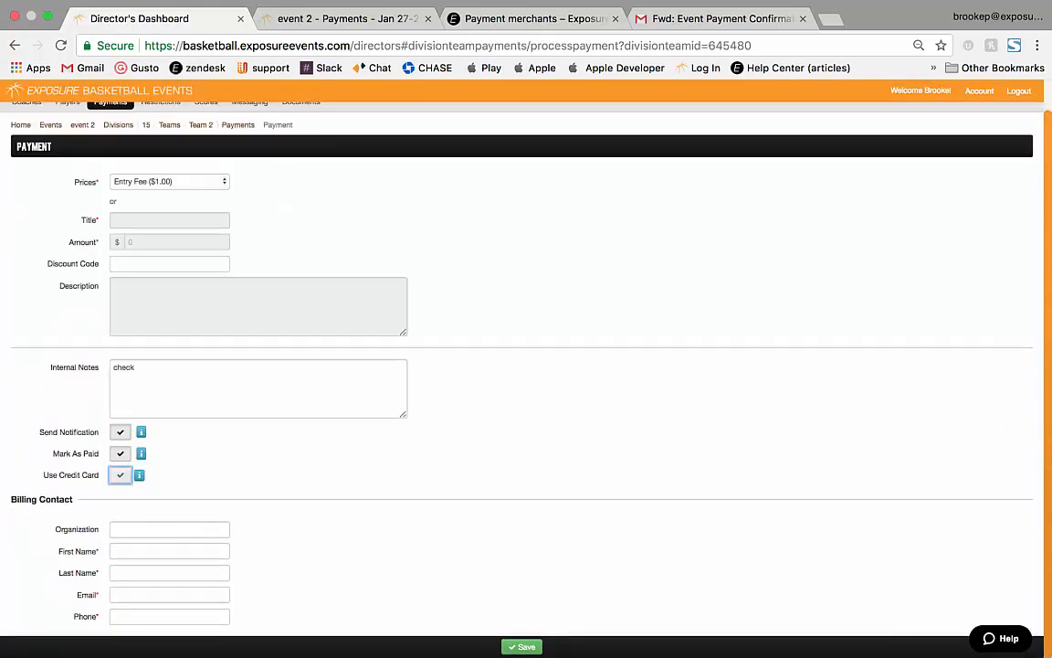
Fill in the billing contact's first name, last name, e-mail and phone using autofill.
{"action": "left_click", "coordinate": [169, 551]}
{"action": "key", "text": "Tab"}
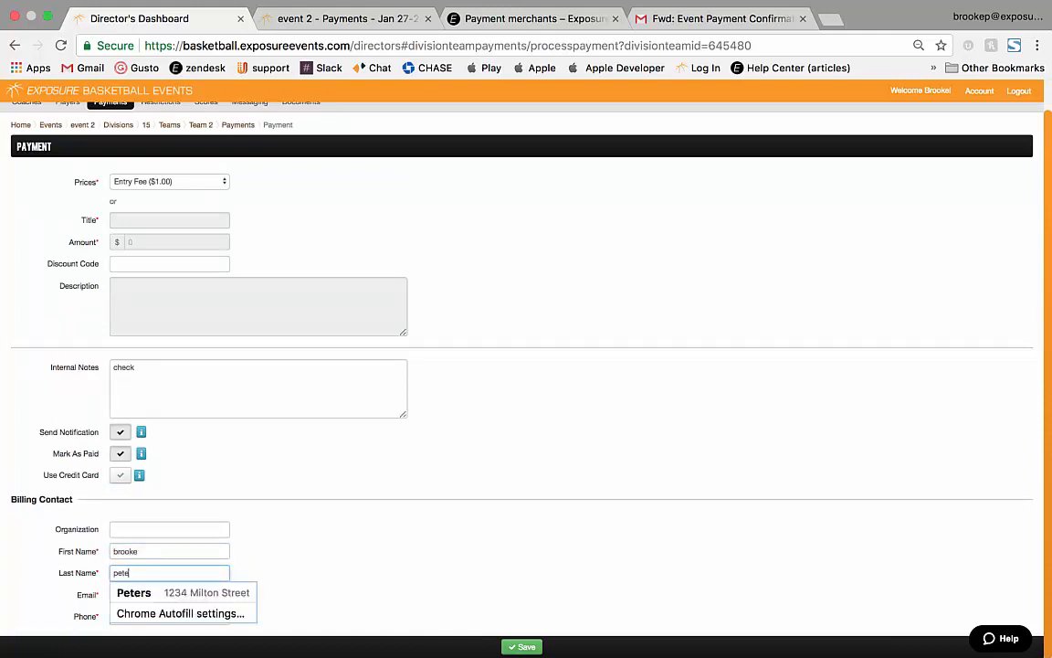
{"action": "key", "text": "Tab"}
{"action": "type", "text": "b"}
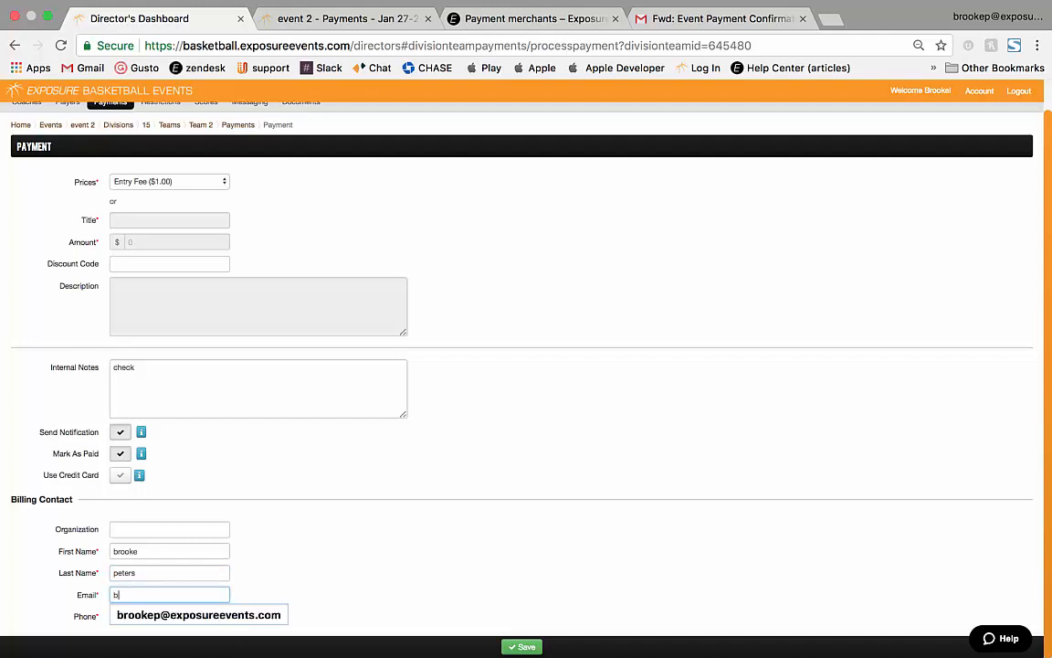
{"action": "key", "text": "Down"}
{"action": "key", "text": "Return"}
{"action": "key", "text": "Tab"}
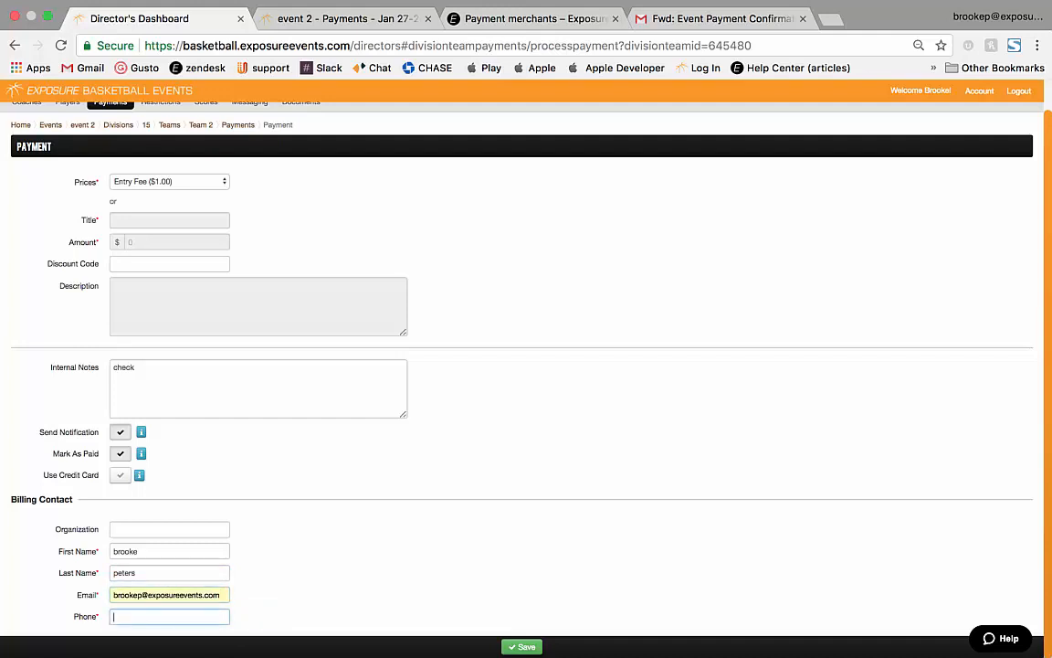
{"action": "type", "text": "5026"}
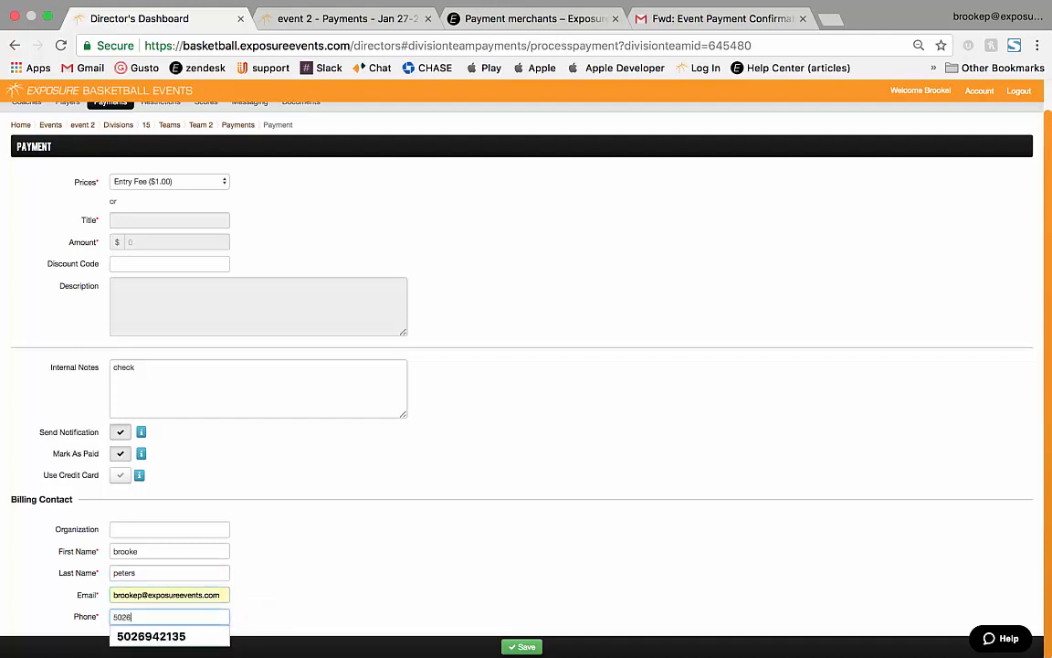
{"action": "key", "text": "Down"}
{"action": "key", "text": "Return"}
{"action": "key", "text": "Return"}
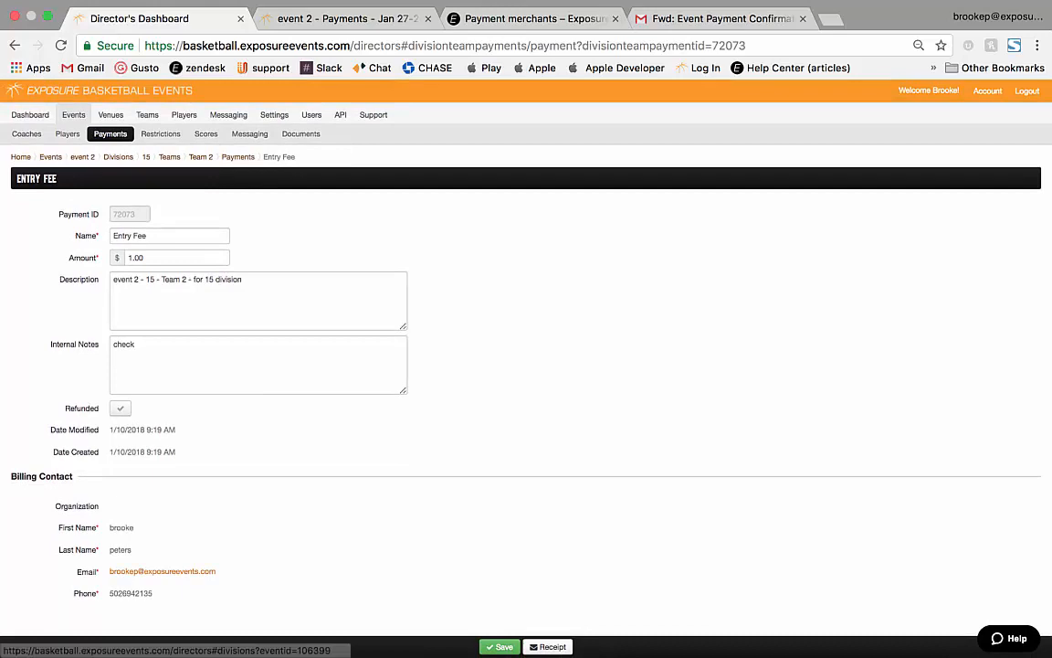
Open the first $1.33 Entry Fee payment from event 2's payments list.
{"action": "left_click", "coordinate": [118, 157]}
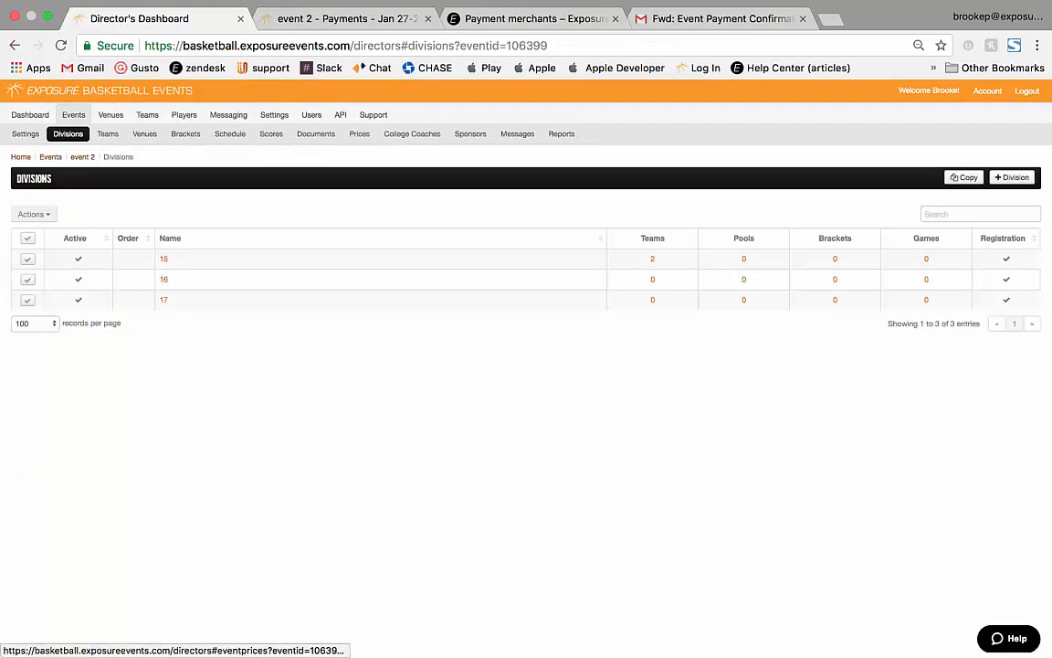
{"action": "left_click", "coordinate": [359, 133]}
{"action": "left_click", "coordinate": [29, 133]}
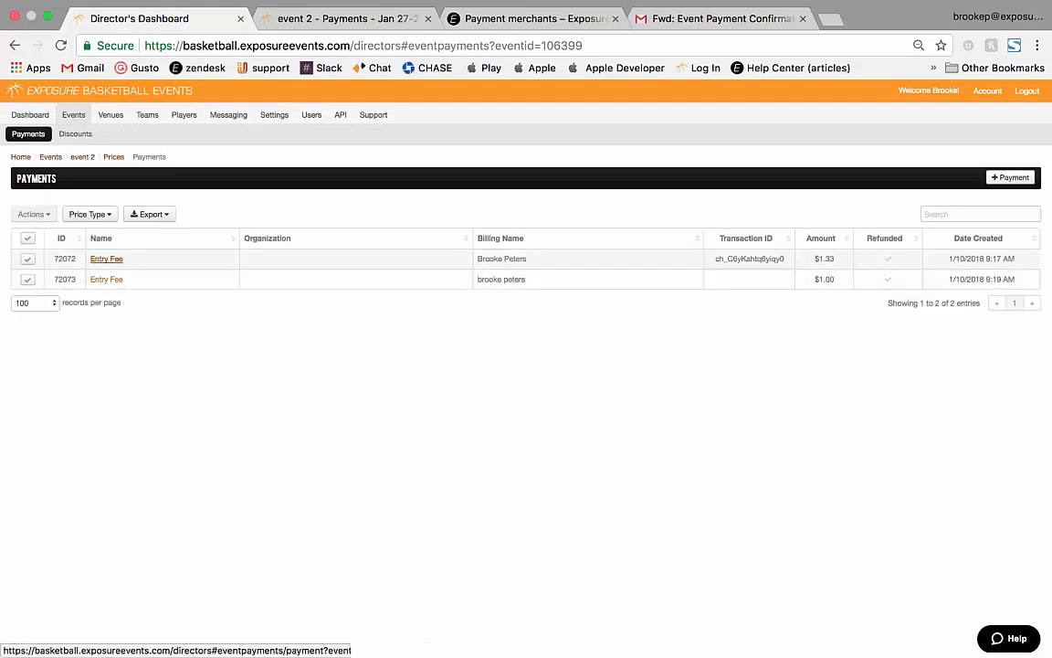
{"action": "left_click", "coordinate": [106, 258]}
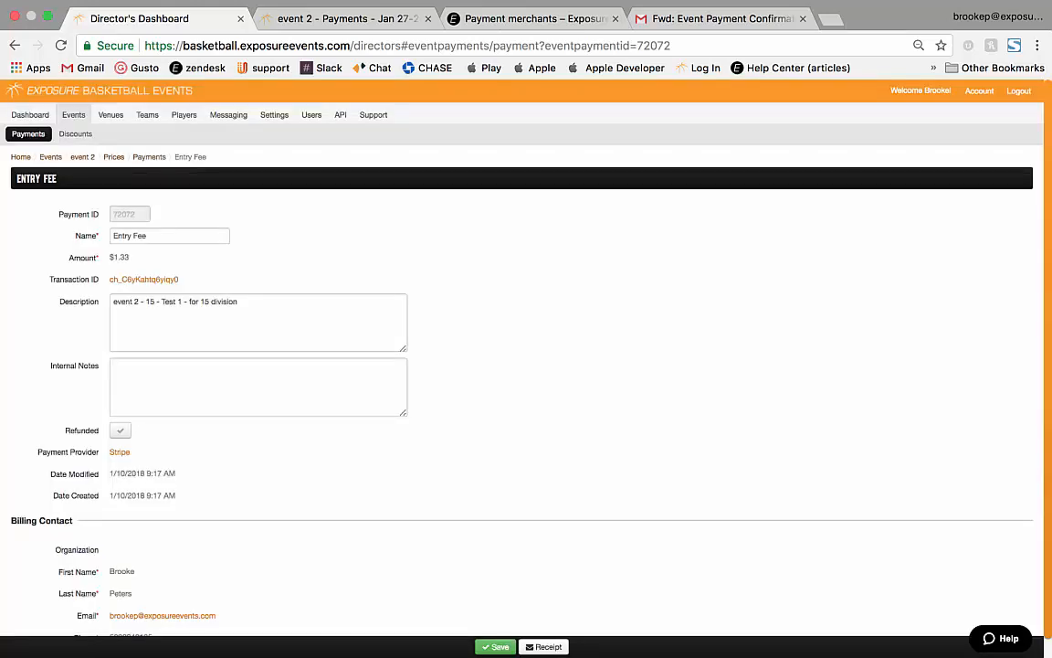
{"action": "scroll", "coordinate": [522, 366], "scroll_direction": "down", "scroll_amount": 2}
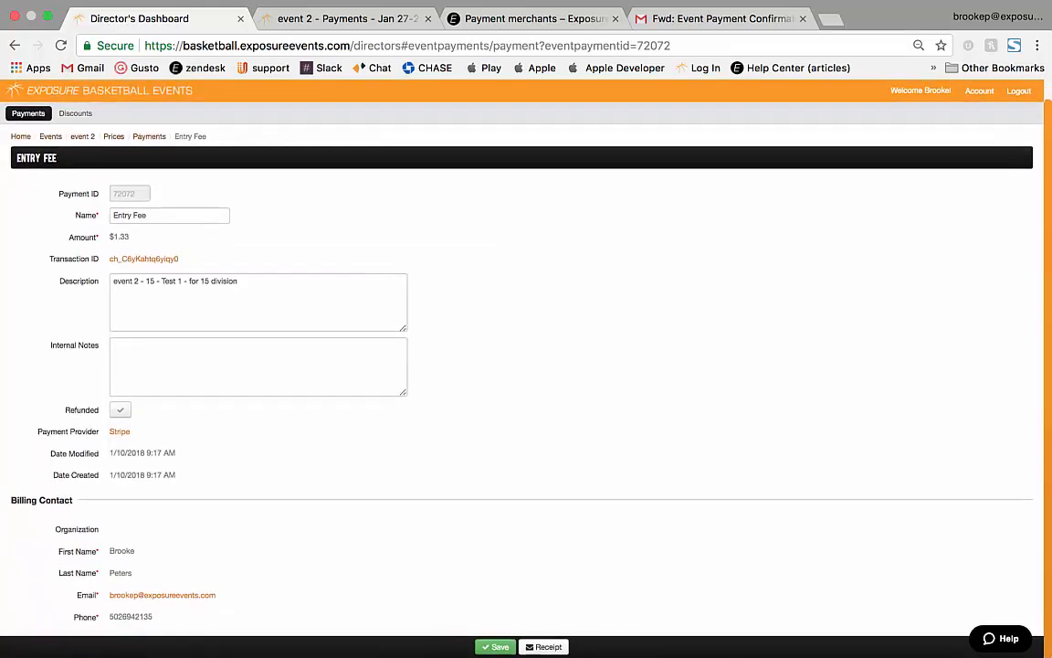
Send the payment receipt to the billing e-mail, then return to the events list.
{"action": "left_click", "coordinate": [546, 646]}
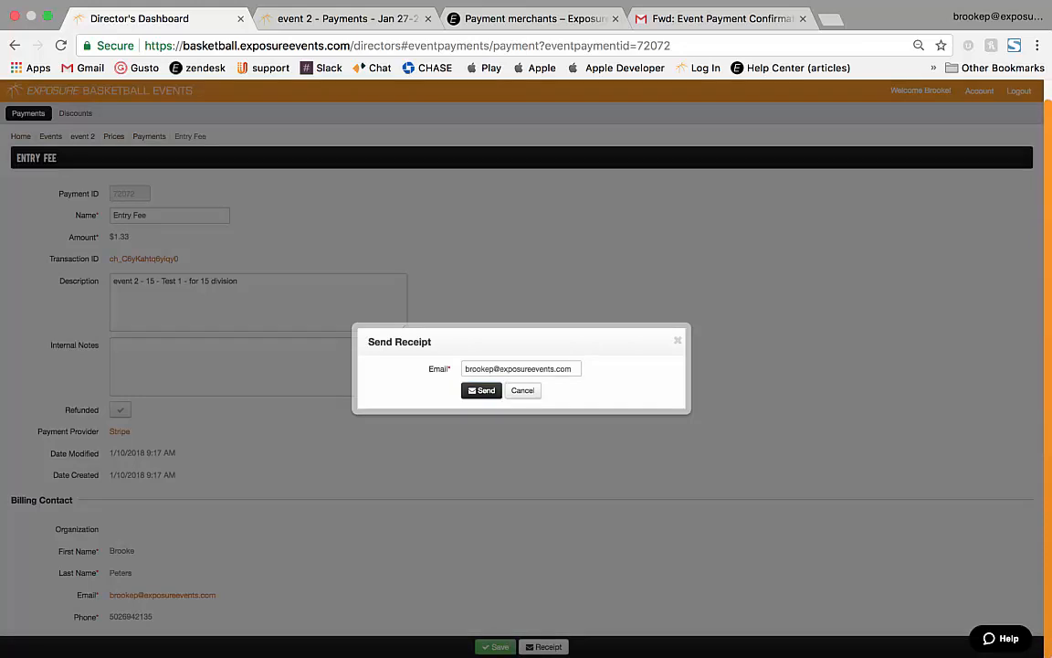
{"action": "left_click", "coordinate": [482, 390]}
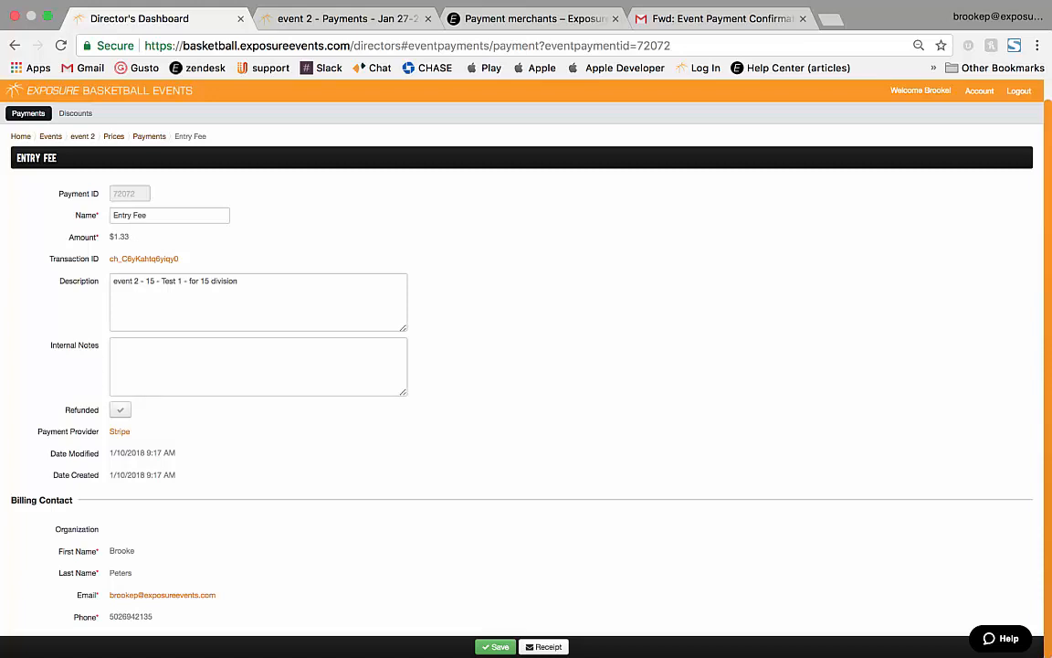
{"action": "scroll", "coordinate": [522, 369], "scroll_direction": "up", "scroll_amount": 1}
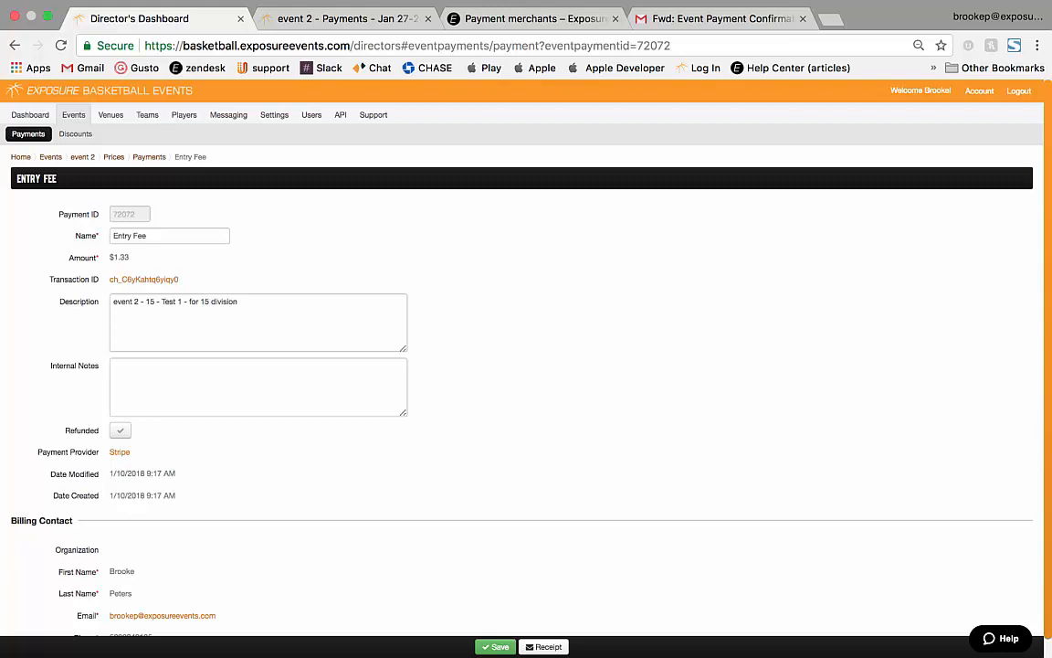
{"action": "left_click", "coordinate": [73, 115]}
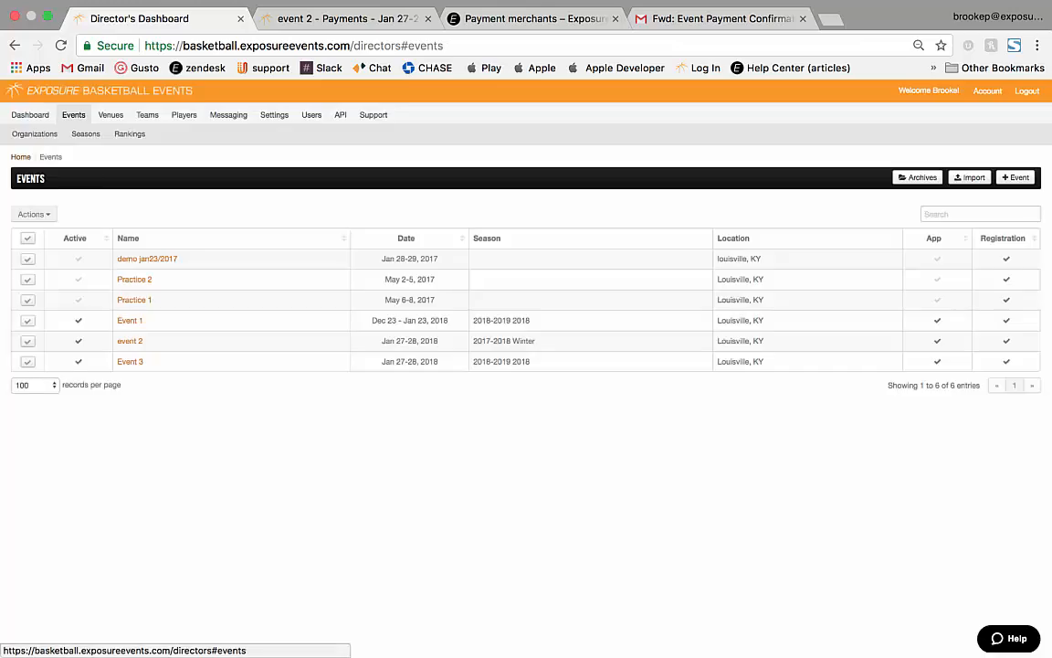
{"action": "left_click", "coordinate": [85, 133]}
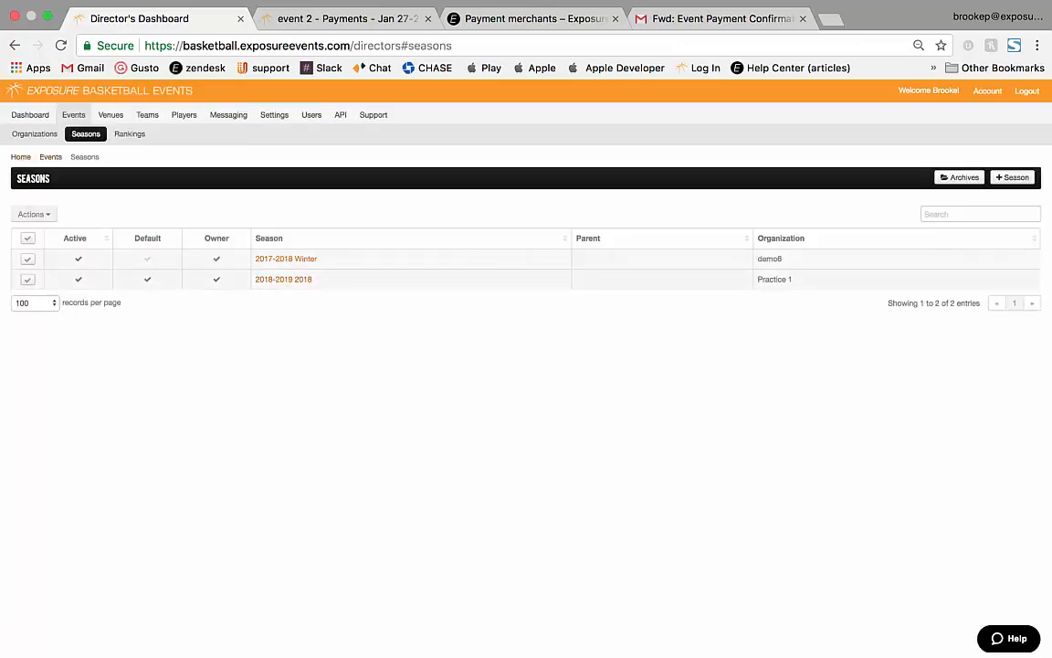
{"action": "left_click", "coordinate": [283, 279]}
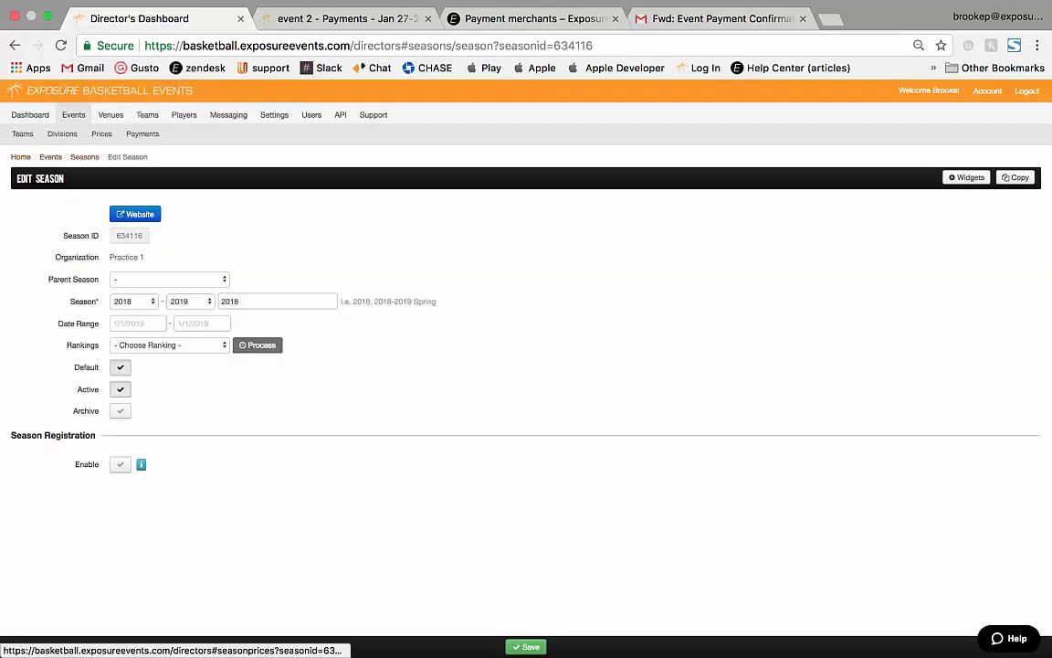
{"action": "left_click", "coordinate": [101, 133]}
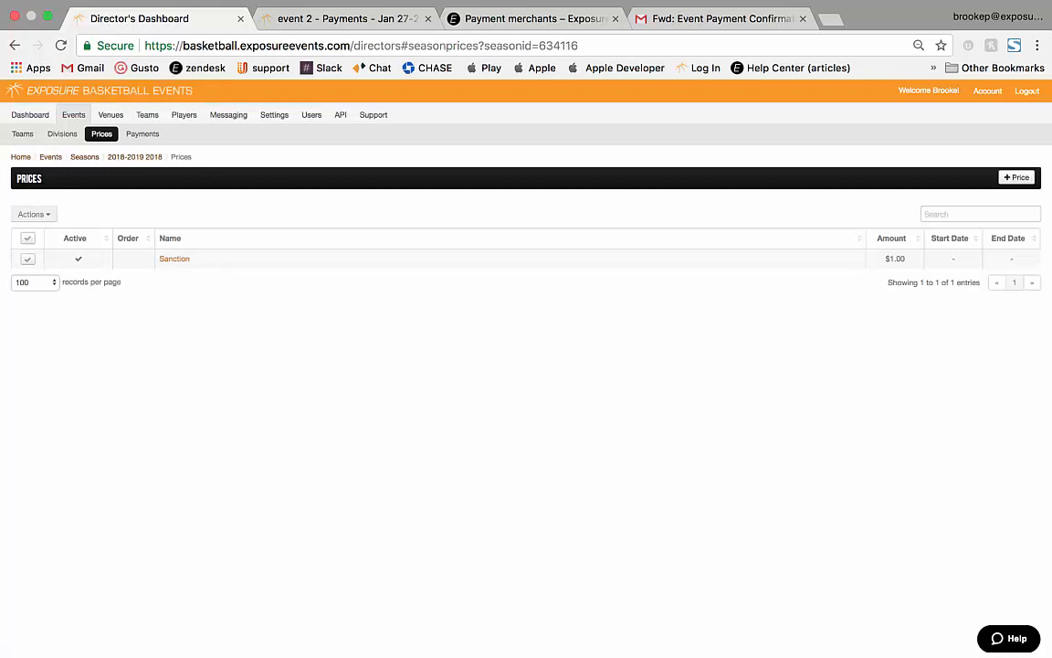
{"action": "left_click", "coordinate": [1017, 177]}
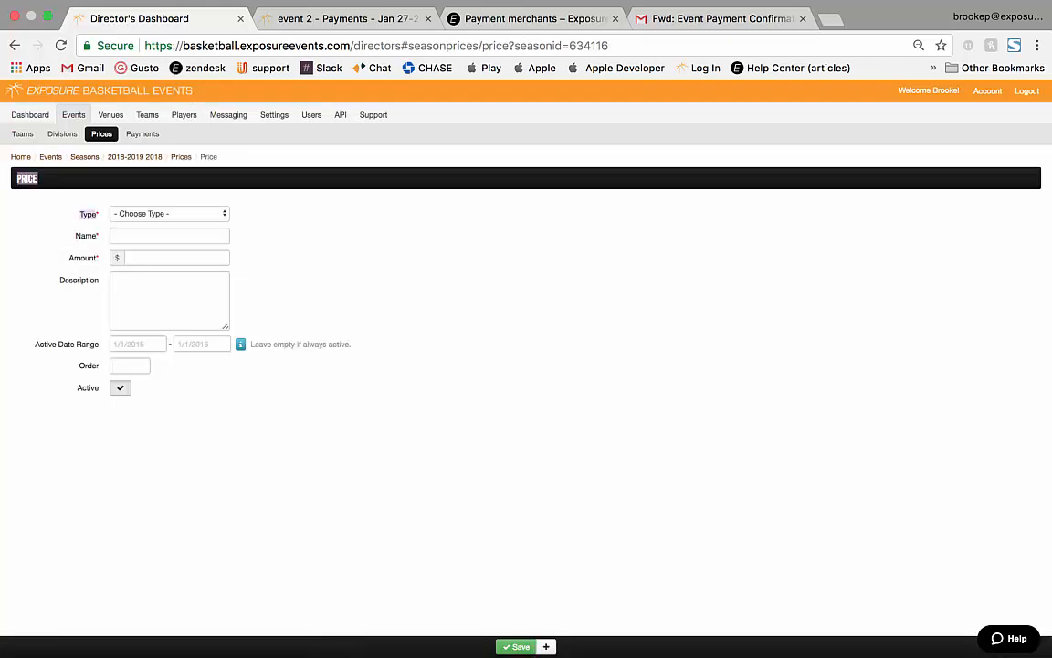
{"action": "left_click_drag", "start_coordinate": [77, 212], "coordinate": [238, 395]}
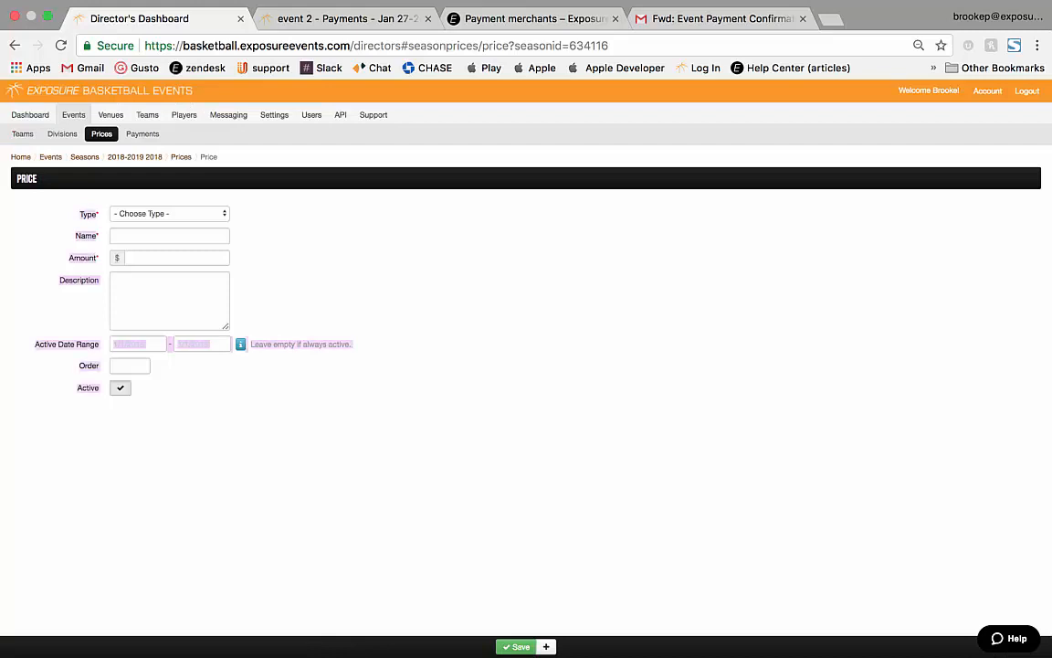
{"action": "left_click", "coordinate": [143, 134]}
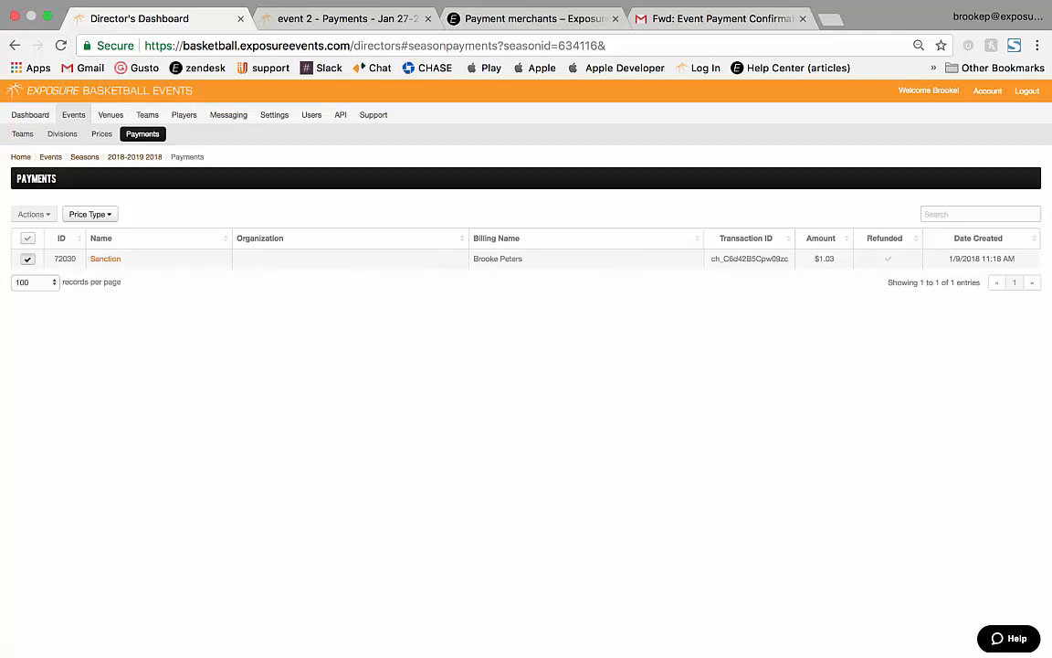
Inspect the Sanction payment's actions and transaction ID, then switch to the Camtasia 2 window.
{"action": "left_click", "coordinate": [27, 259]}
{"action": "left_click", "coordinate": [34, 215]}
{"action": "left_click", "coordinate": [34, 233]}
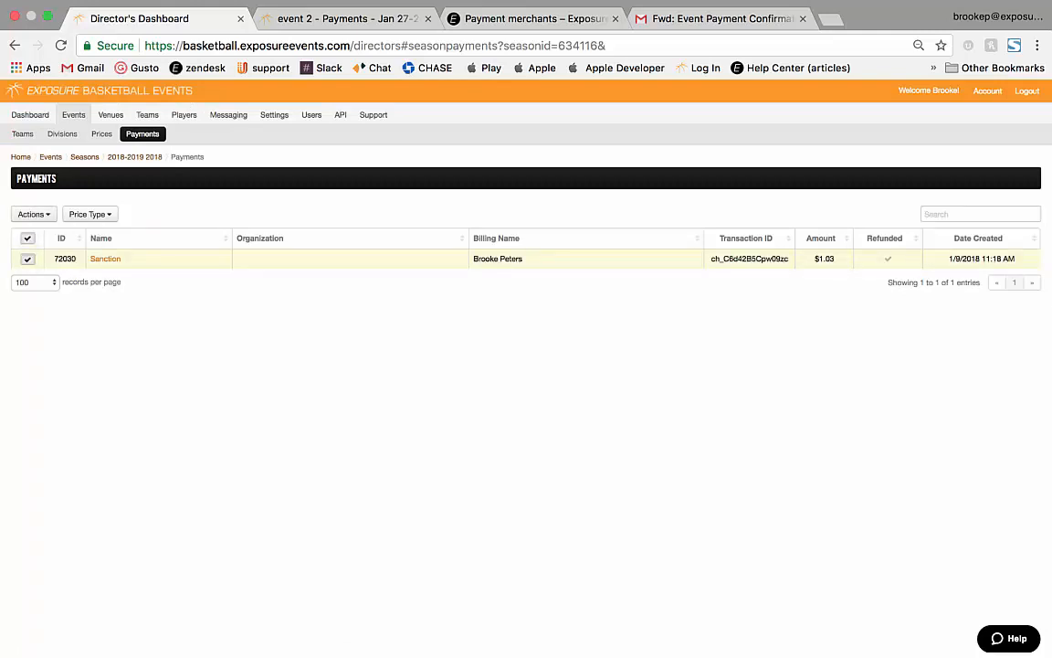
{"action": "double_click", "coordinate": [749, 259]}
{"action": "left_click", "coordinate": [749, 260]}
{"action": "key", "text": "ctrl+Left"}
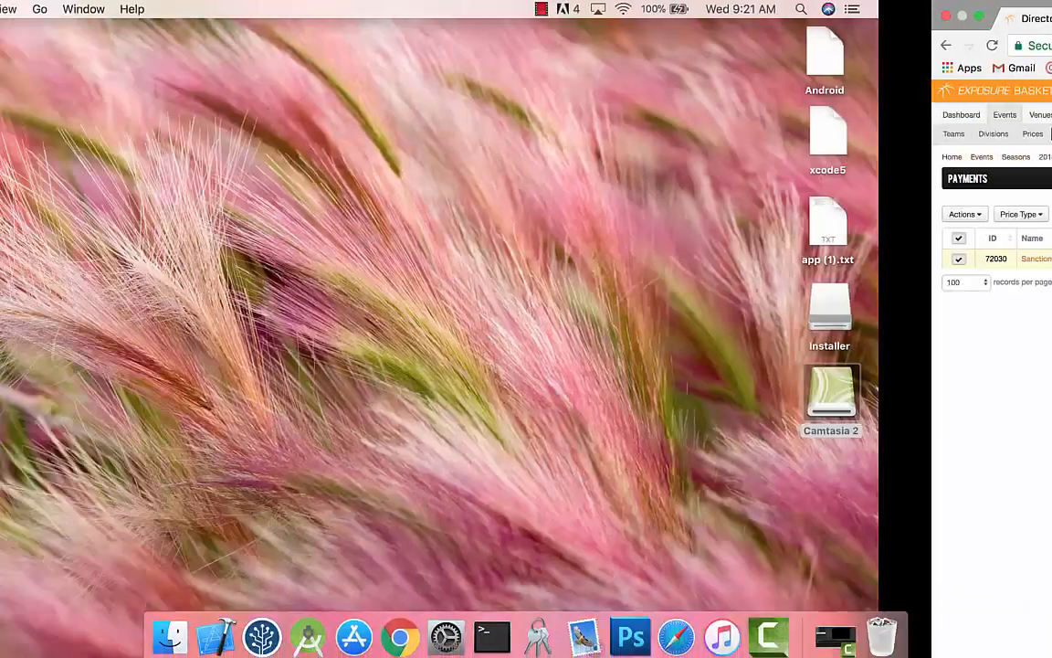
{"action": "left_click", "coordinate": [835, 628]}
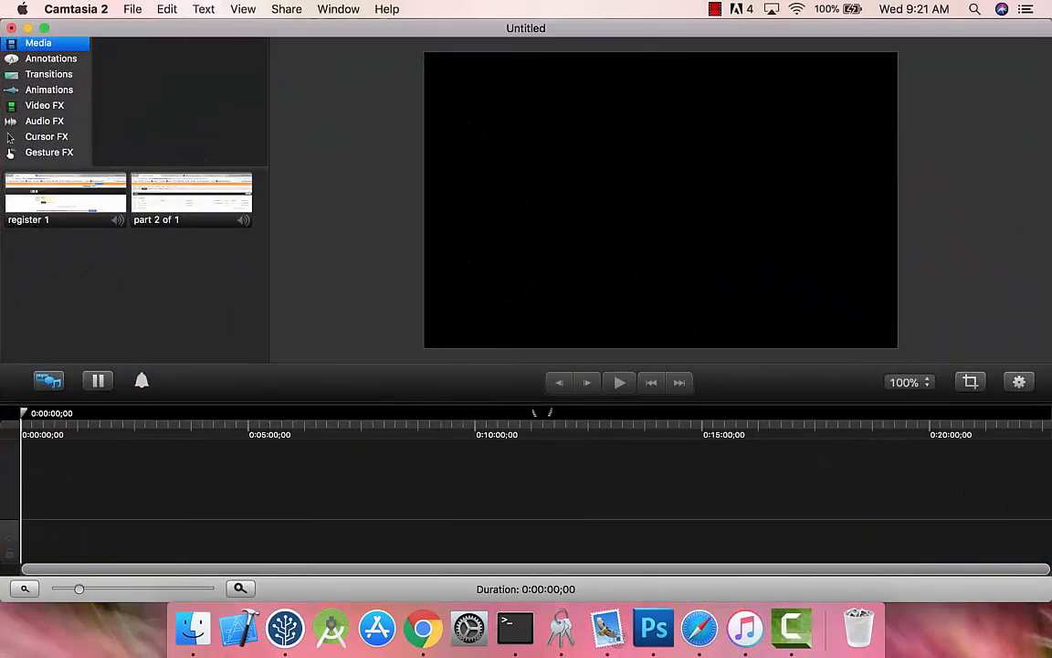